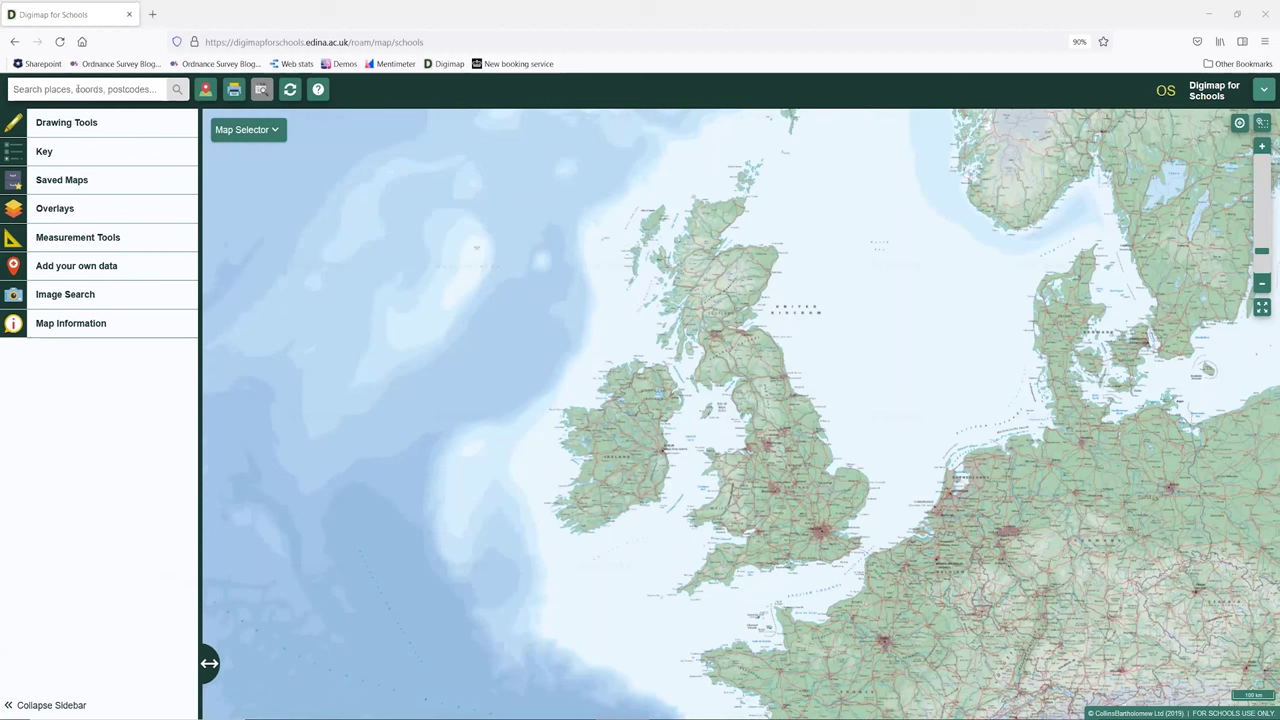
# Search for the postcode so16 0as and show the surrounding Hillyfields area at building-level detail.
pyautogui.click(77, 89)
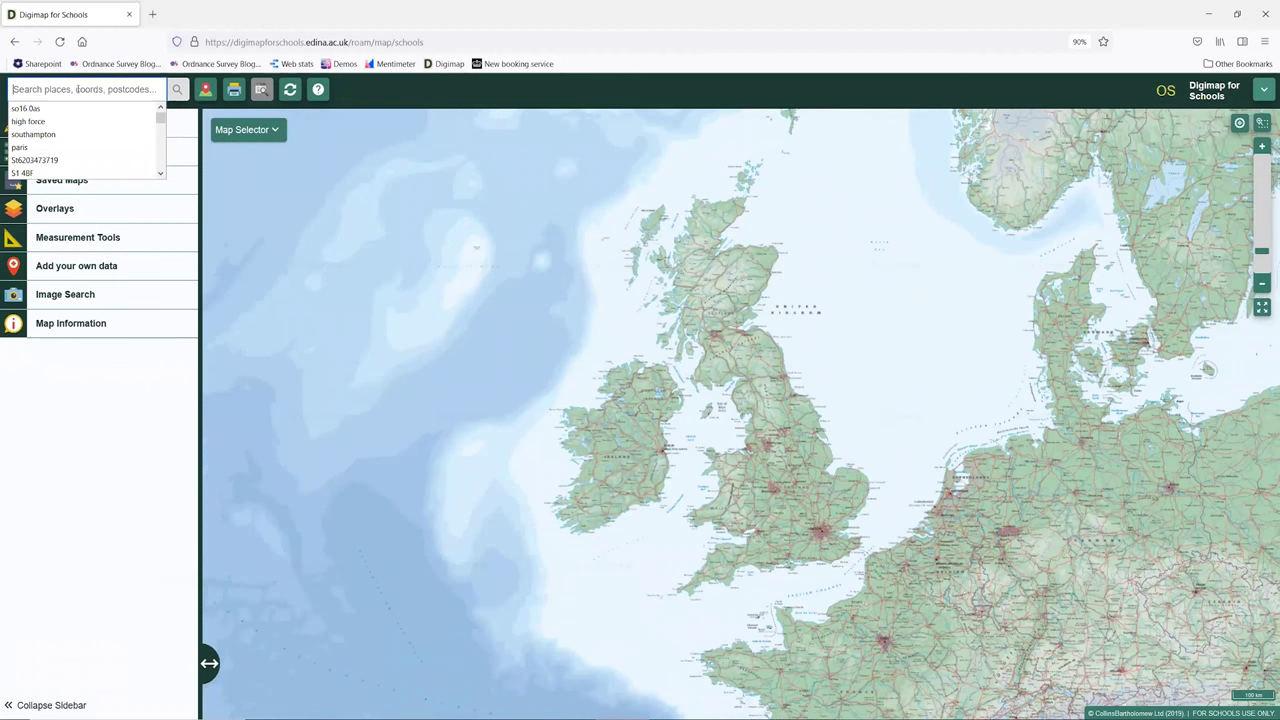
pyautogui.click(100, 106)
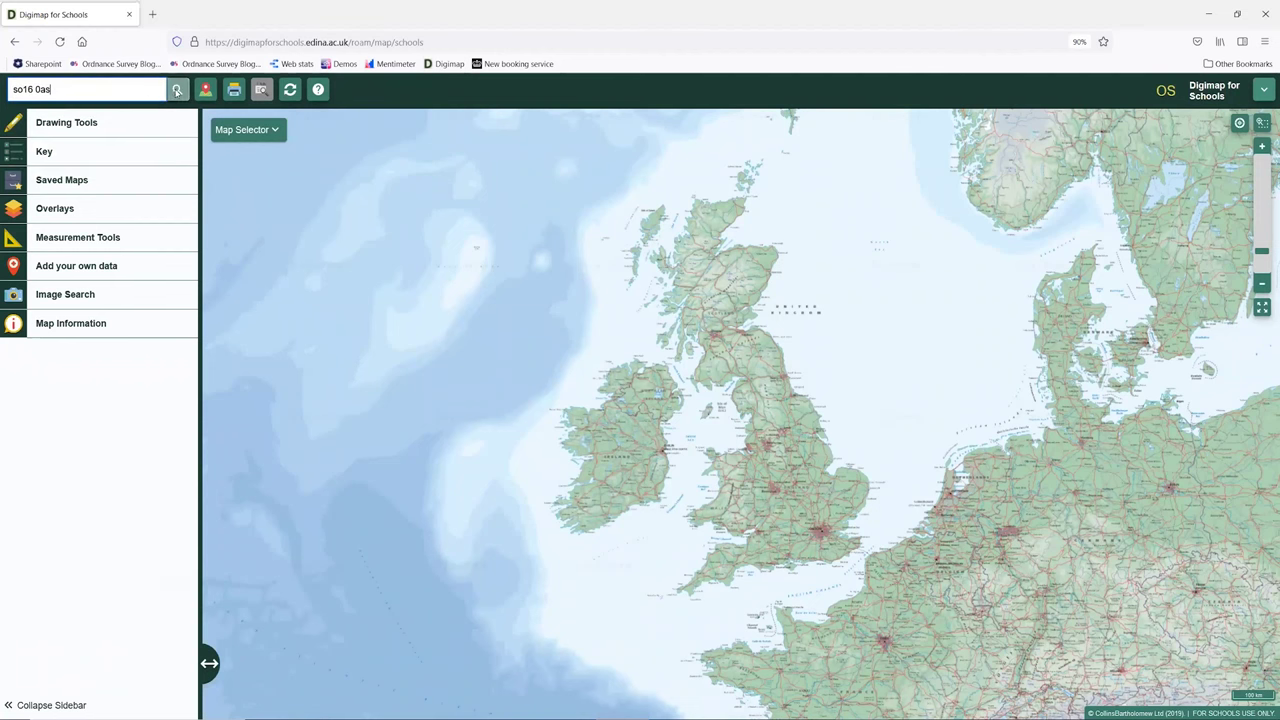
pyautogui.press('Return')
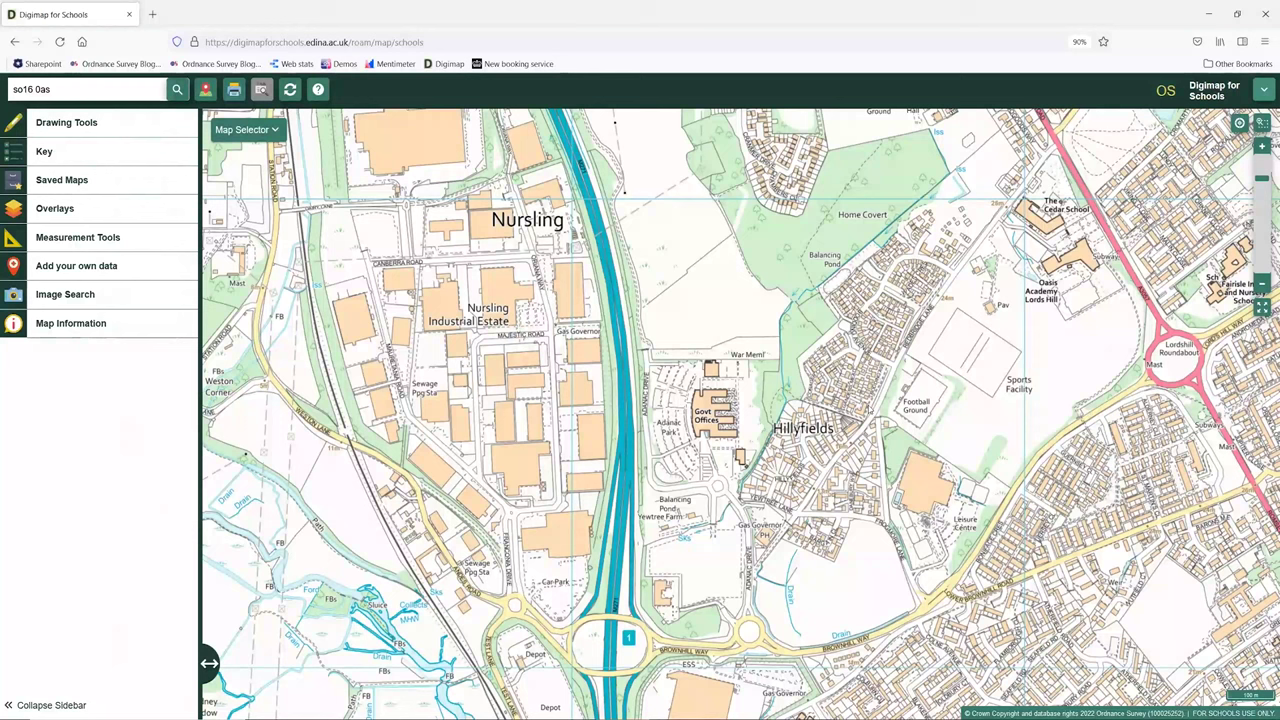
pyautogui.scroll(3, 860, 428)
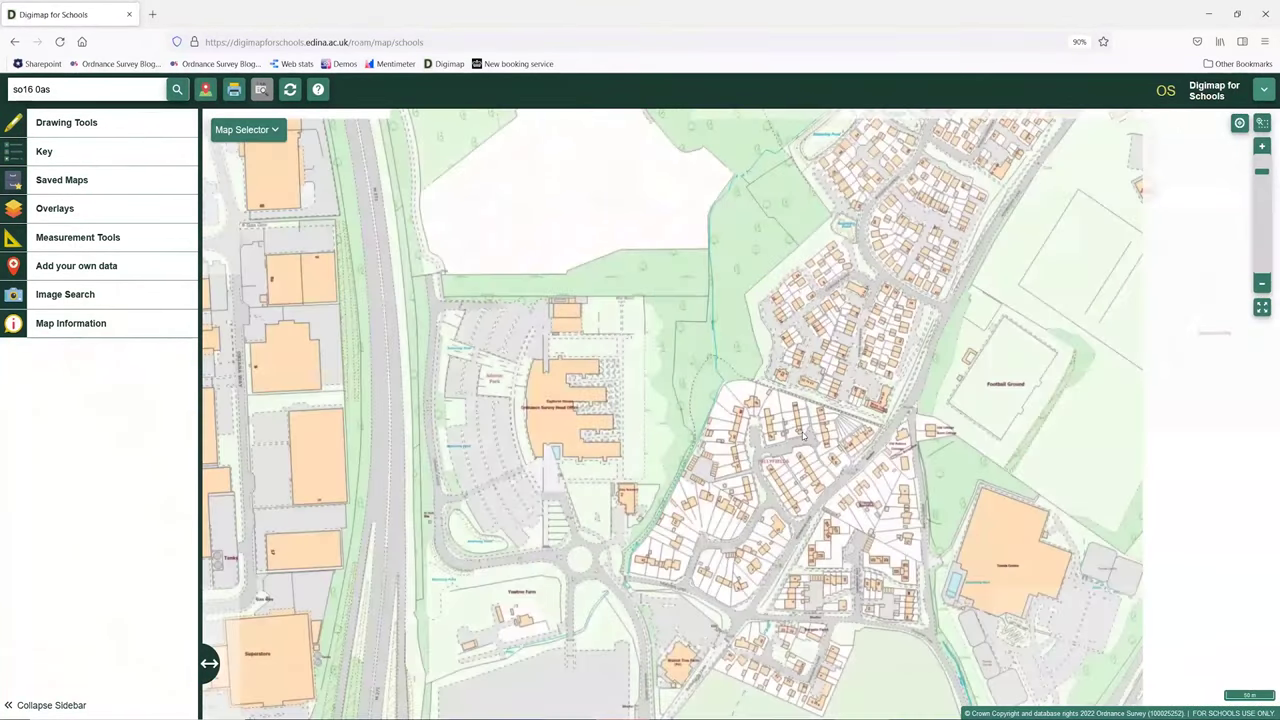
pyautogui.scroll(1, 804, 428)
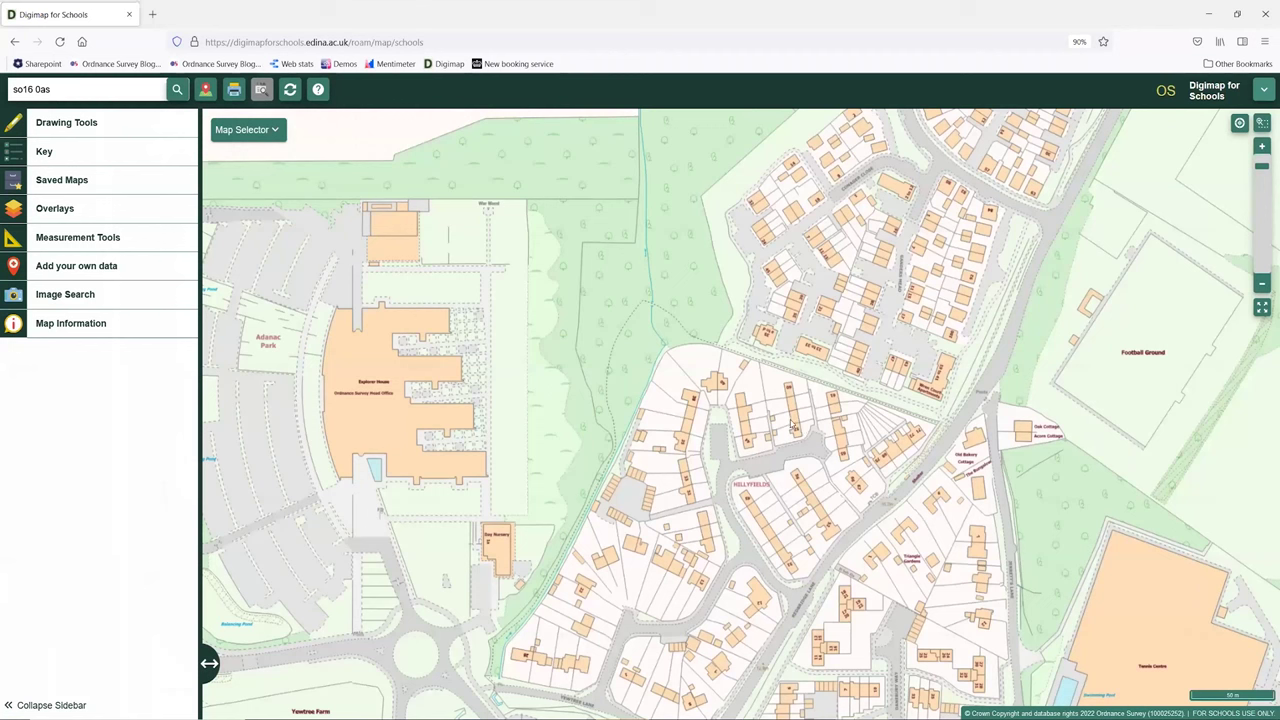
# Switch the base map to Aerial imagery and bring the whole Ordnance Survey head office site into view.
pyautogui.click(277, 130)
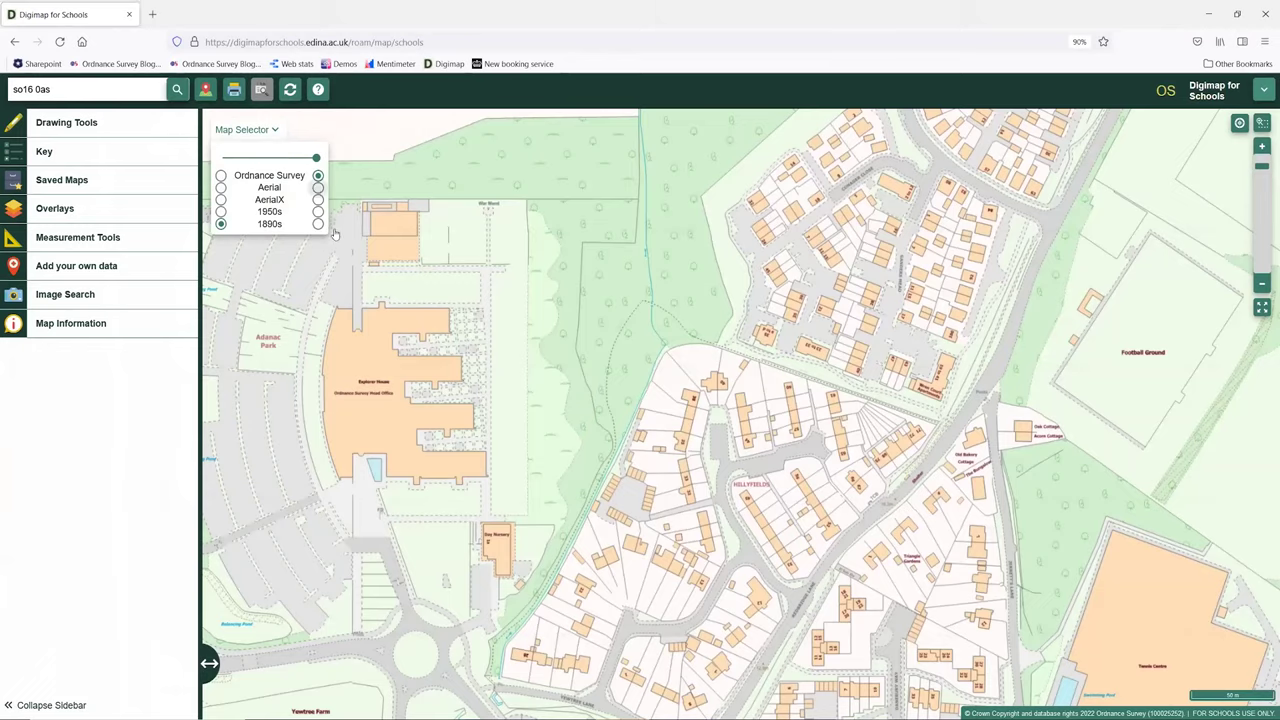
pyautogui.click(318, 187)
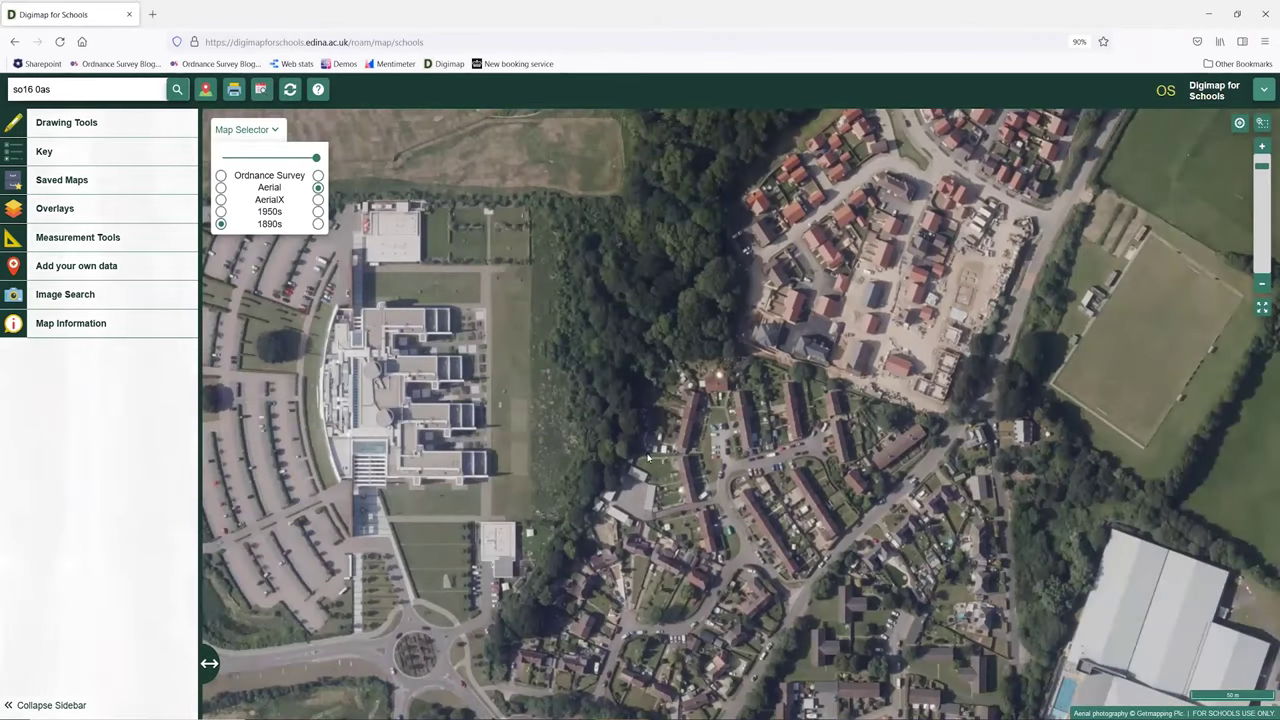
pyautogui.press('Left')
pyautogui.press('Left')
pyautogui.press('Left')
pyautogui.press('Left')
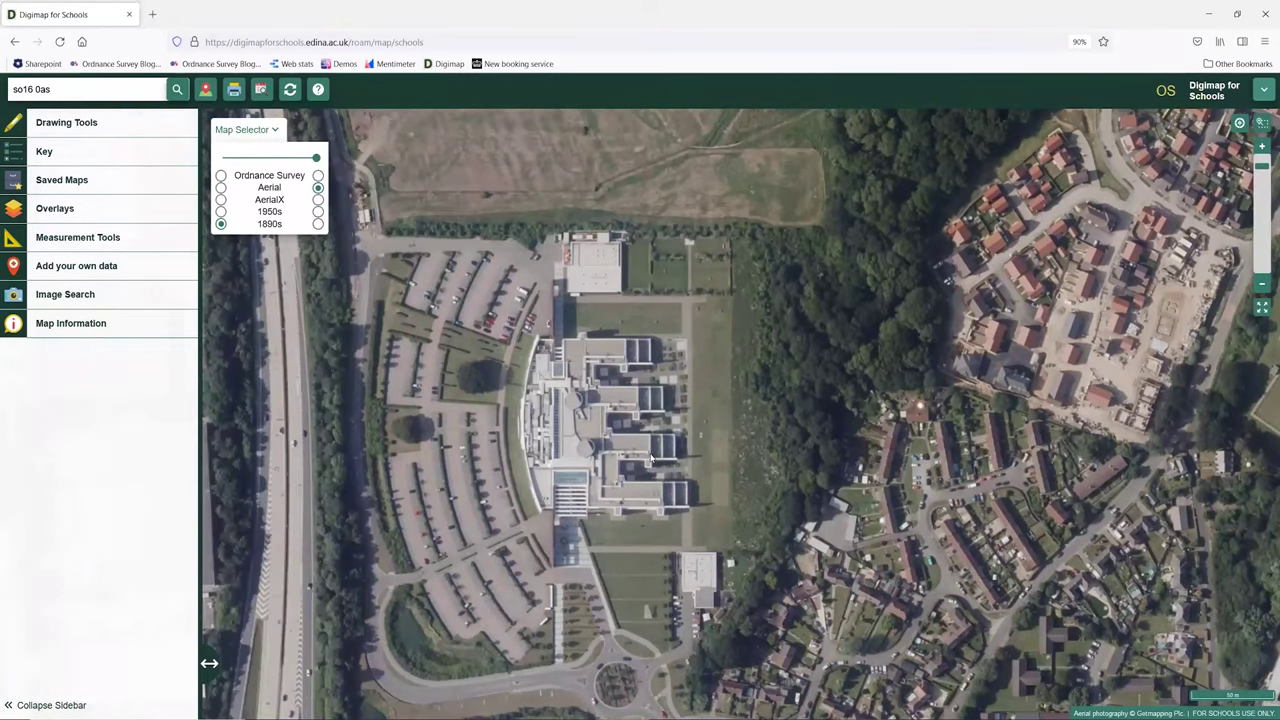
pyautogui.click(275, 130)
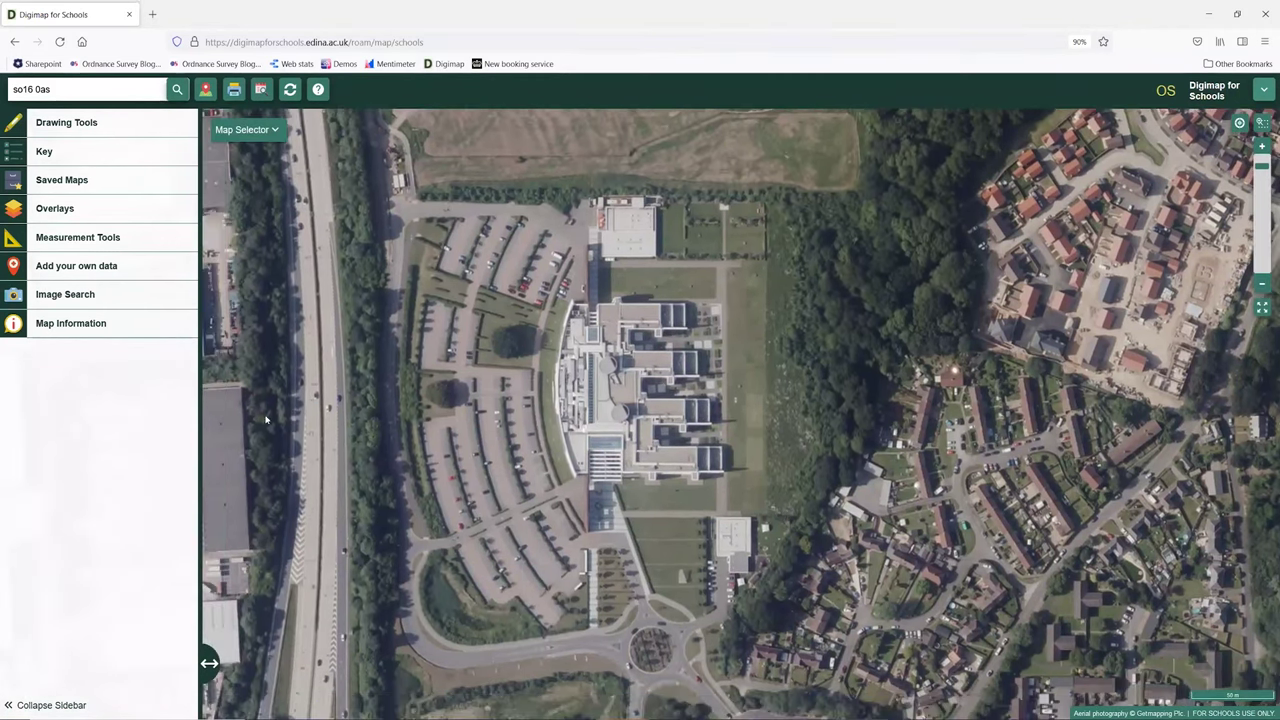
# Measure the area of the head office site by outlining its boundary, including the car park and grounds.
pyautogui.click(13, 242)
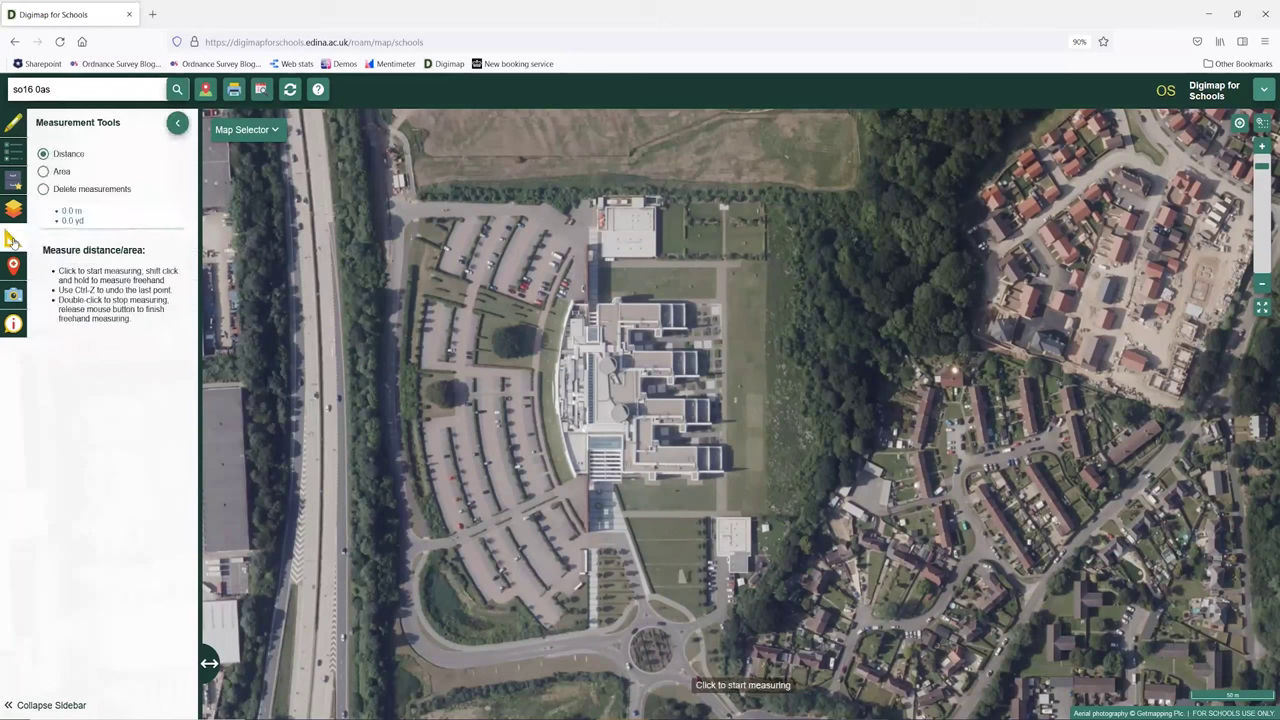
pyautogui.click(43, 172)
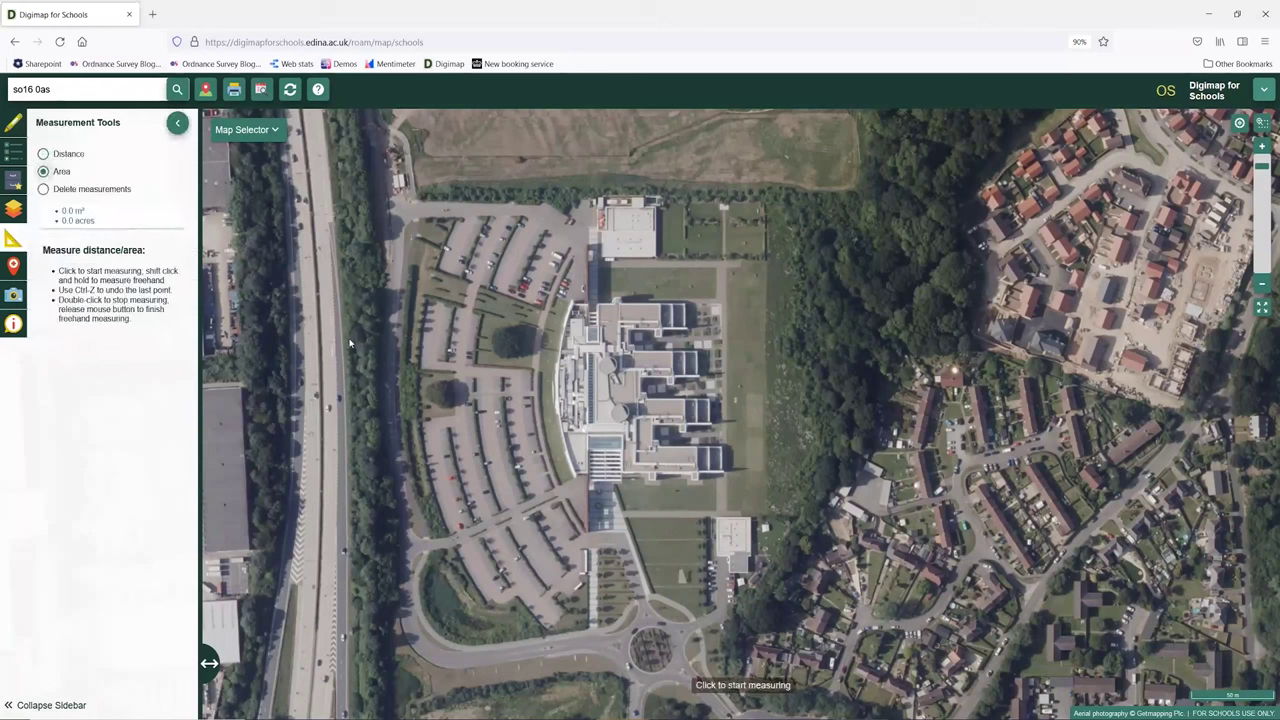
pyautogui.click(390, 200)
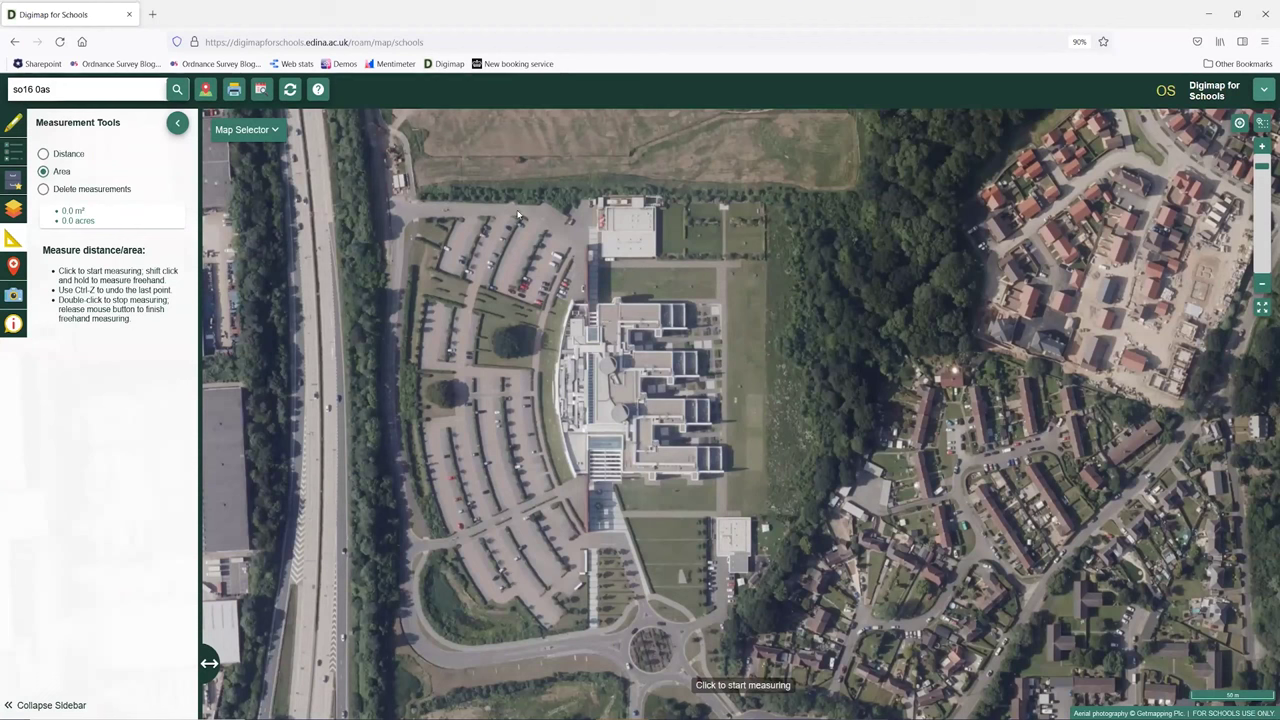
pyautogui.click(768, 202)
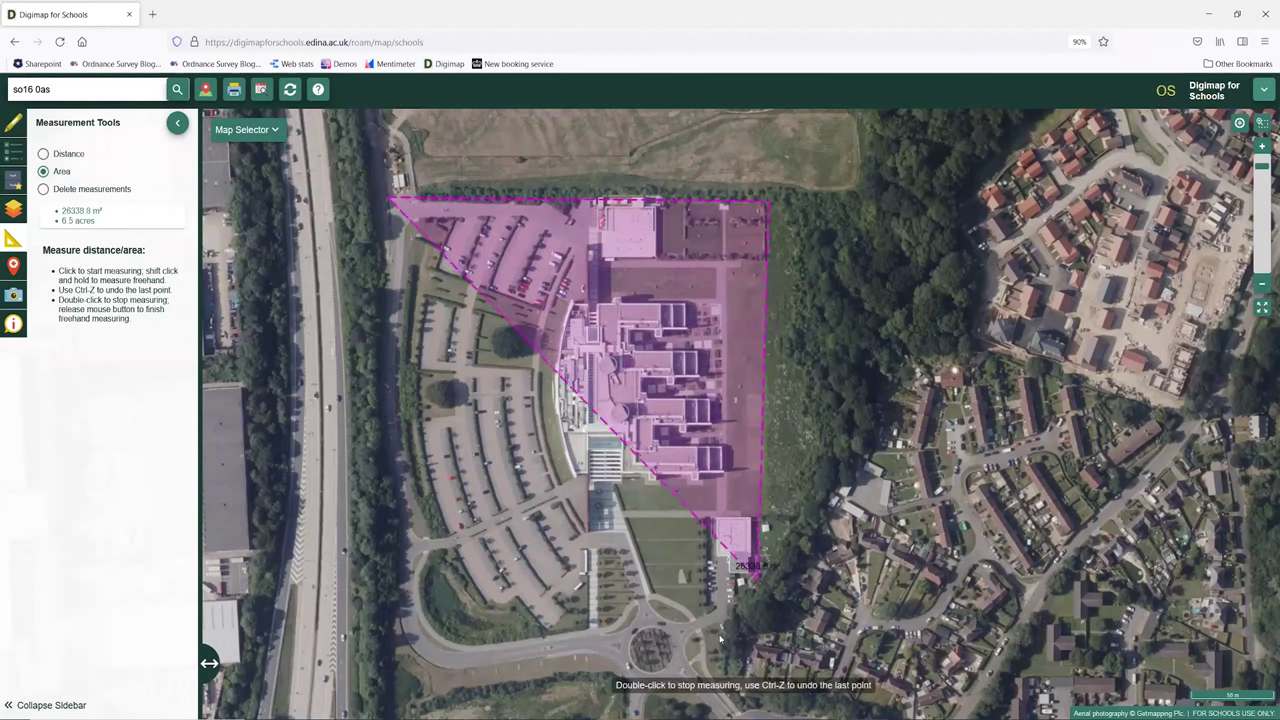
pyautogui.click(757, 577)
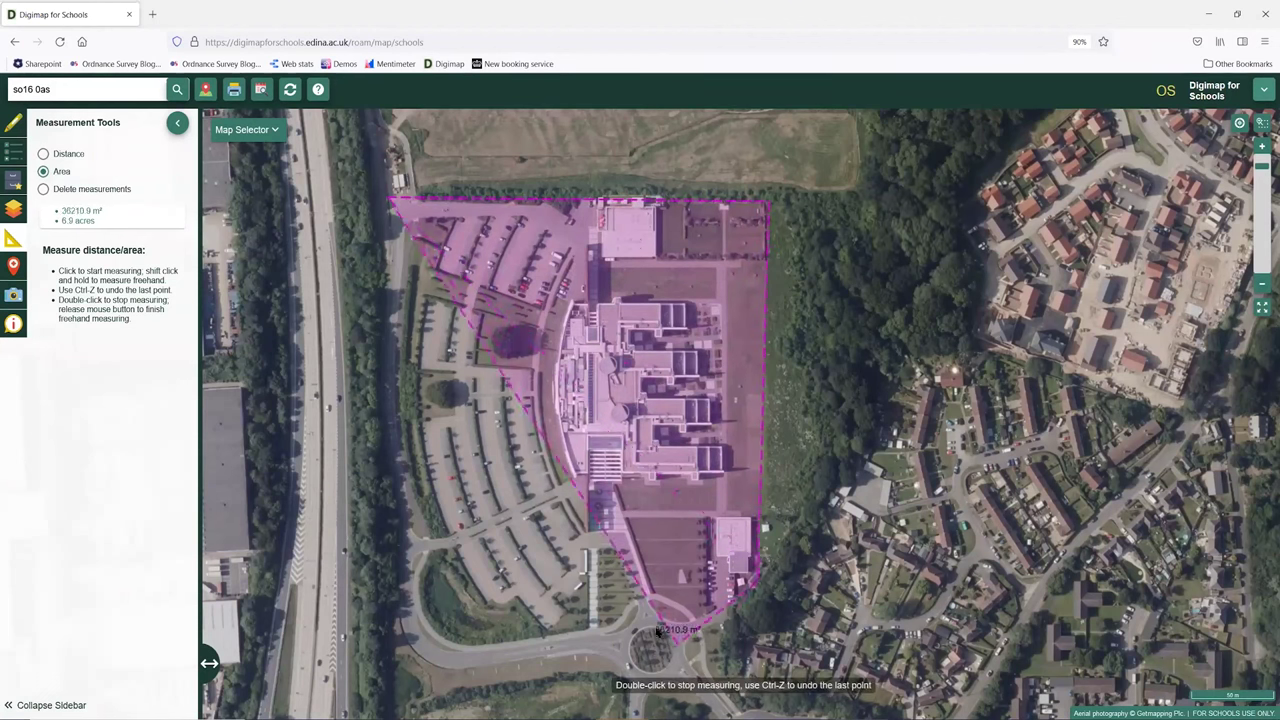
pyautogui.click(459, 651)
pyautogui.doubleClick(419, 622)
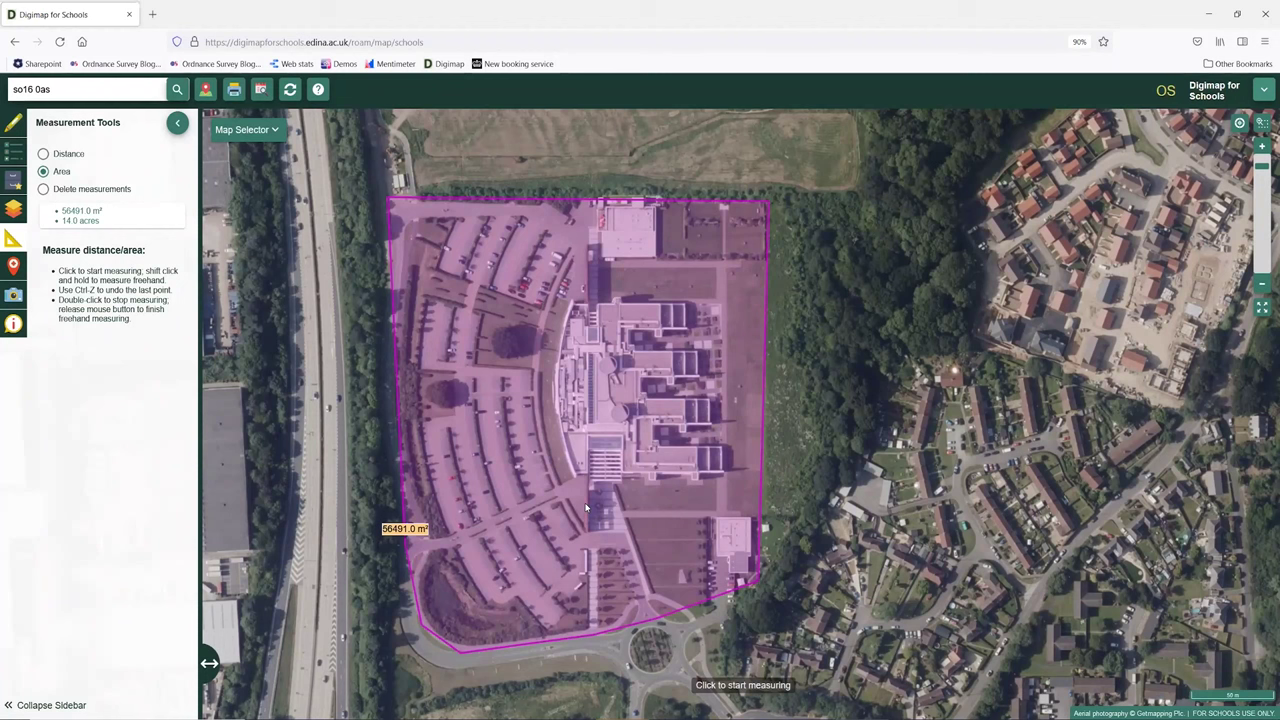
# Replace the postcode search with a place search for "paris".
pyautogui.click(180, 122)
pyautogui.click(82, 95)
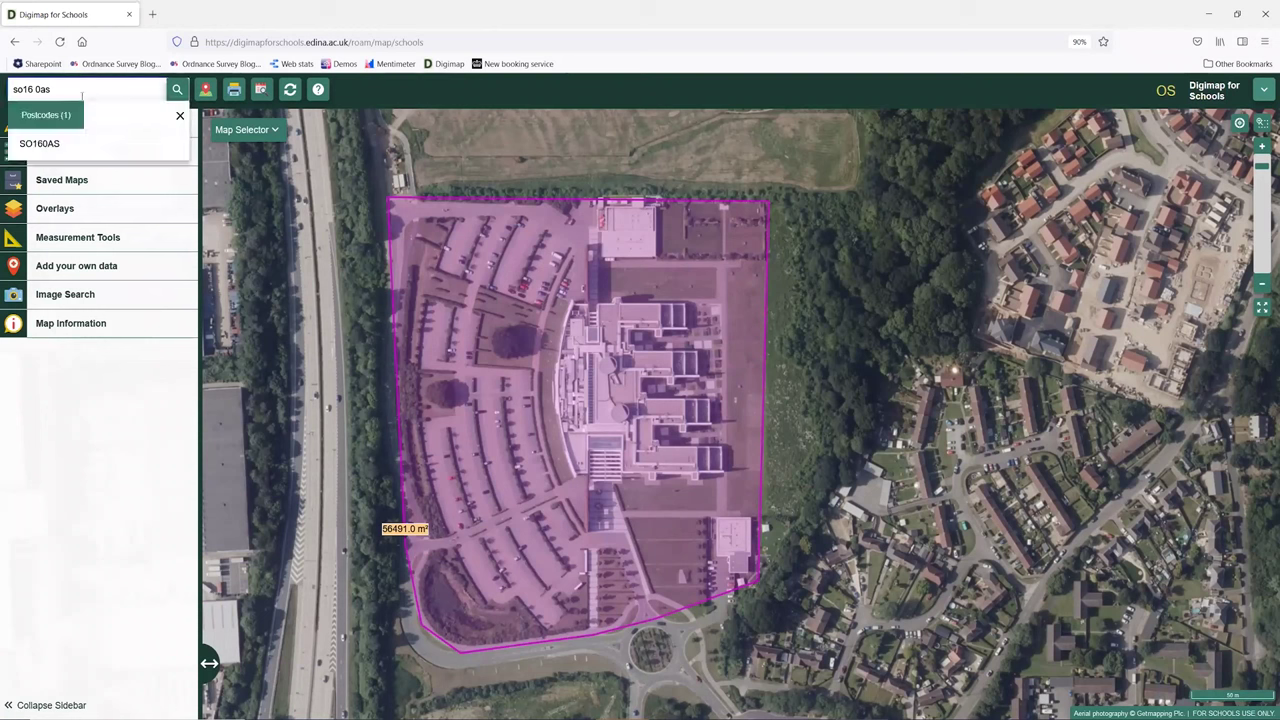
pyautogui.press('BackSpace')
pyautogui.press('BackSpace')
pyautogui.press('BackSpace')
pyautogui.press('BackSpace')
pyautogui.press('BackSpace')
pyautogui.press('BackSpace')
pyautogui.press('BackSpace')
pyautogui.press('BackSpace')
pyautogui.write('paul')
pyautogui.press('BackSpace')
pyautogui.press('BackSpace')
pyautogui.write('ris')
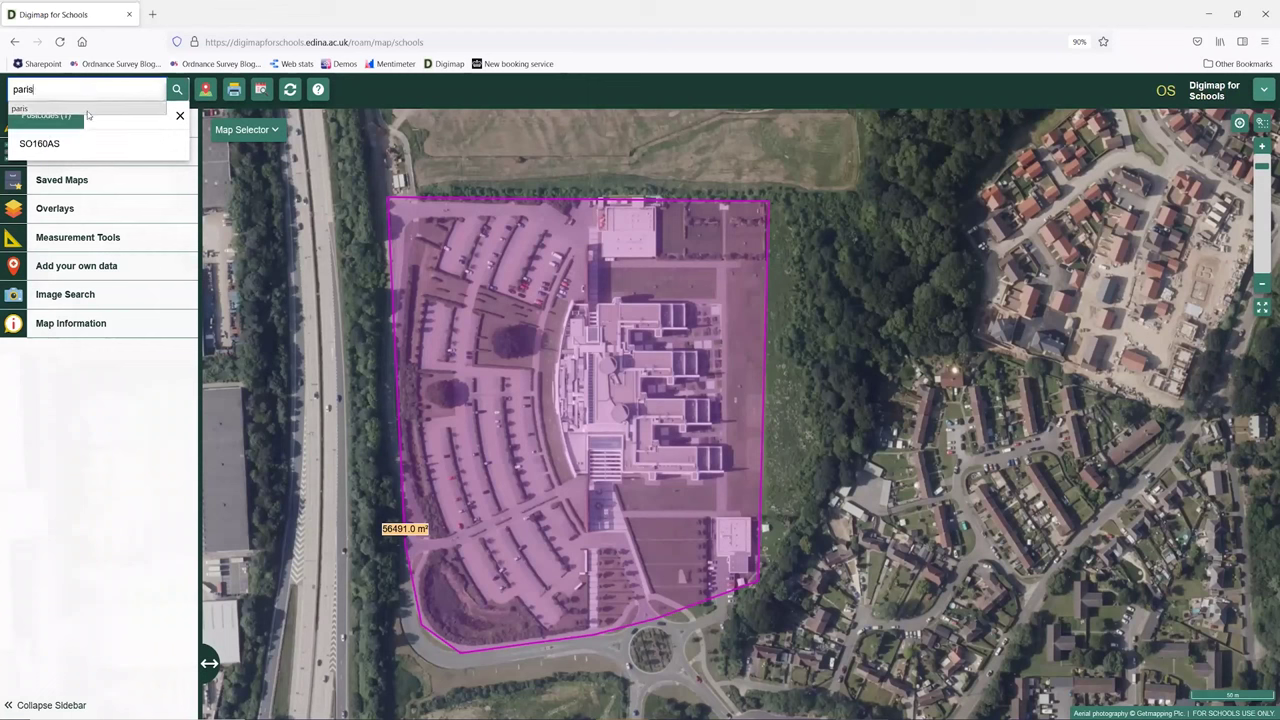
pyautogui.click(50, 108)
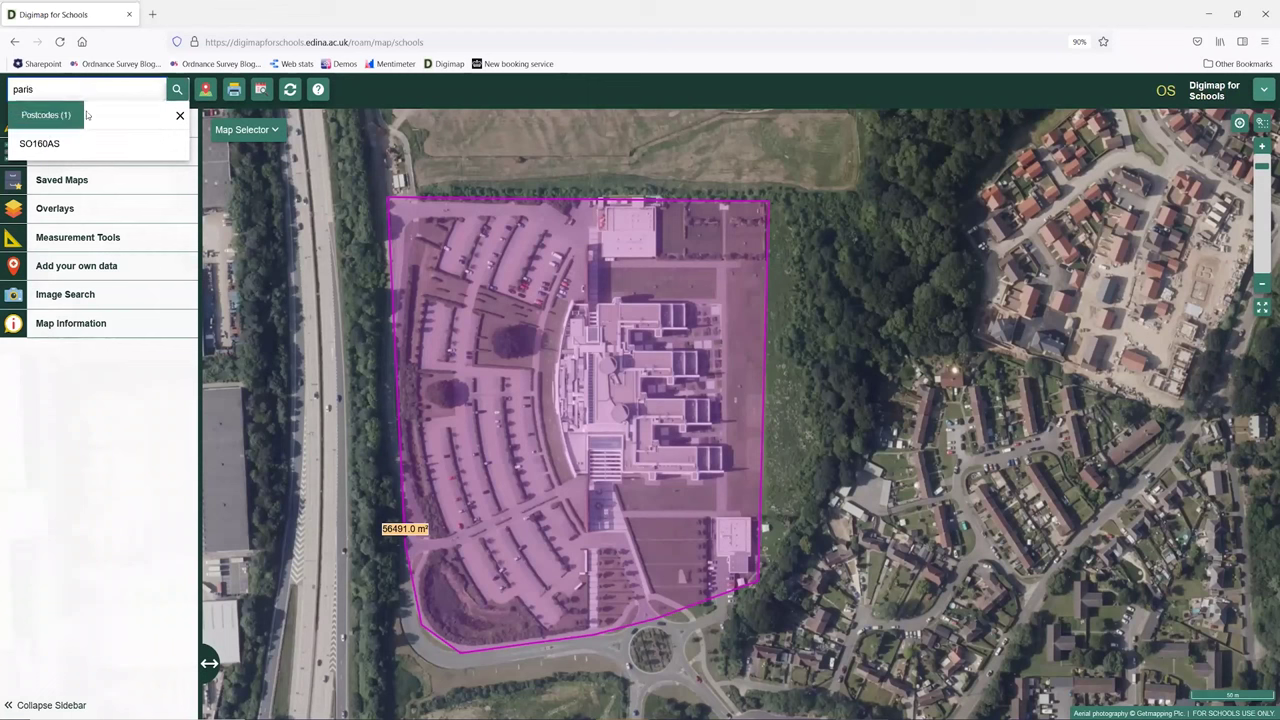
pyautogui.click(181, 88)
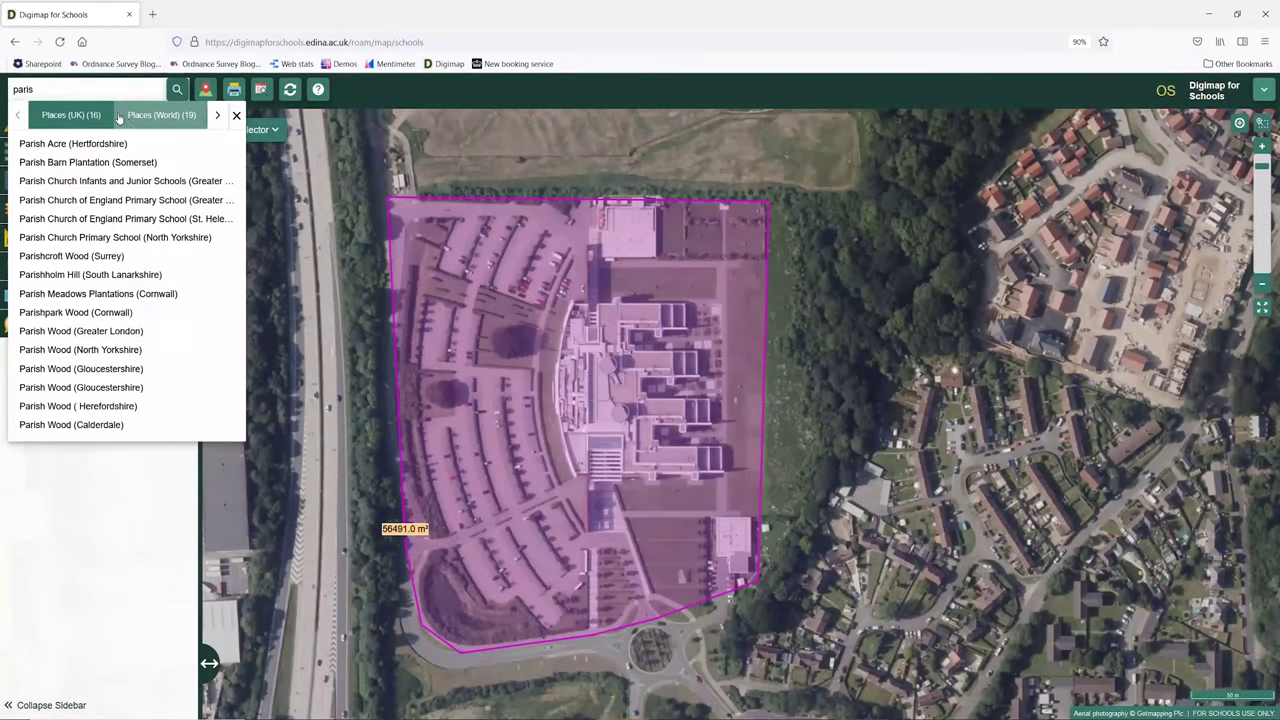
# Choose Paris, Ile-de-France, France from the world places and show the Seine islands around the cathedral in detail.
pyautogui.click(128, 121)
pyautogui.click(75, 143)
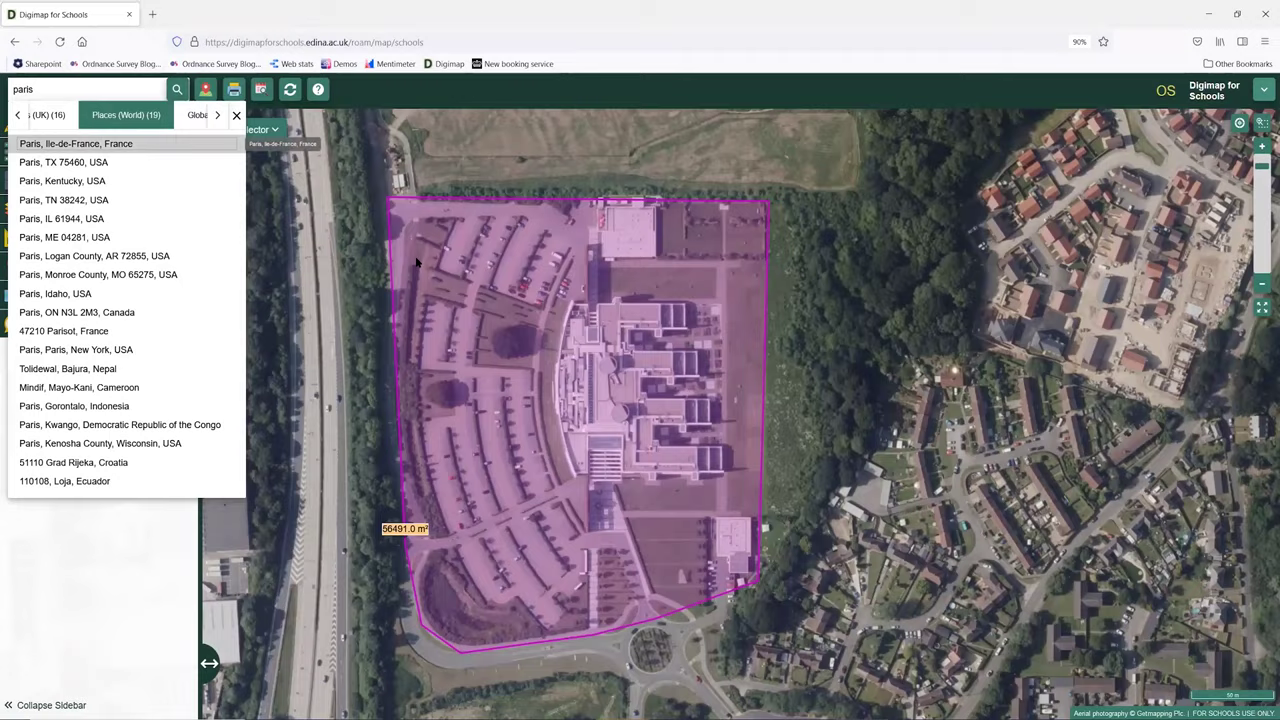
pyautogui.click(236, 117)
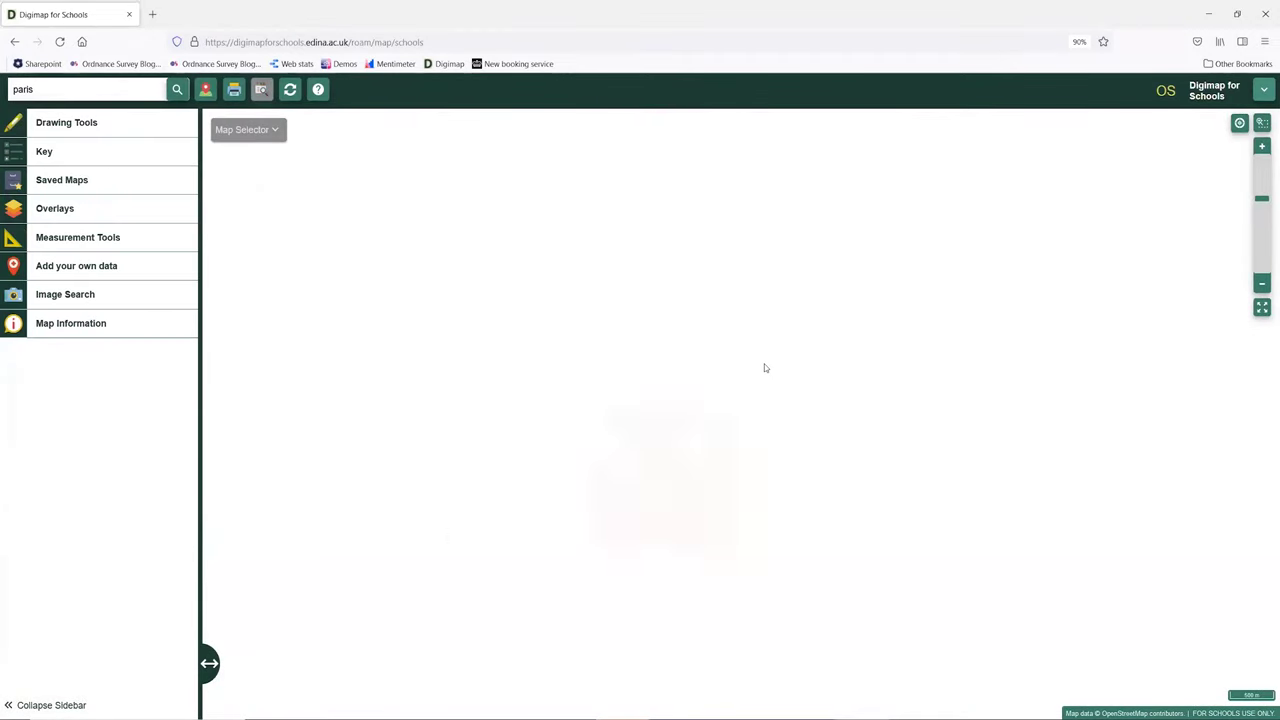
pyautogui.moveTo(827, 486); pyautogui.dragTo(703, 434)
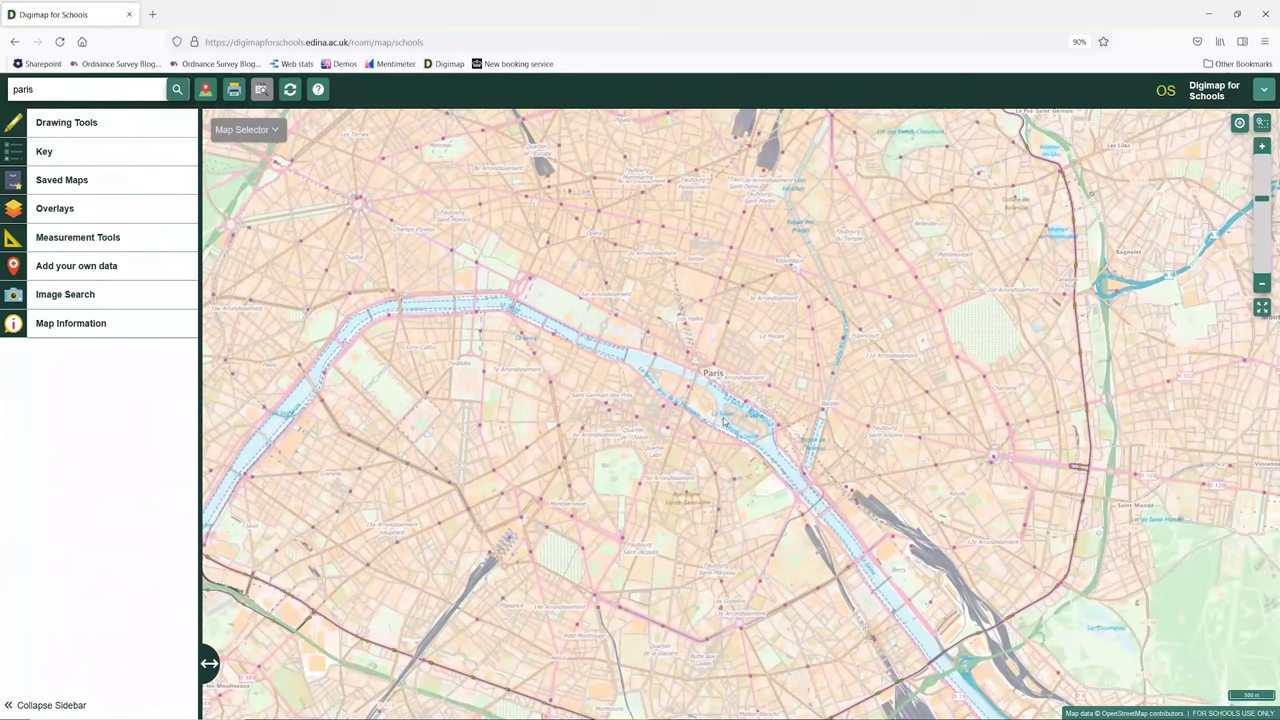
pyautogui.scroll(2, 704, 428)
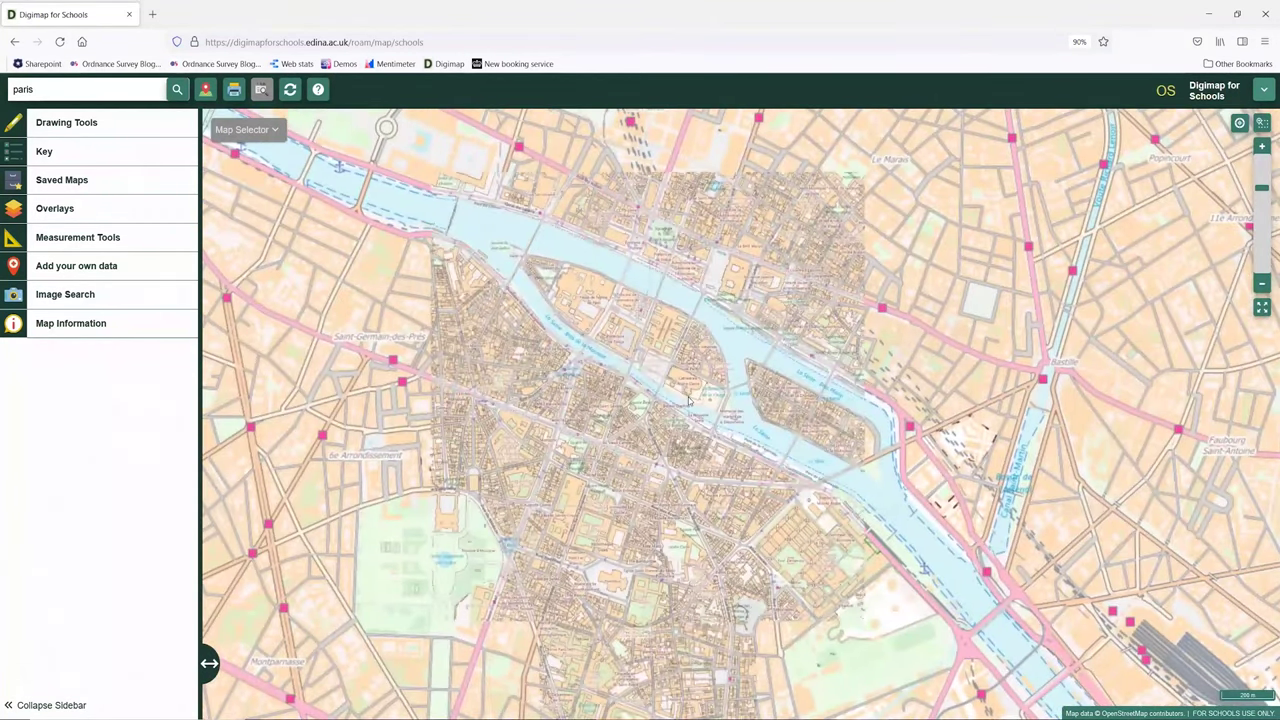
pyautogui.scroll(1, 688, 400)
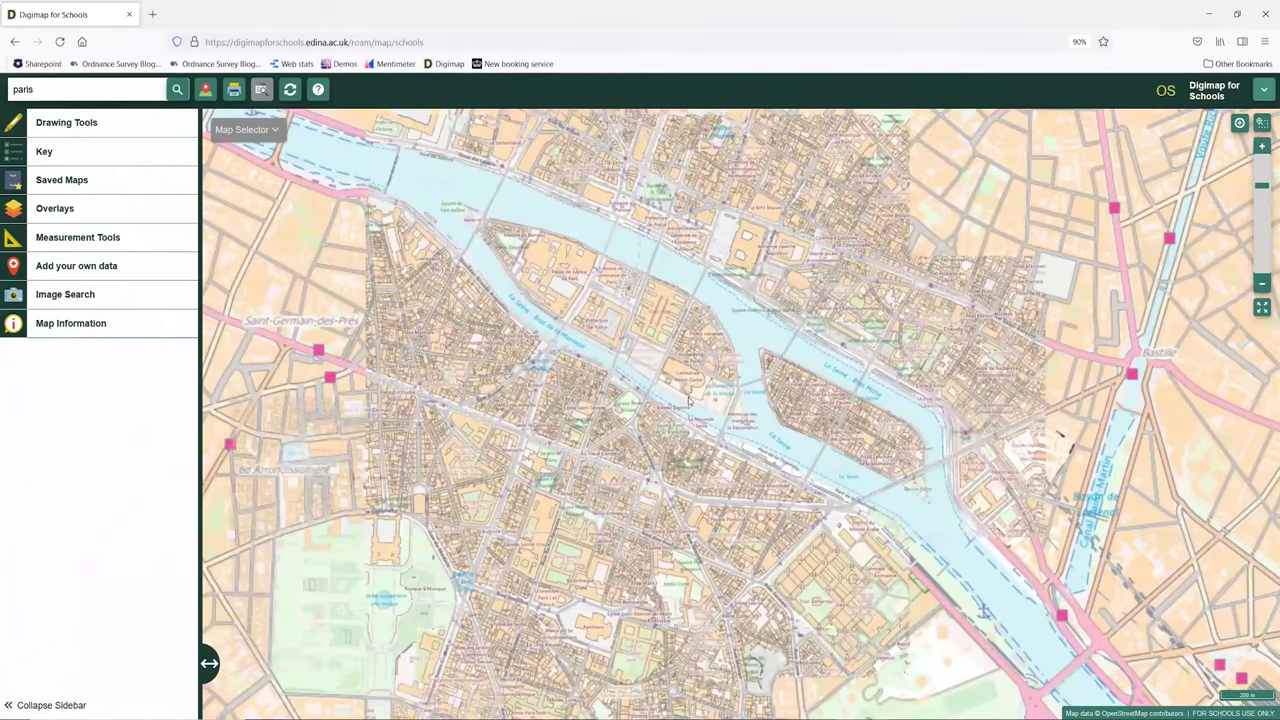
pyautogui.scroll(1, 688, 400)
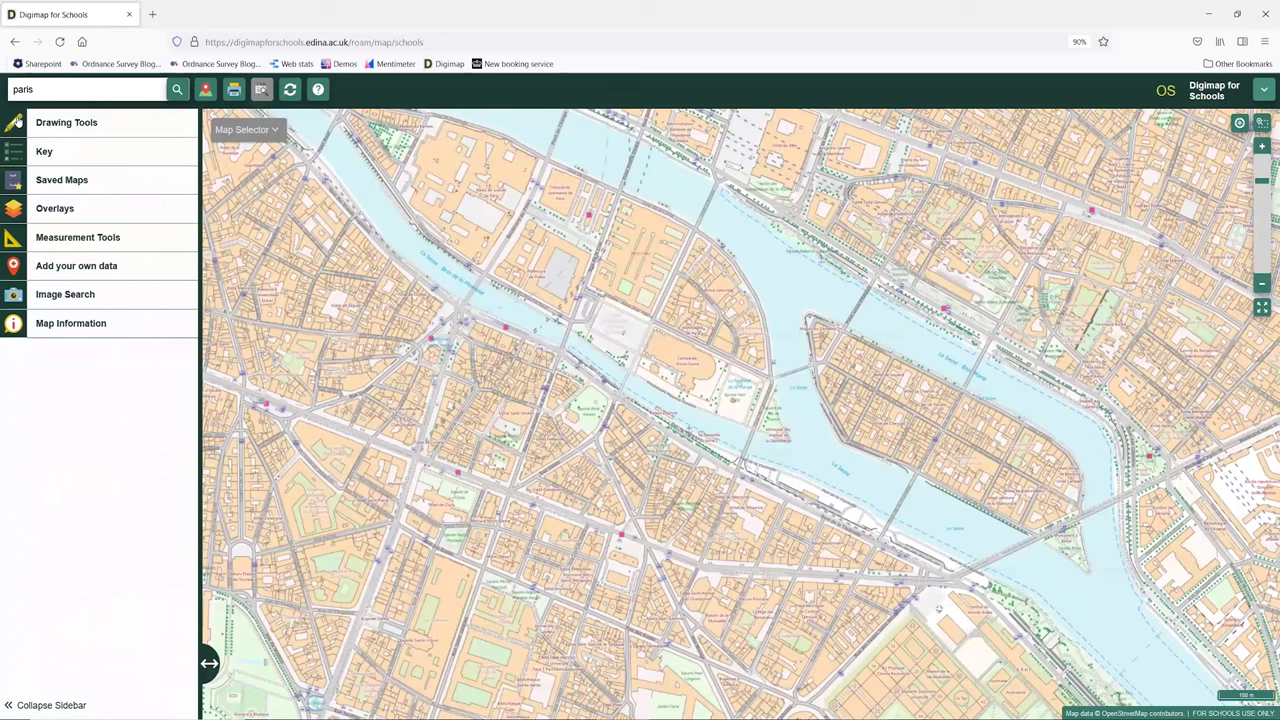
# Place a grid reference with a balloon marker on the cathedral on the Seine island.
pyautogui.click(16, 121)
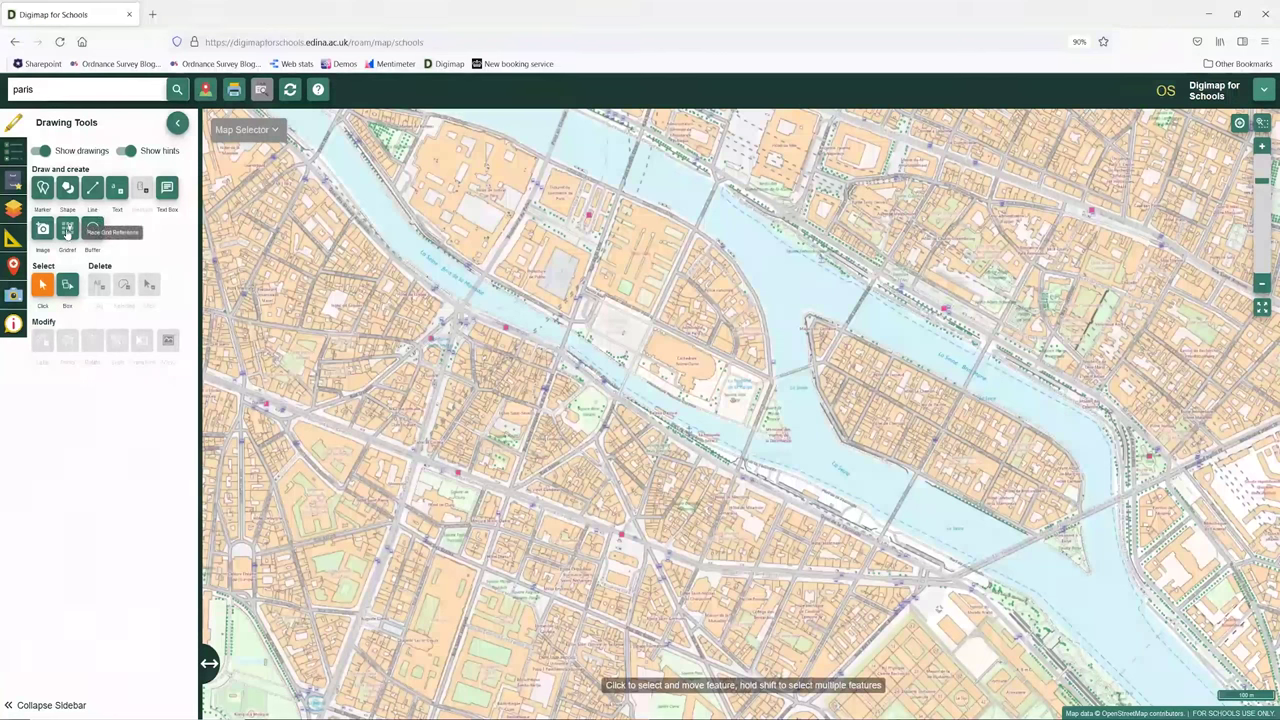
pyautogui.click(67, 233)
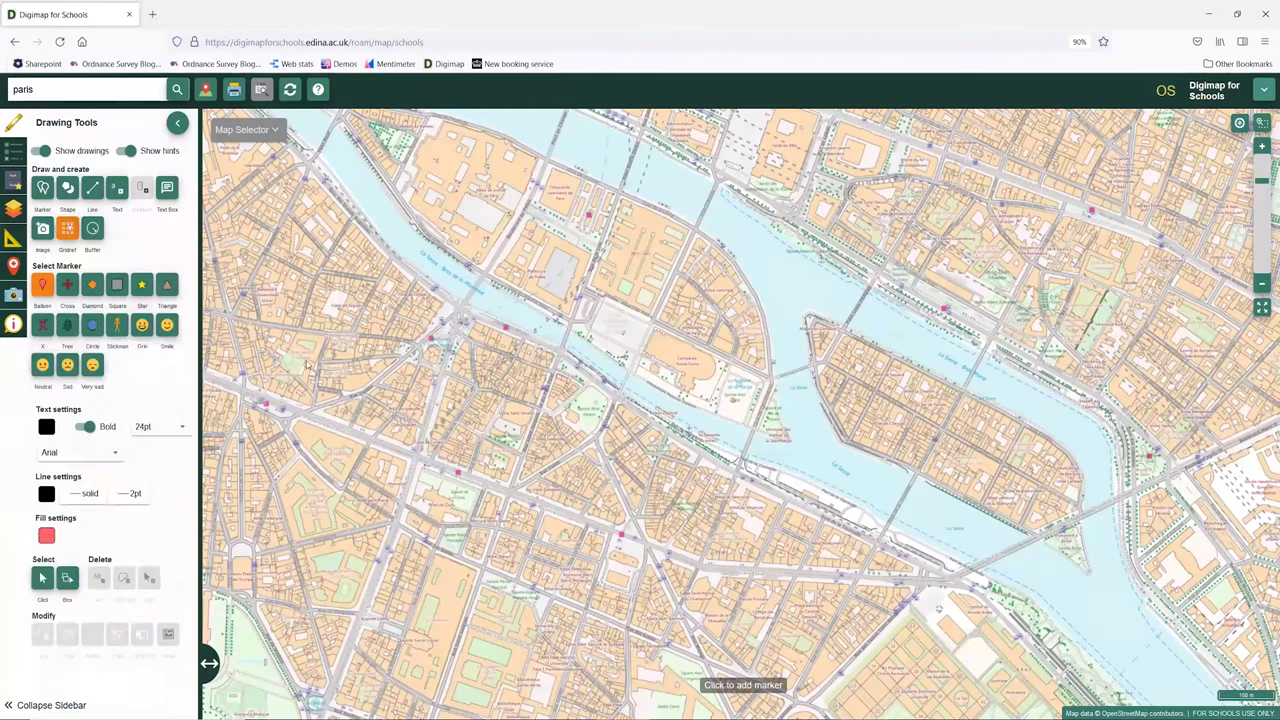
pyautogui.click(678, 356)
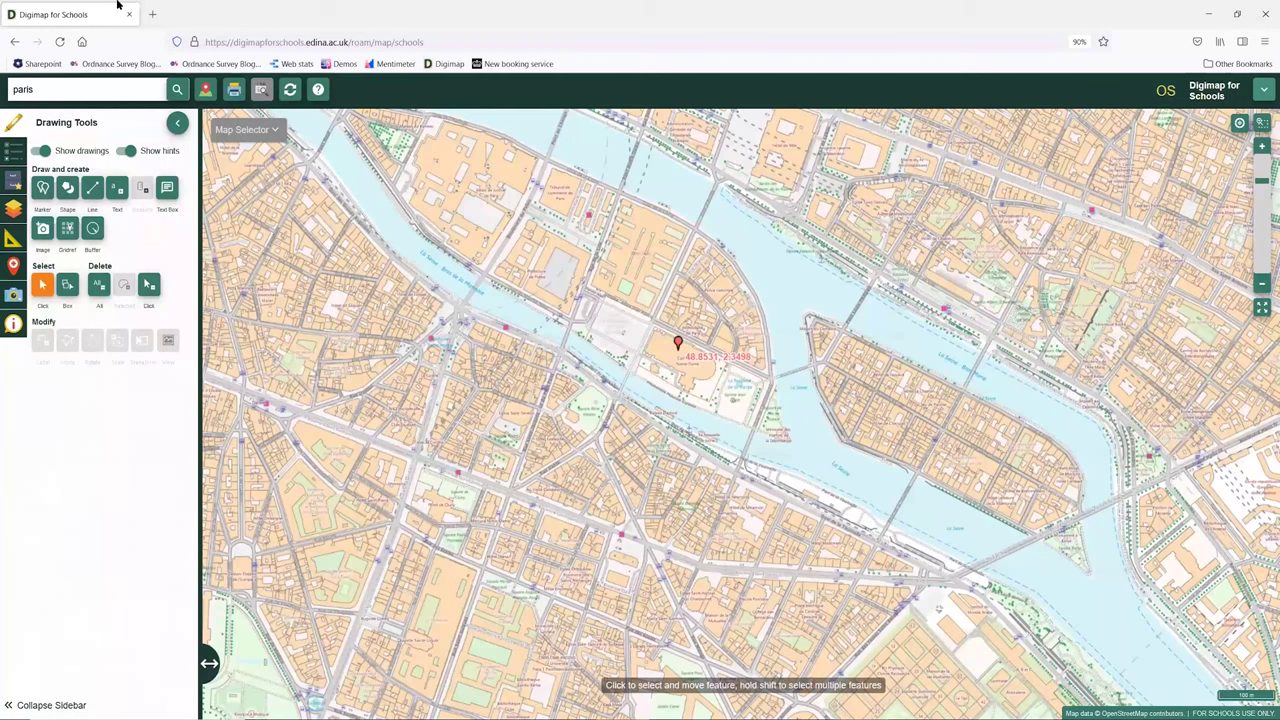
# Return the map to the head office area by searching for the postcode so16 0as.
pyautogui.click(52, 86)
pyautogui.press('BackSpace')
pyautogui.press('BackSpace')
pyautogui.press('BackSpace')
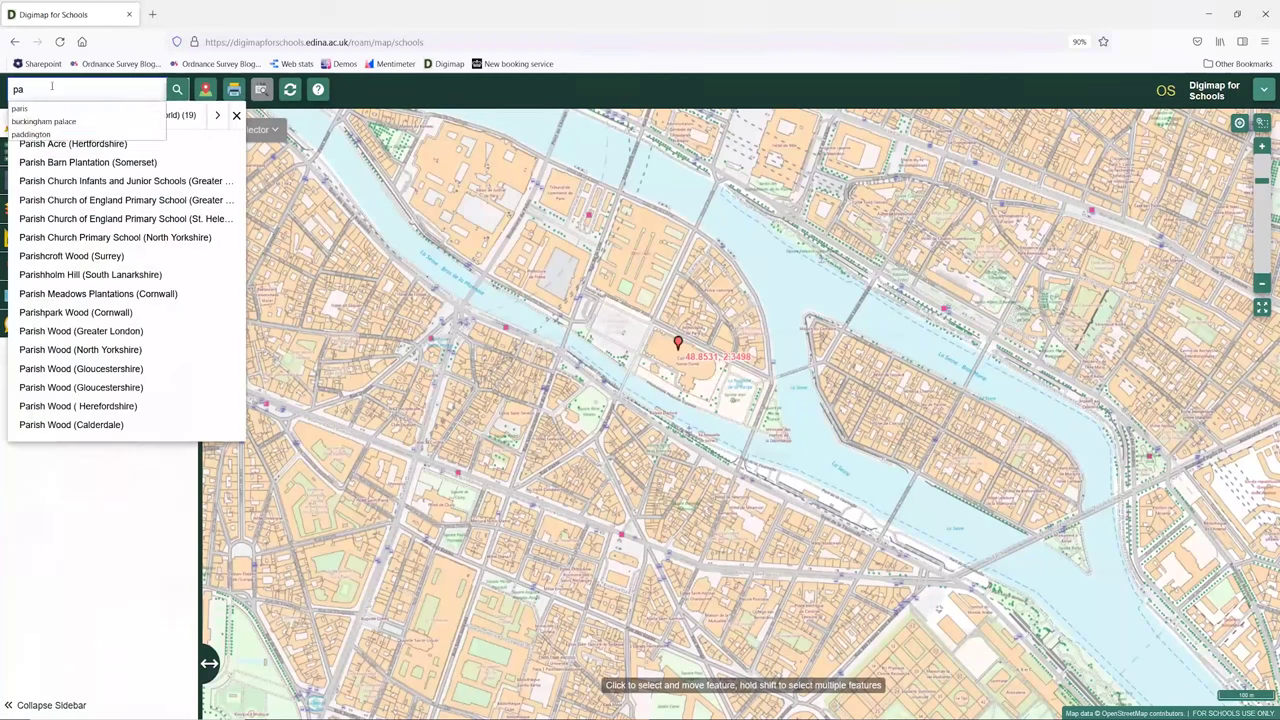
pyautogui.press('BackSpace')
pyautogui.press('BackSpace')
pyautogui.write('so16 0as')
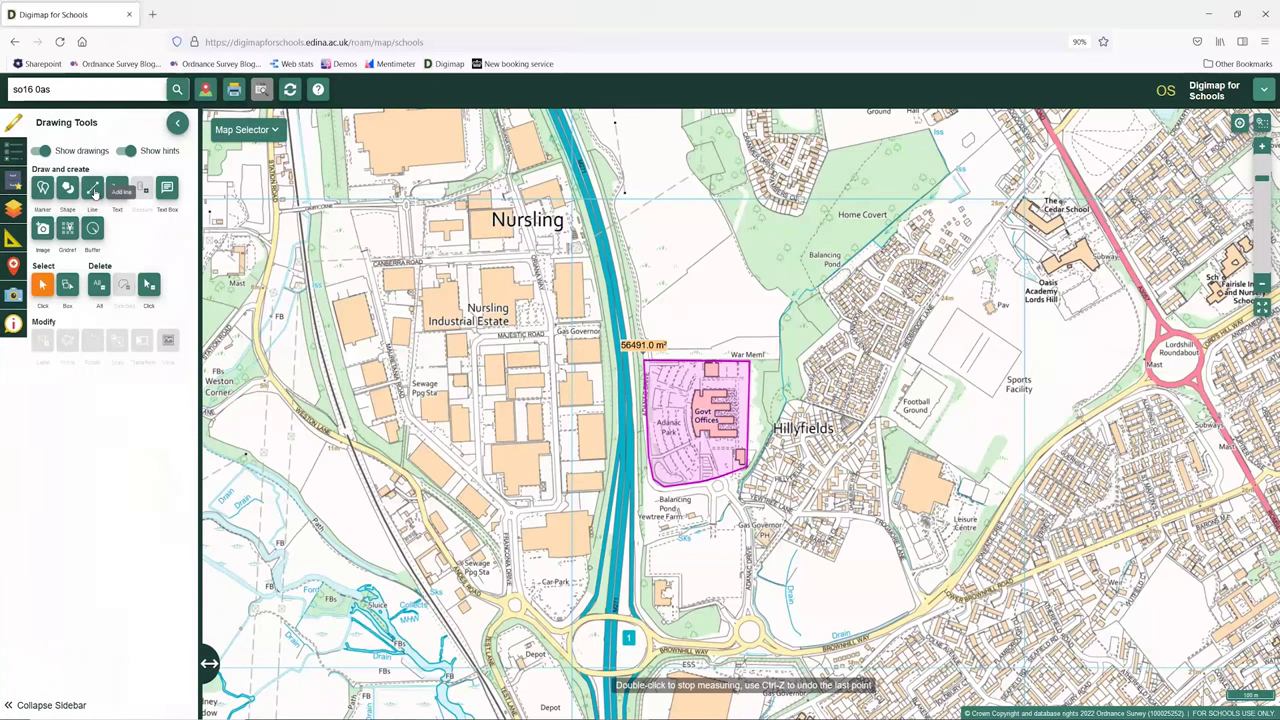
# Draw a line route from Hillyfields north-east along the road past the football ground, around The Cedar School towards Oasis Academy Lords Hill.
pyautogui.click(94, 190)
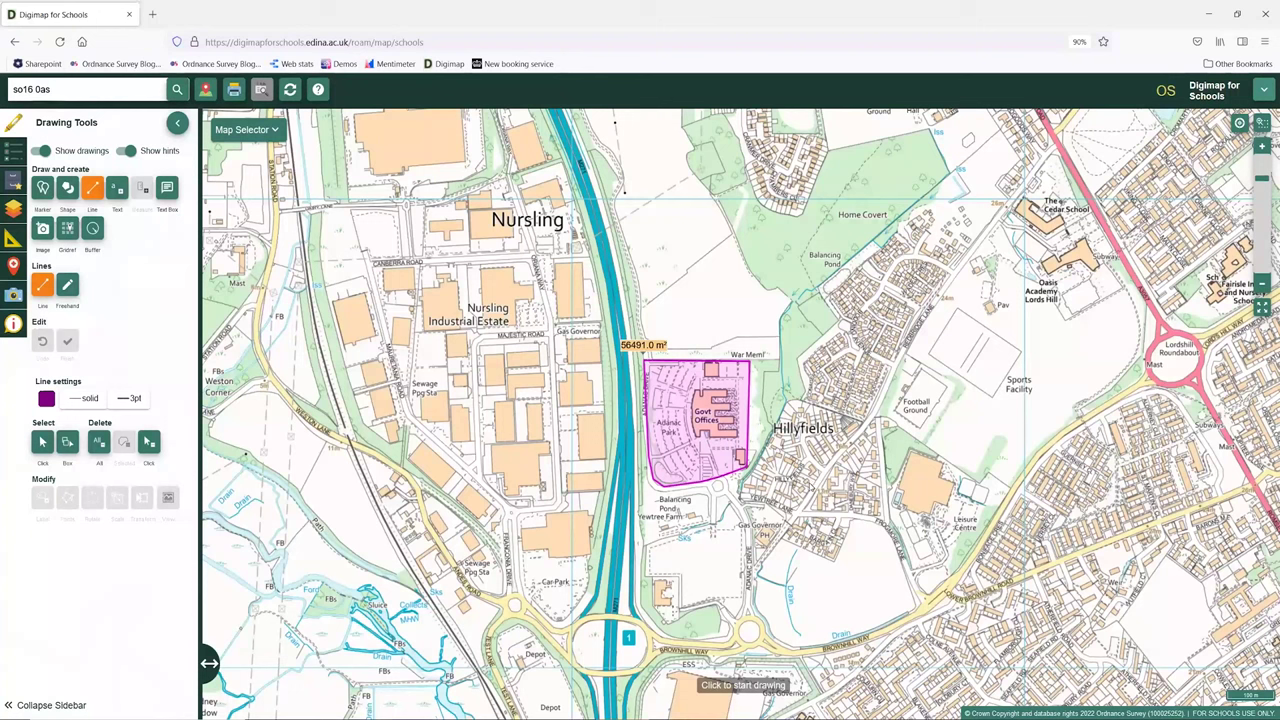
pyautogui.click(800, 460)
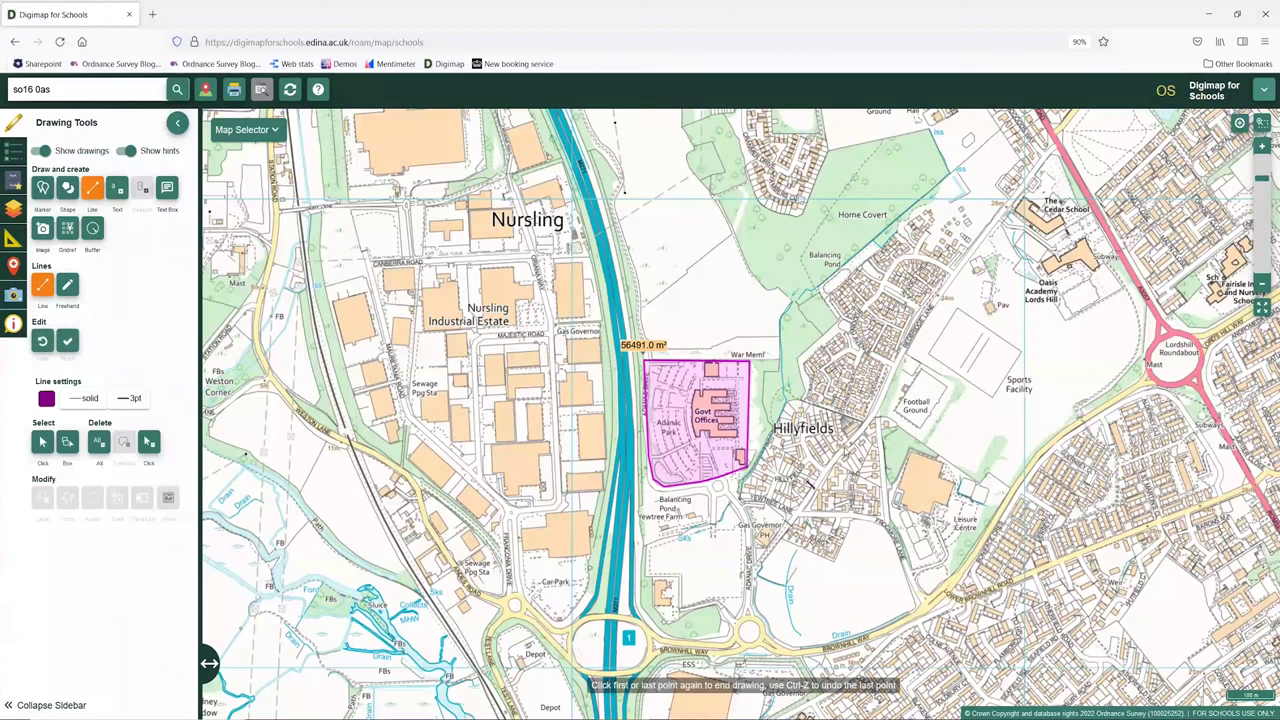
pyautogui.click(872, 419)
pyautogui.click(878, 400)
pyautogui.click(899, 360)
pyautogui.click(931, 308)
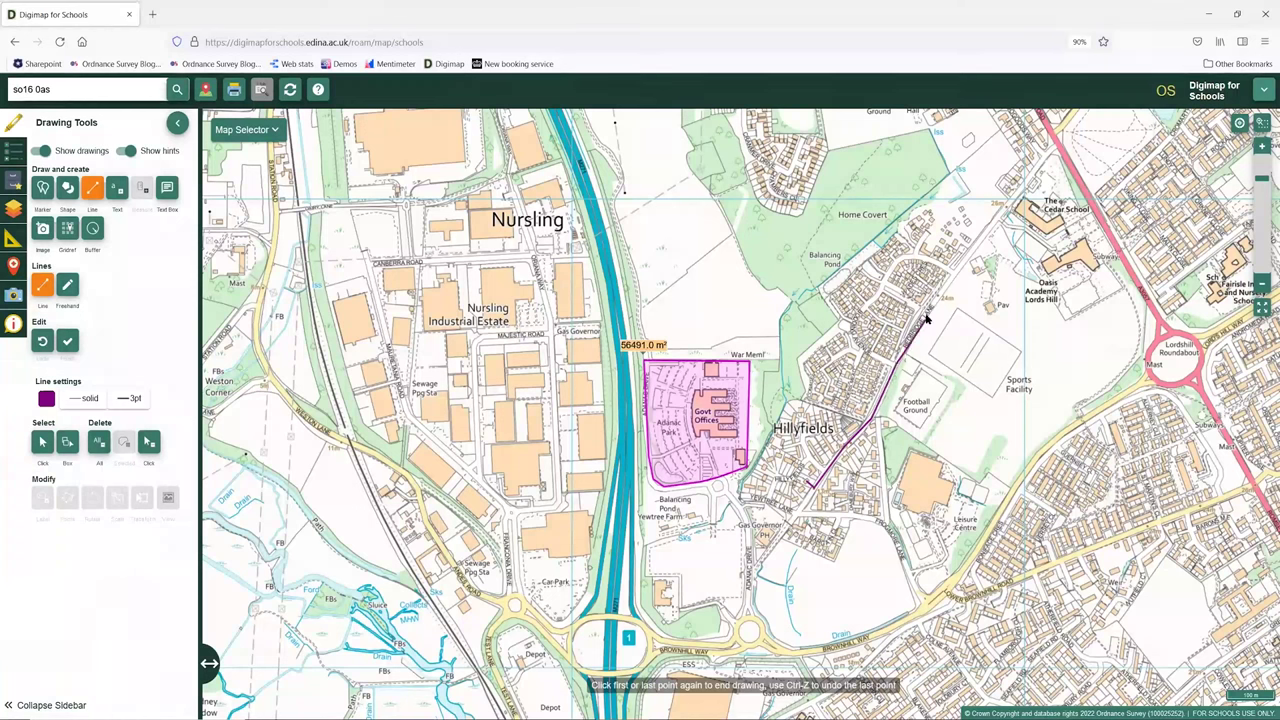
pyautogui.click(955, 276)
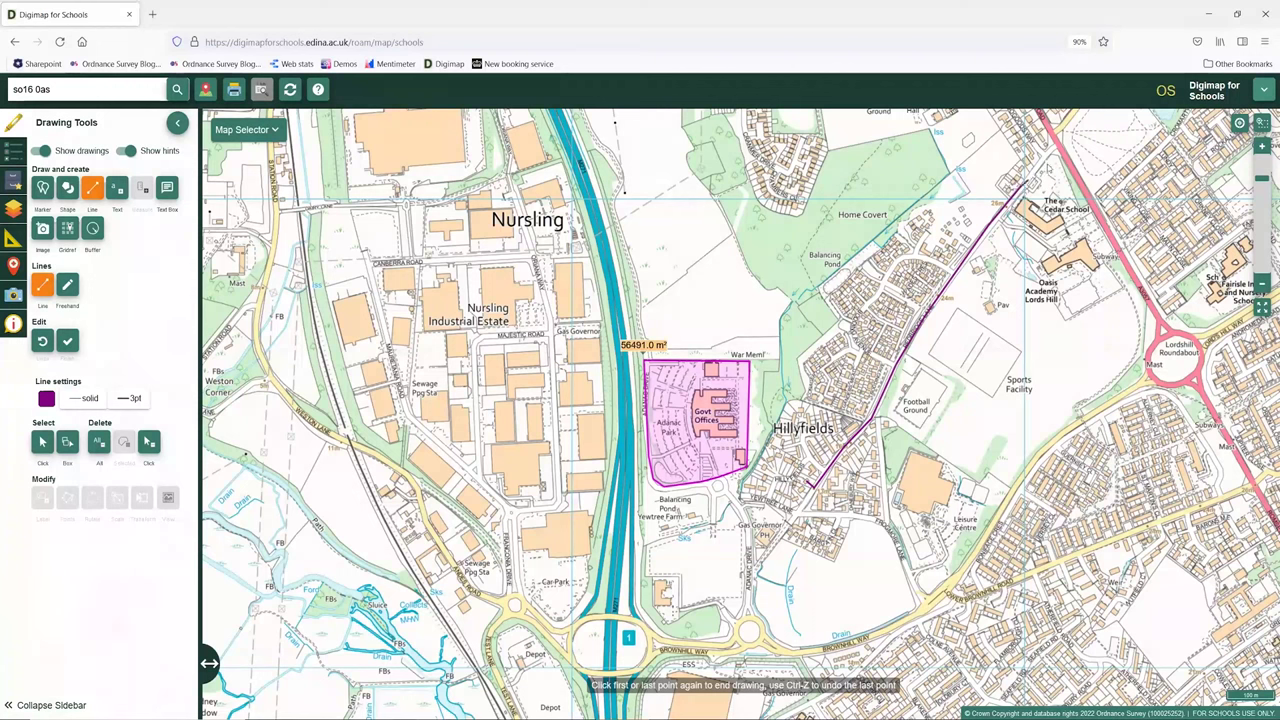
pyautogui.click(1050, 152)
pyautogui.click(1060, 145)
pyautogui.click(1098, 228)
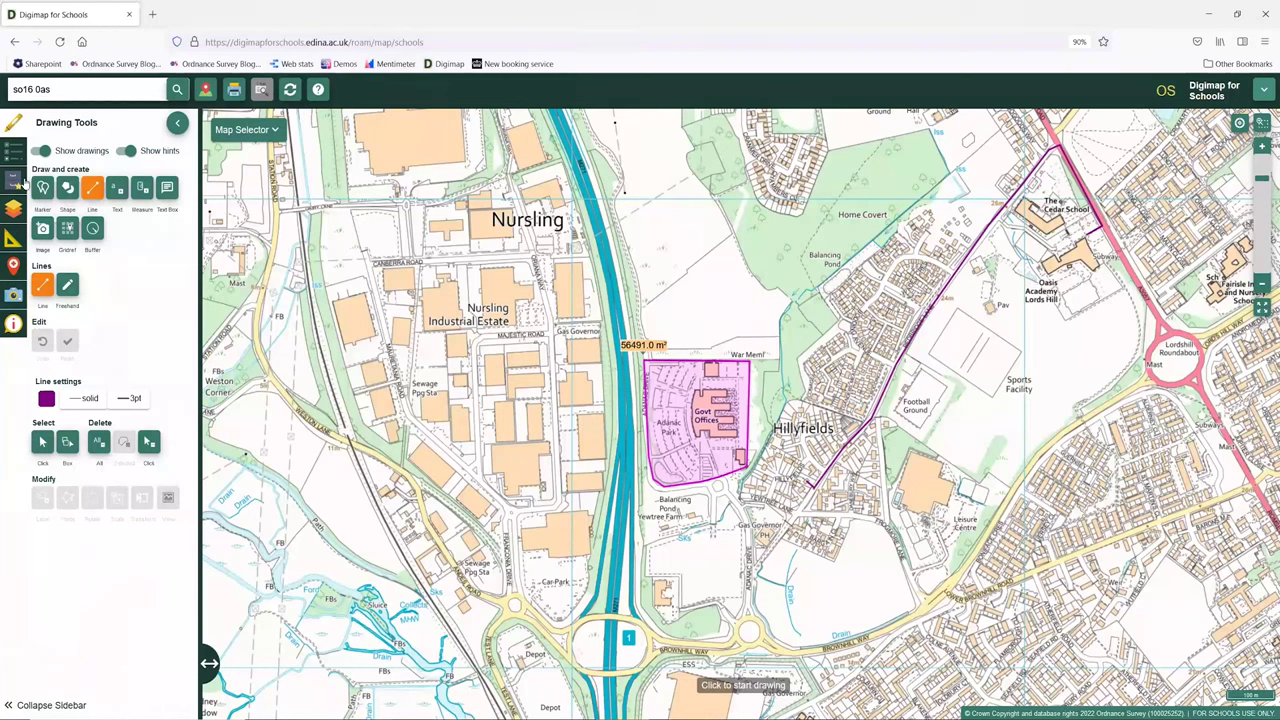
# Add a metric length measurement label to the drawn route near the football ground.
pyautogui.click(141, 190)
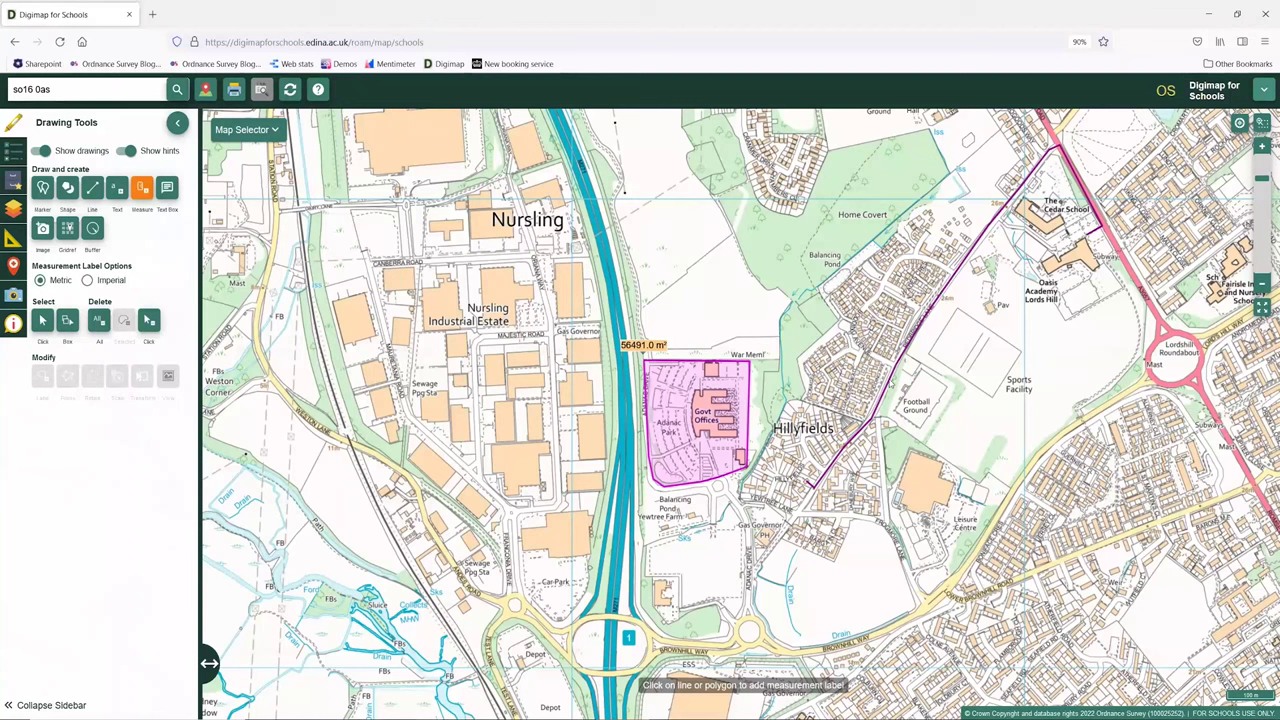
pyautogui.click(891, 383)
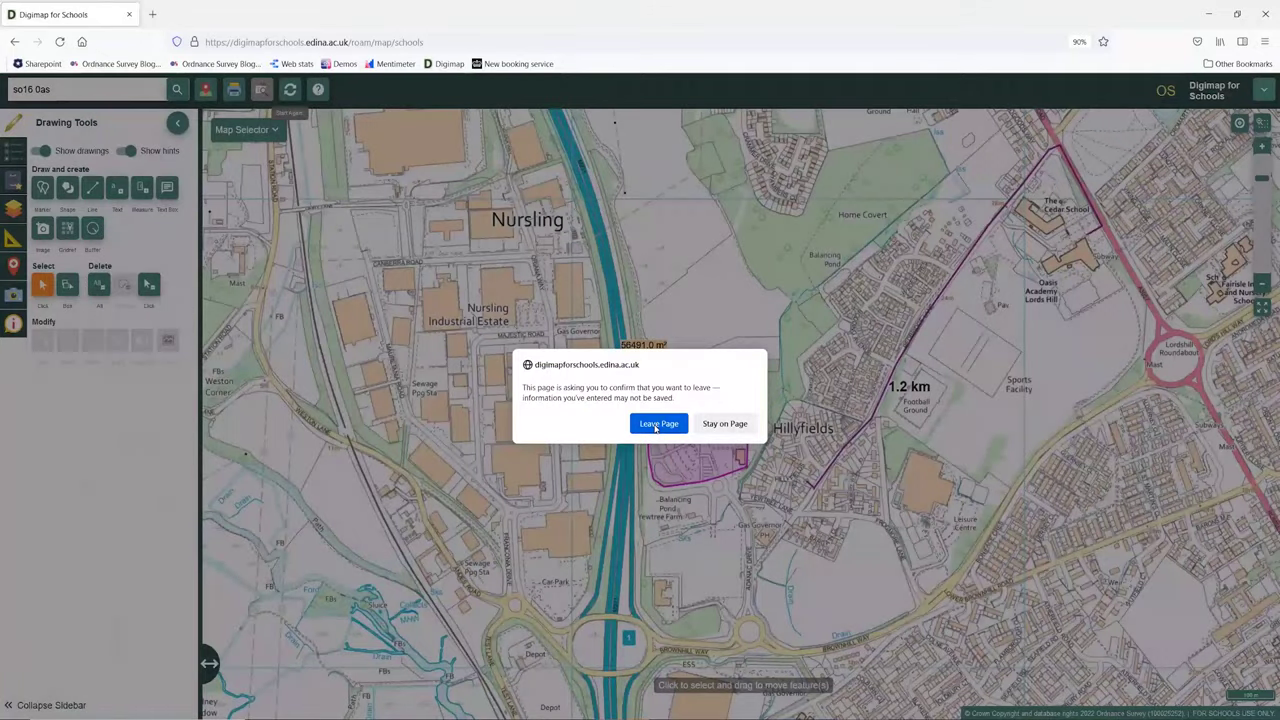
# Start again with a cleared map, show the whole world and switch the base map from Atlas to World Boundaries.
pyautogui.click(655, 424)
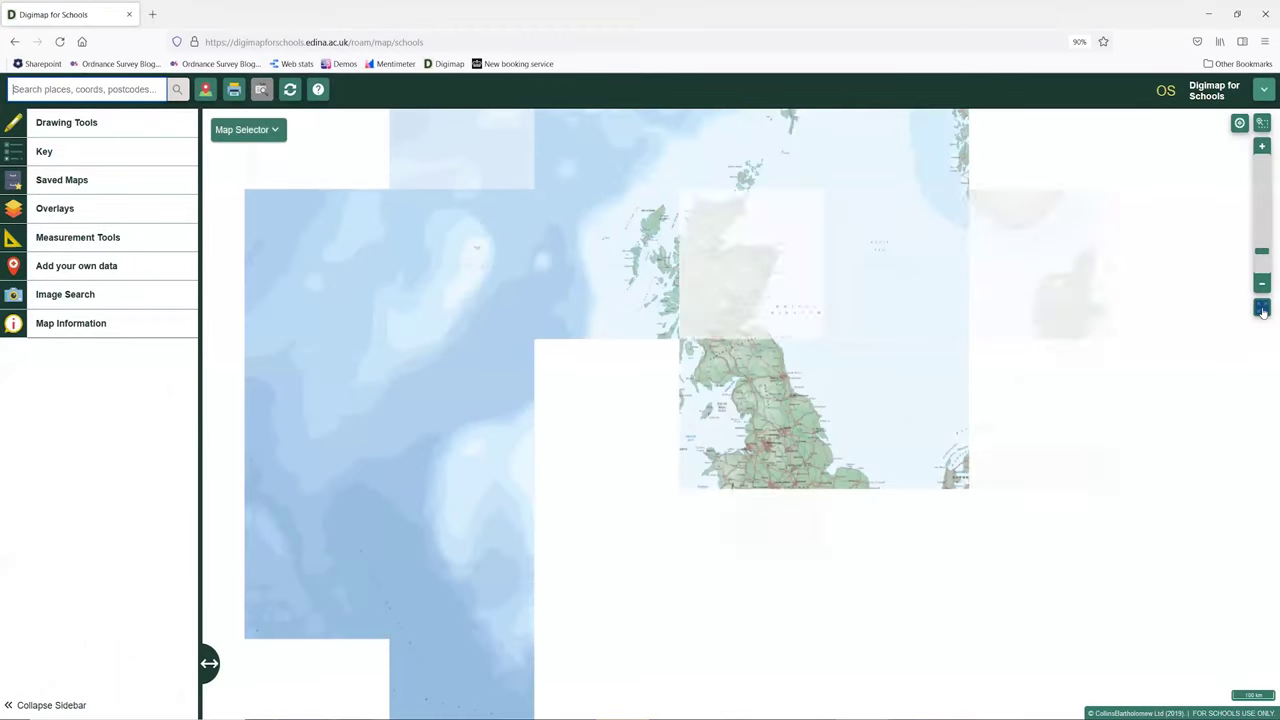
pyautogui.click(1262, 308)
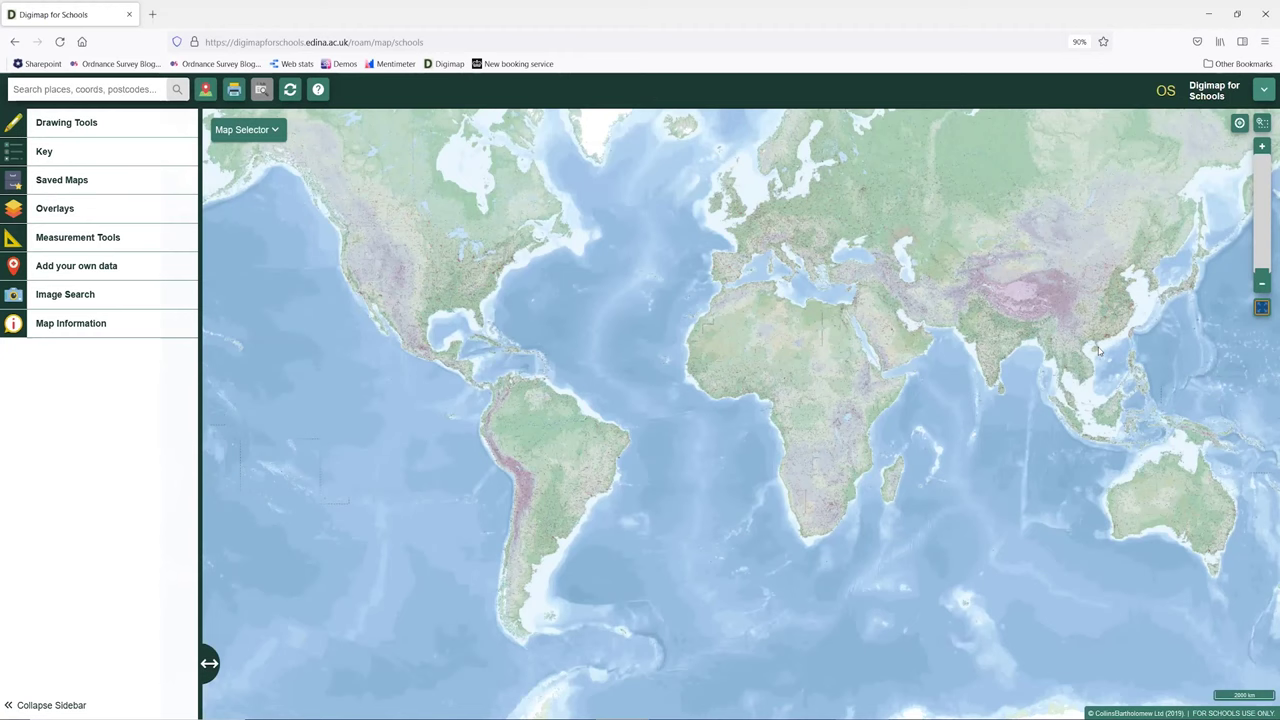
pyautogui.click(274, 139)
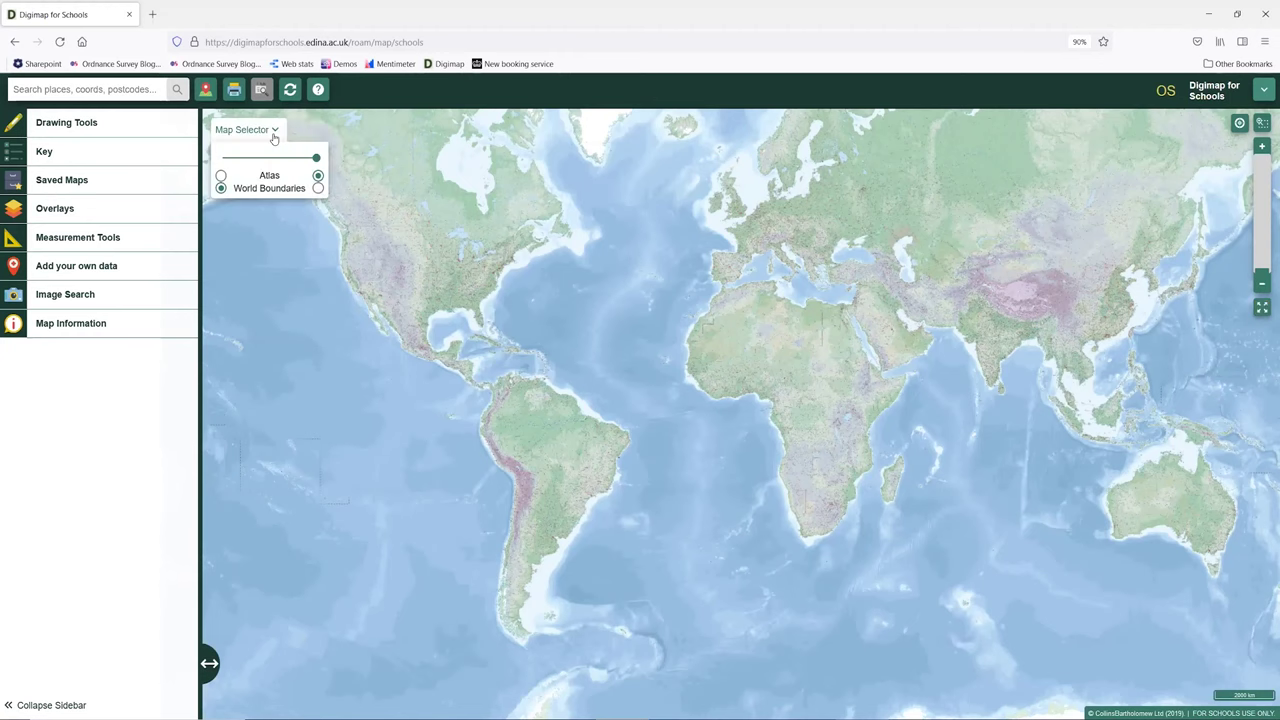
pyautogui.click(220, 176)
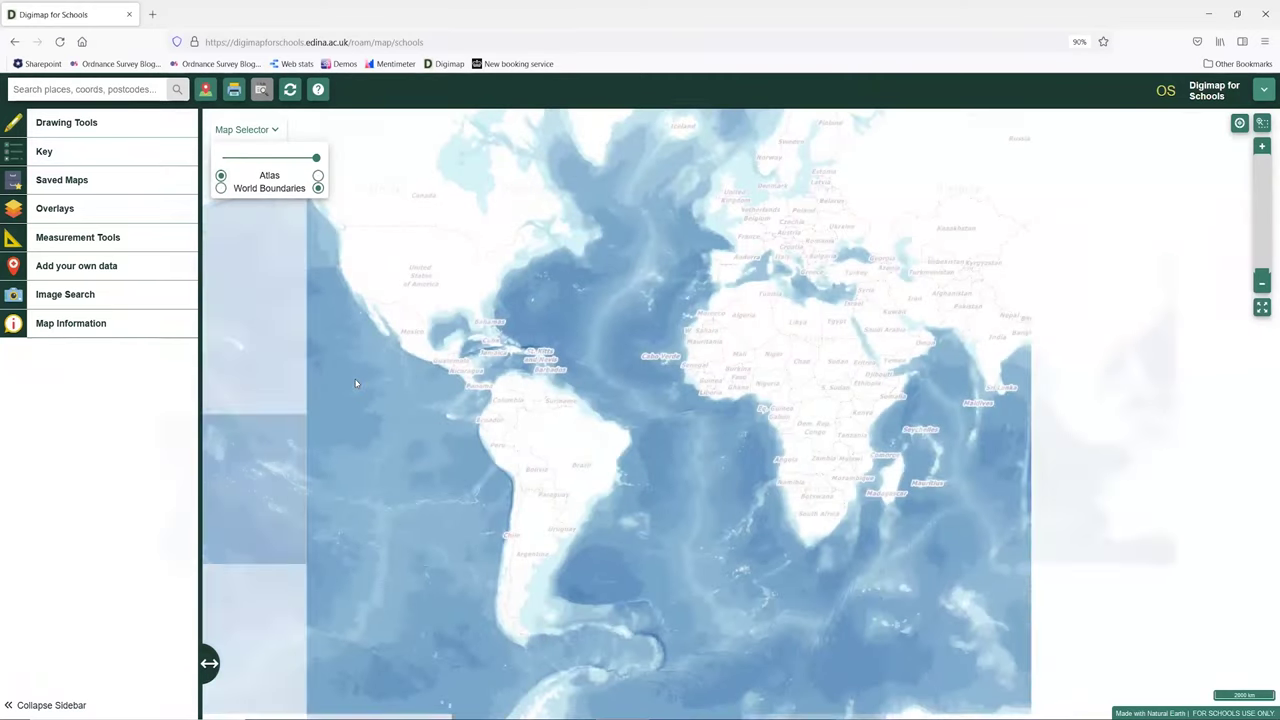
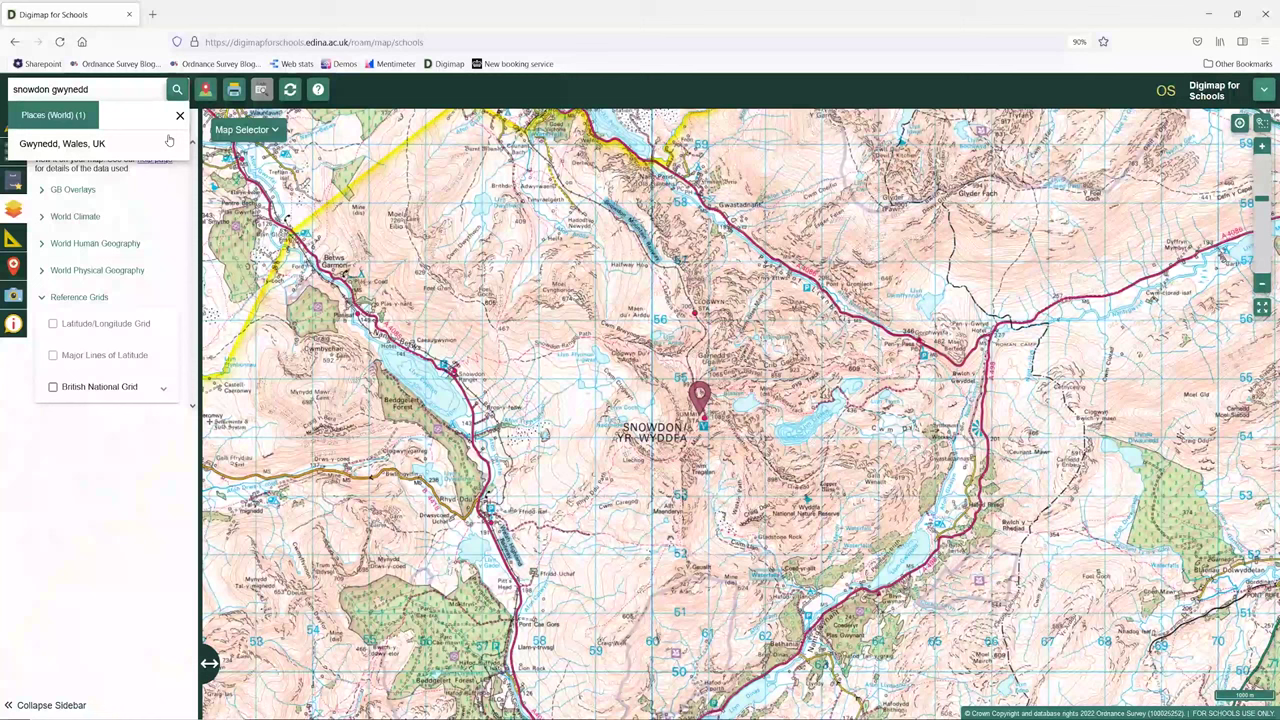
# Dismiss the place search results for Snowdon and examine the Tourist information symbols in the map key.
pyautogui.click(36, 149)
pyautogui.click(13, 208)
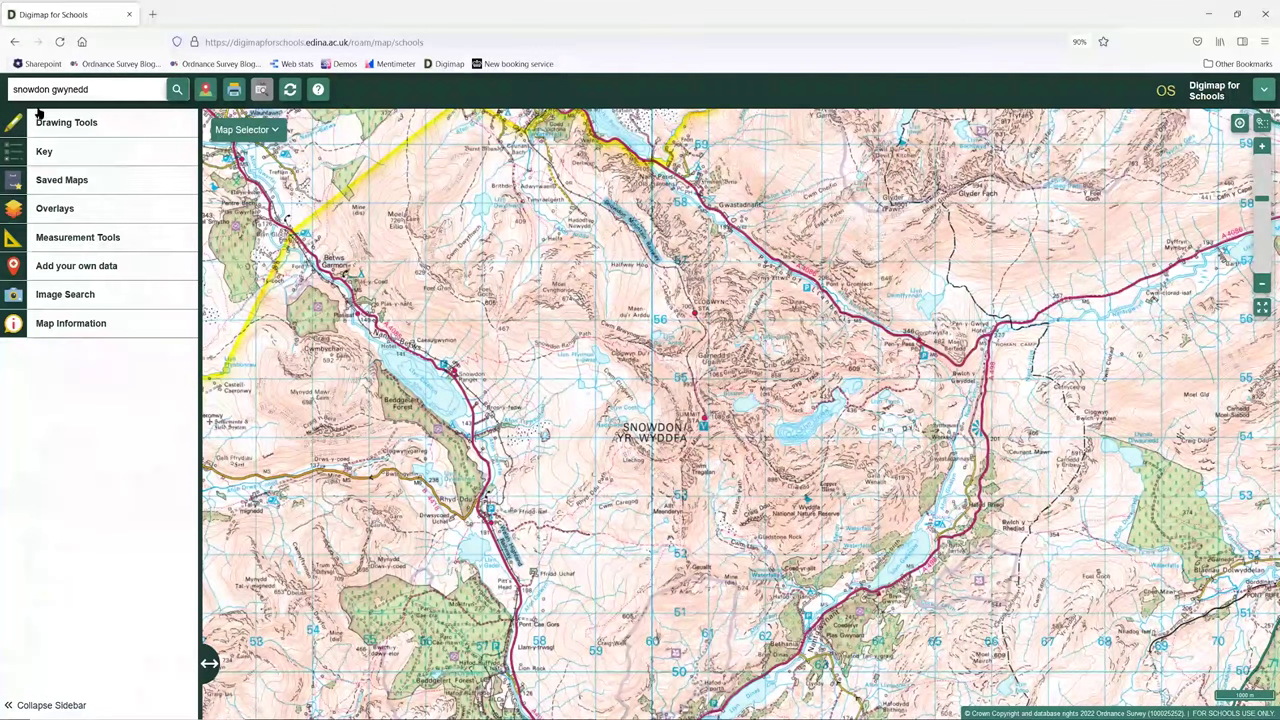
pyautogui.click(10, 156)
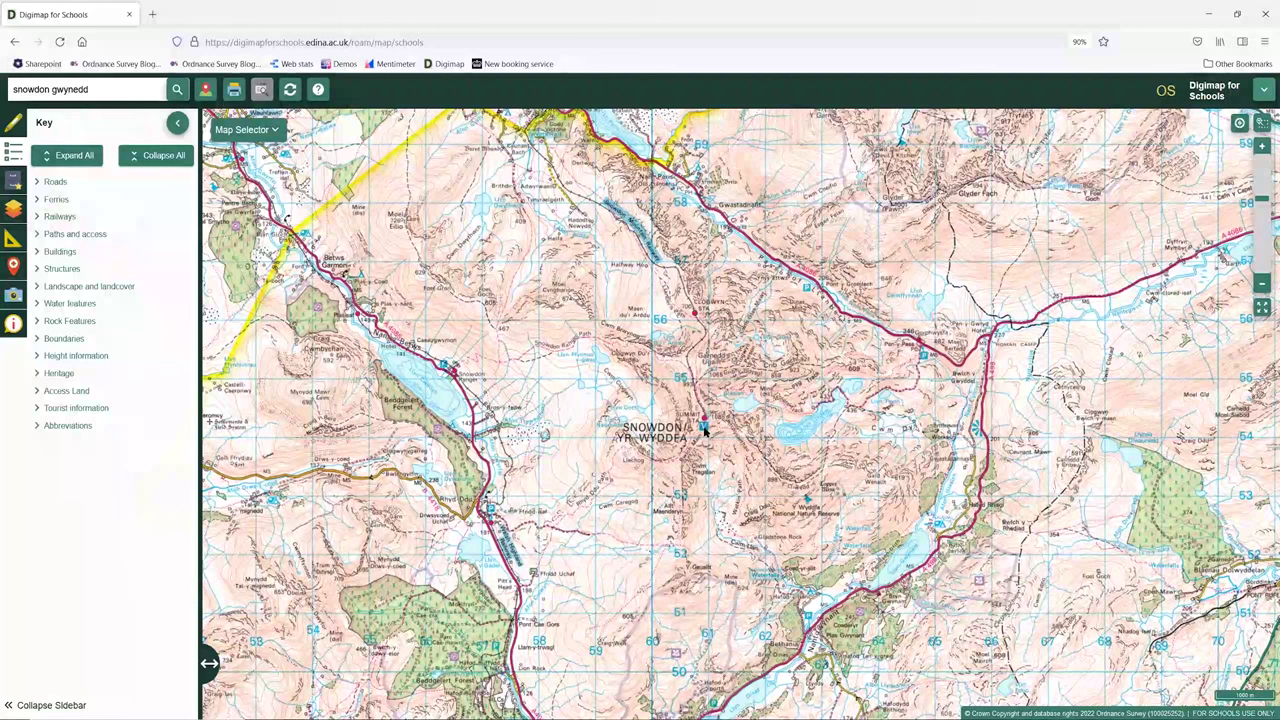
pyautogui.click(38, 409)
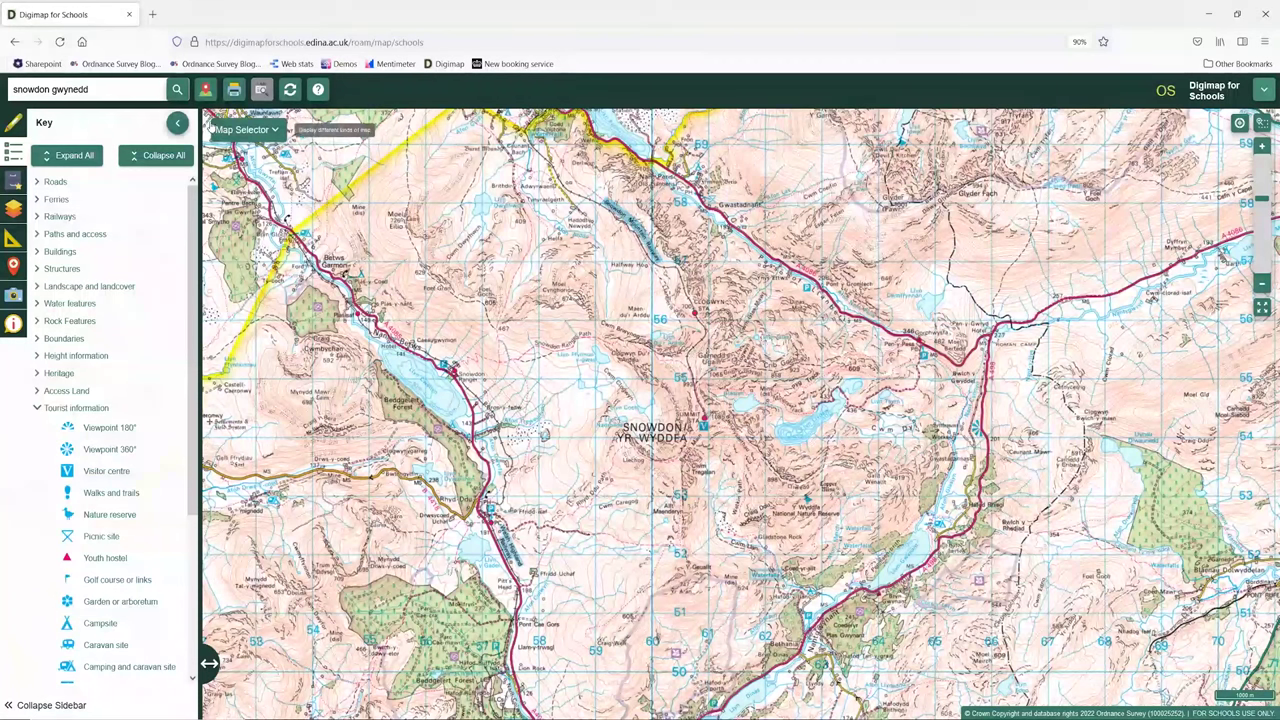
pyautogui.click(178, 123)
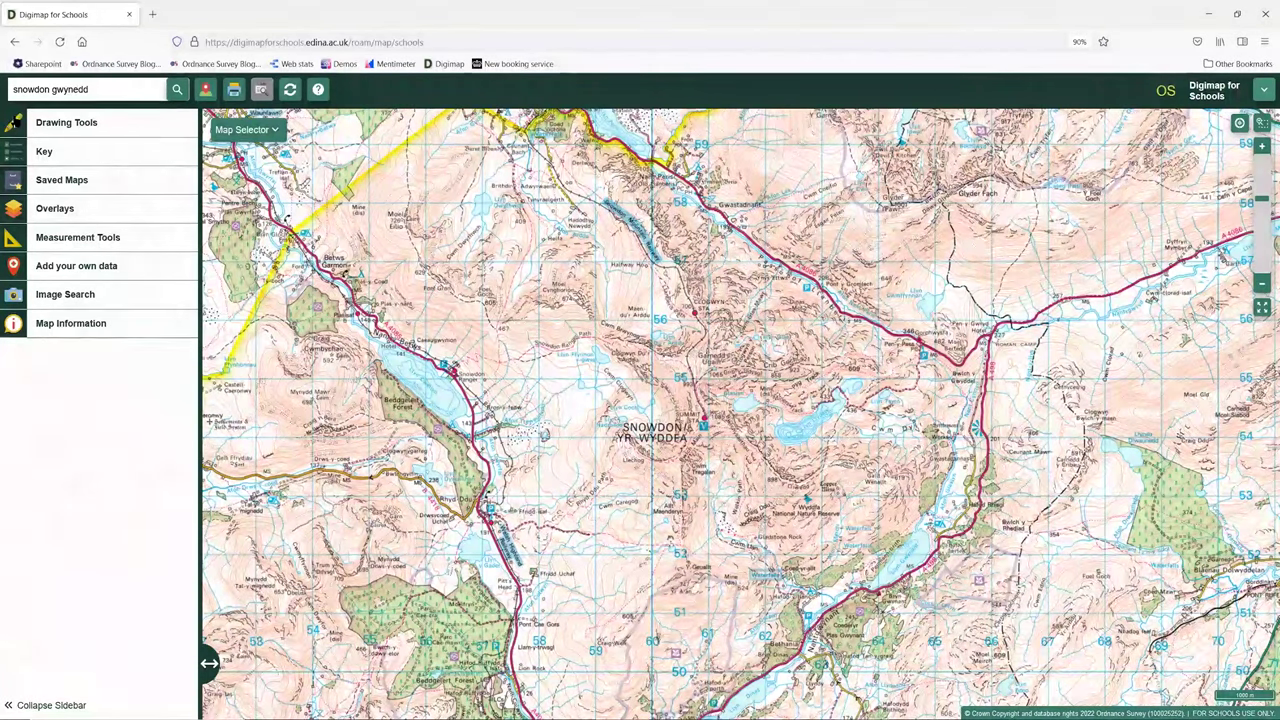
# Place a grid reference with a balloon marker on the visitor centre symbol at Snowdon's summit.
pyautogui.click(14, 122)
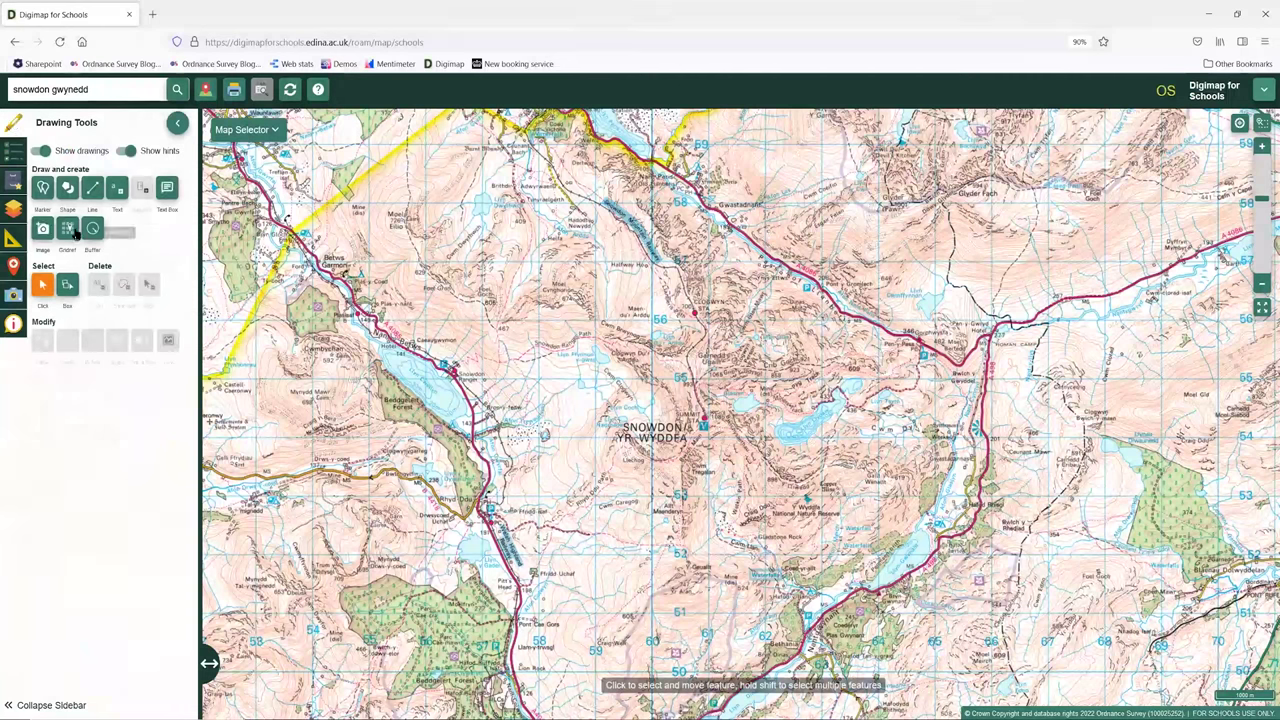
pyautogui.click(70, 231)
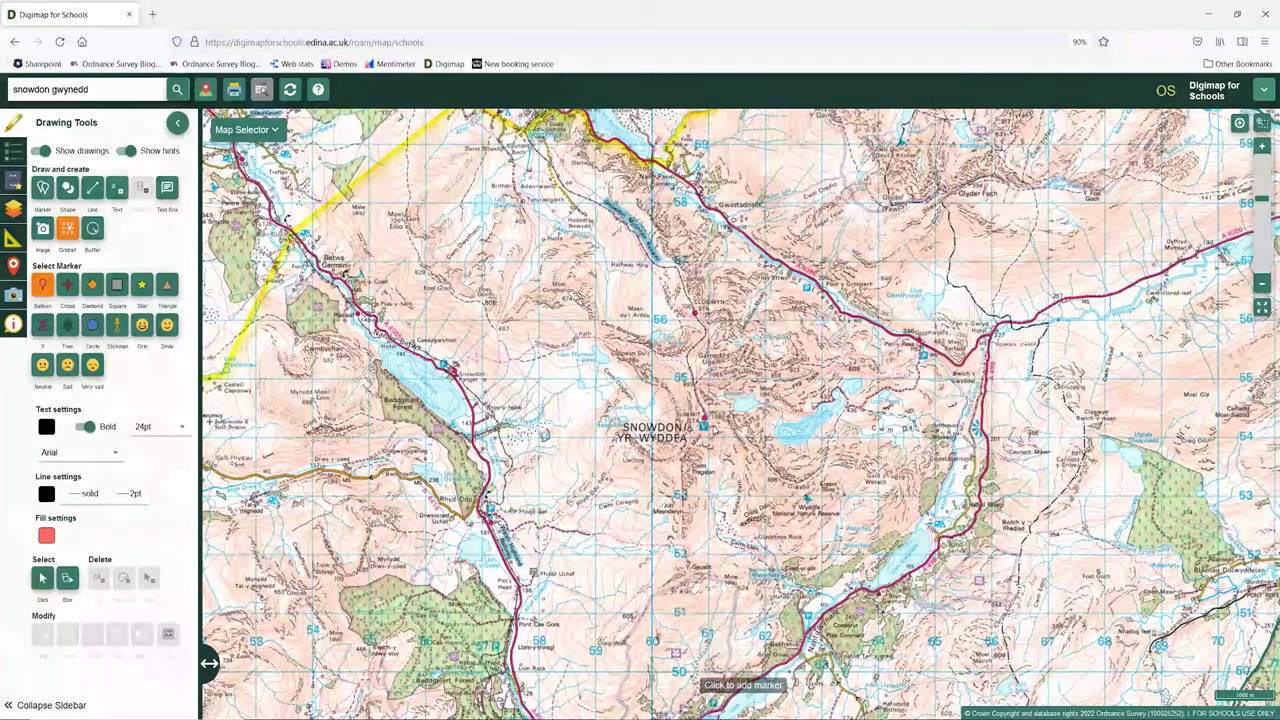
pyautogui.click(705, 426)
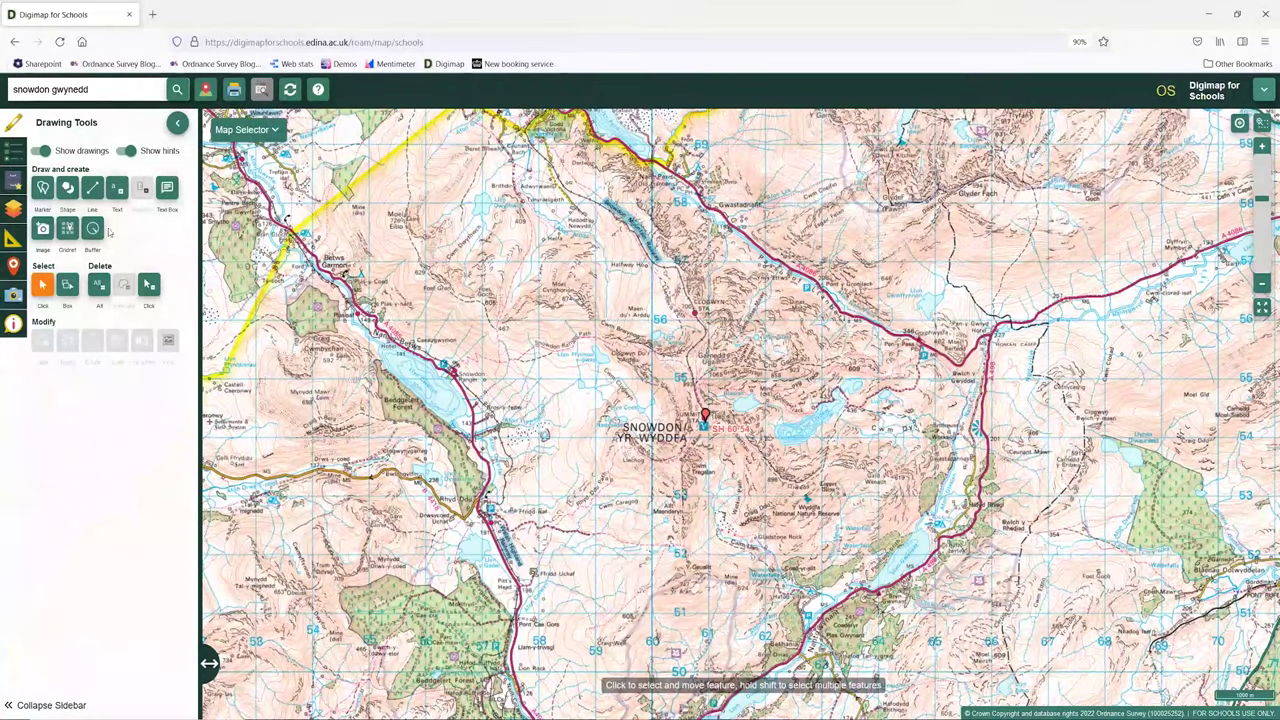
# Delete the grid reference marker from Snowdon's summit and return to the selection tool.
pyautogui.click(149, 285)
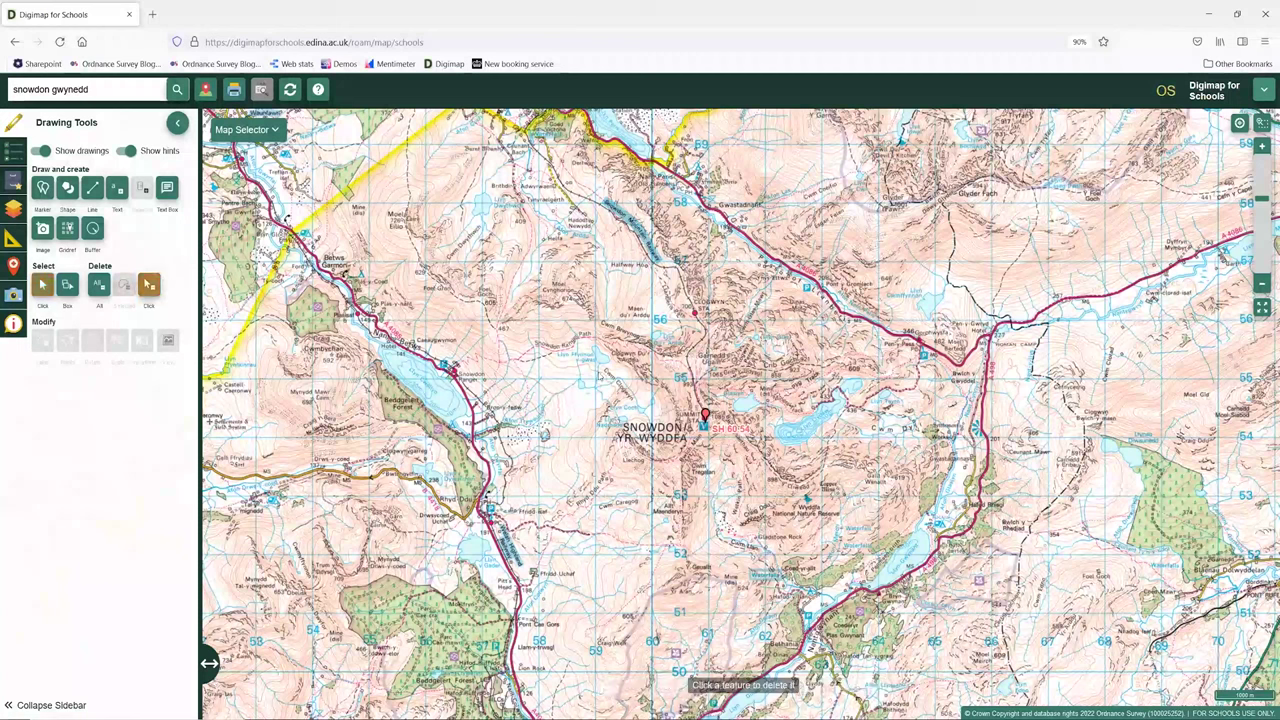
pyautogui.click(705, 416)
pyautogui.click(43, 285)
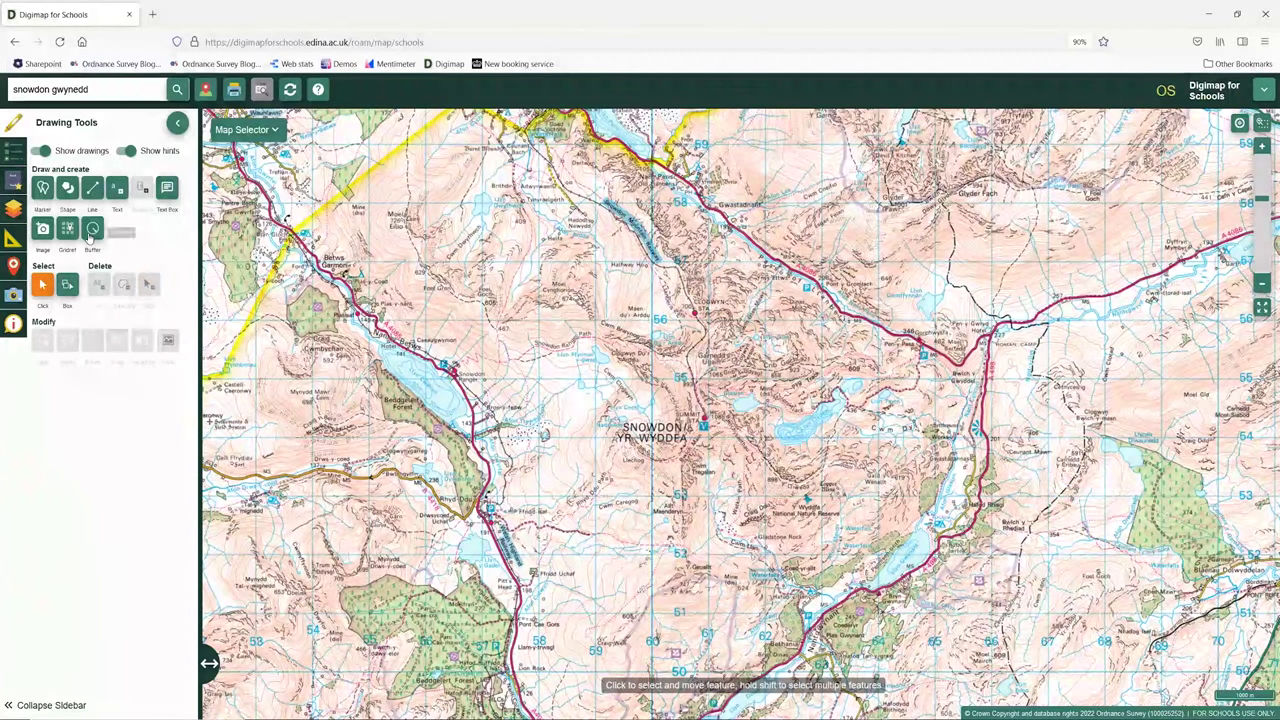
# Show the British National Grid overlay from the GB Overlays on the Snowdon map and hide it again.
pyautogui.click(177, 122)
pyautogui.click(13, 215)
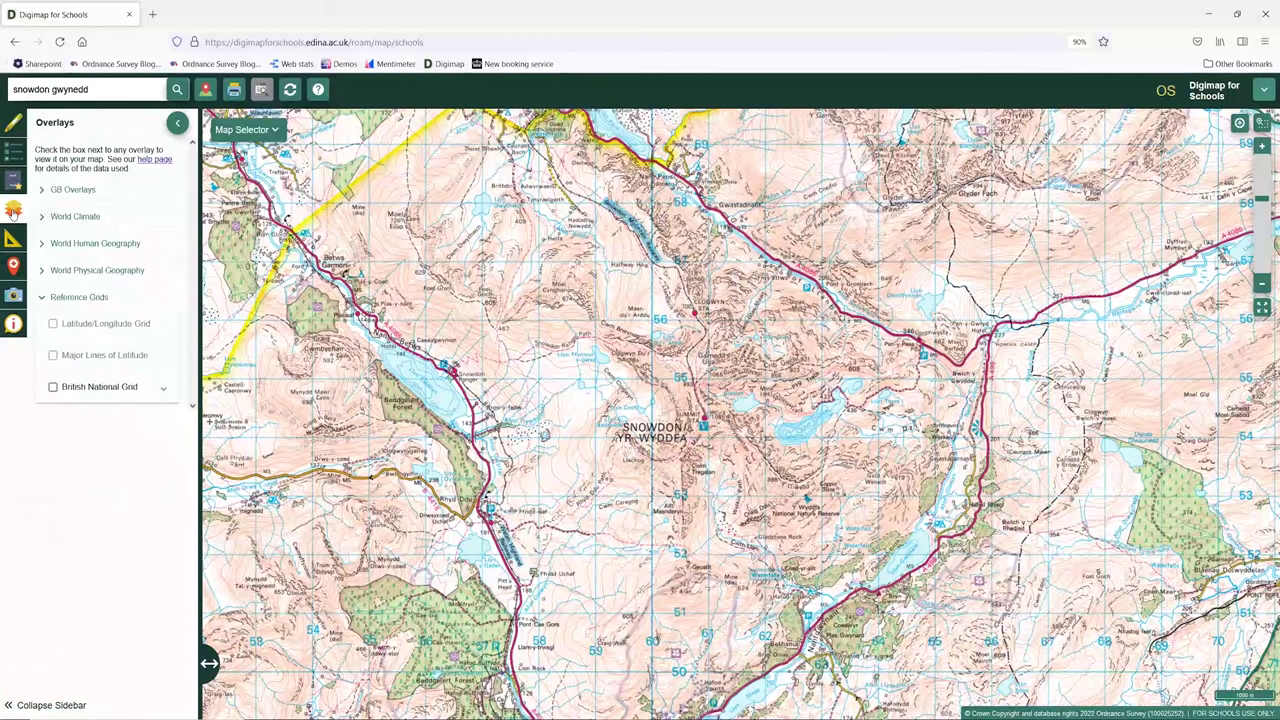
pyautogui.click(40, 190)
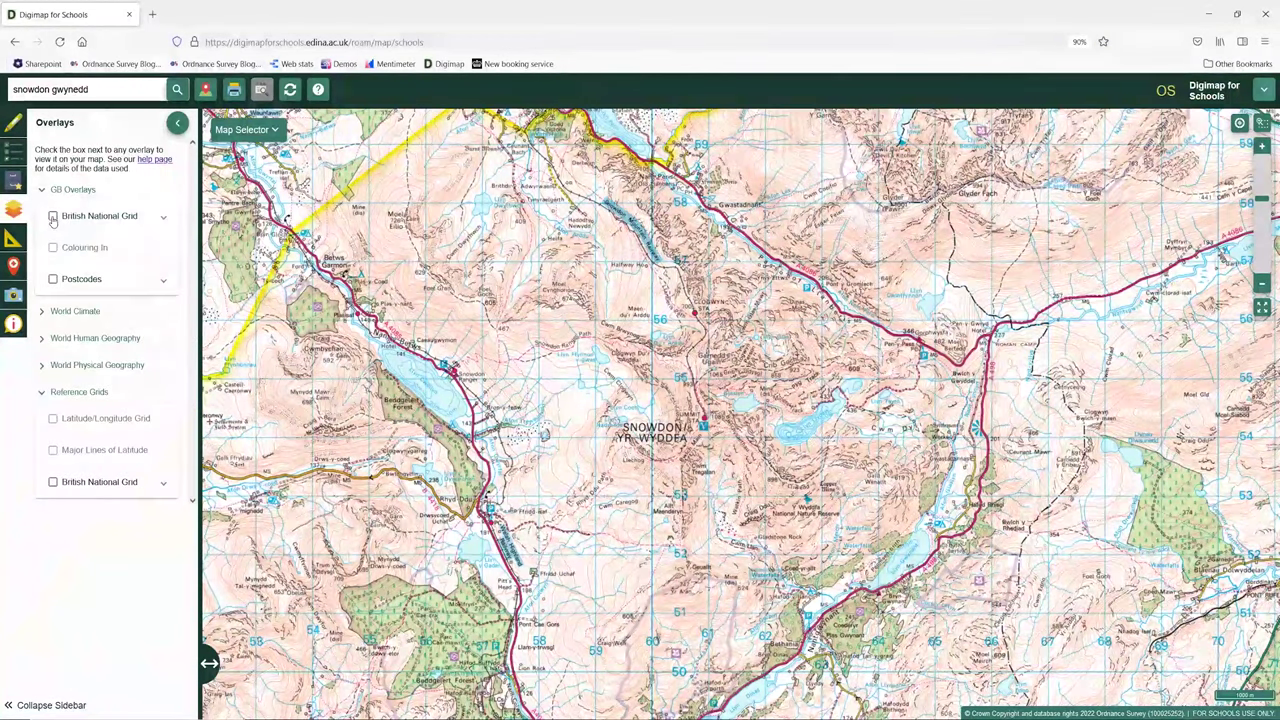
pyautogui.click(53, 216)
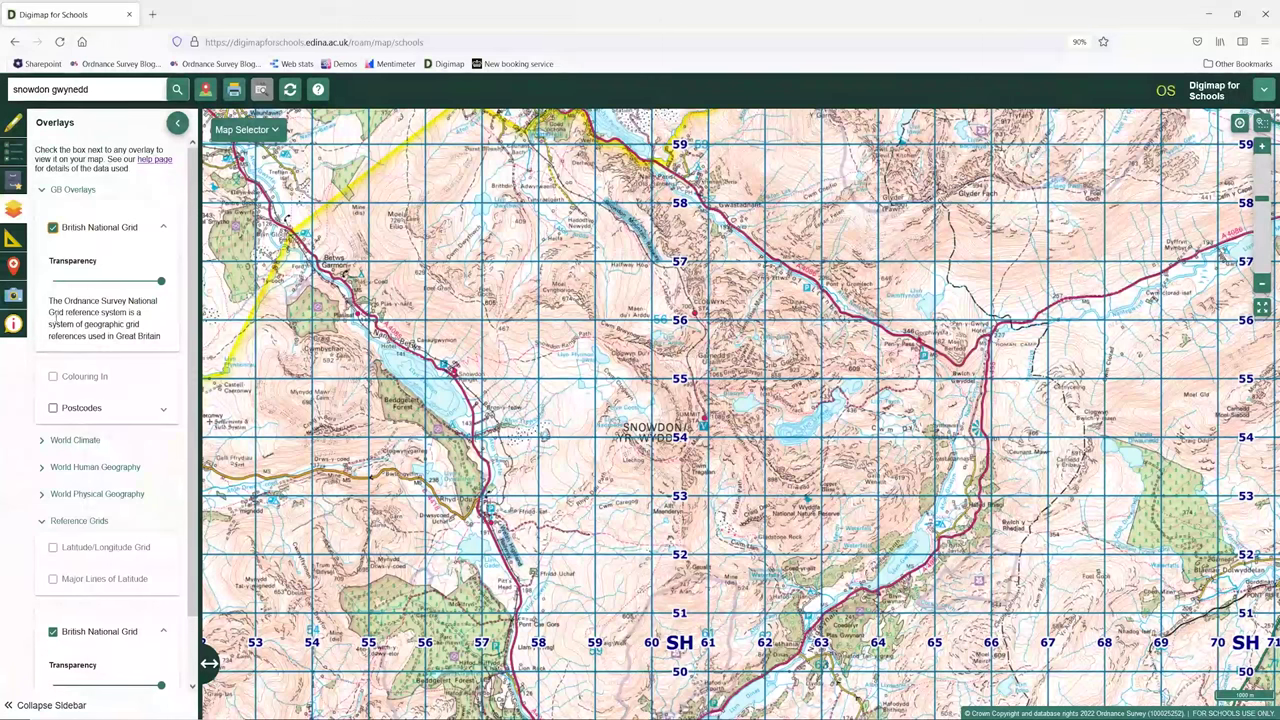
pyautogui.click(53, 227)
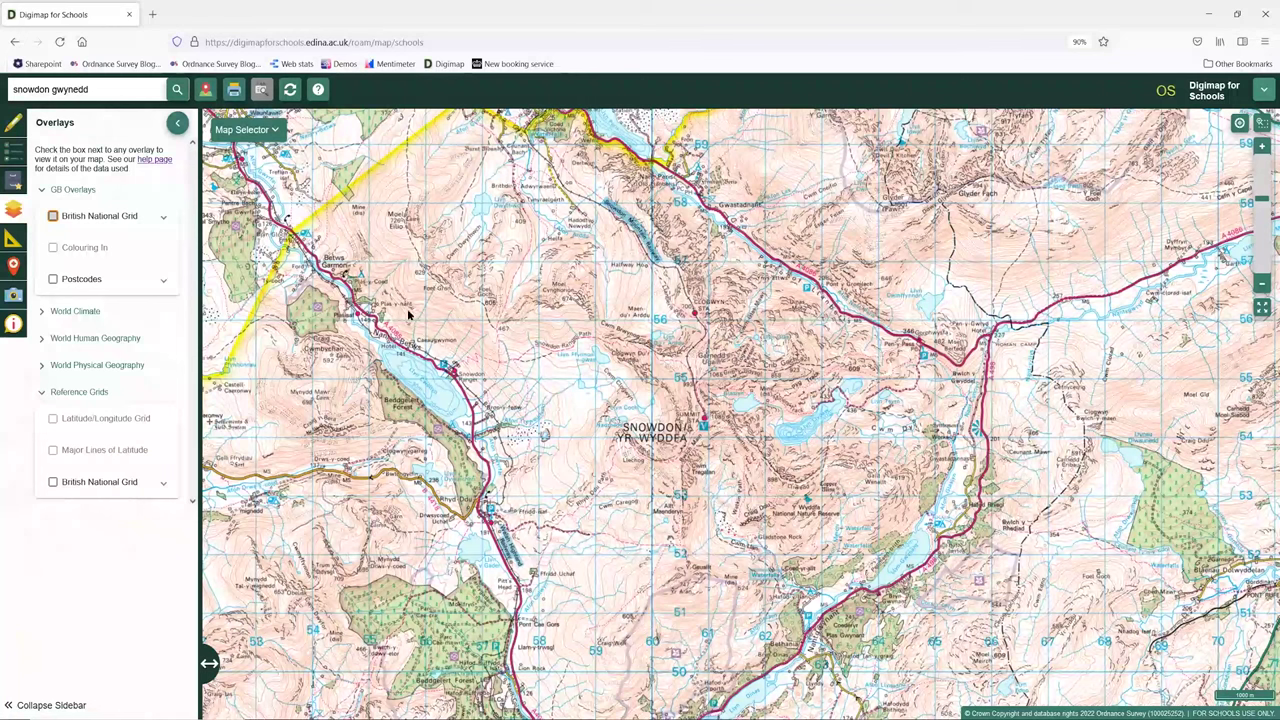
# Show the whole world with the World Timezones overlay from World Human Geography turned on.
pyautogui.click(1263, 308)
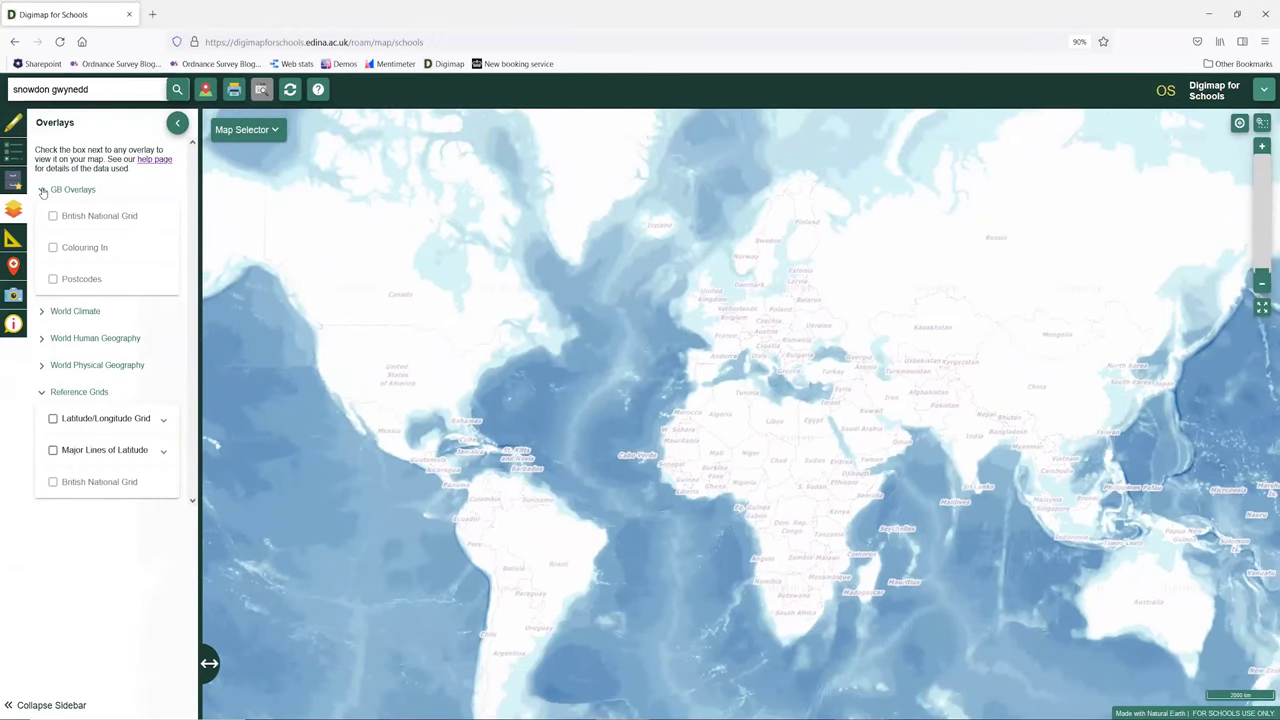
pyautogui.click(72, 190)
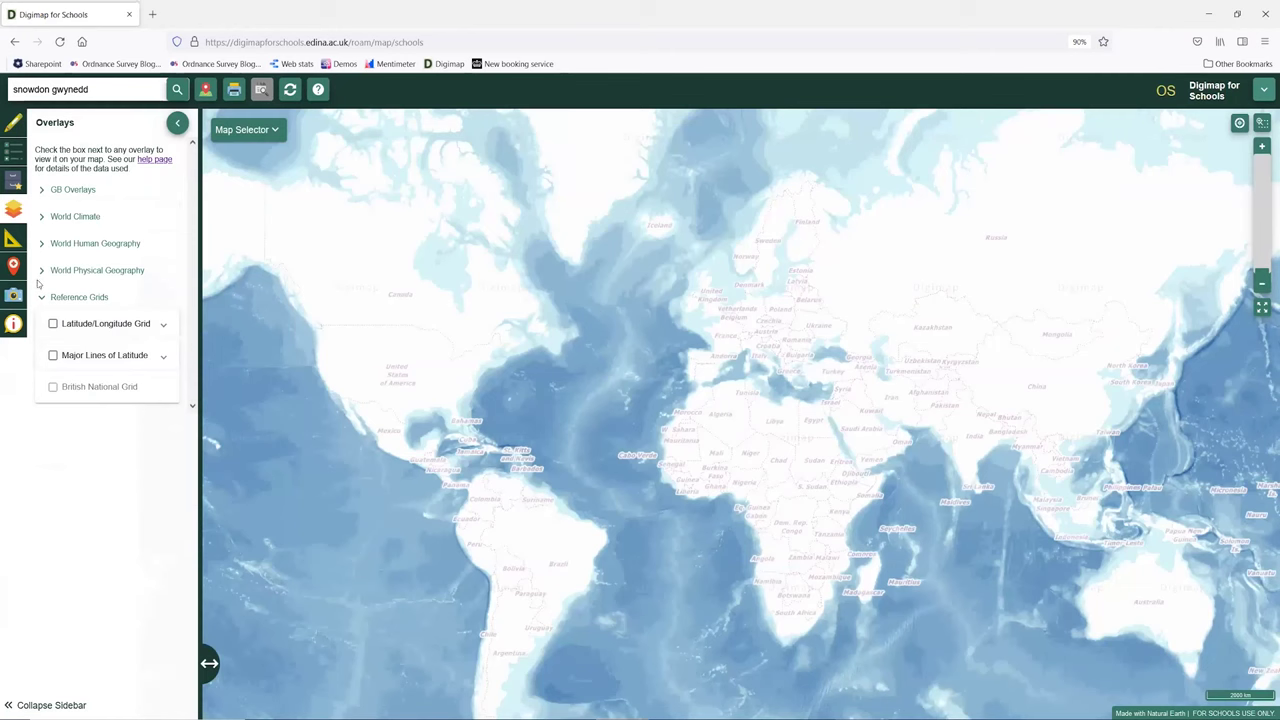
pyautogui.click(42, 244)
pyautogui.click(53, 334)
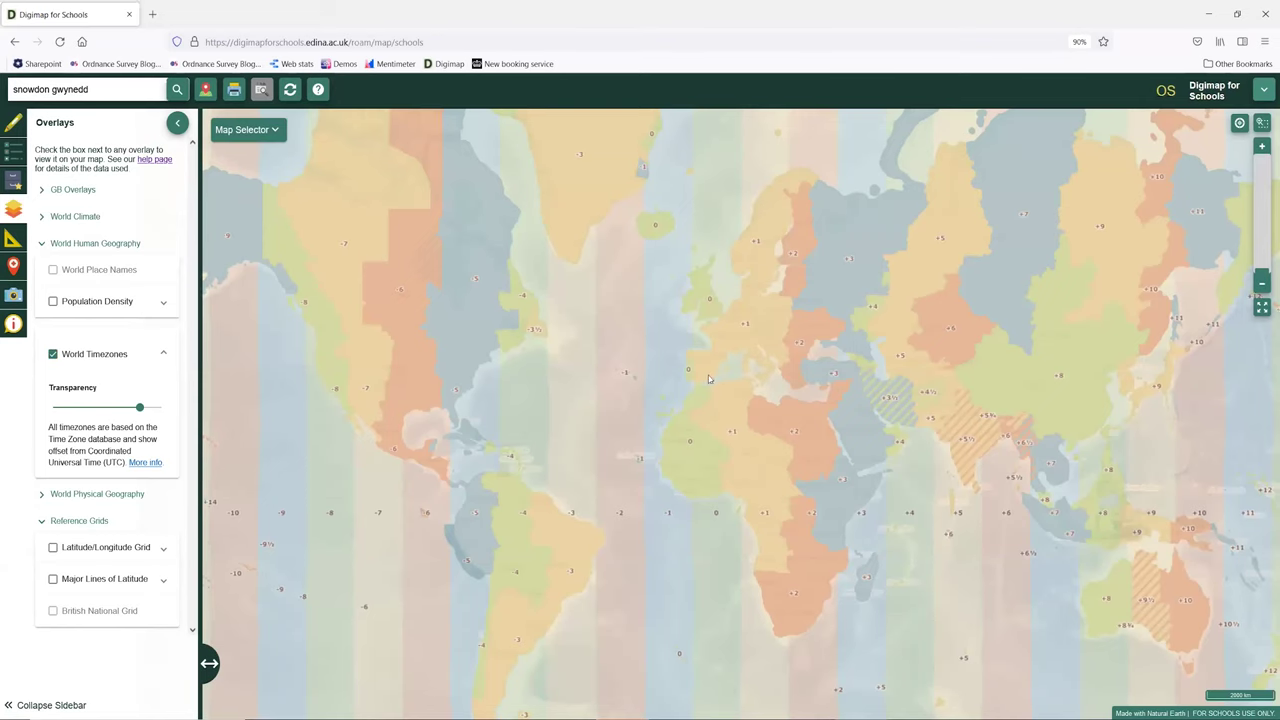
pyautogui.moveTo(796, 360); pyautogui.dragTo(677, 389)
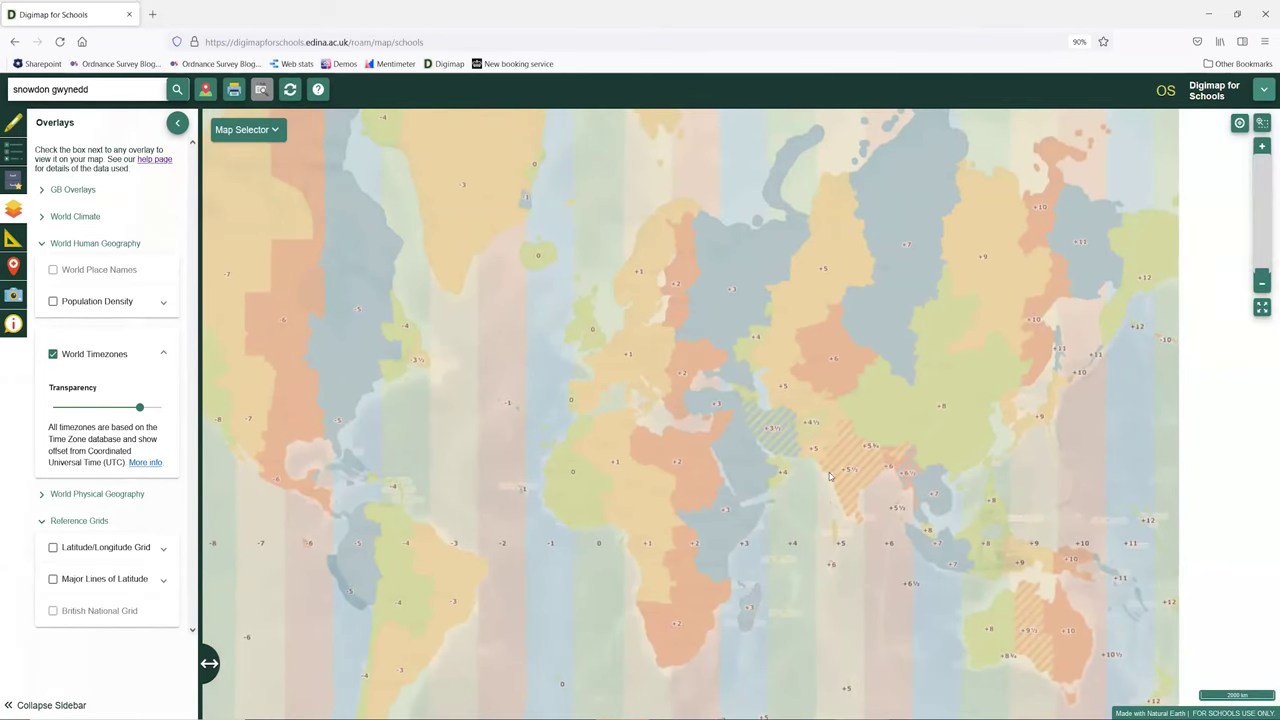
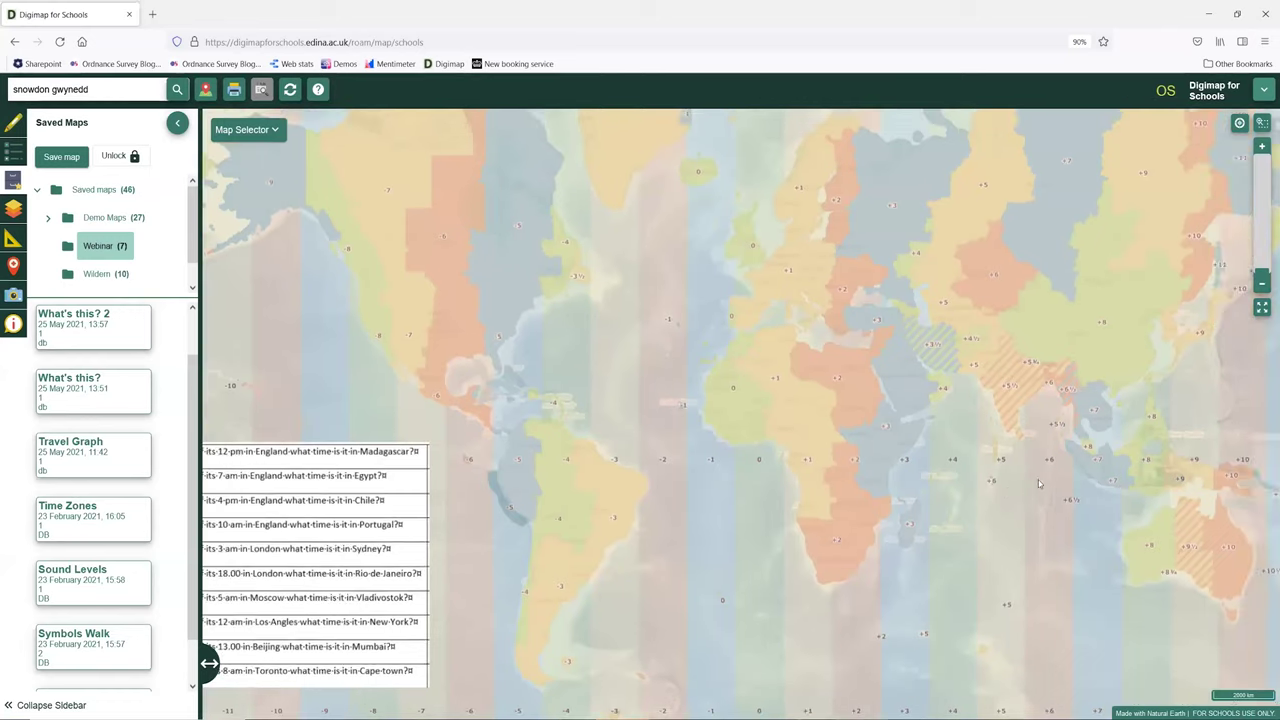
# Leave the saved maps in the Webinar folder and turn off the World Timezones overlay.
pyautogui.moveTo(1064, 477); pyautogui.dragTo(753, 540)
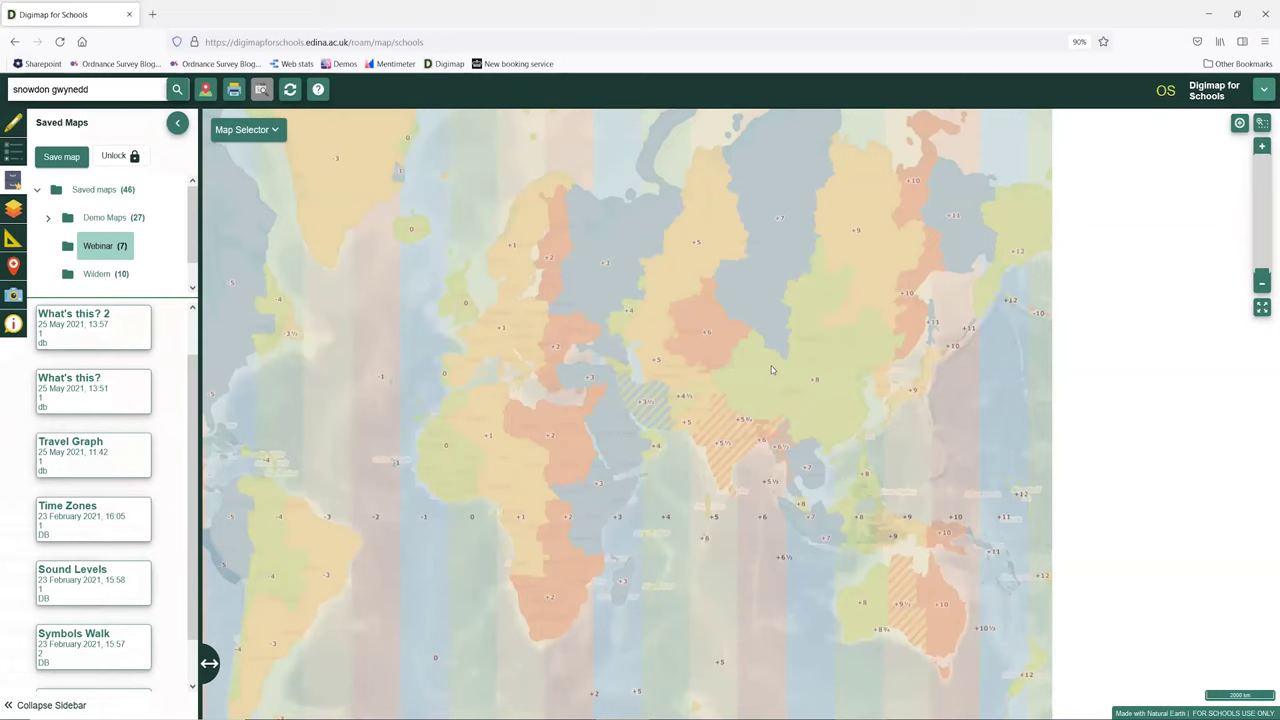
pyautogui.click(177, 124)
pyautogui.click(14, 212)
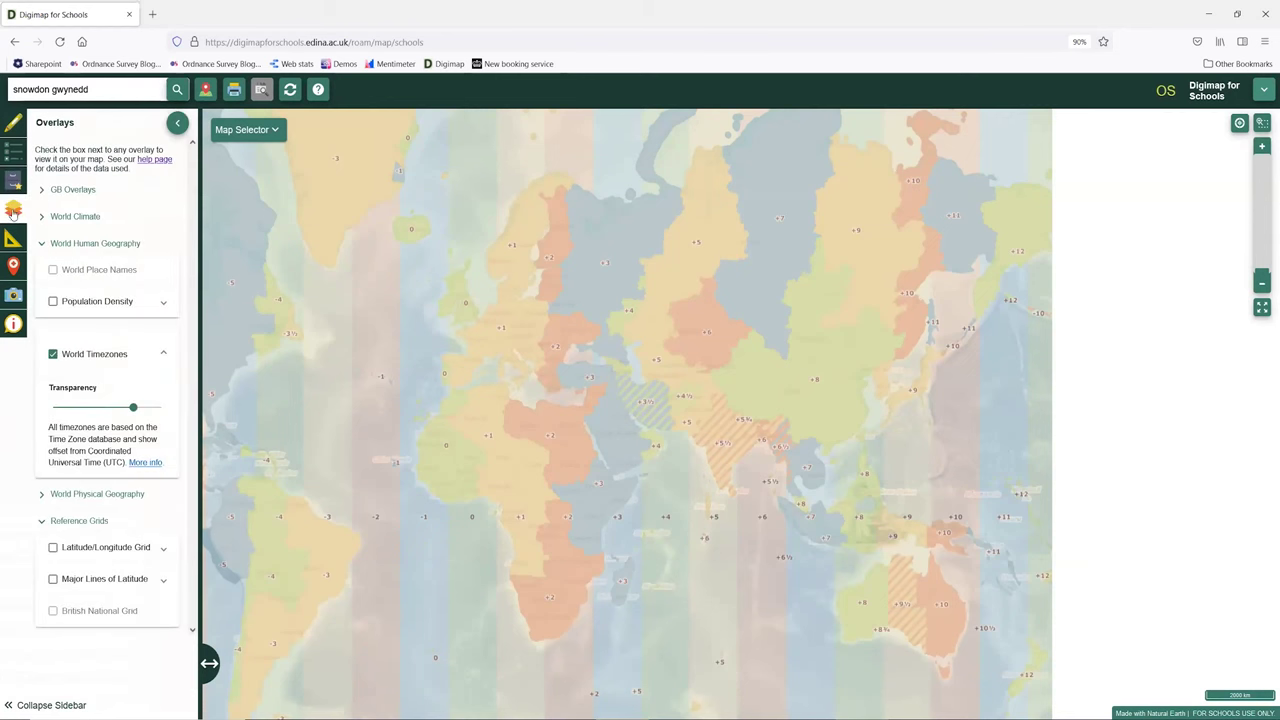
pyautogui.click(53, 356)
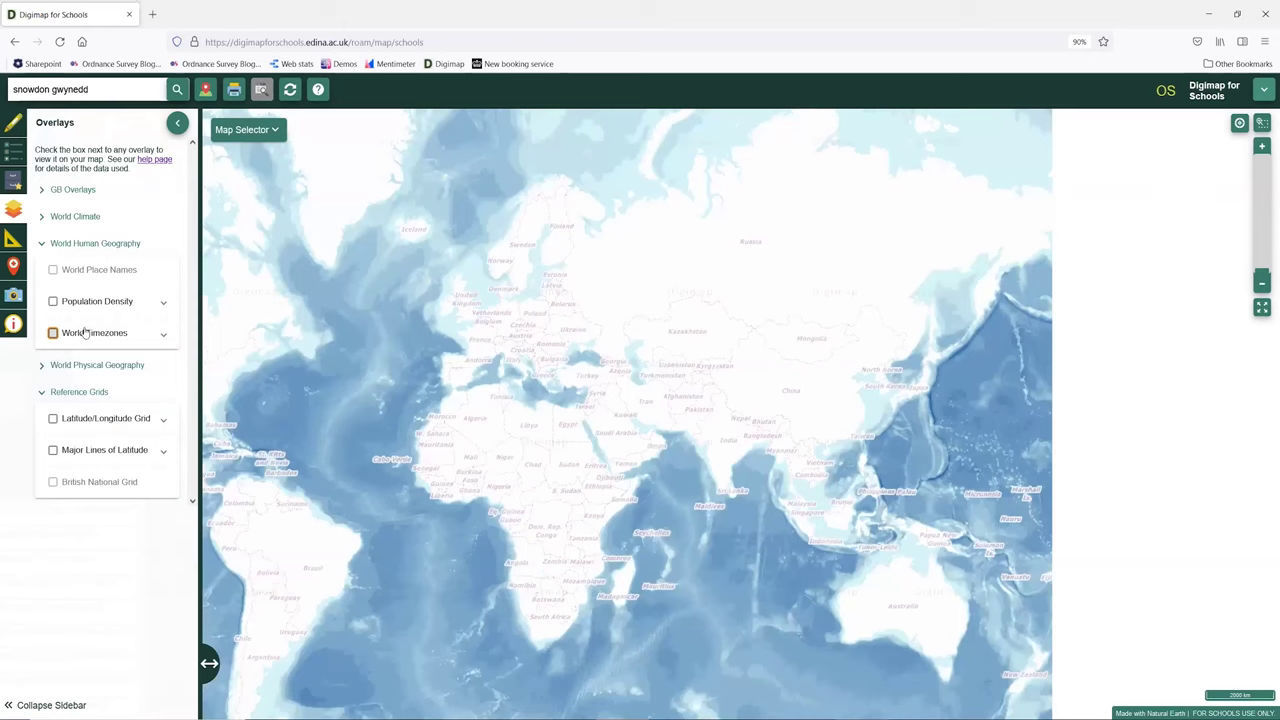
pyautogui.click(177, 123)
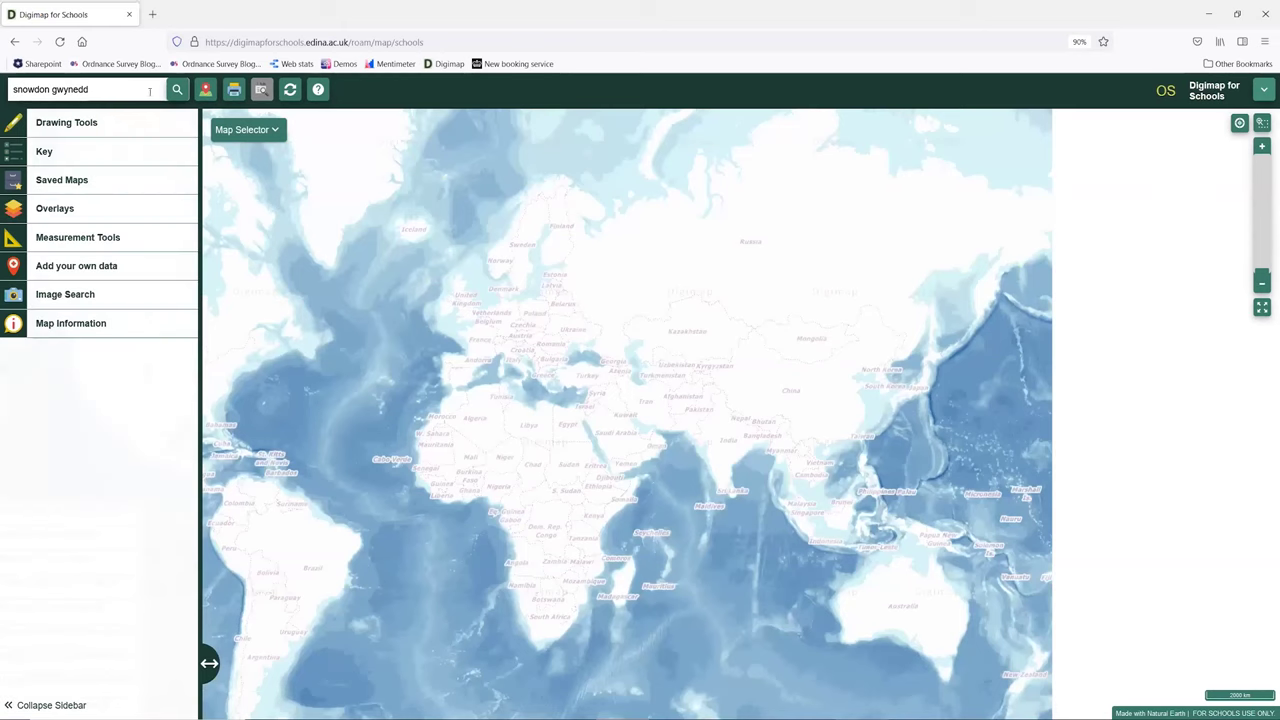
# Search for milton keynes and show Milton Keynes (Milton Keynes) from the UK places on the map.
pyautogui.click(177, 89)
pyautogui.moveTo(90, 89); pyautogui.dragTo(12, 89)
pyautogui.write('m')
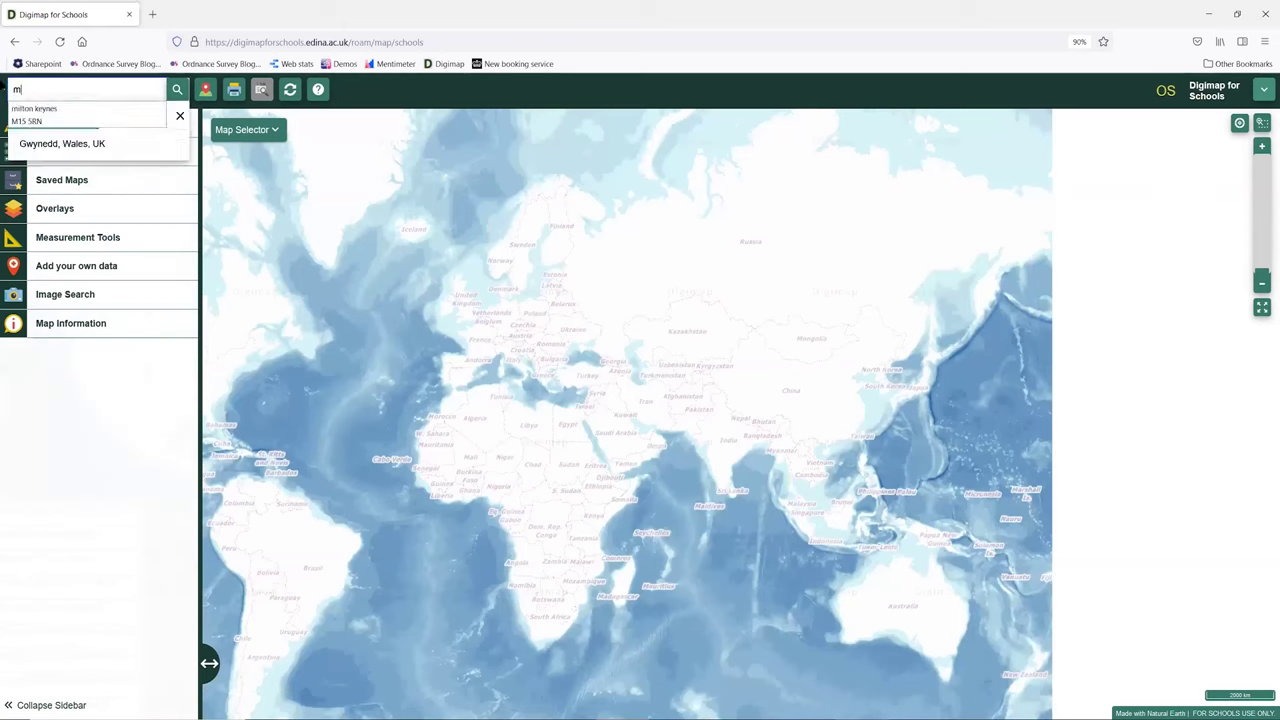
pyautogui.write('ilton keyne')
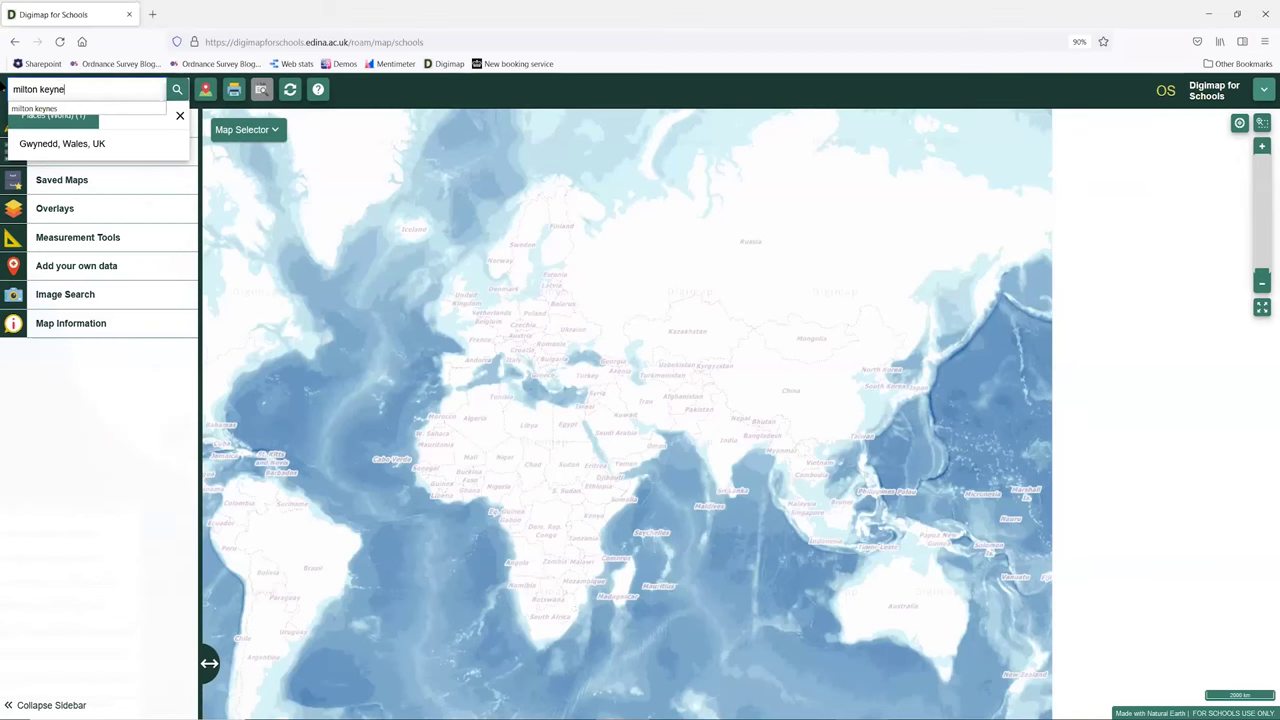
pyautogui.press('Return')
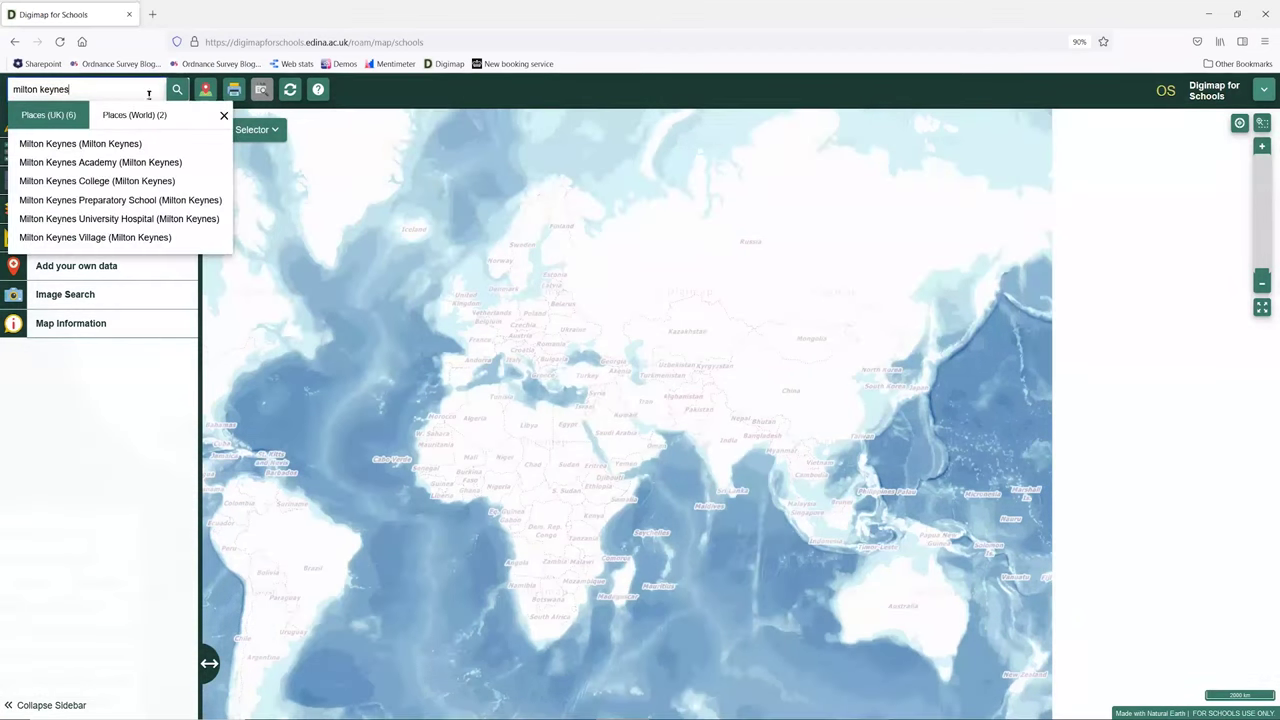
pyautogui.click(188, 143)
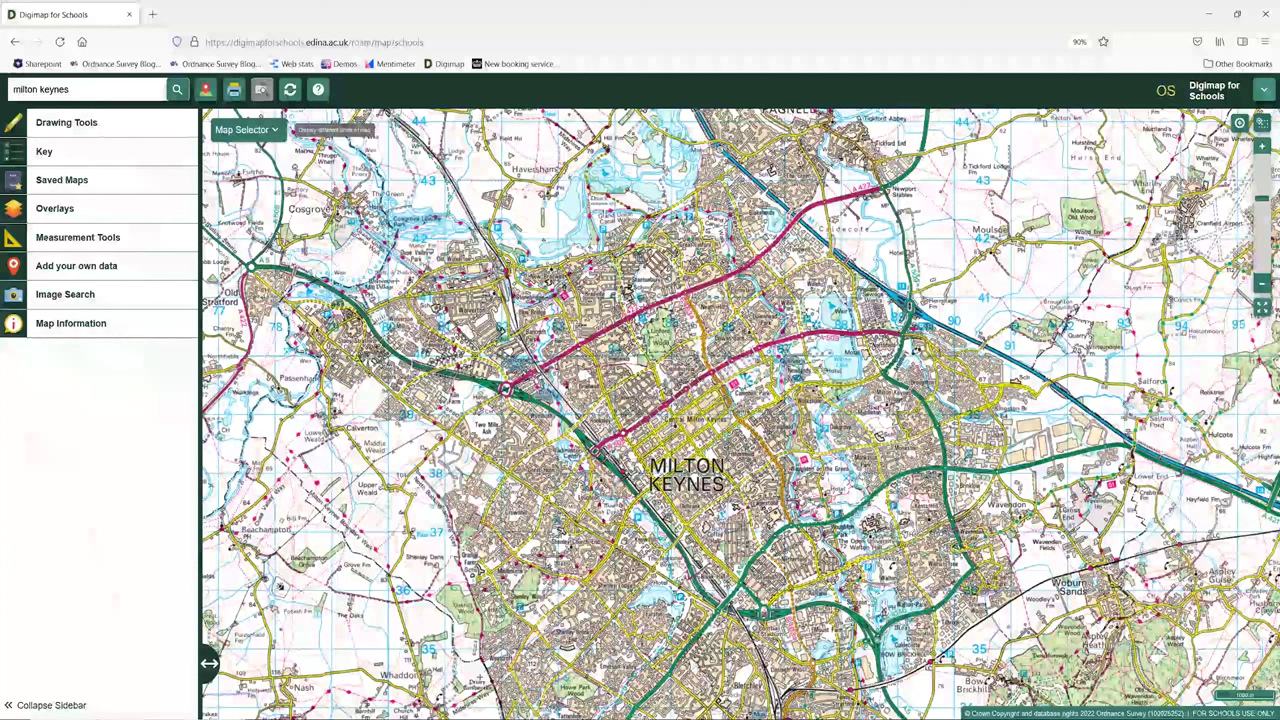
# Fade the Milton Keynes map completely from Ordnance Survey to the 1890s historic map.
pyautogui.click(247, 130)
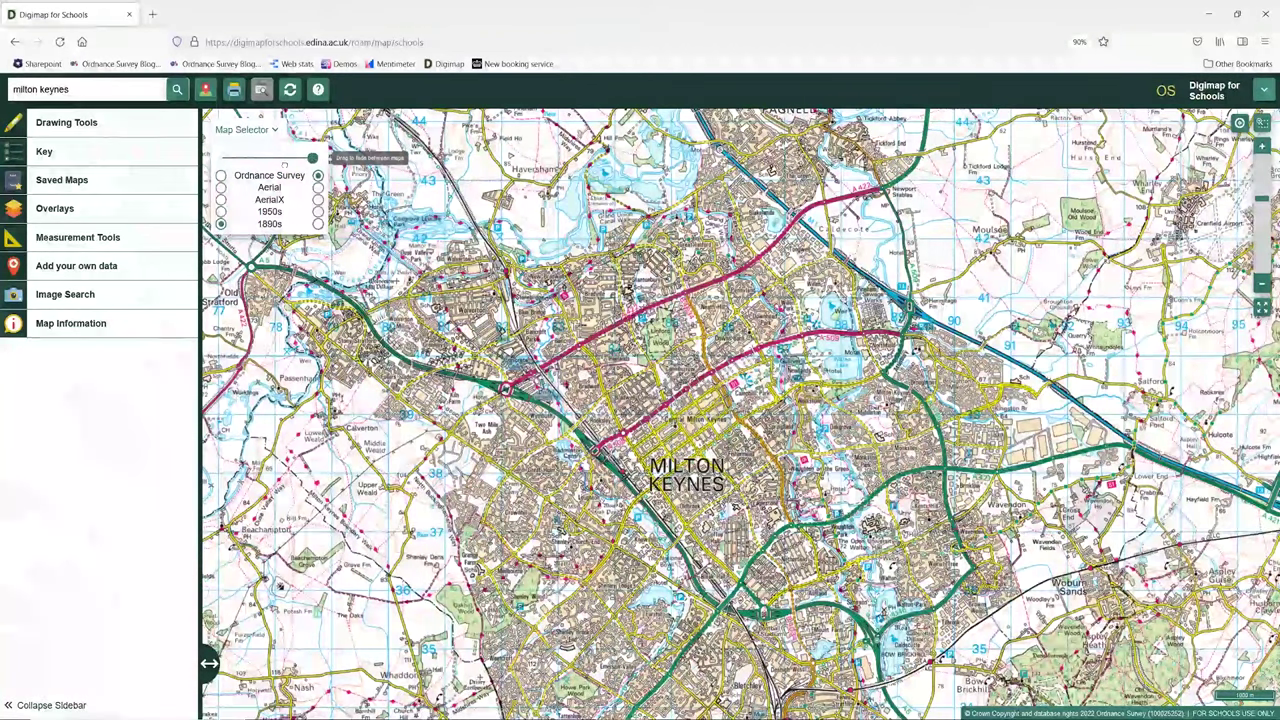
pyautogui.moveTo(312, 158); pyautogui.dragTo(222, 158)
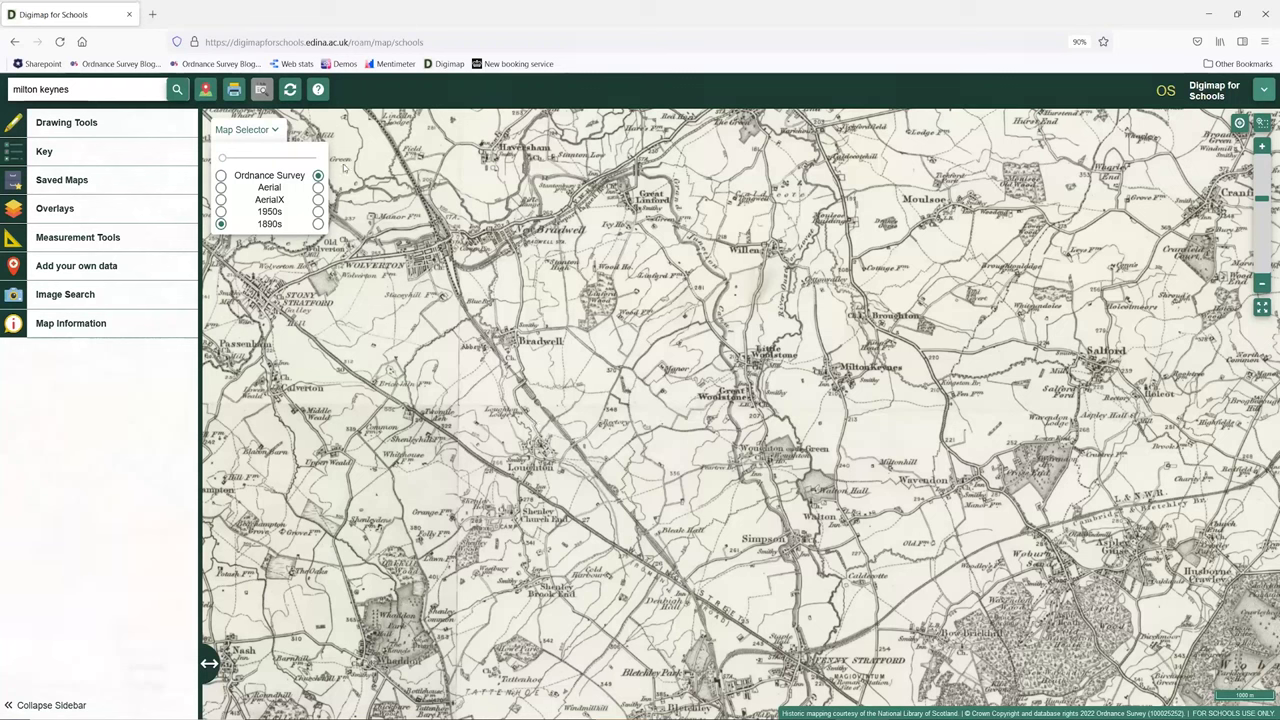
# Compare the 1950s historic map of Milton Keynes with the Ordnance Survey map by fading between them, finishing on Ordnance Survey.
pyautogui.click(221, 211)
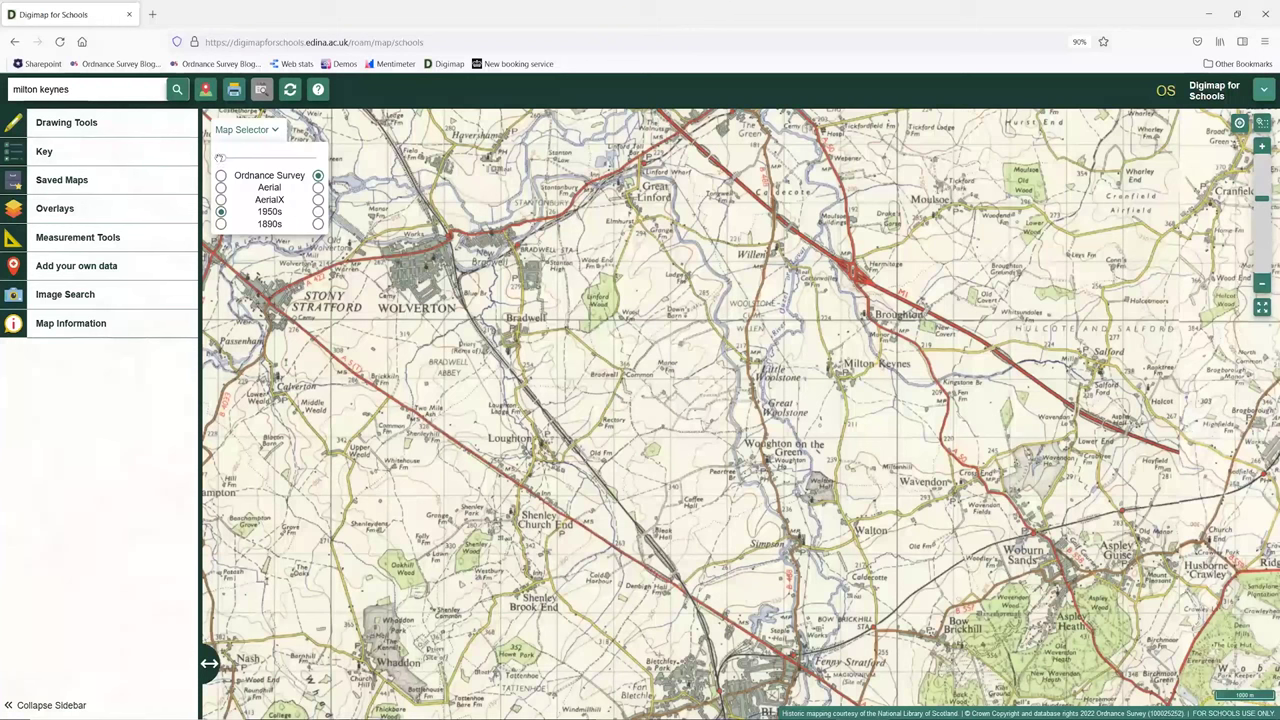
pyautogui.moveTo(222, 158); pyautogui.dragTo(316, 158)
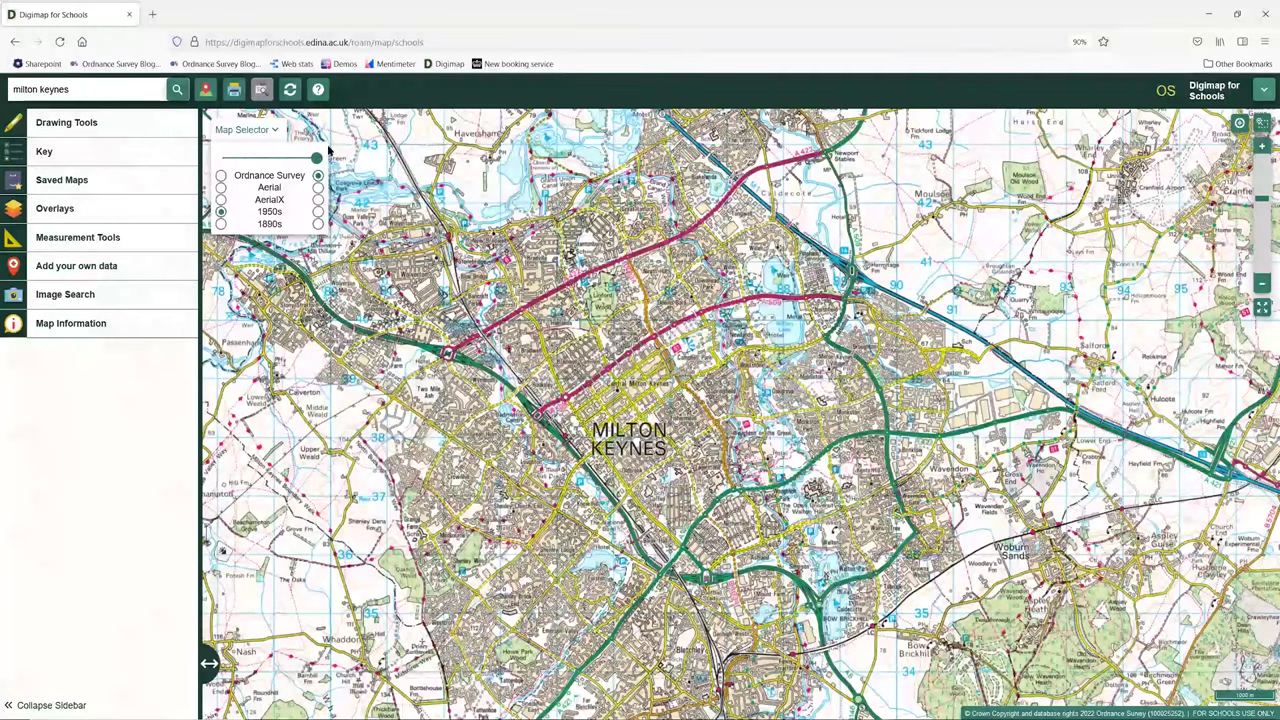
pyautogui.moveTo(316, 158); pyautogui.dragTo(250, 158)
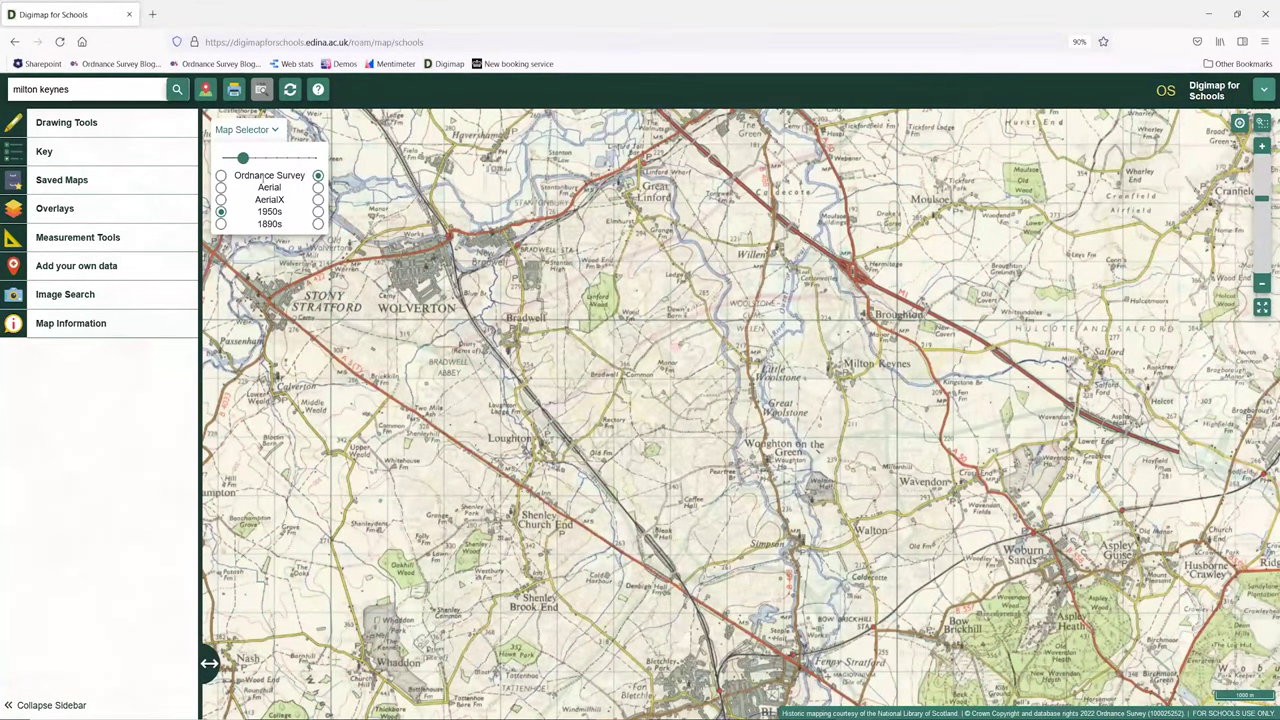
pyautogui.click(317, 176)
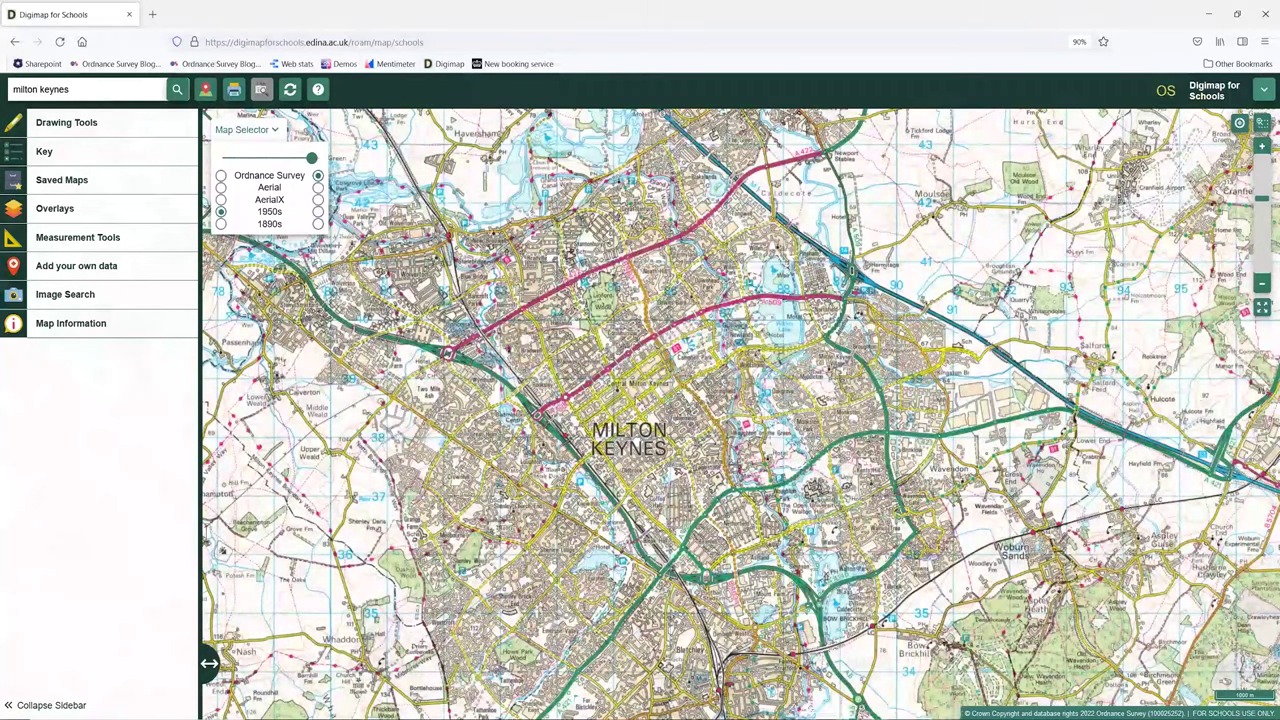
# Draw a polygon around the Milton Keynes urban area, from Great Linford past Wolverton, Stony Stratford, Shenley Brook End and Bletchley to Wavendon.
pyautogui.scroll(-1, 652, 392)
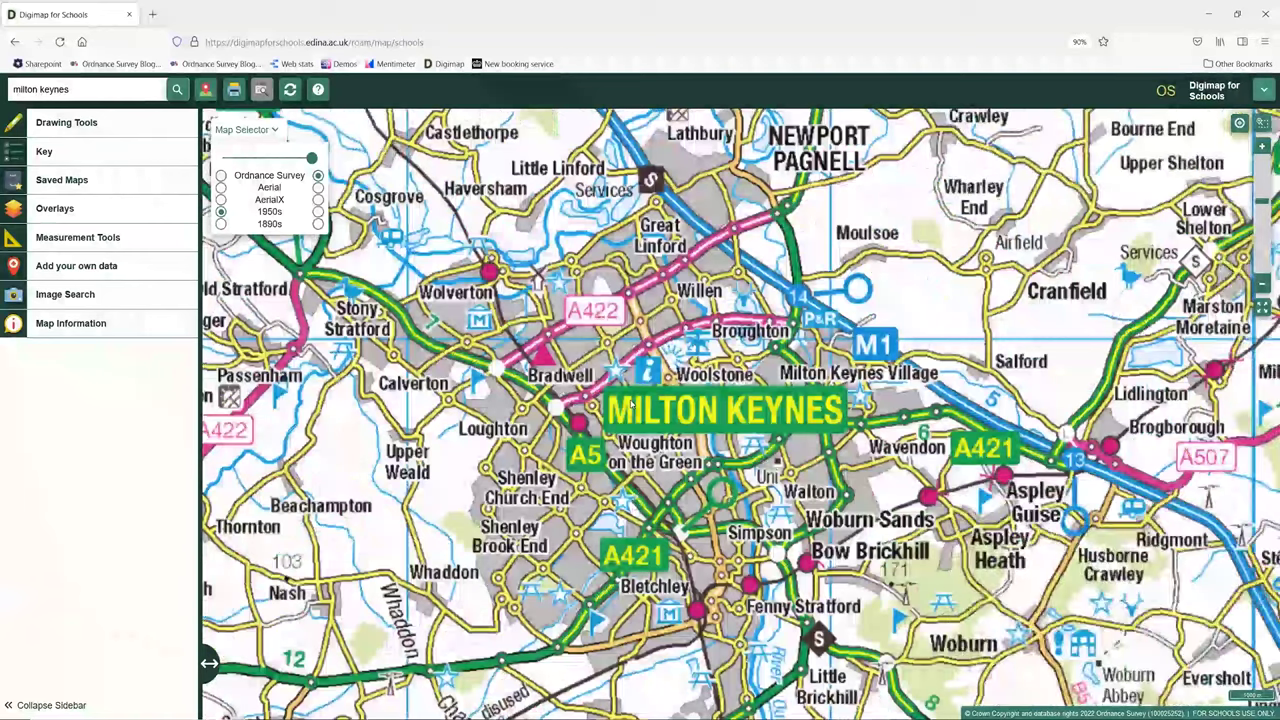
pyautogui.click(21, 131)
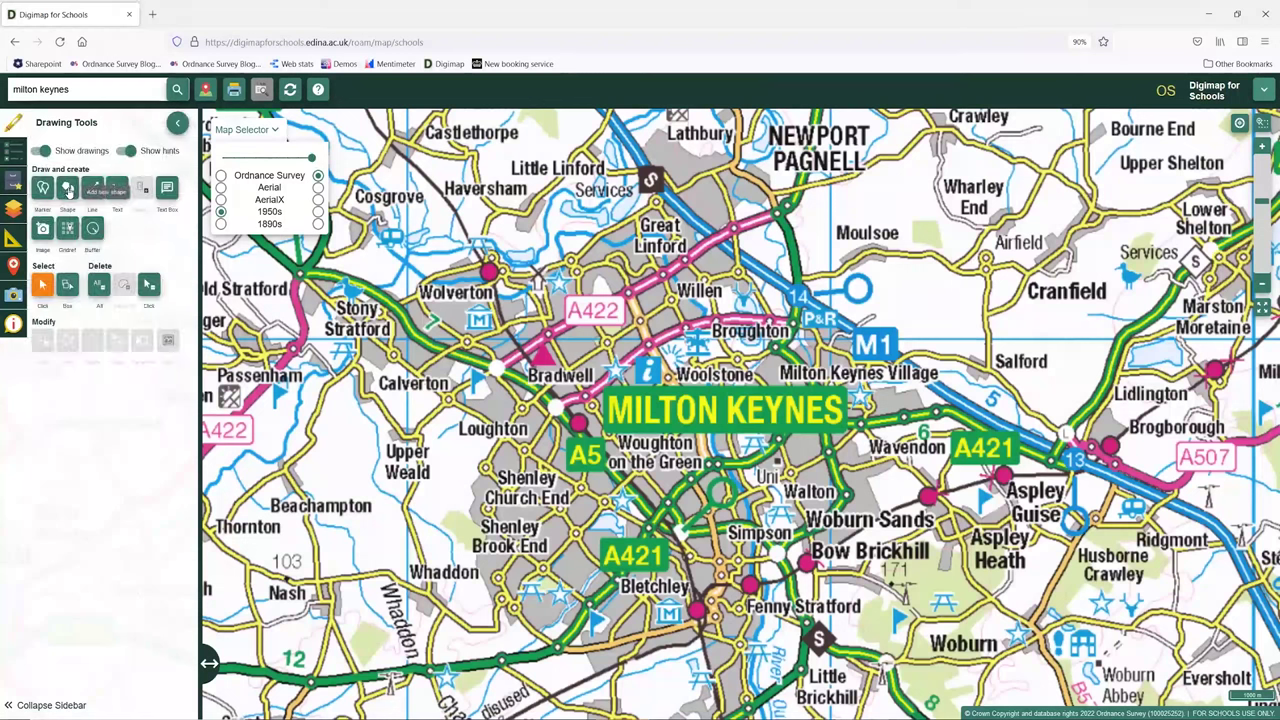
pyautogui.click(67, 188)
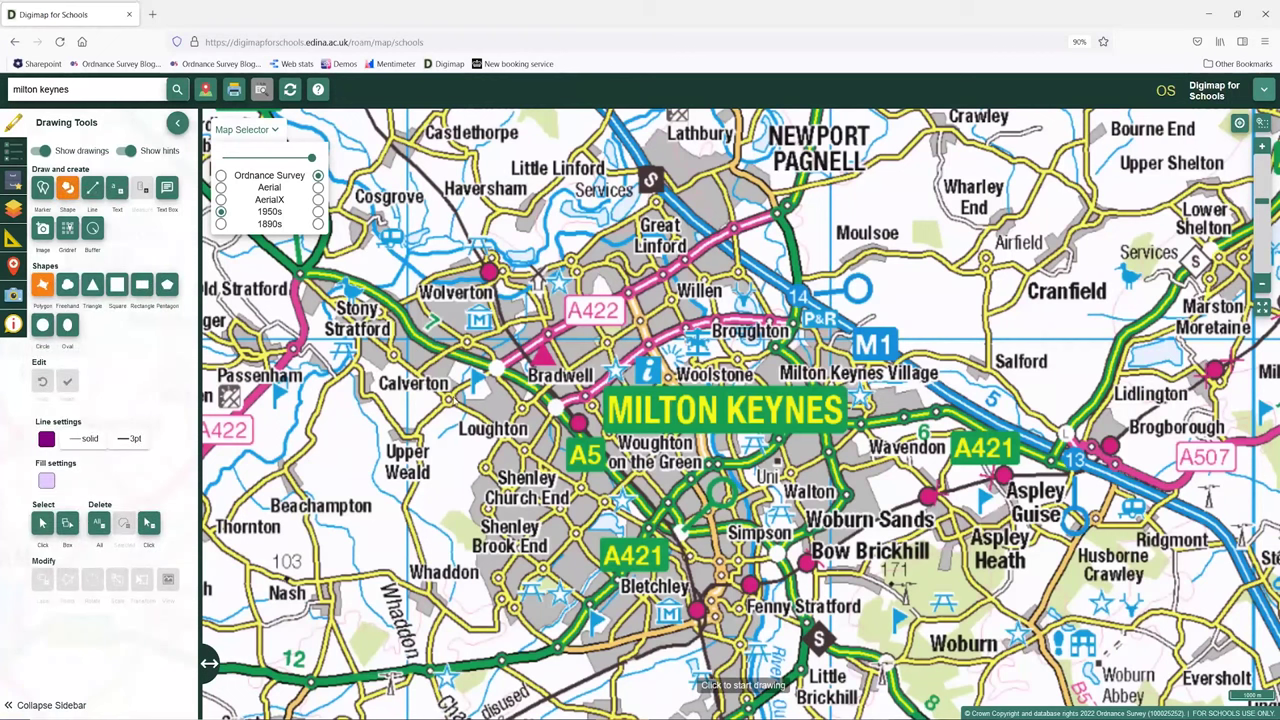
pyautogui.click(657, 201)
pyautogui.click(540, 271)
pyautogui.click(470, 258)
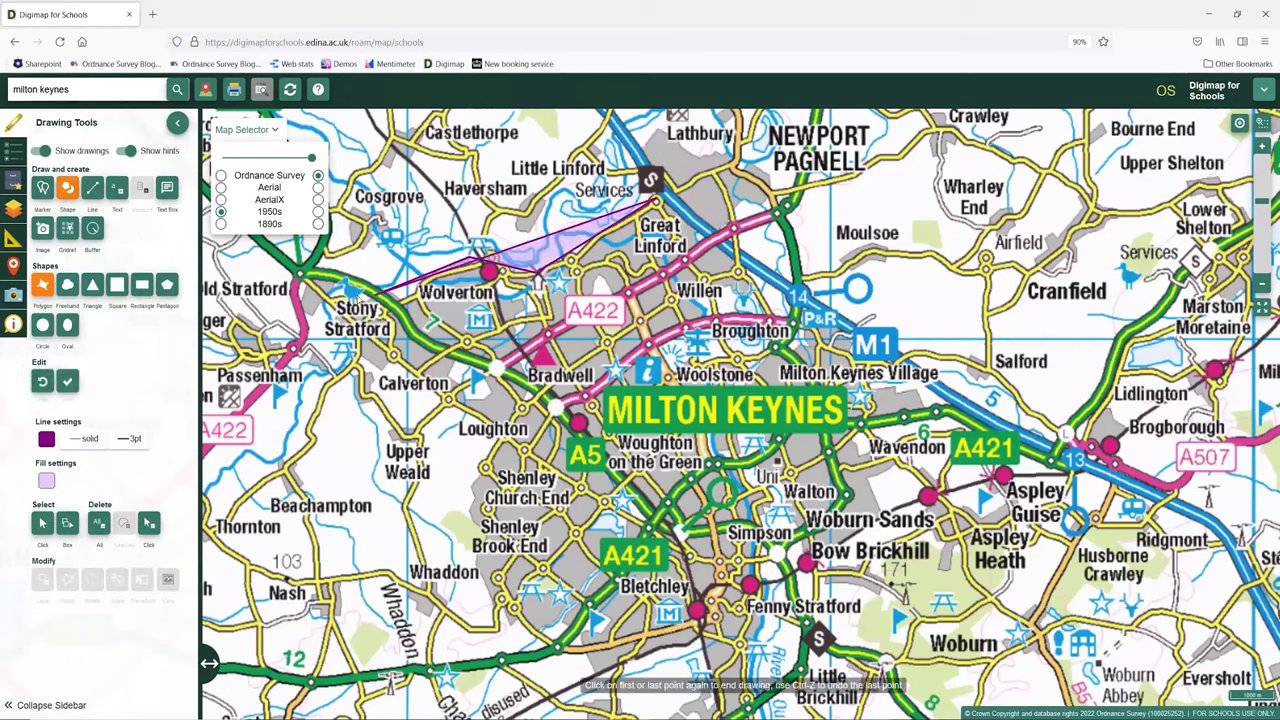
pyautogui.click(302, 288)
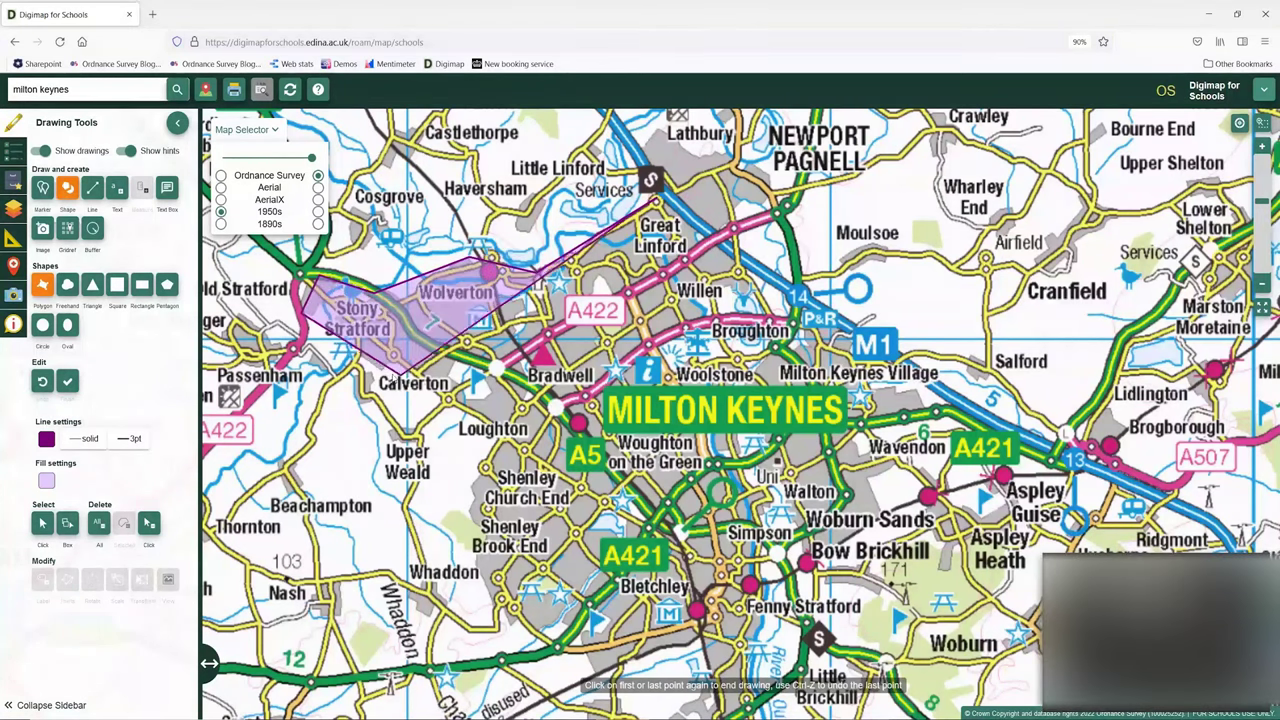
pyautogui.click(512, 428)
pyautogui.moveTo(480, 552)
pyautogui.mouseDown()
pyautogui.moveTo(517, 617)
pyautogui.moveTo(465, 465)
pyautogui.mouseUp()
pyautogui.click(488, 555)
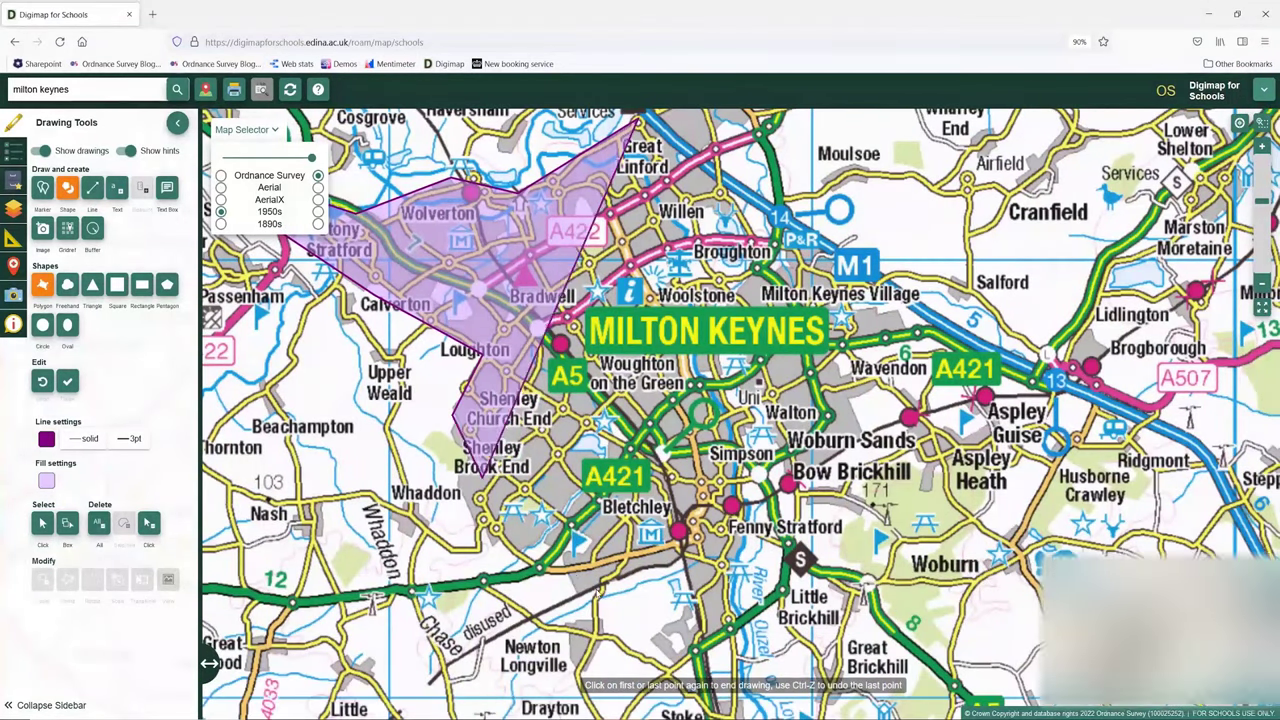
pyautogui.click(682, 576)
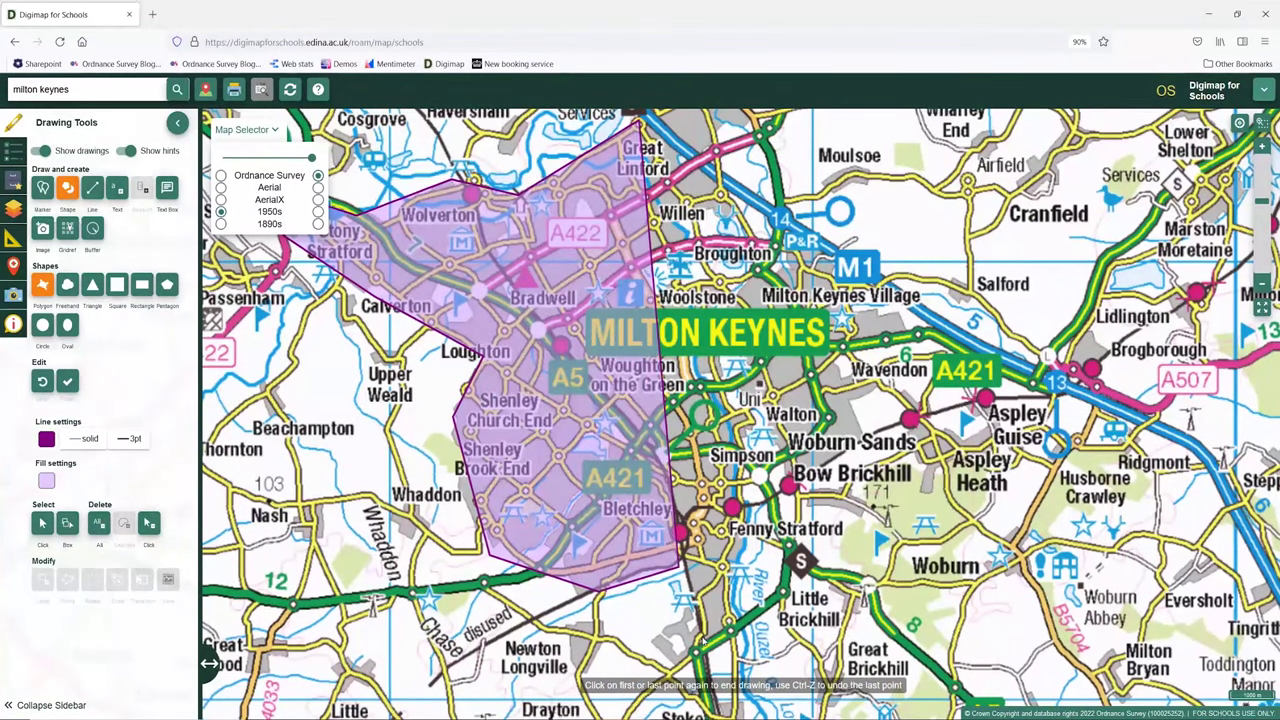
pyautogui.click(706, 643)
pyautogui.click(746, 568)
pyautogui.click(757, 489)
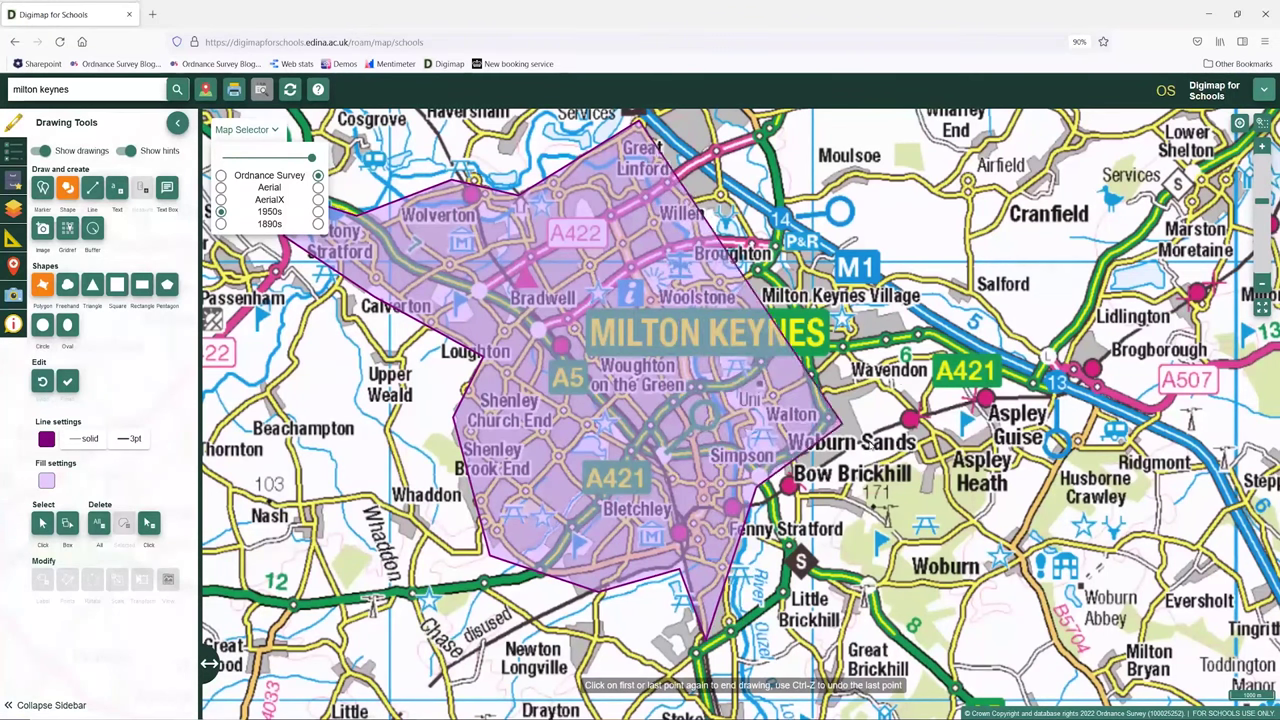
pyautogui.click(886, 428)
pyautogui.doubleClick(918, 323)
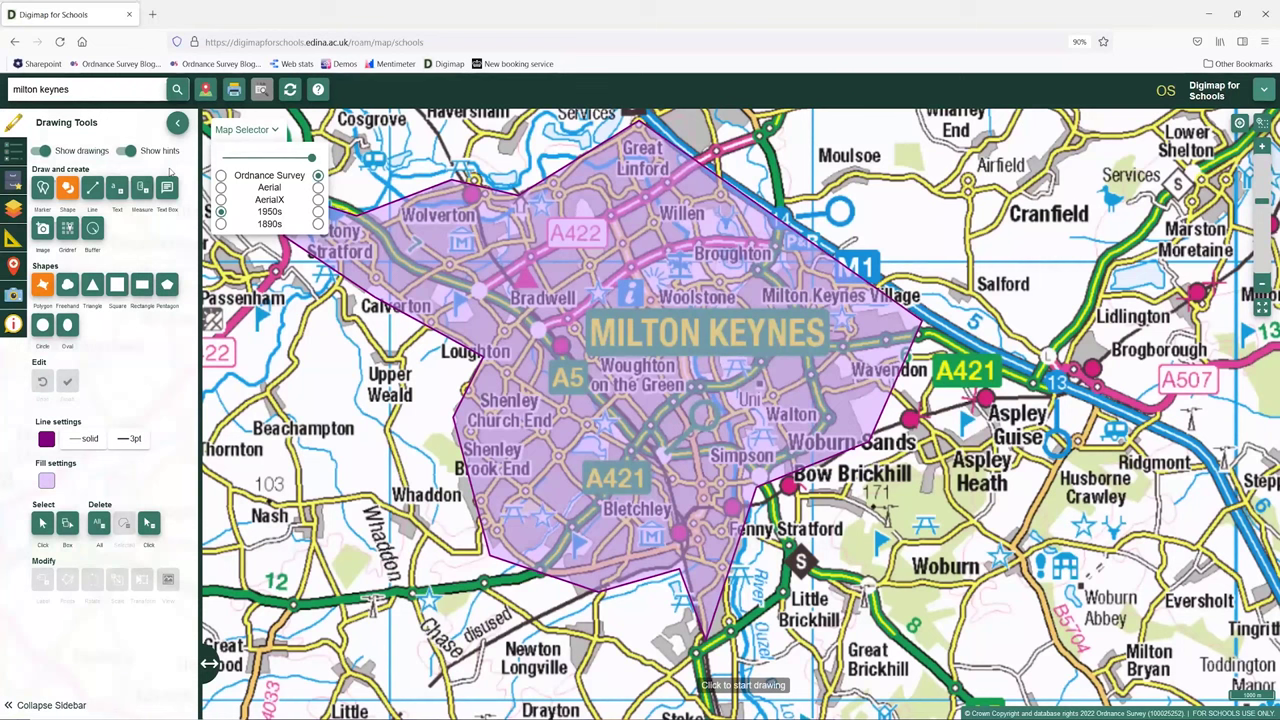
# Fade the map beneath the polygon to the 1890s historic map, briefly checking the AerialX imagery as well.
pyautogui.click(221, 224)
pyautogui.moveTo(311, 157); pyautogui.dragTo(227, 158)
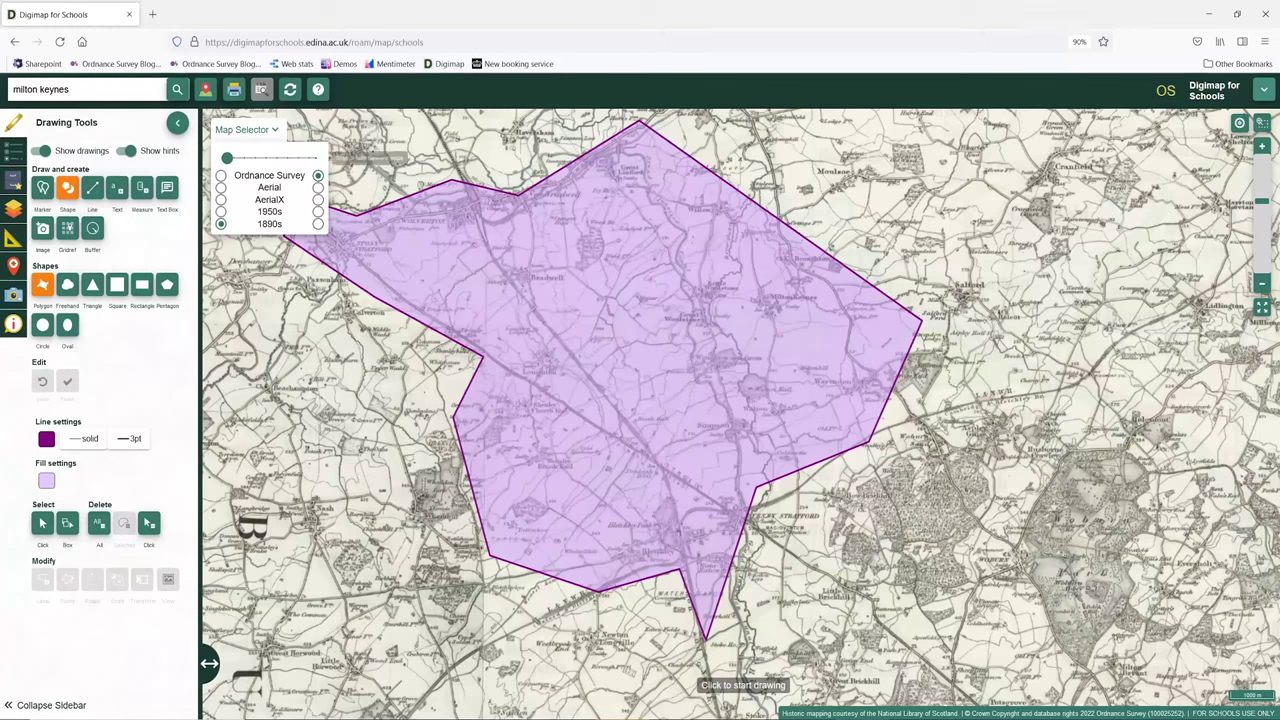
pyautogui.click(177, 123)
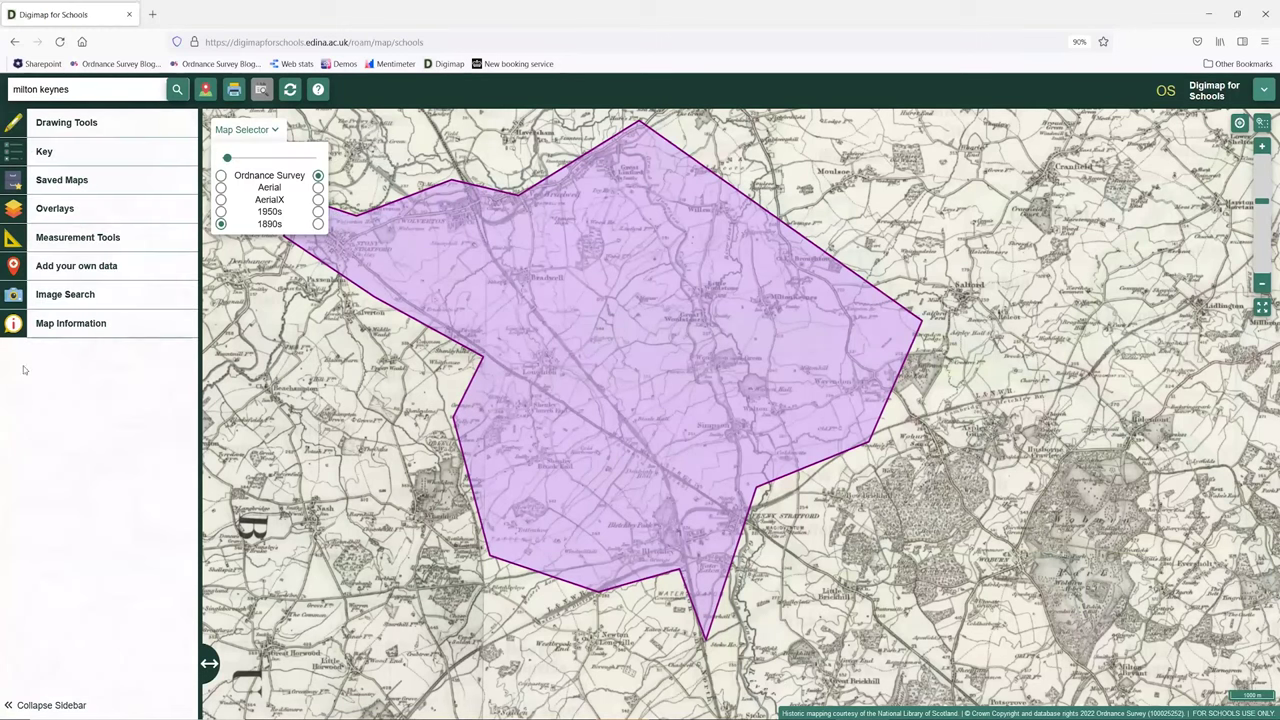
pyautogui.click(15, 129)
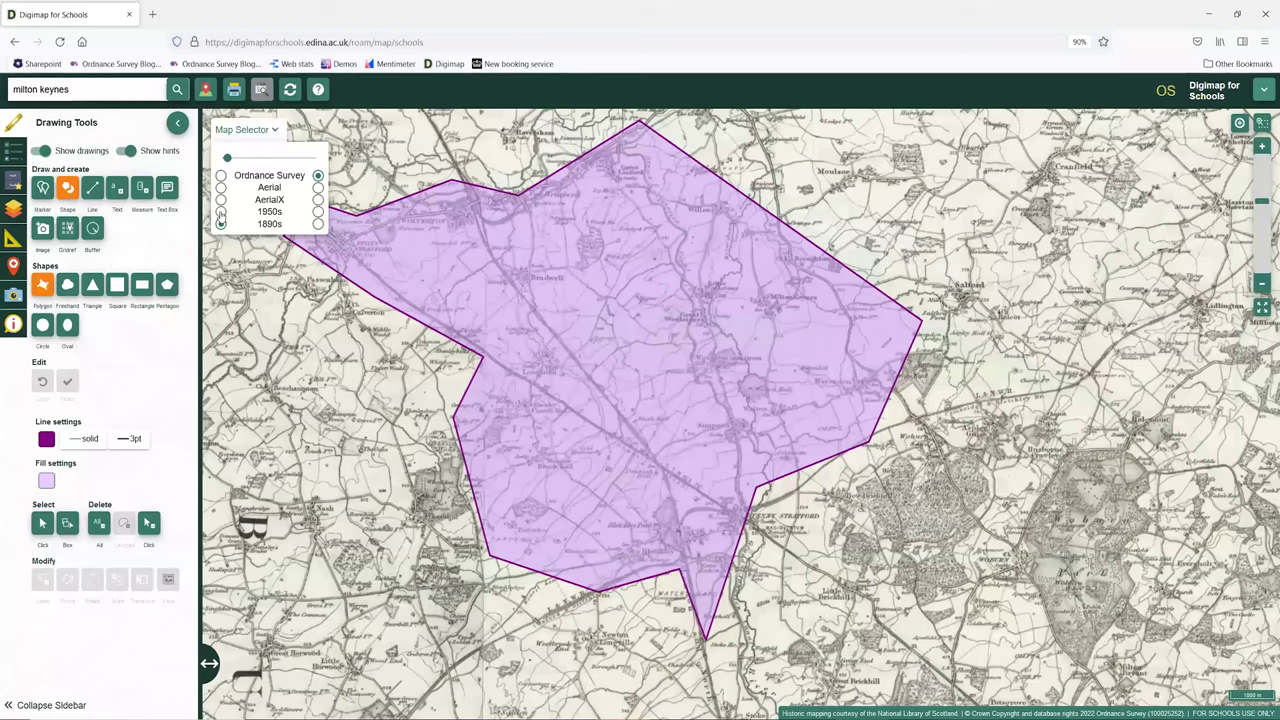
pyautogui.click(221, 199)
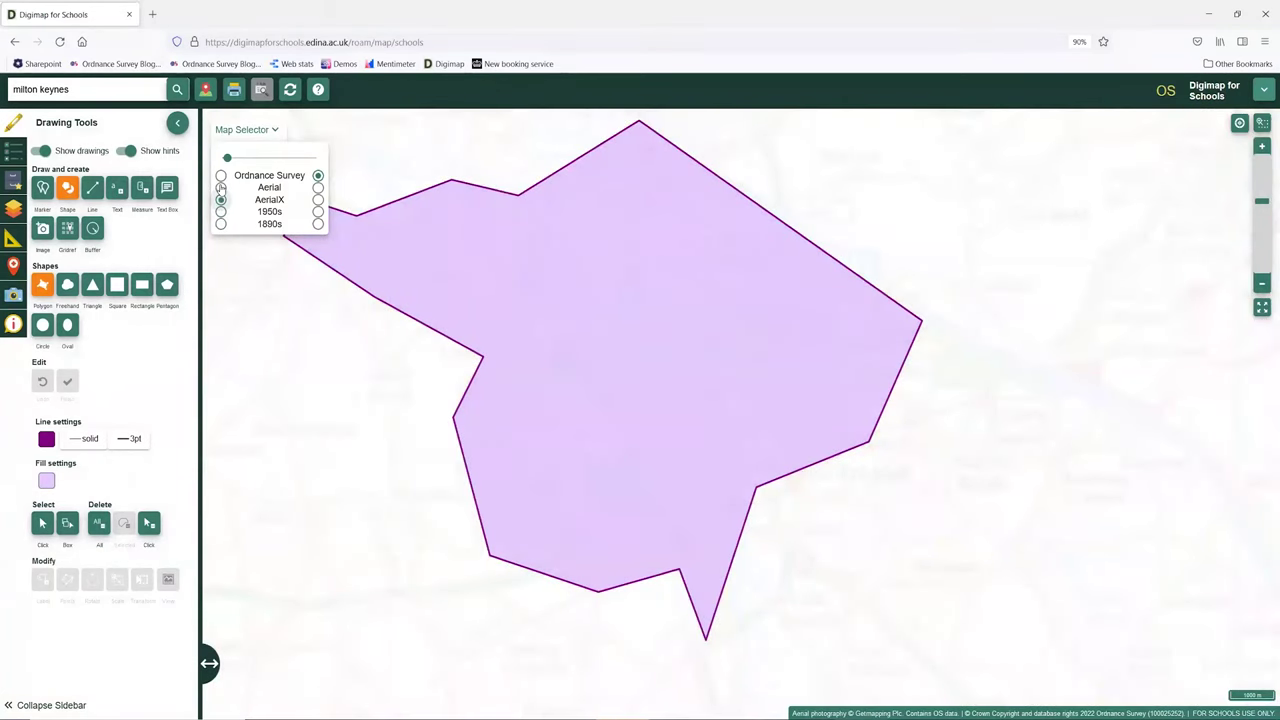
pyautogui.click(221, 223)
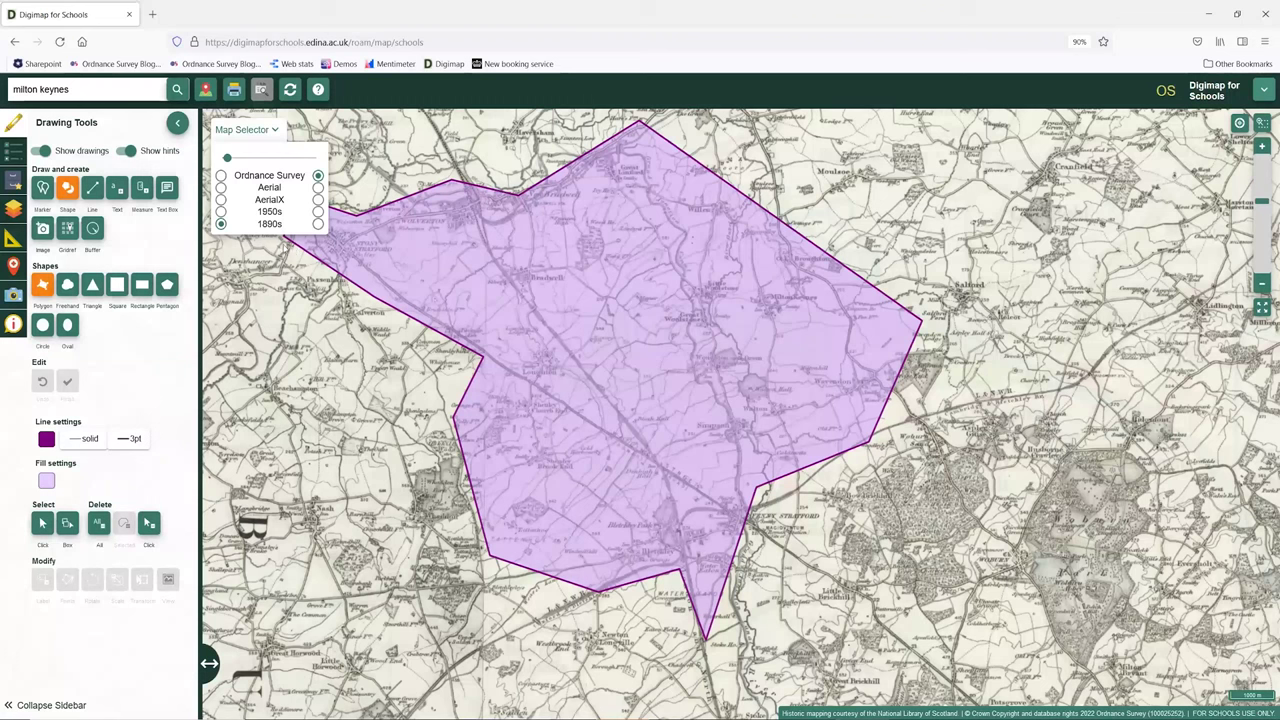
# Search for perth and show Perth (Perth and Kinross) from the UK places on the Ordnance Survey map.
pyautogui.press('Return')
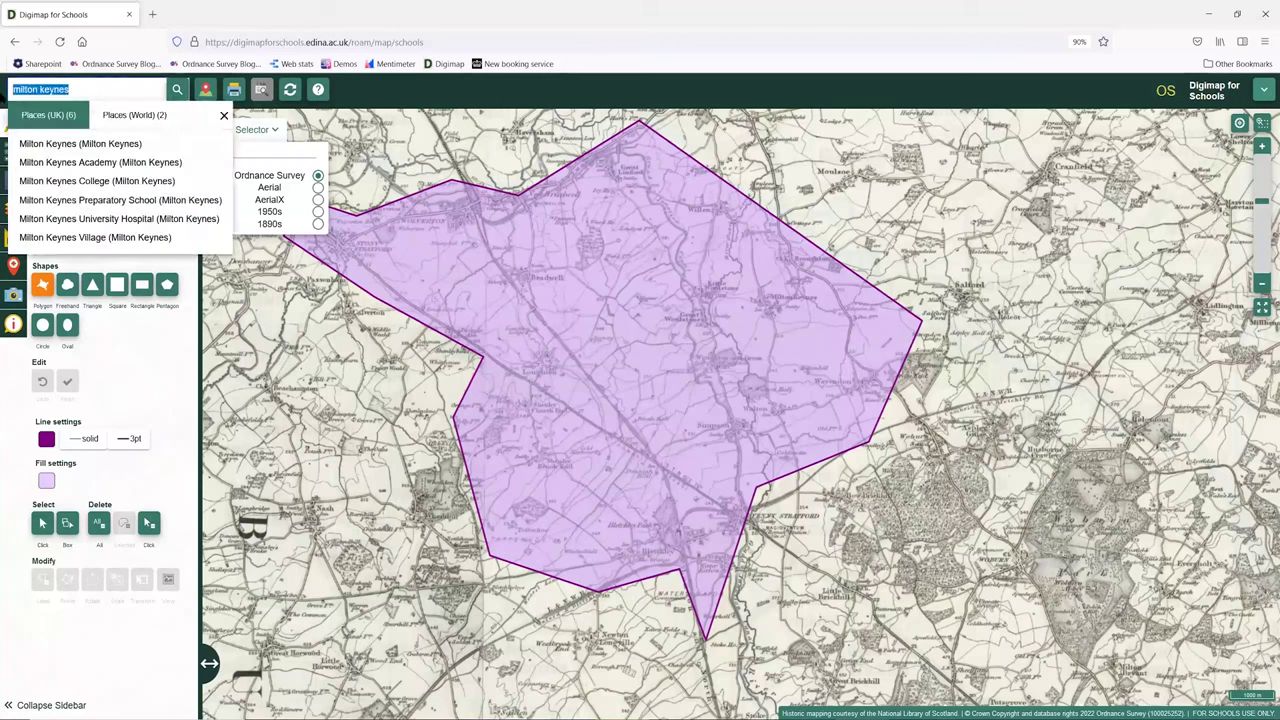
pyautogui.write('per')
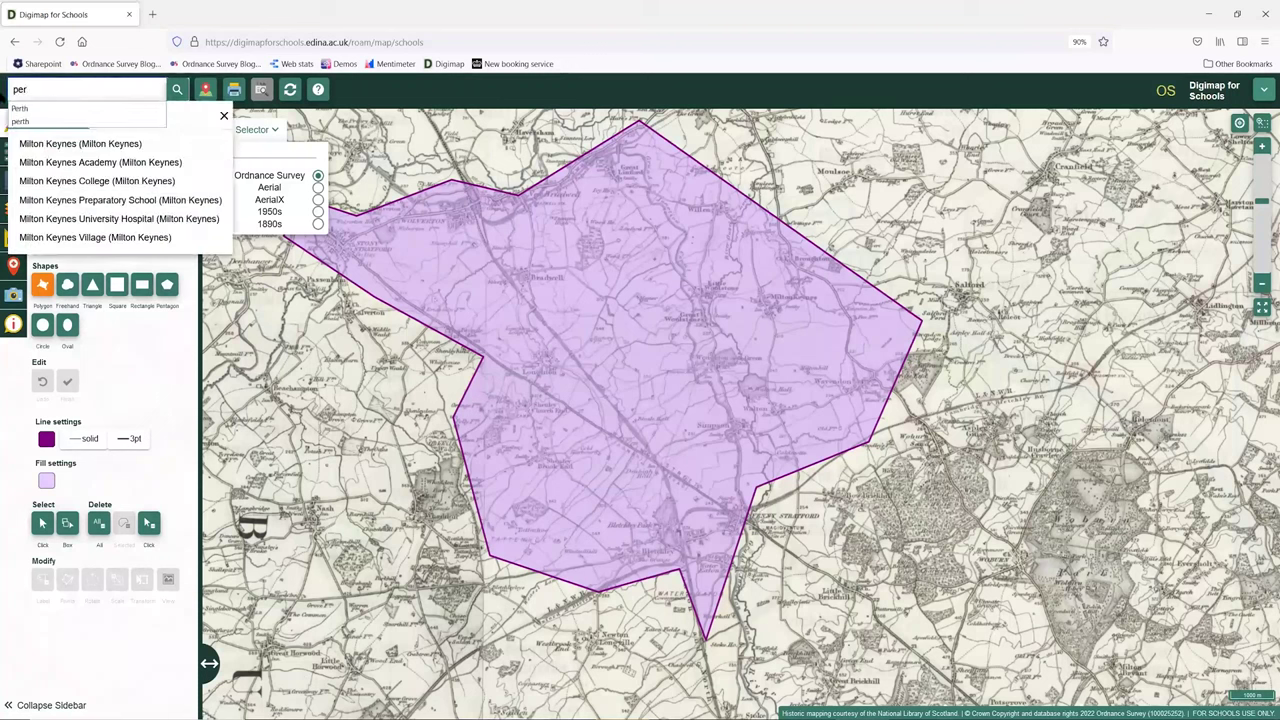
pyautogui.write('th')
pyautogui.press('Return')
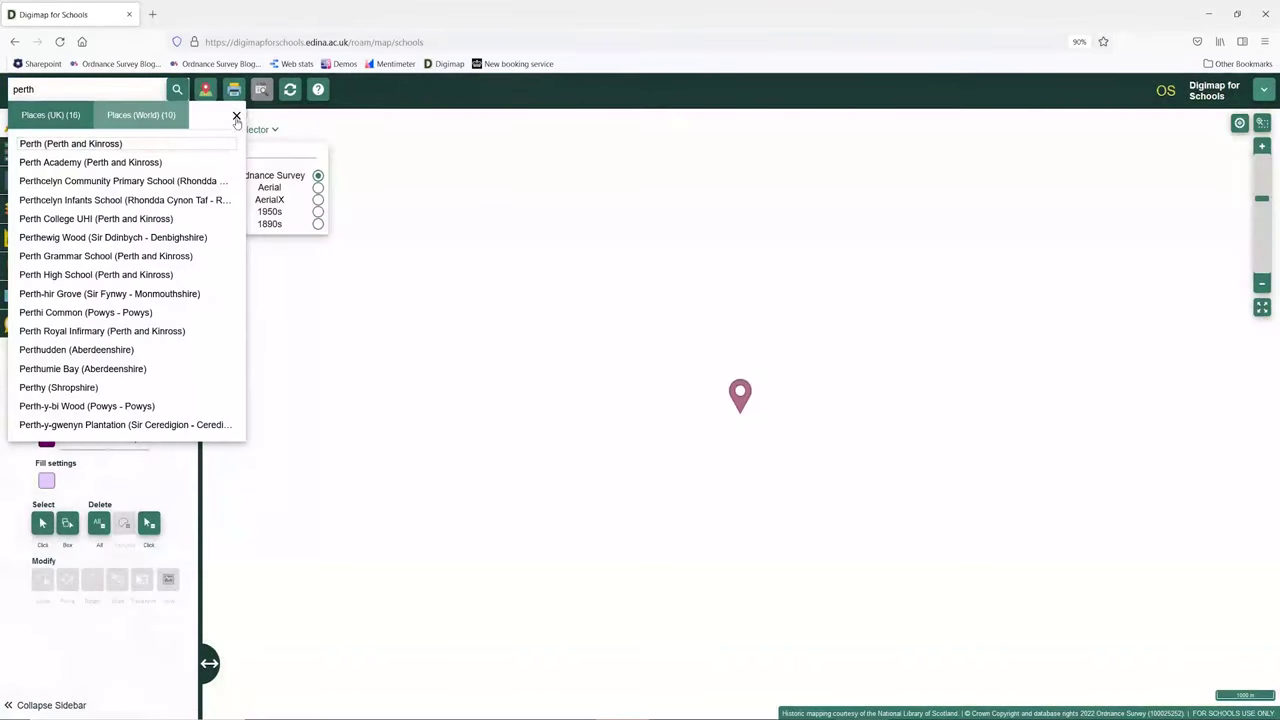
pyautogui.click(237, 117)
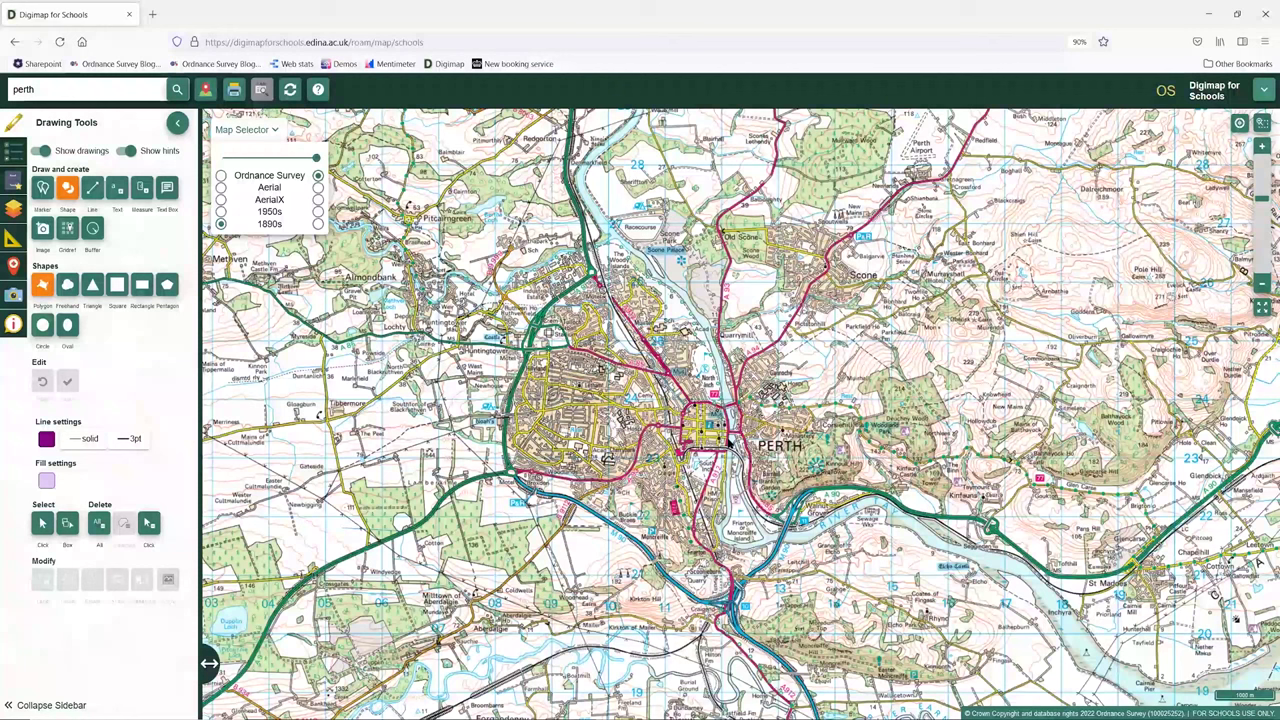
# Create a line buffer with a radius of 0.5 kilometres along the river through Perth, from the racecourse to Moncreiffe Island.
pyautogui.click(93, 231)
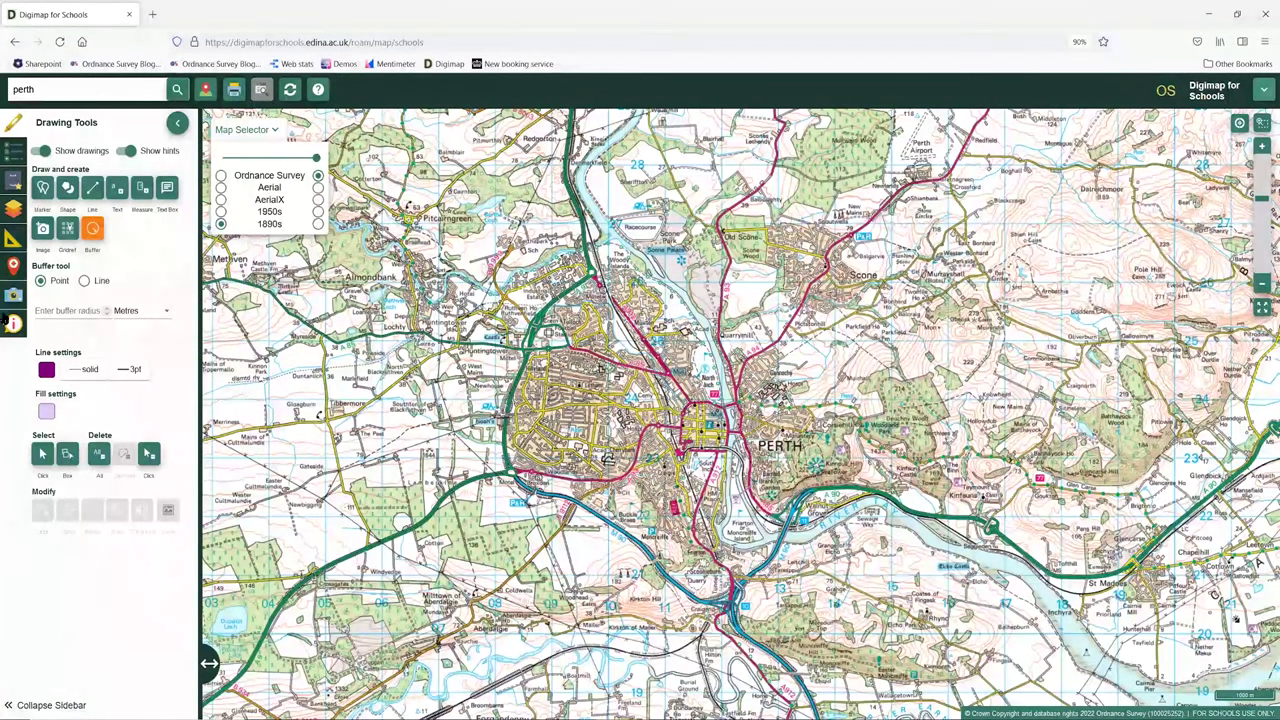
pyautogui.click(84, 281)
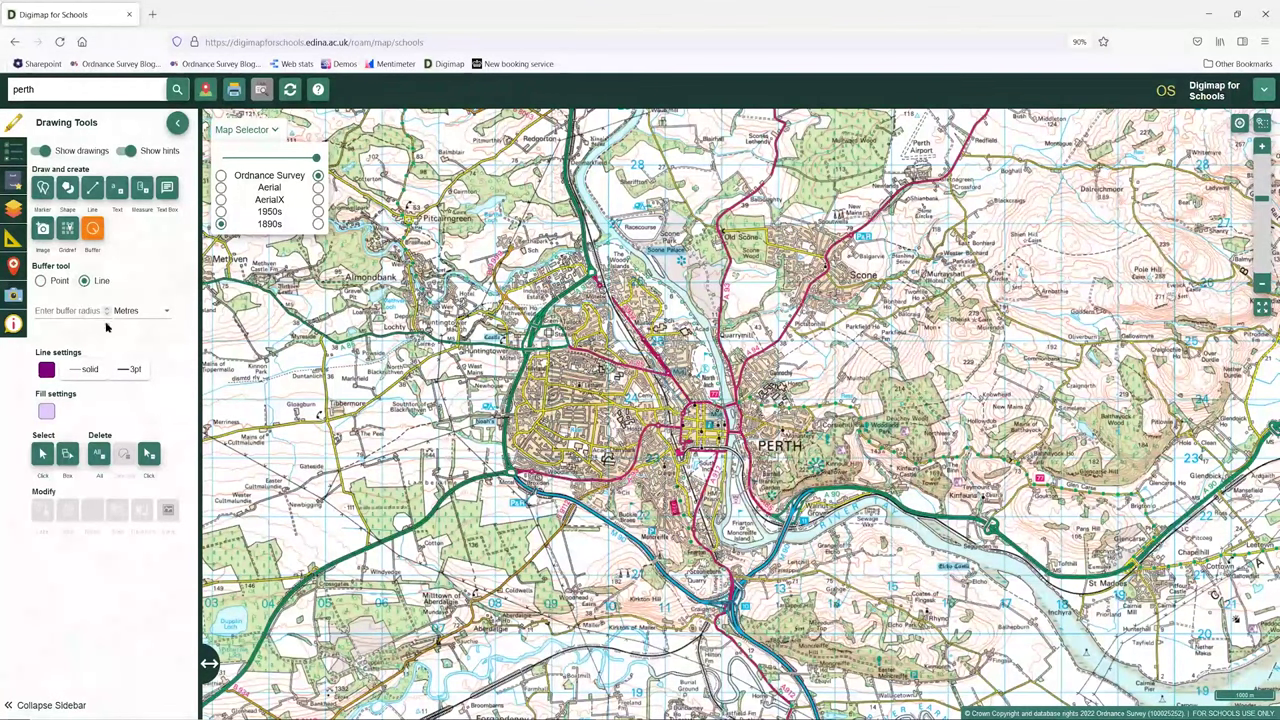
pyautogui.click(107, 309)
pyautogui.click(95, 311)
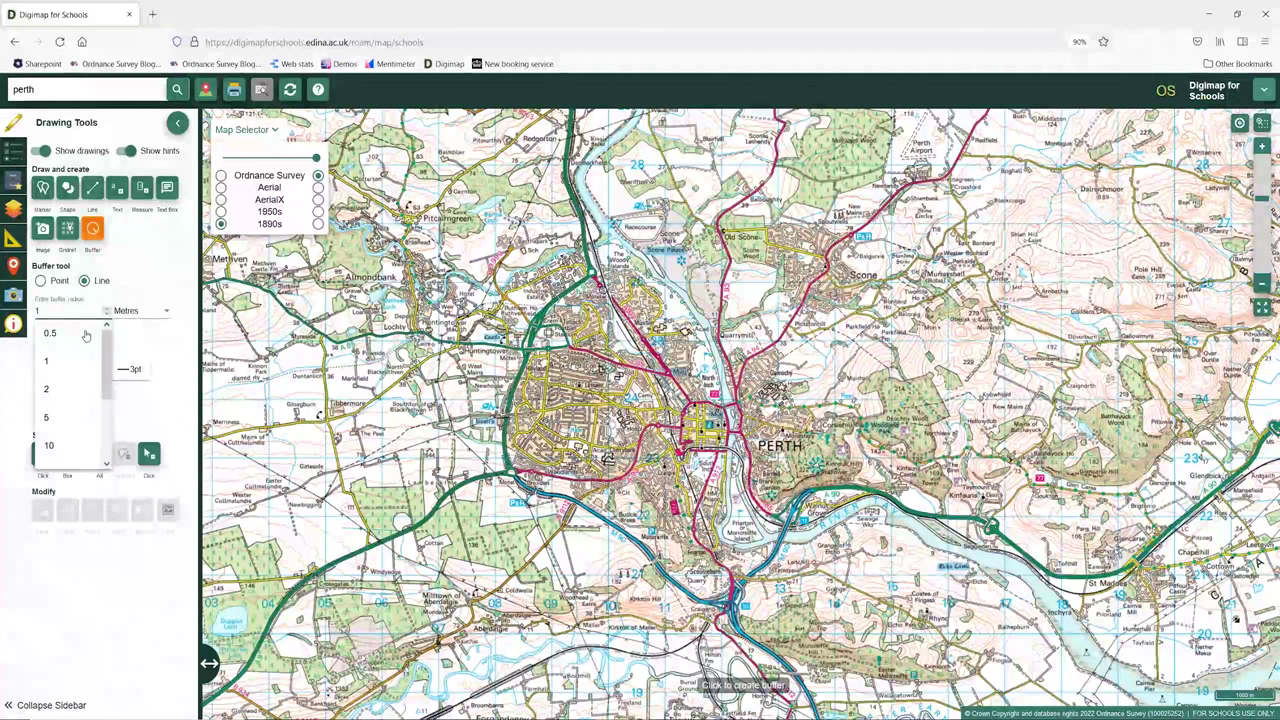
pyautogui.click(176, 314)
pyautogui.click(164, 318)
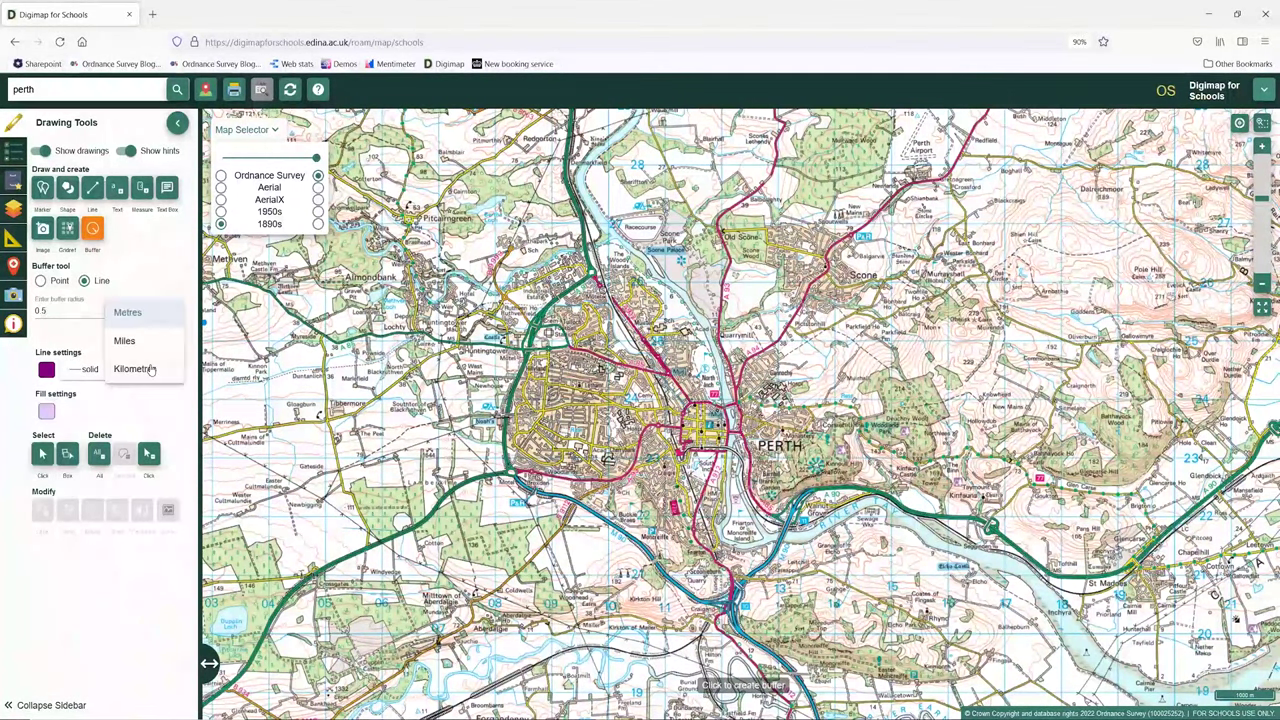
pyautogui.click(150, 369)
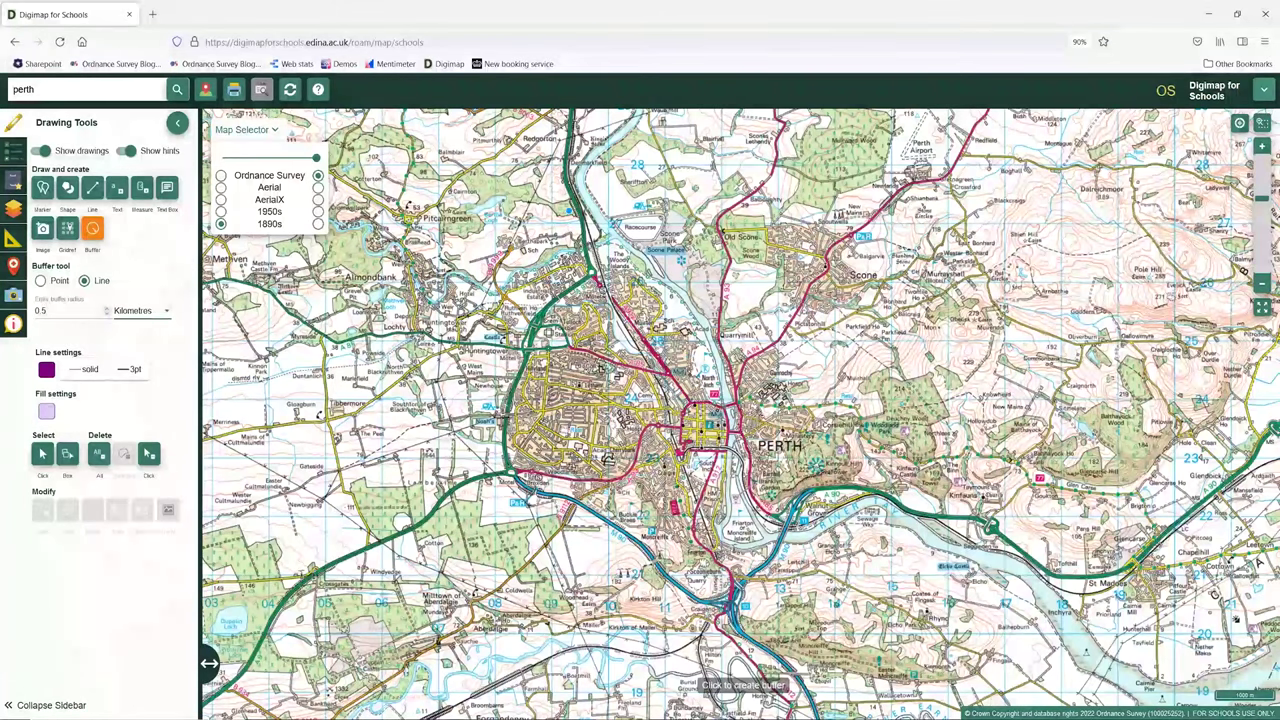
pyautogui.click(612, 236)
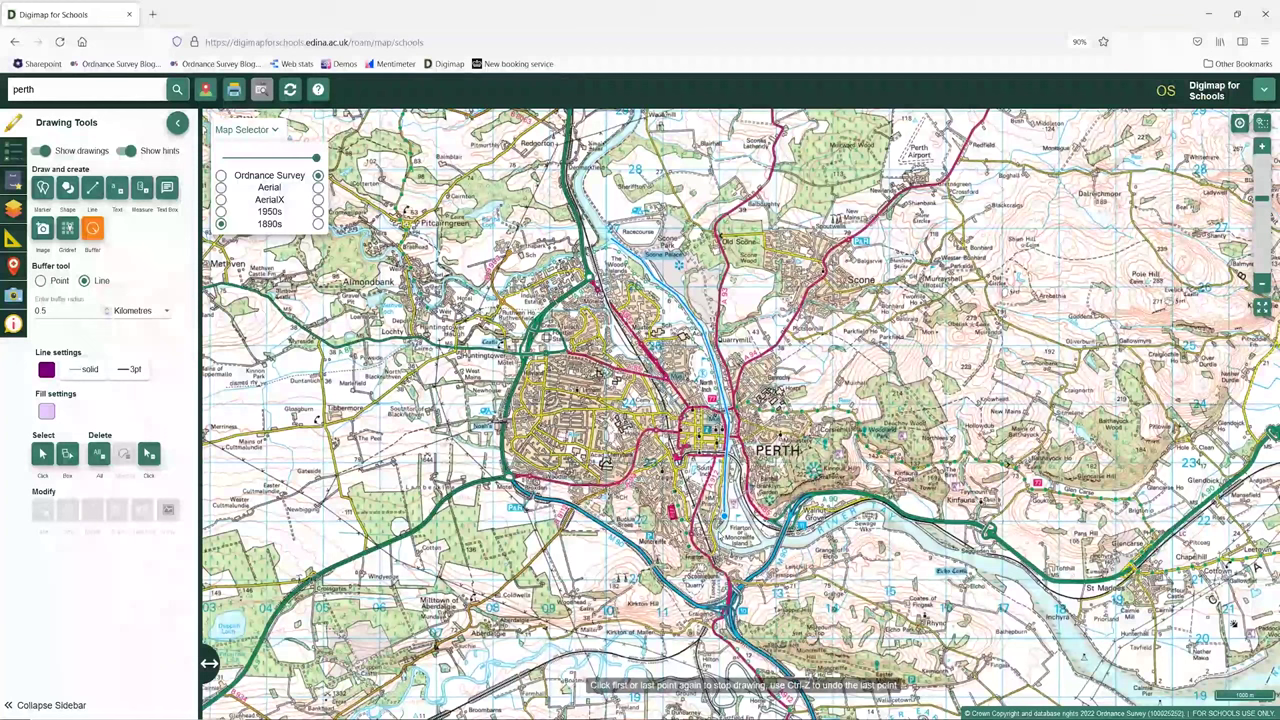
pyautogui.click(720, 528)
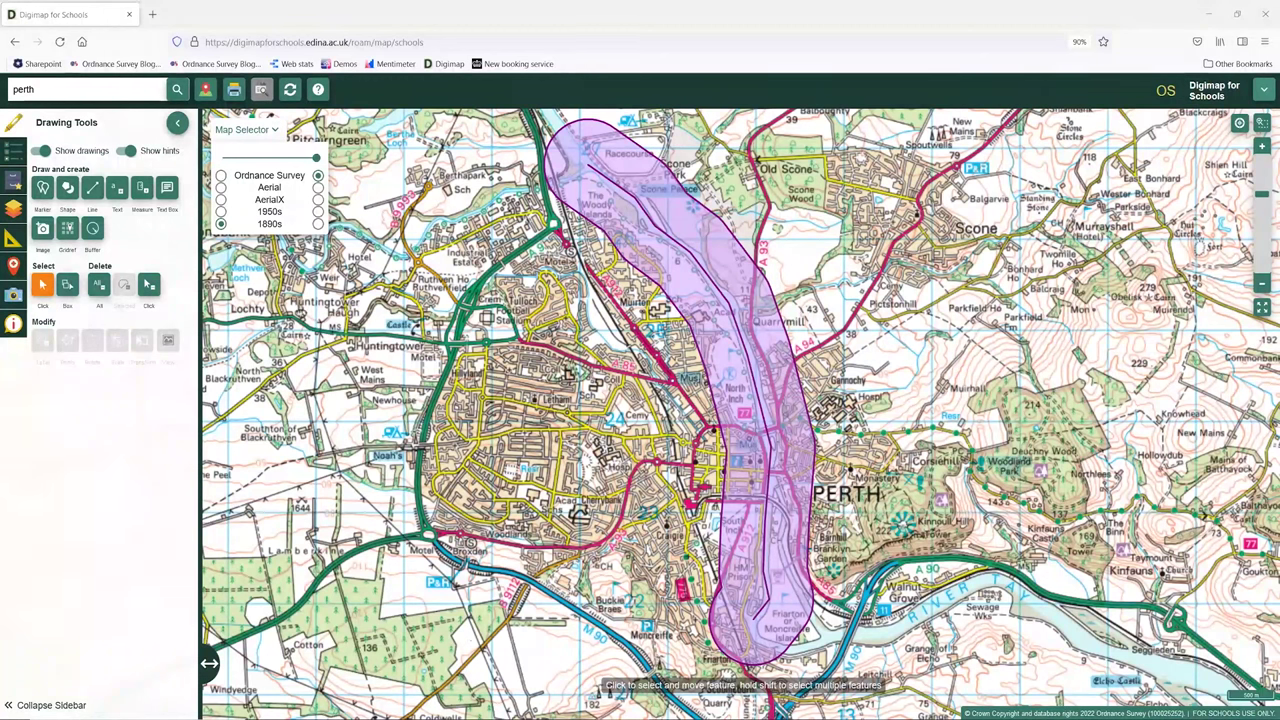
# Search for the postcode of the Adanac Park offices in Nursling and show that area on the map.
pyautogui.click(12, 88)
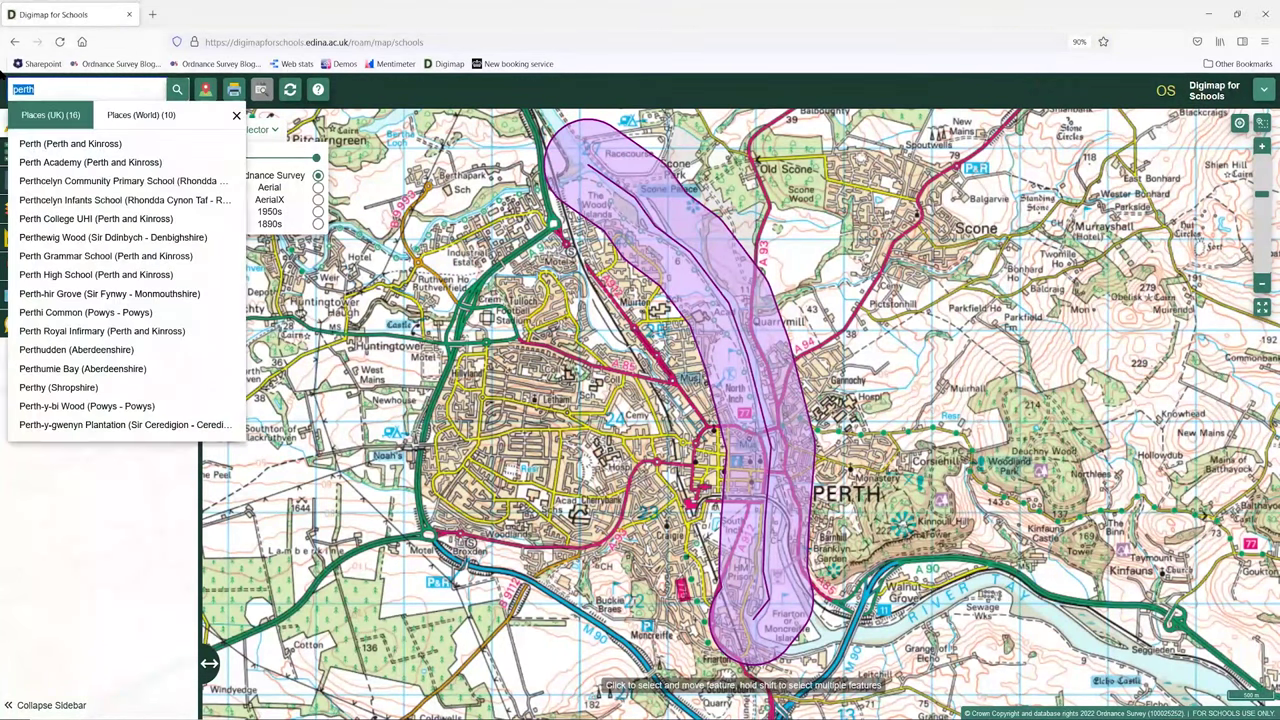
pyautogui.write('so16')
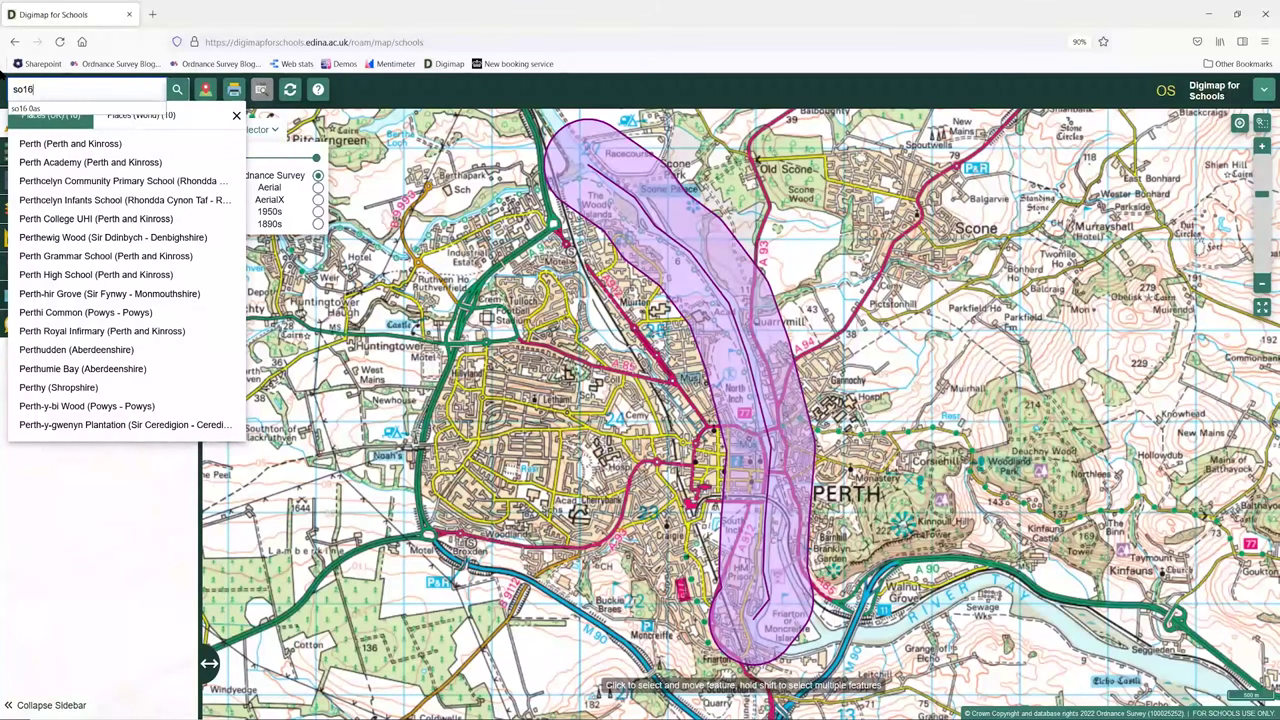
pyautogui.write(' 0as')
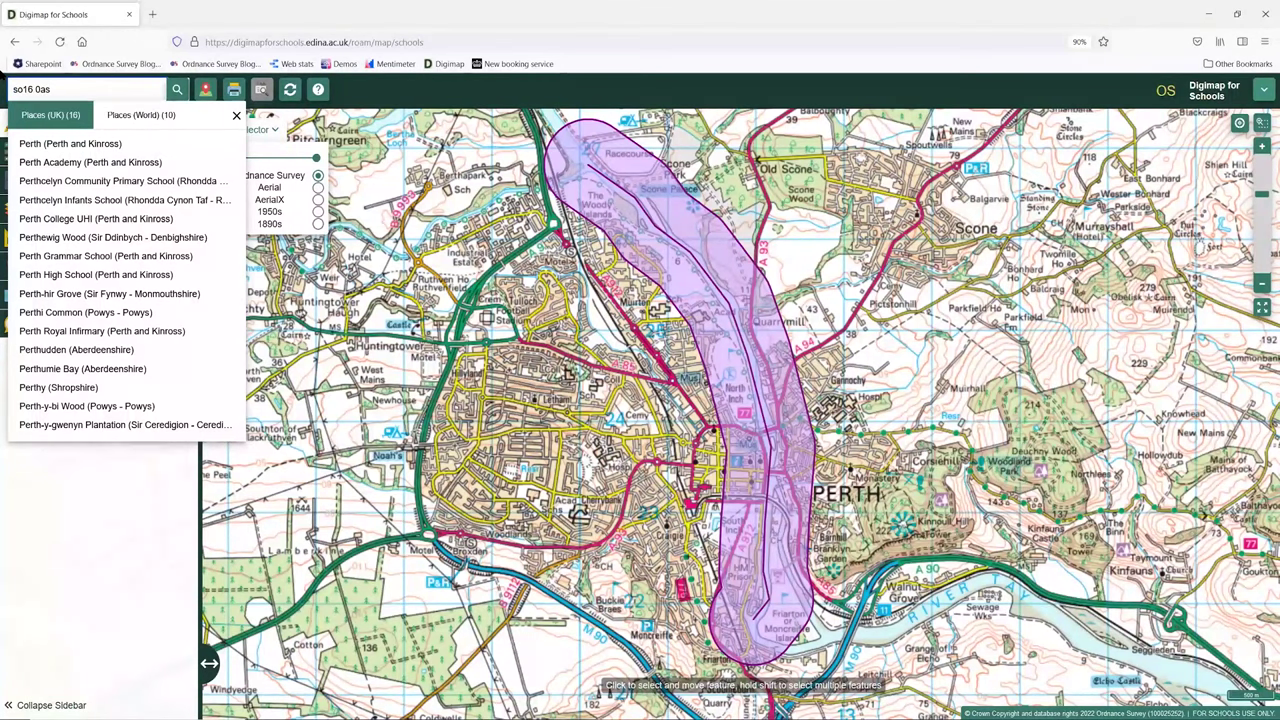
pyautogui.press('Return')
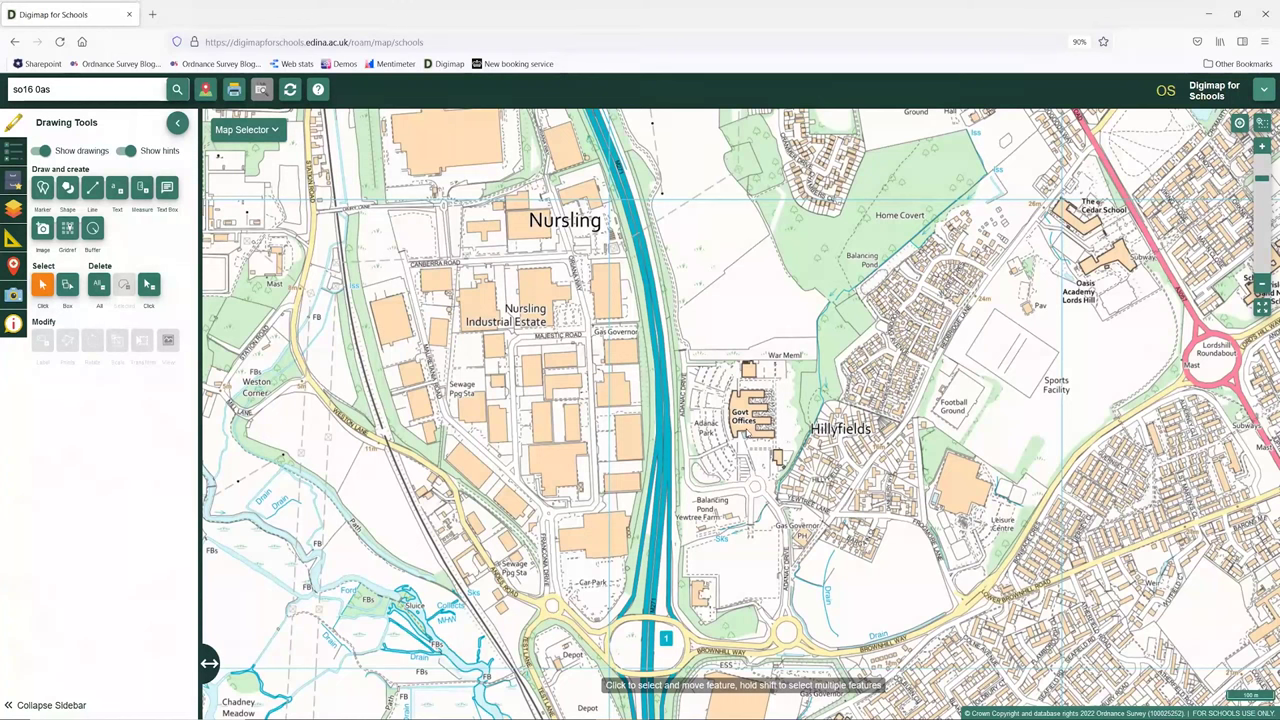
# Add the OS.jpg image file as a photo annotation on the Govt Offices building at Adanac Park.
pyautogui.click(42, 233)
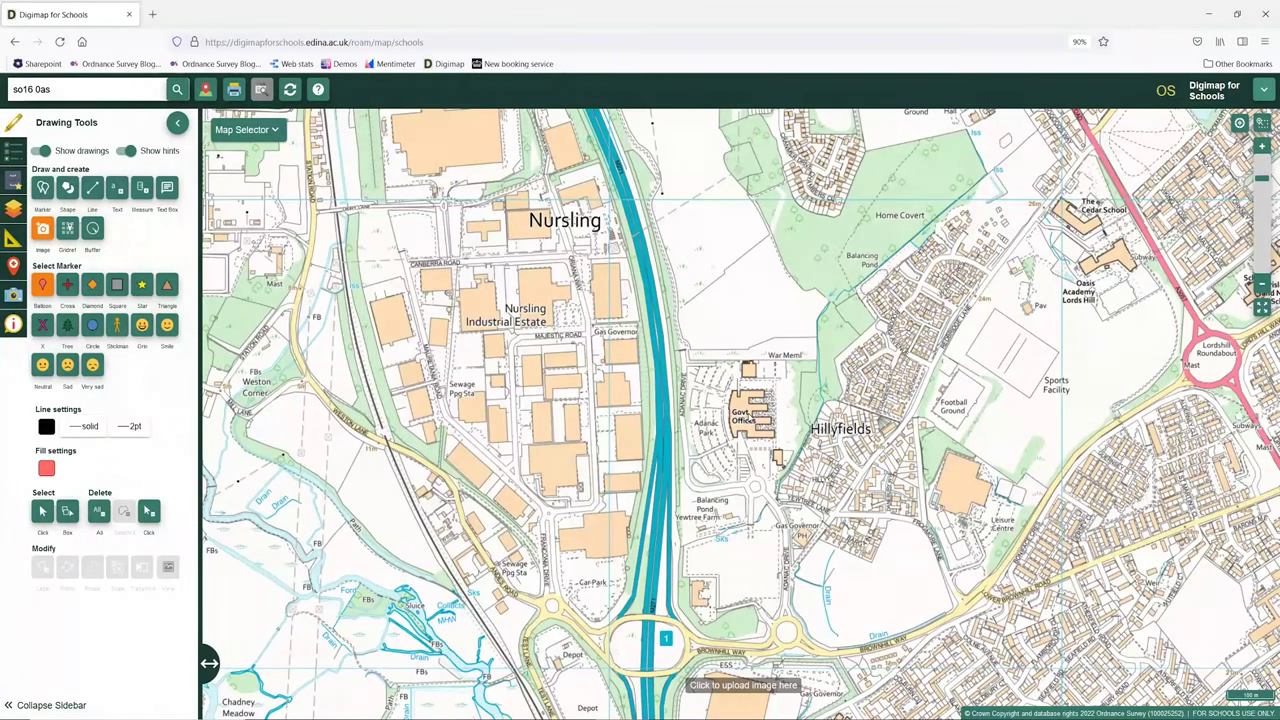
pyautogui.click(748, 418)
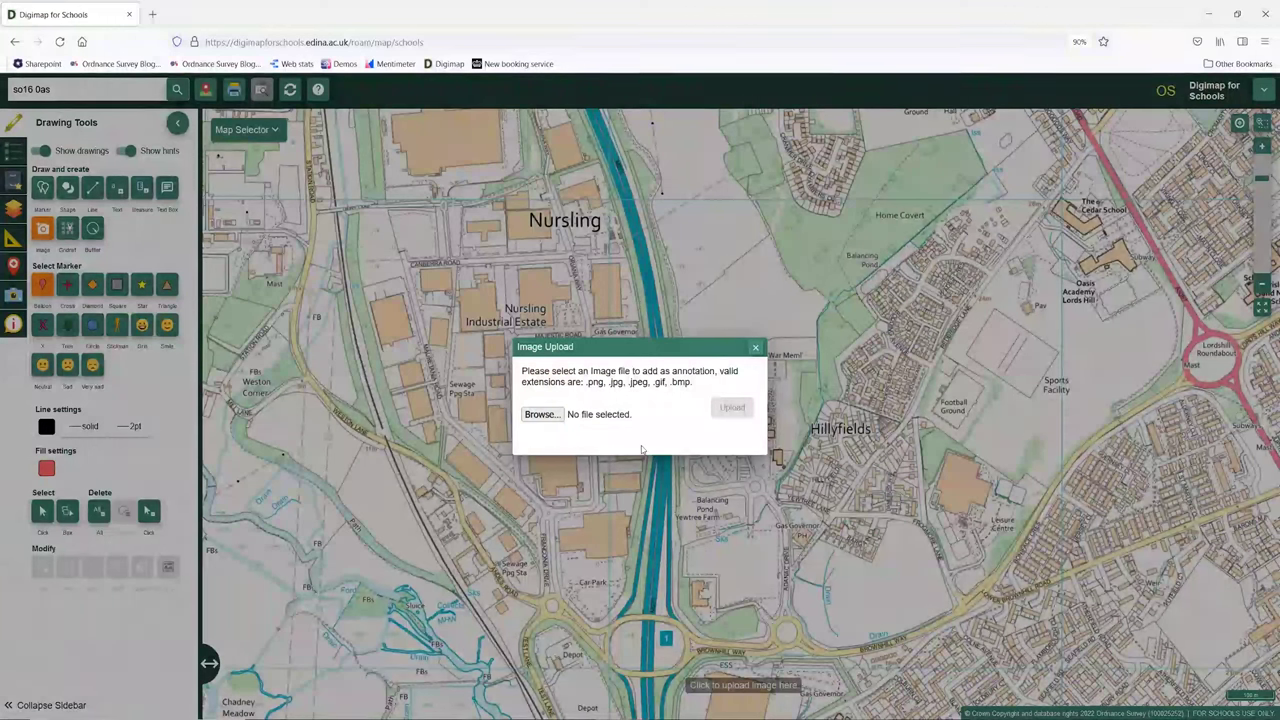
pyautogui.click(551, 418)
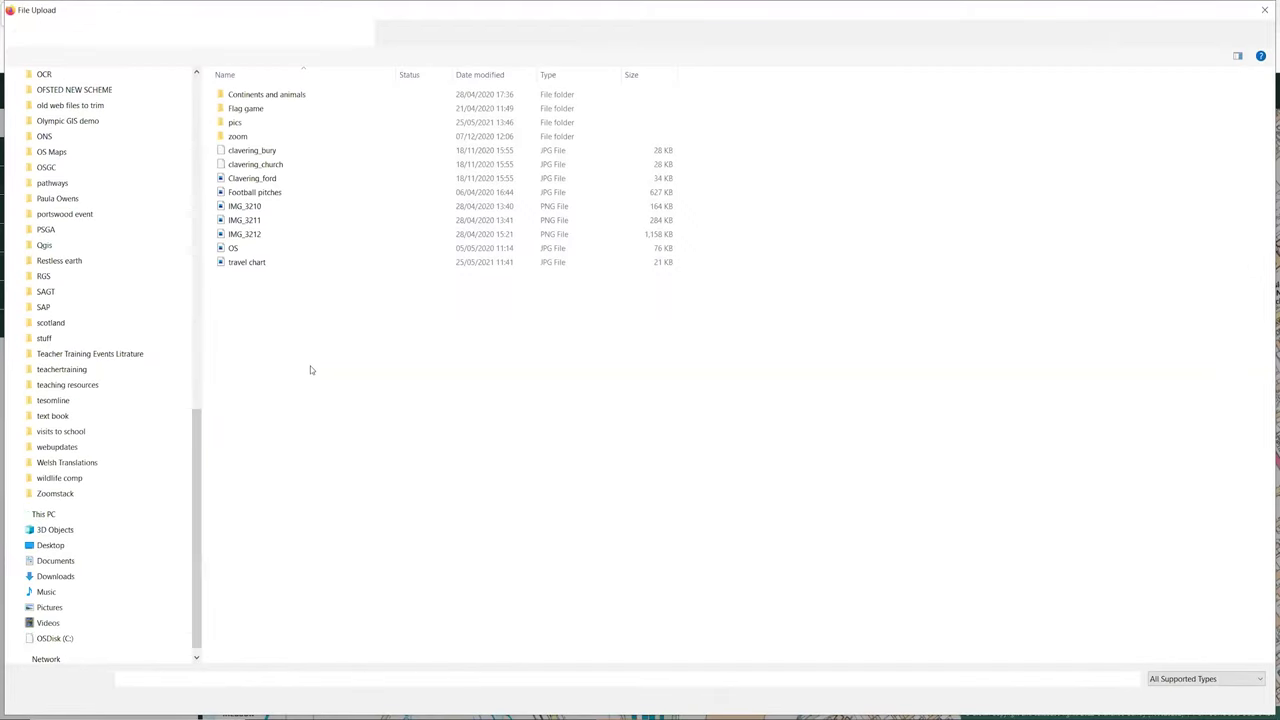
pyautogui.click(236, 250)
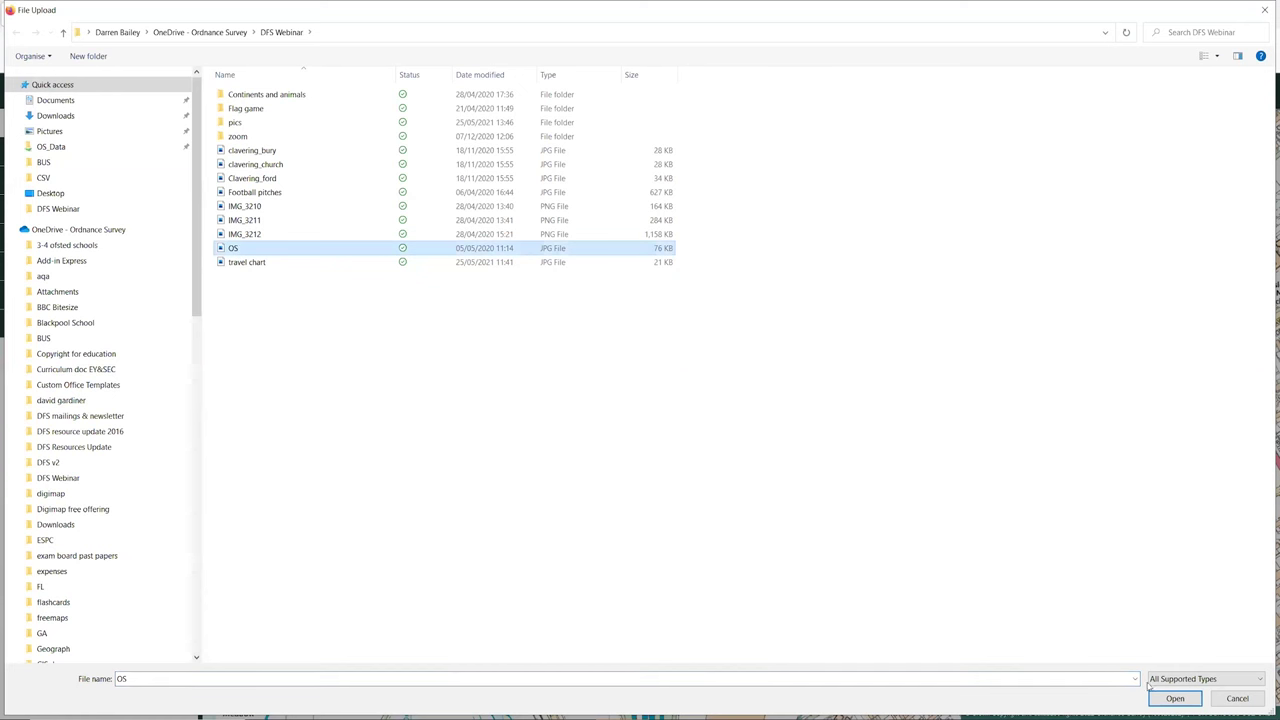
pyautogui.click(1176, 699)
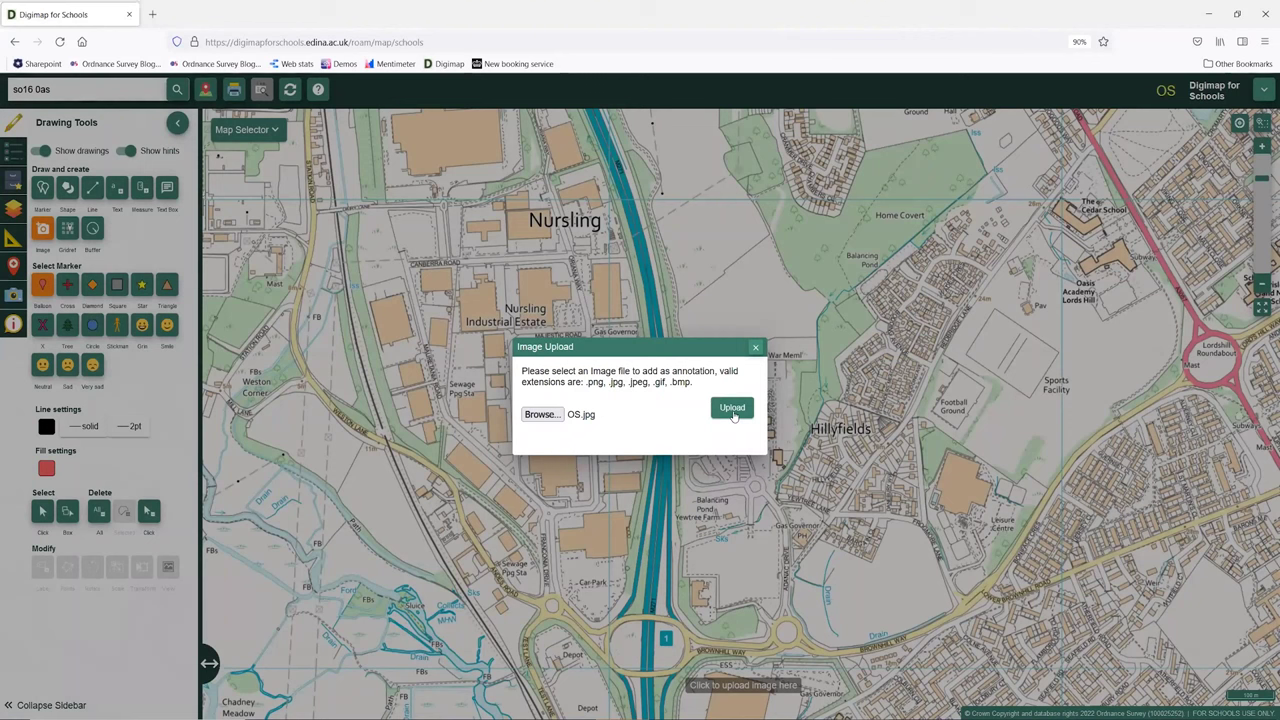
pyautogui.click(733, 410)
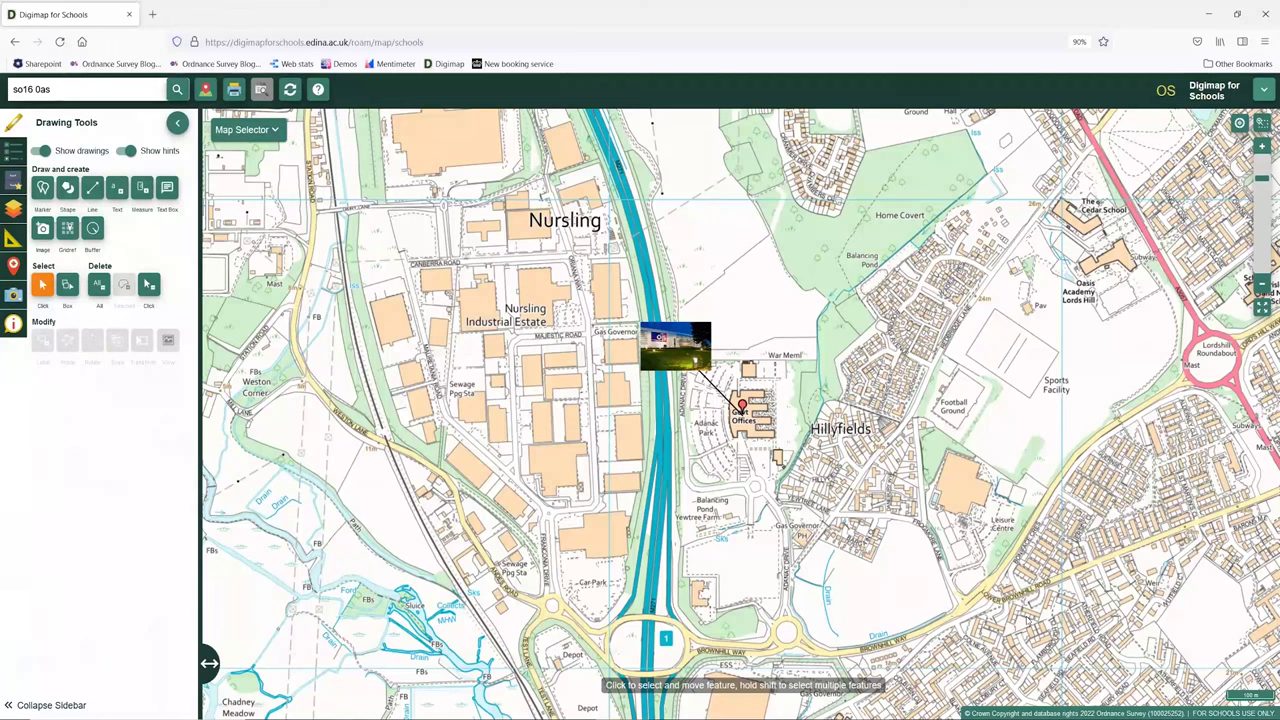
# Open the saved Symbols Walk map from the Webinar folder, replacing the current drawings.
pyautogui.click(13, 177)
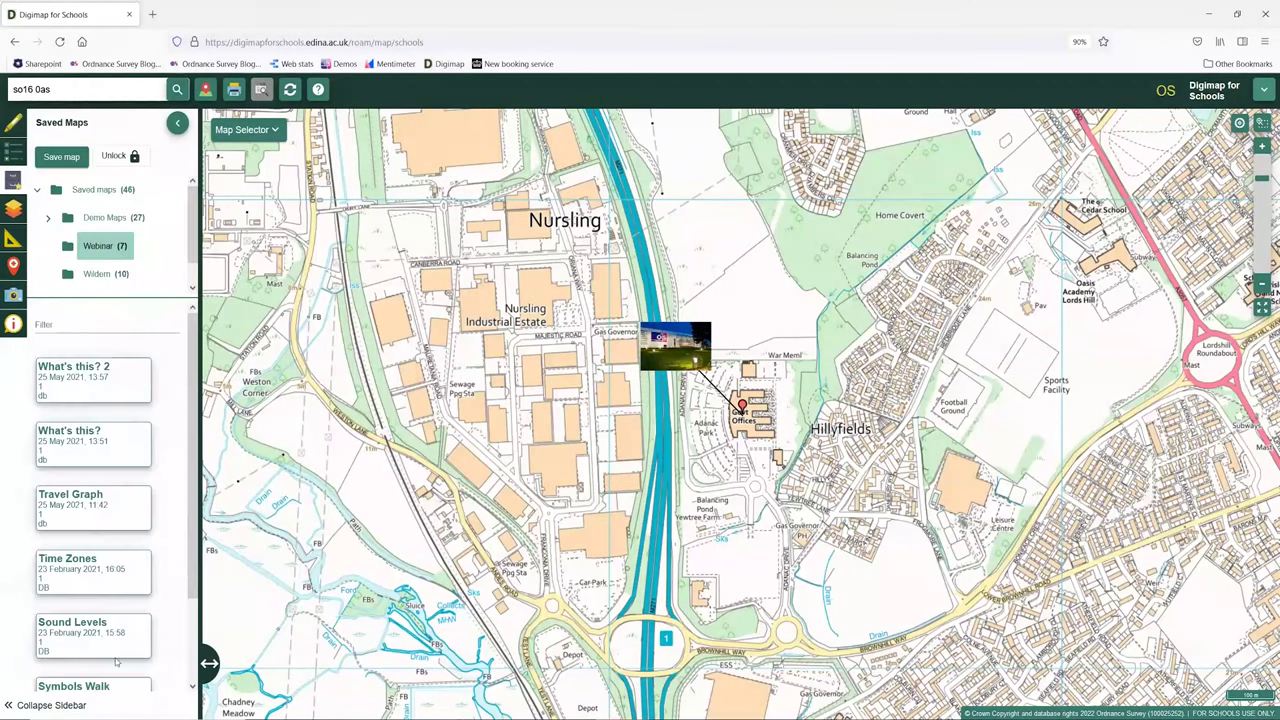
pyautogui.scroll(-1, 116, 664)
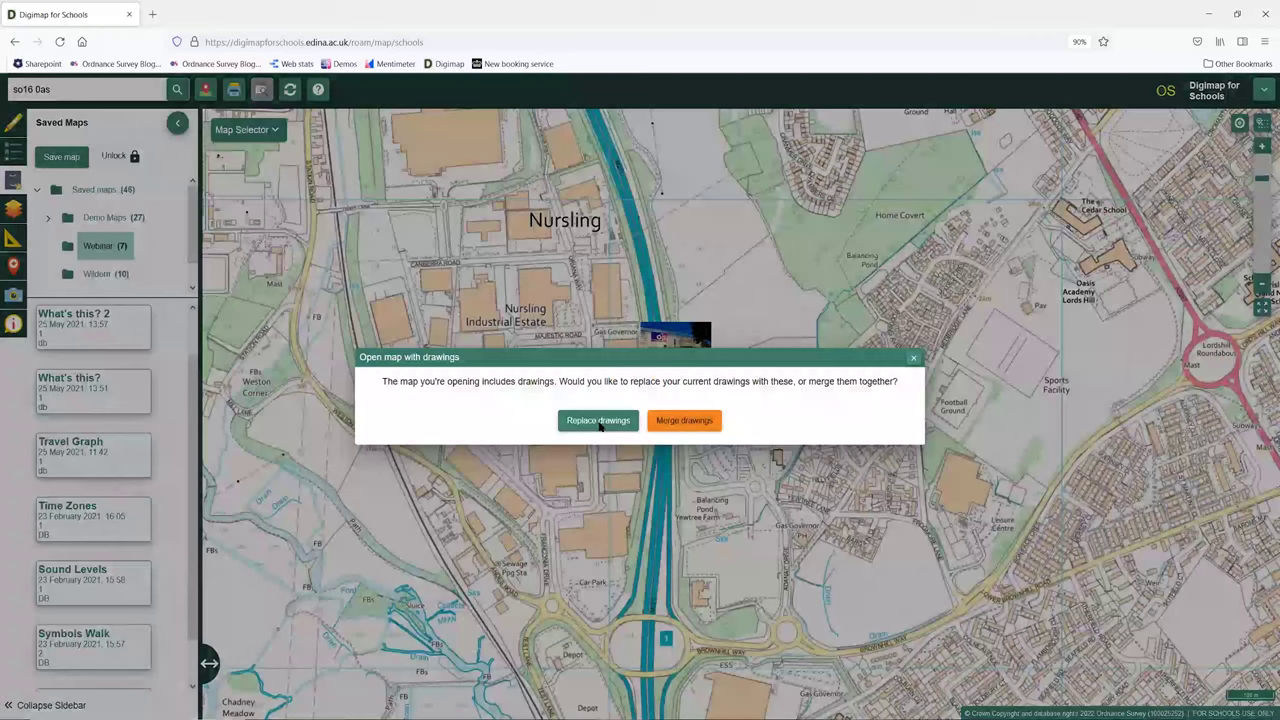
pyautogui.click(597, 423)
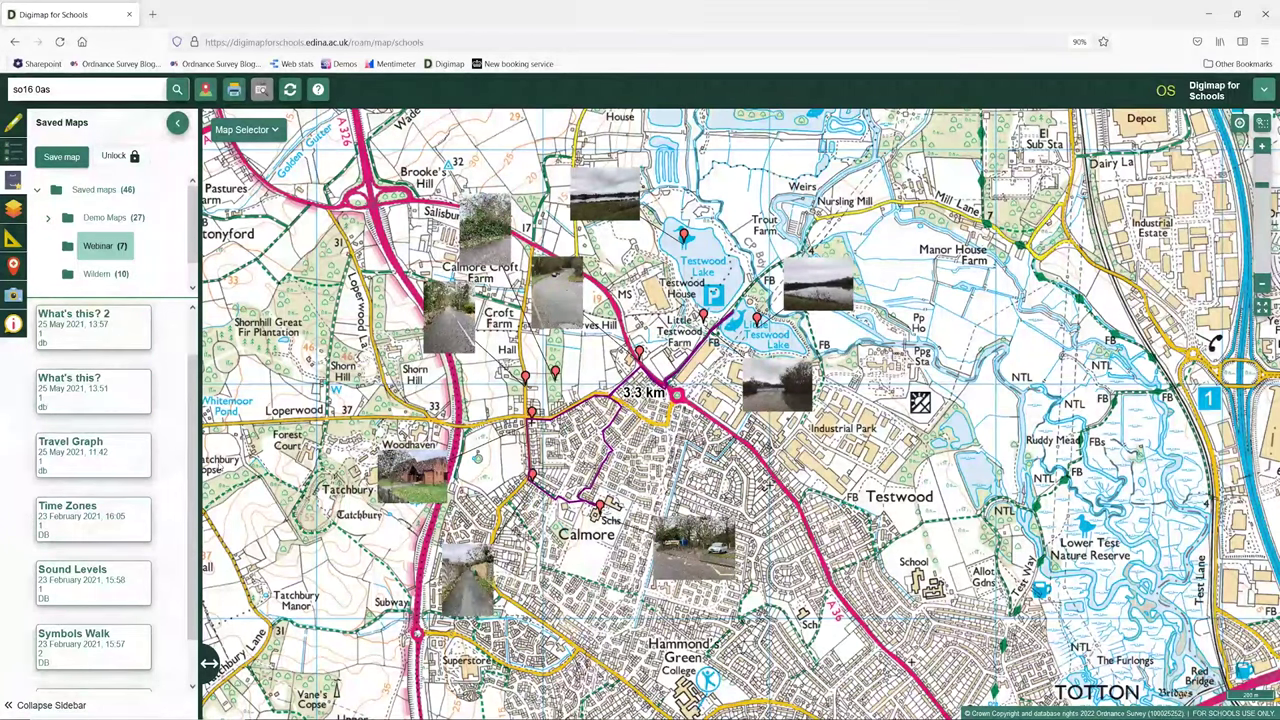
# Open the saved Travel Graph map, replacing the current drawings with its own.
pyautogui.scroll(-1, 120, 533)
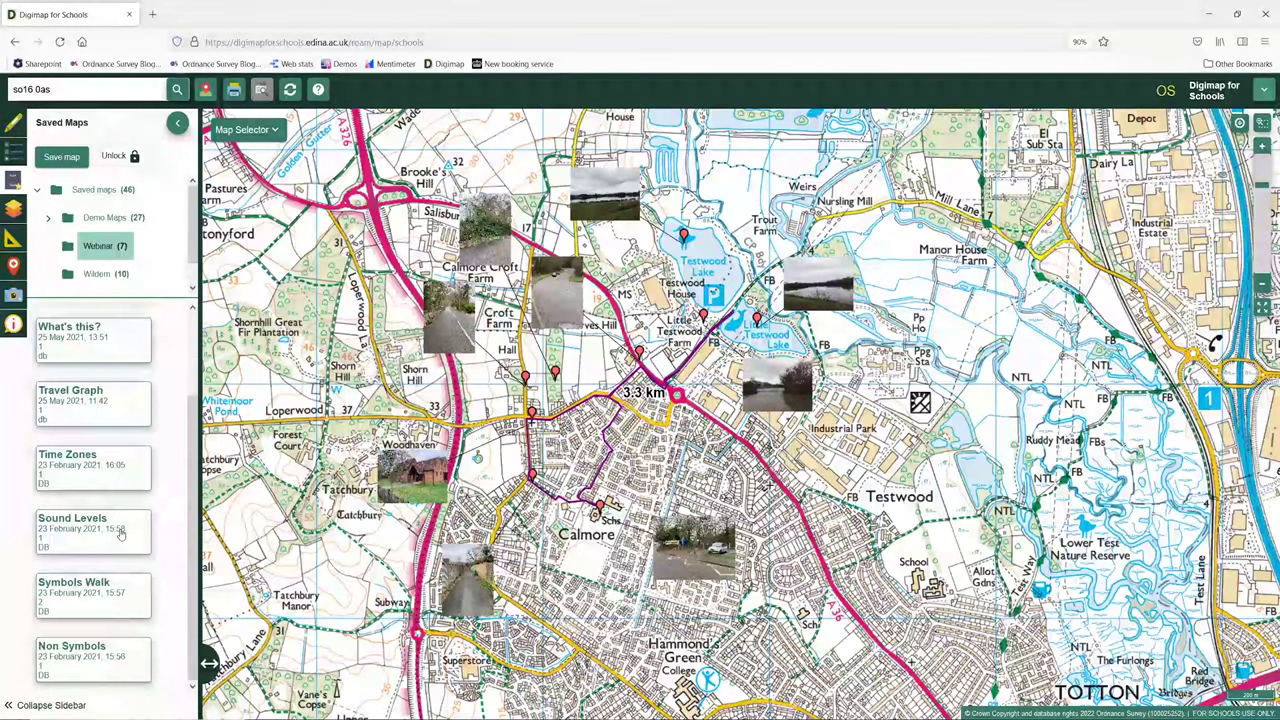
pyautogui.click(101, 416)
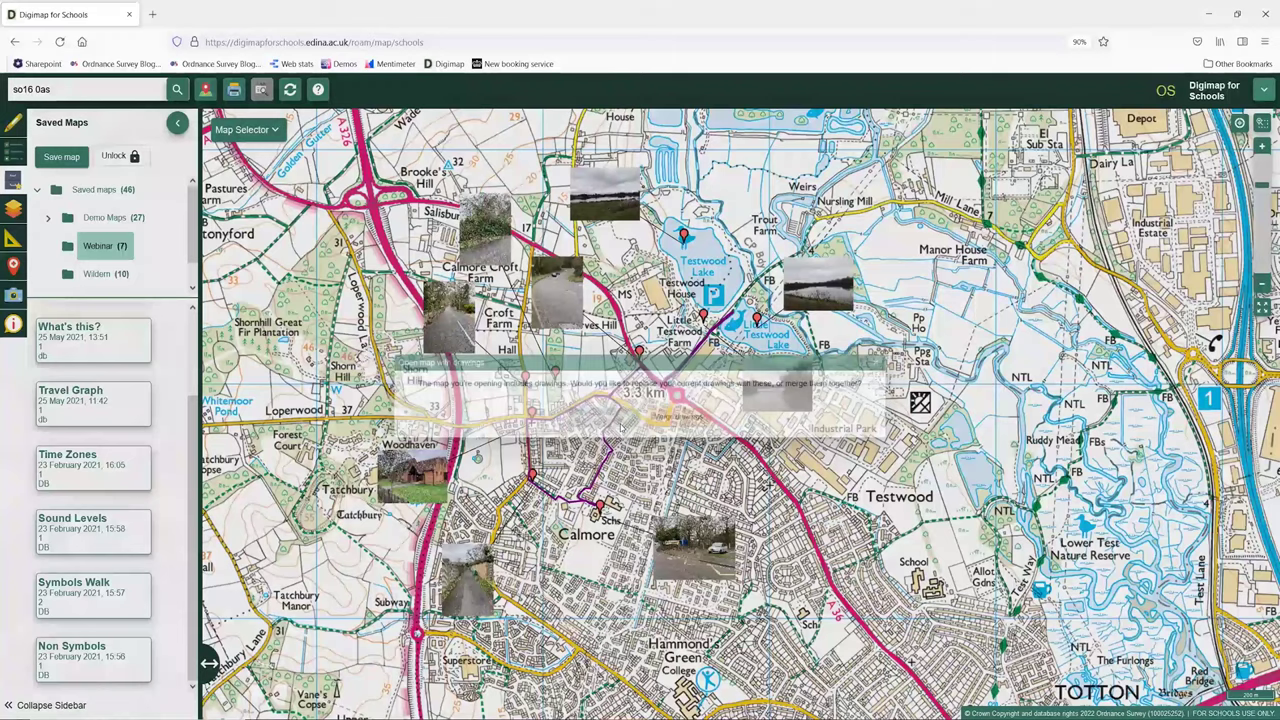
pyautogui.click(621, 426)
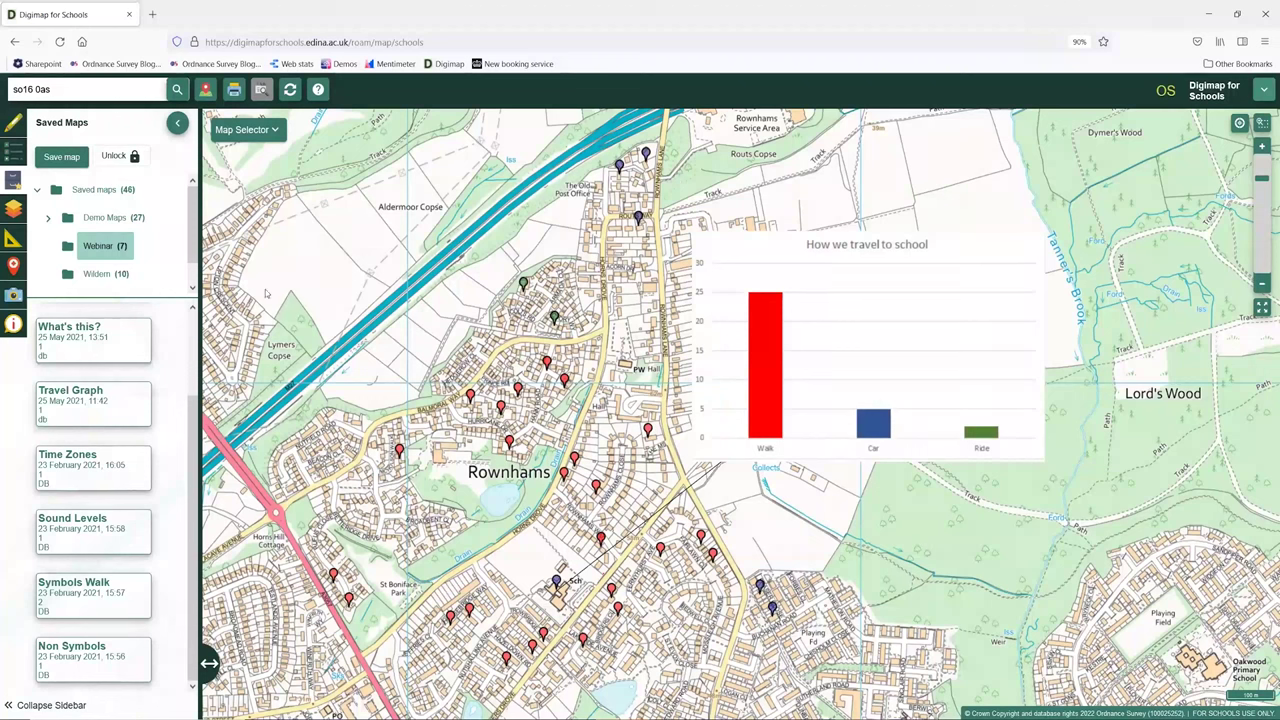
# Search for buckingham palace and show the palace area on the Ordnance Survey map, leaving the search results closed.
pyautogui.click(65, 92)
pyautogui.press('BackSpace')
pyautogui.press('BackSpace')
pyautogui.press('BackSpace')
pyautogui.press('BackSpace')
pyautogui.press('BackSpace')
pyautogui.press('BackSpace')
pyautogui.press('BackSpace')
pyautogui.press('BackSpace')
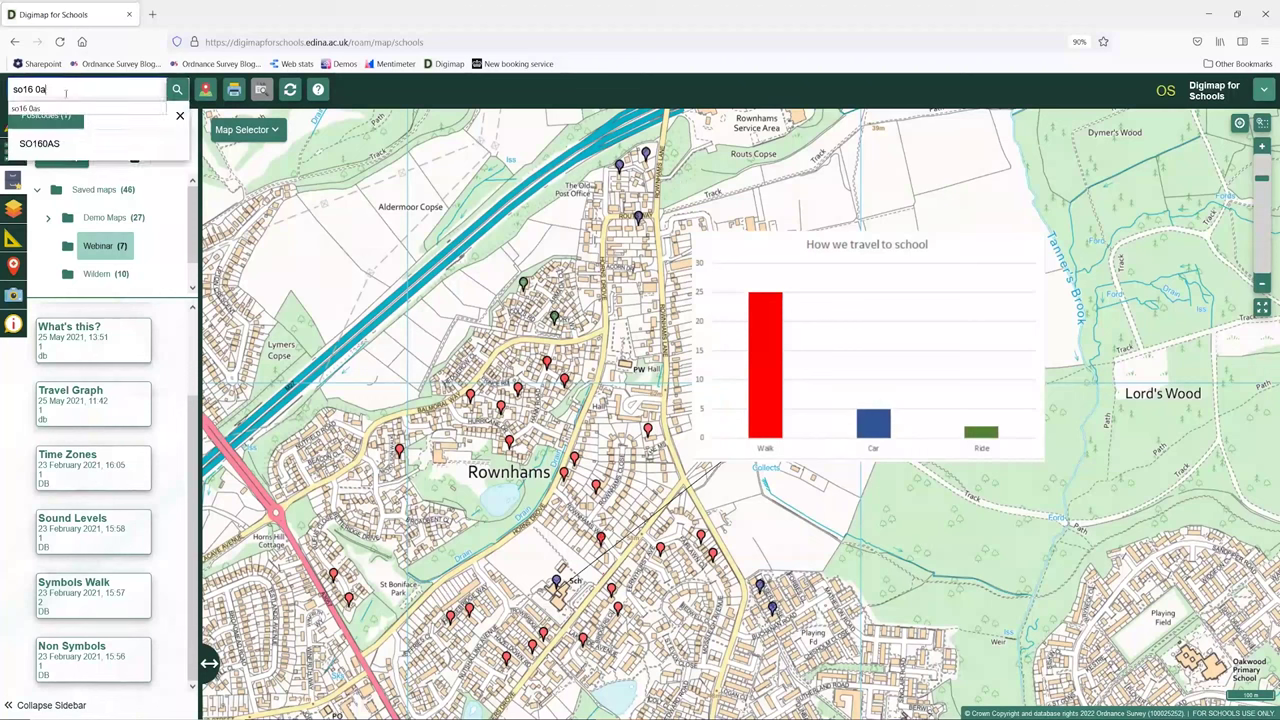
pyautogui.write('bu')
pyautogui.click(45, 108)
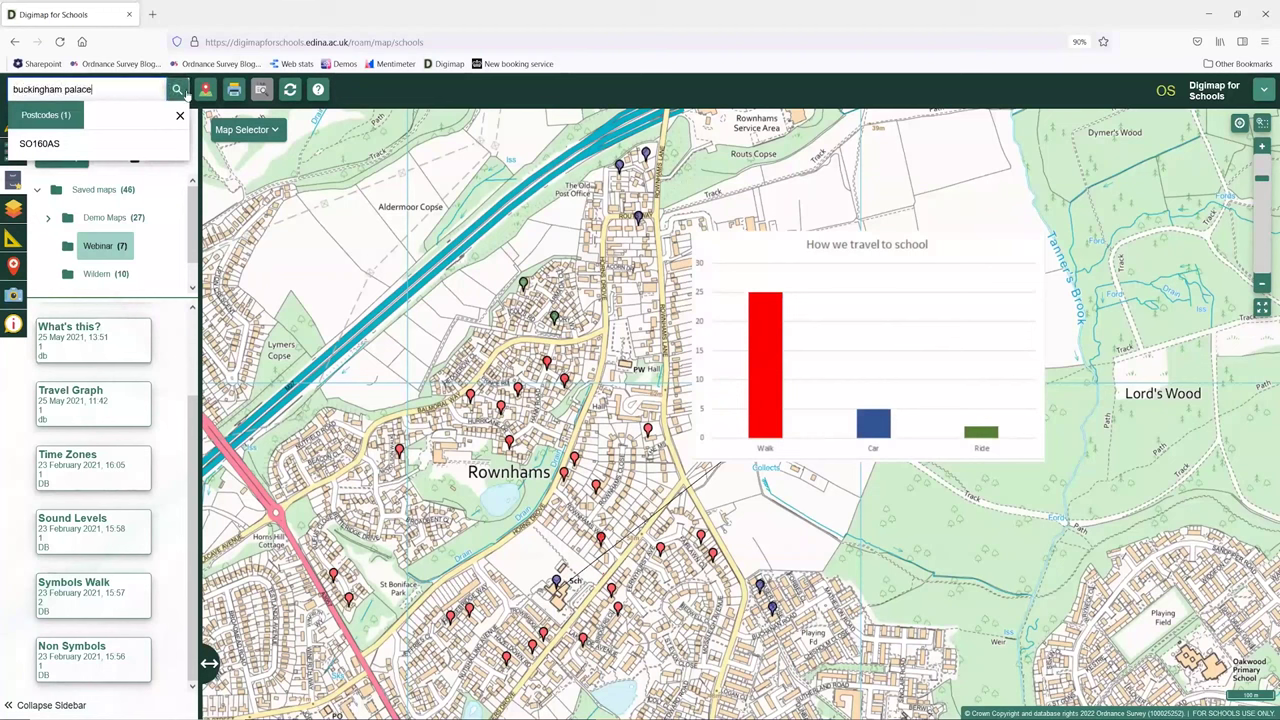
pyautogui.click(177, 89)
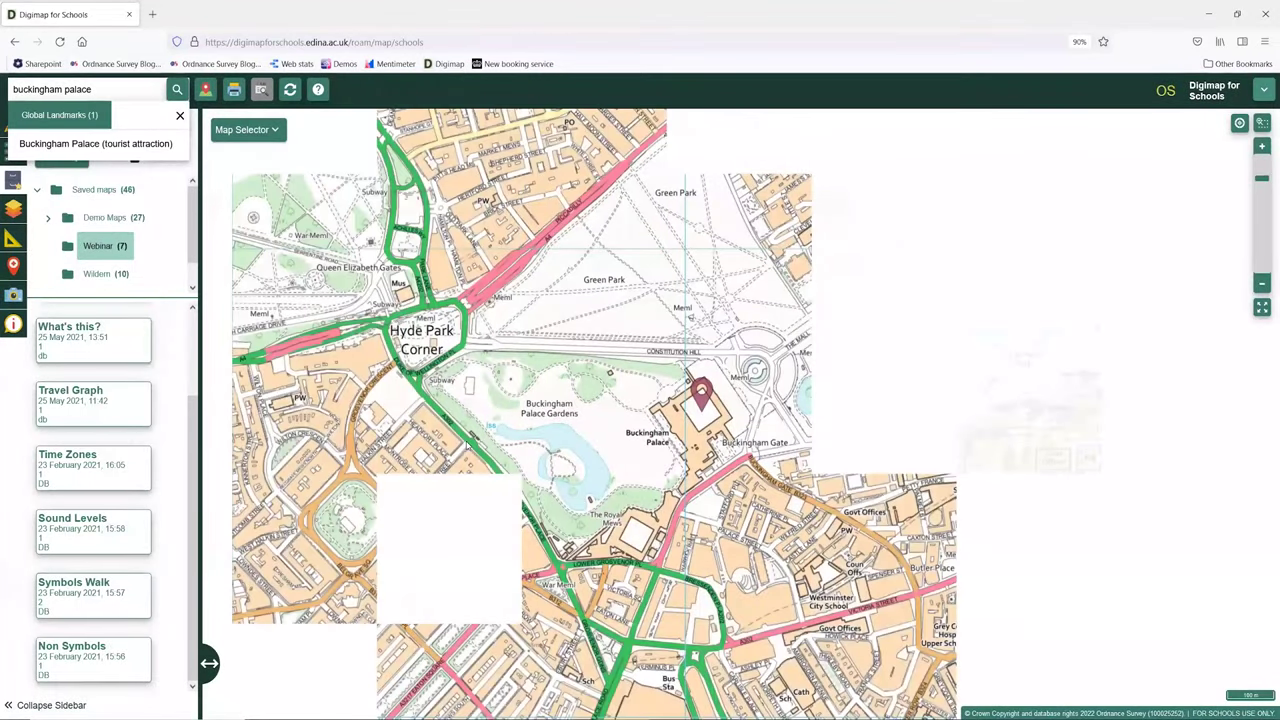
pyautogui.click(180, 116)
# Run a Geograph image search with the wildcard * to plot all available photos around Buckingham Palace.
pyautogui.click(177, 123)
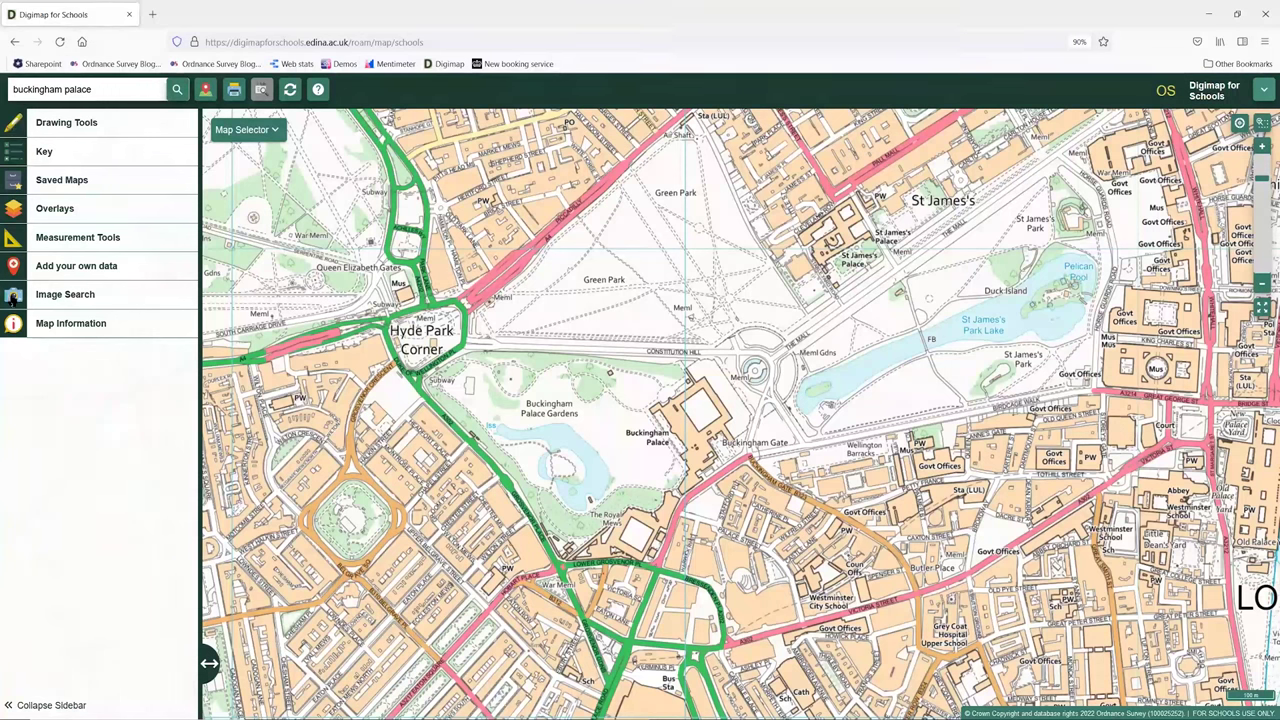
pyautogui.click(12, 295)
pyautogui.click(97, 165)
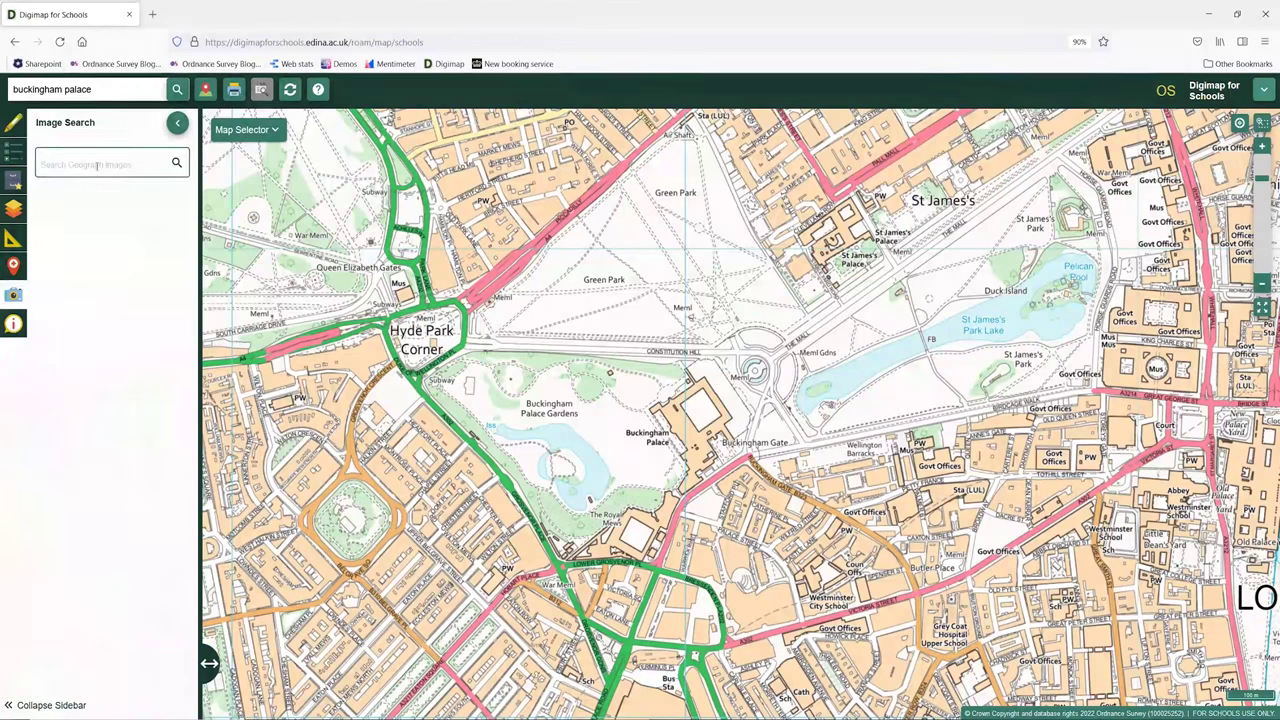
pyautogui.write("'")
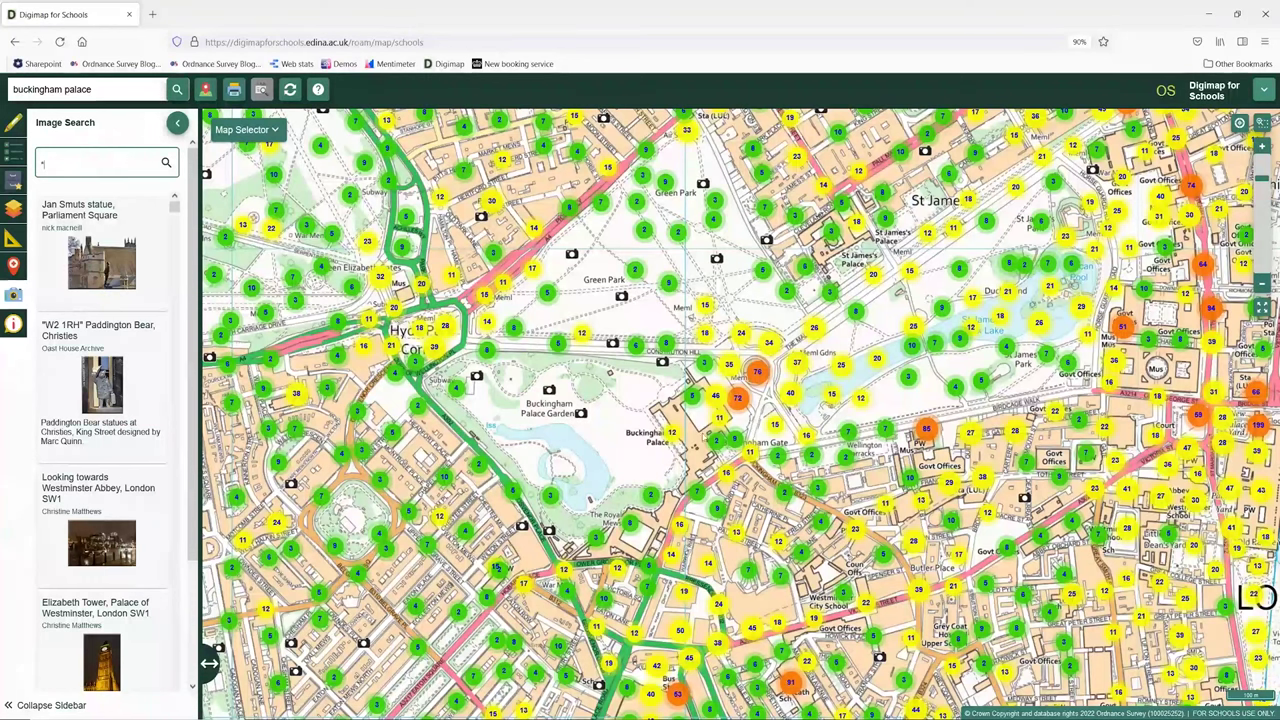
# View the geotagged photo on the garden side of Buckingham Palace with its details, and close it along with its preview.
pyautogui.scroll(1, 660, 470)
pyautogui.scroll(1, 708, 392)
pyautogui.scroll(1, 708, 394)
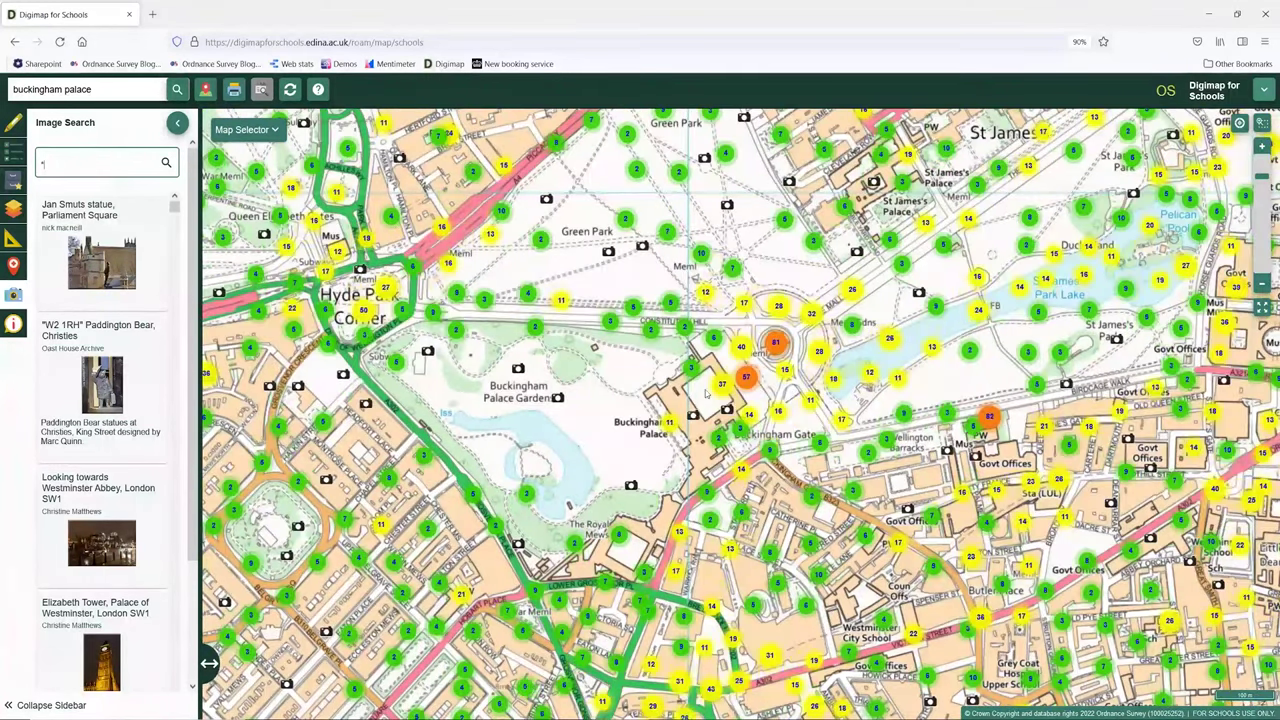
pyautogui.scroll(1, 708, 394)
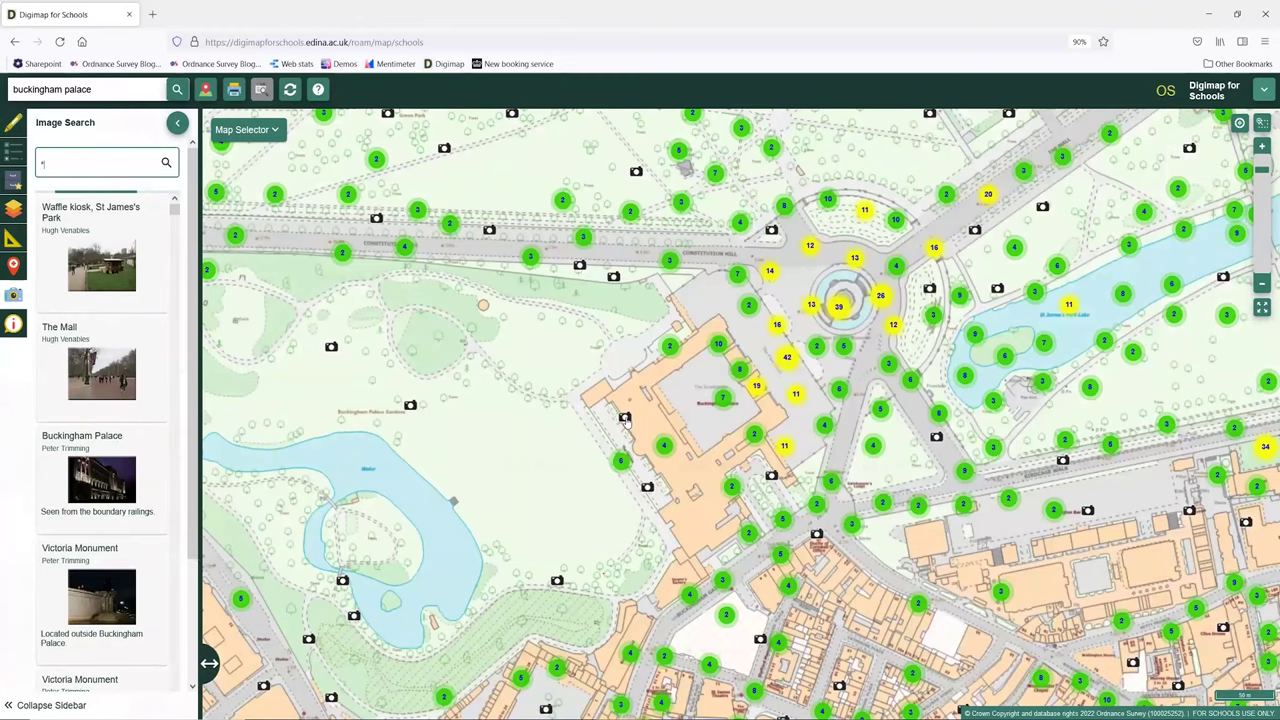
pyautogui.scroll(1, 629, 424)
pyautogui.scroll(1, 629, 424)
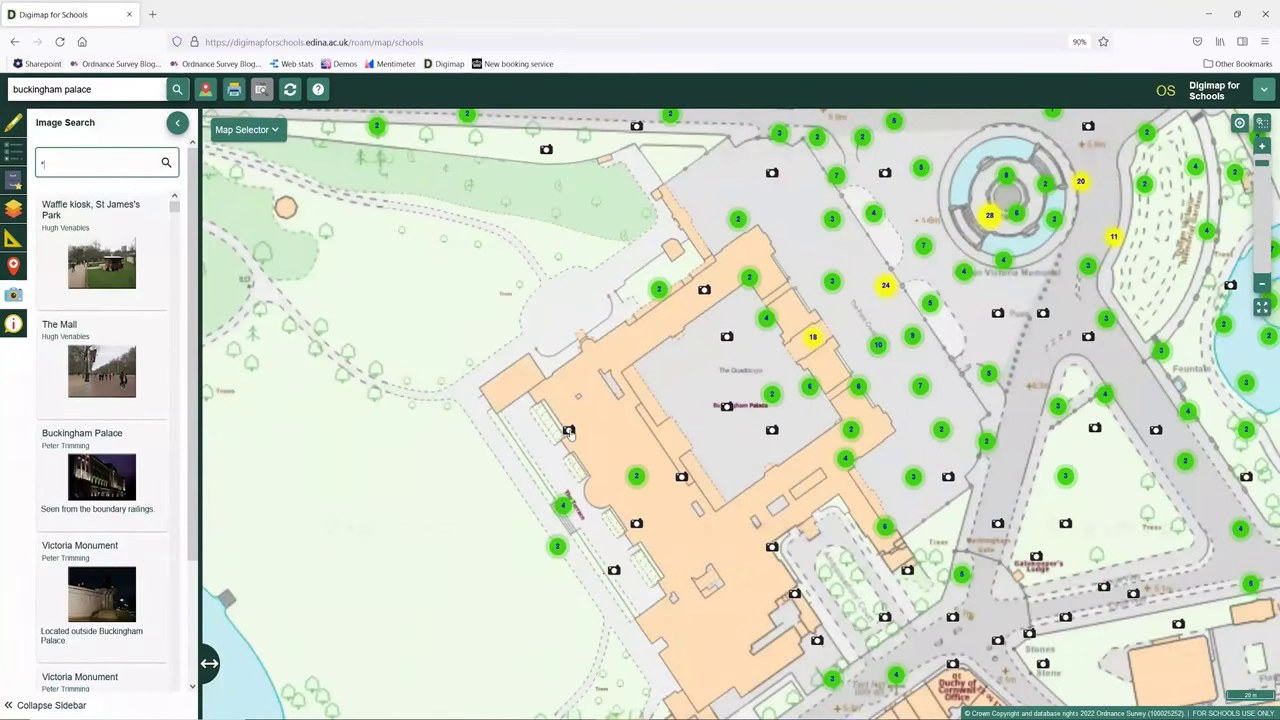
pyautogui.click(569, 431)
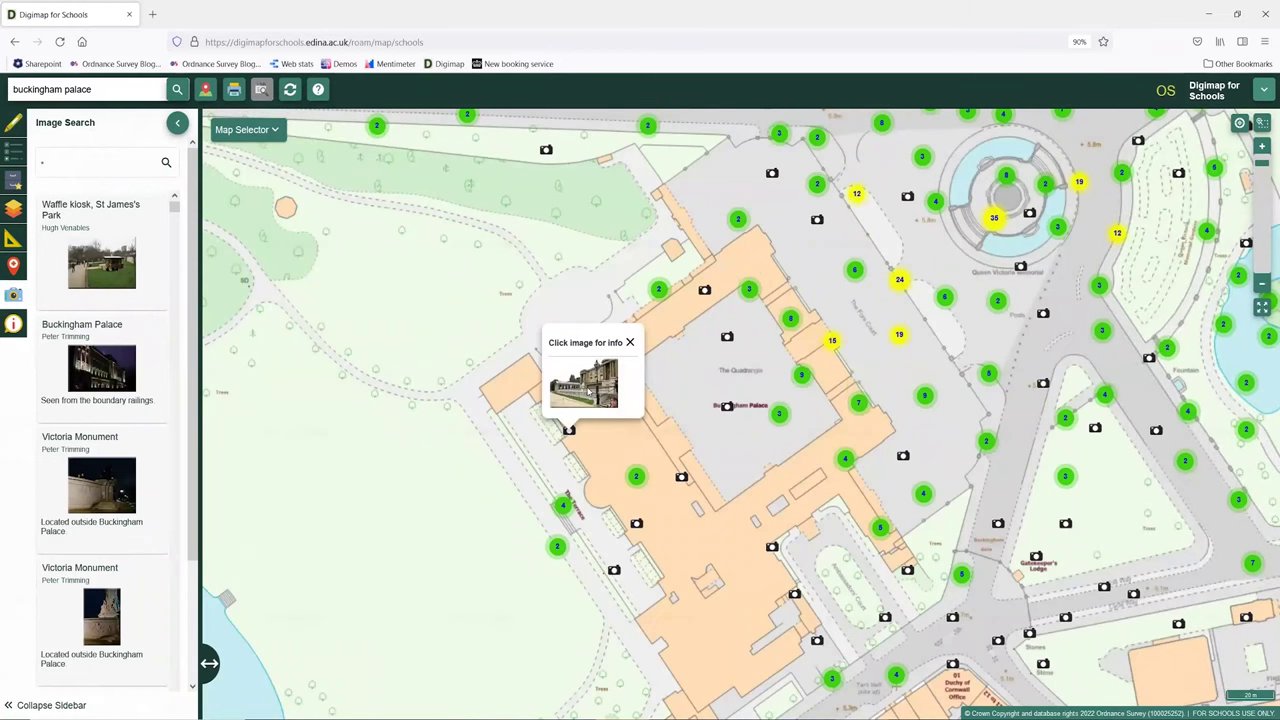
pyautogui.click(588, 391)
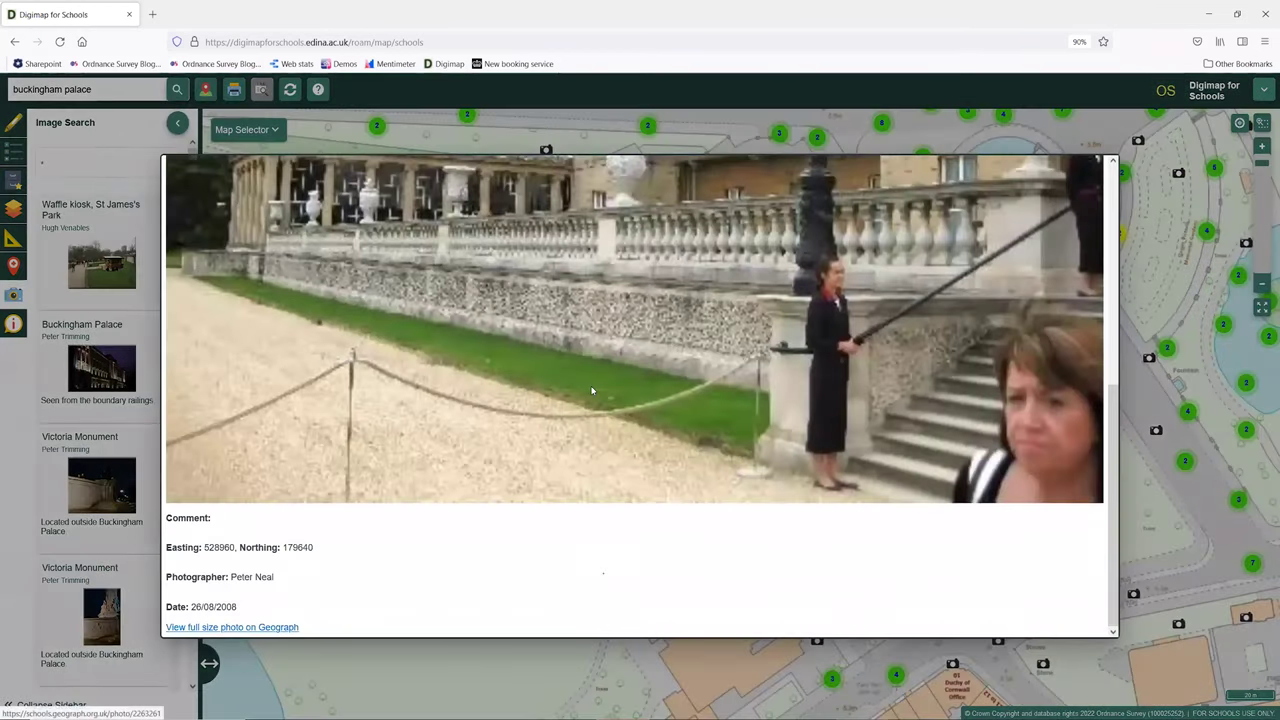
pyautogui.scroll(-3, 588, 391)
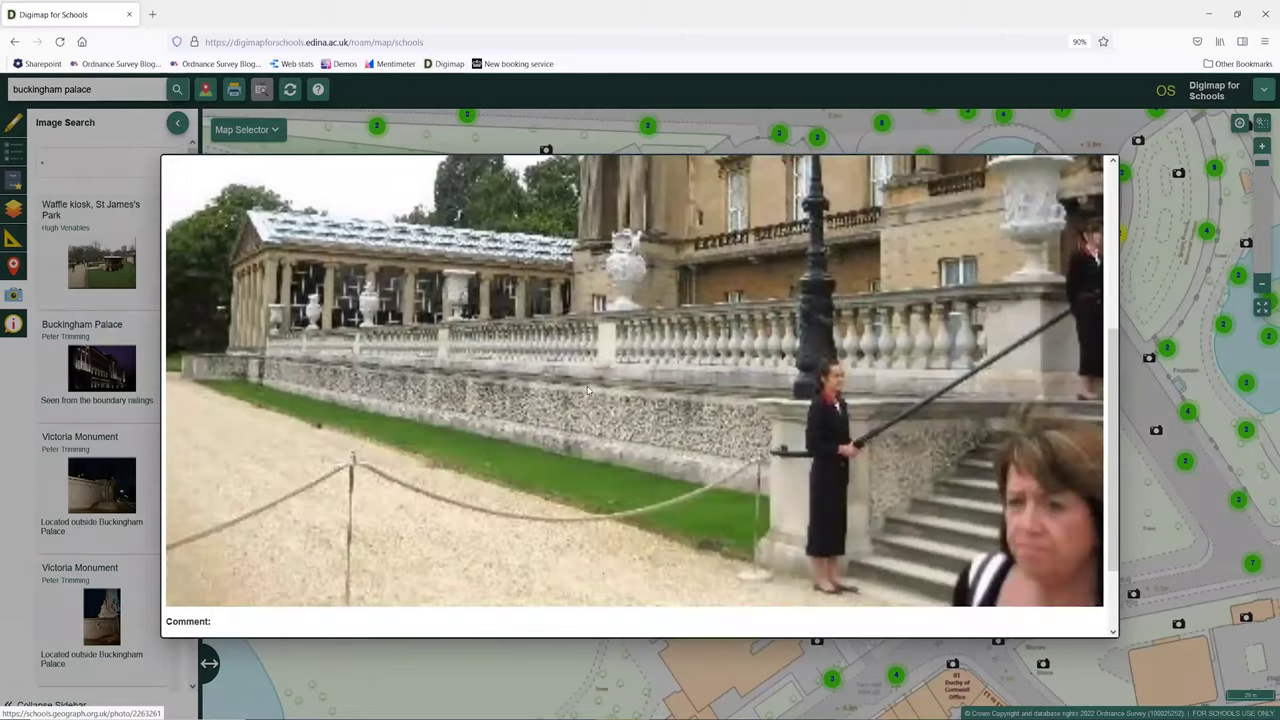
pyautogui.scroll(3, 588, 391)
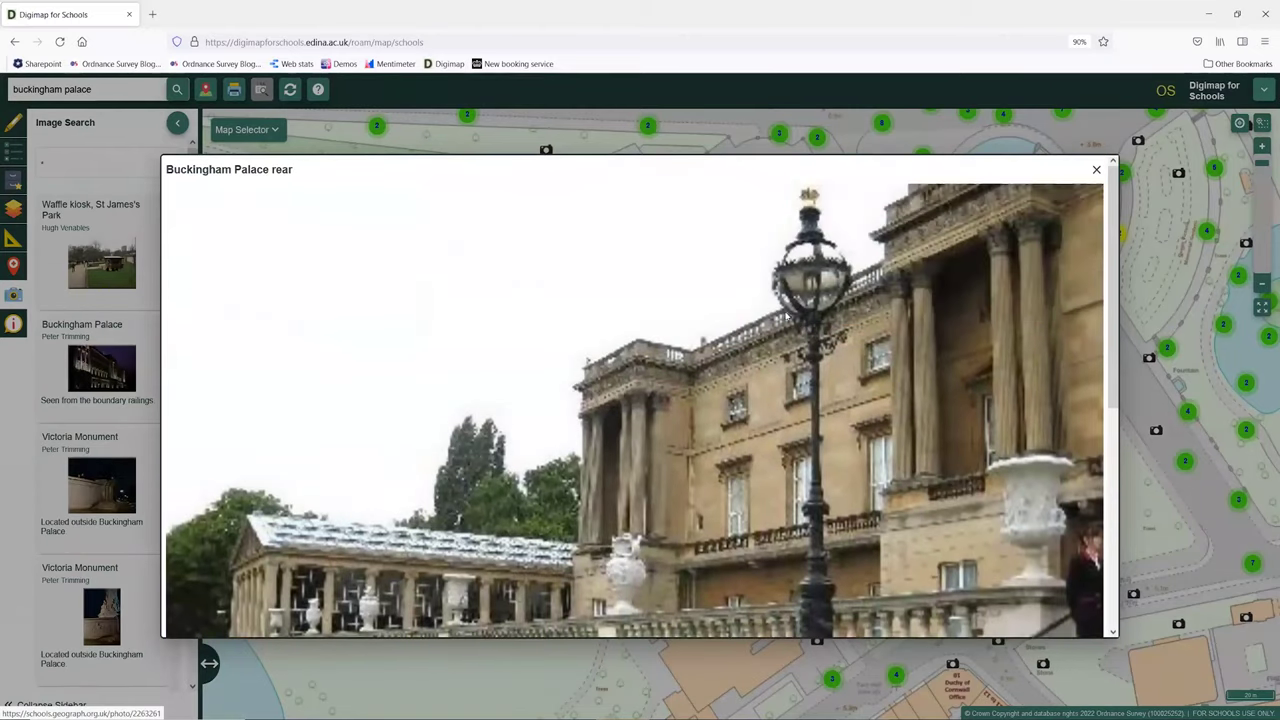
pyautogui.click(1095, 172)
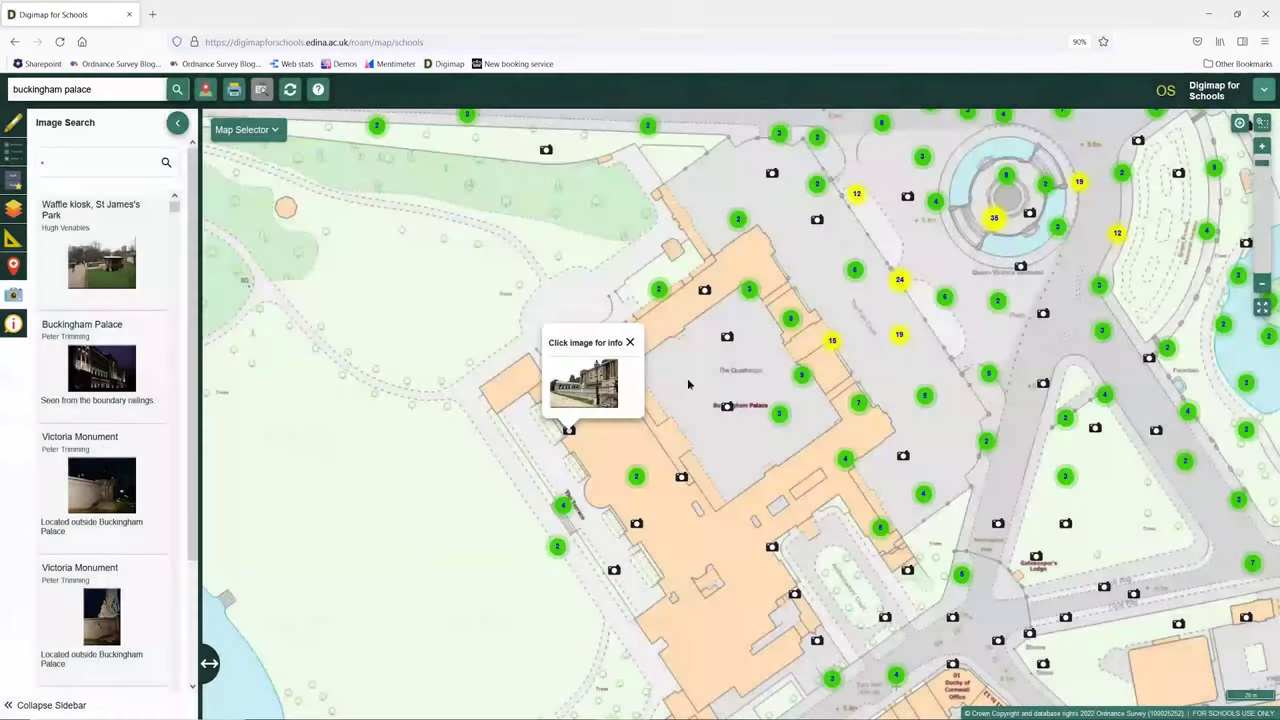
pyautogui.click(629, 343)
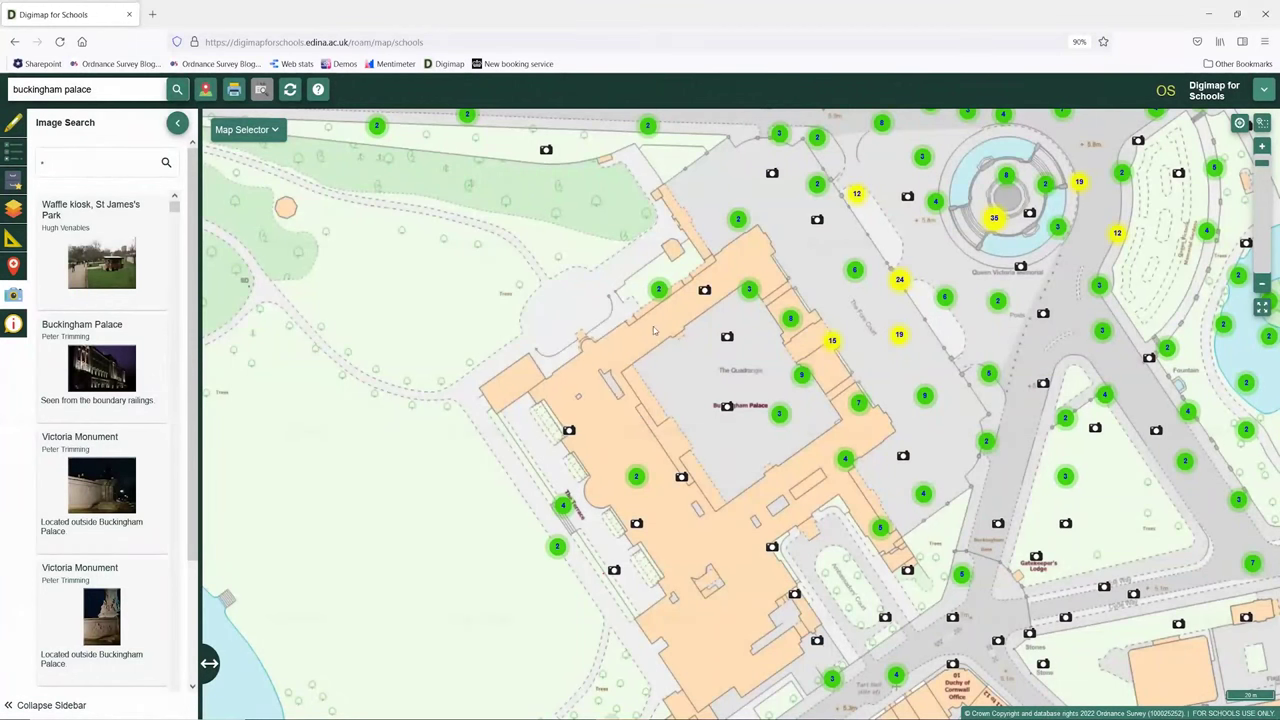
# View the single geotagged photo in the forecourt north of the palace, including its comment and grid details, and close it.
pyautogui.click(817, 222)
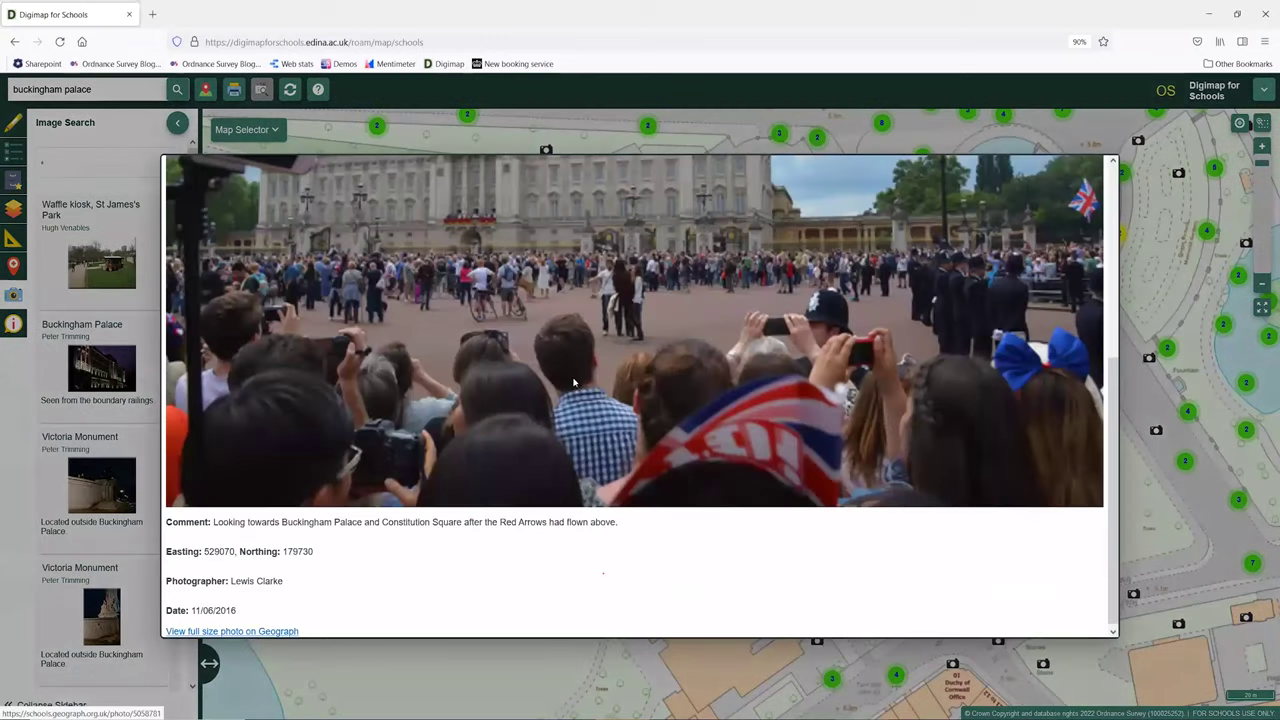
pyautogui.scroll(2, 574, 381)
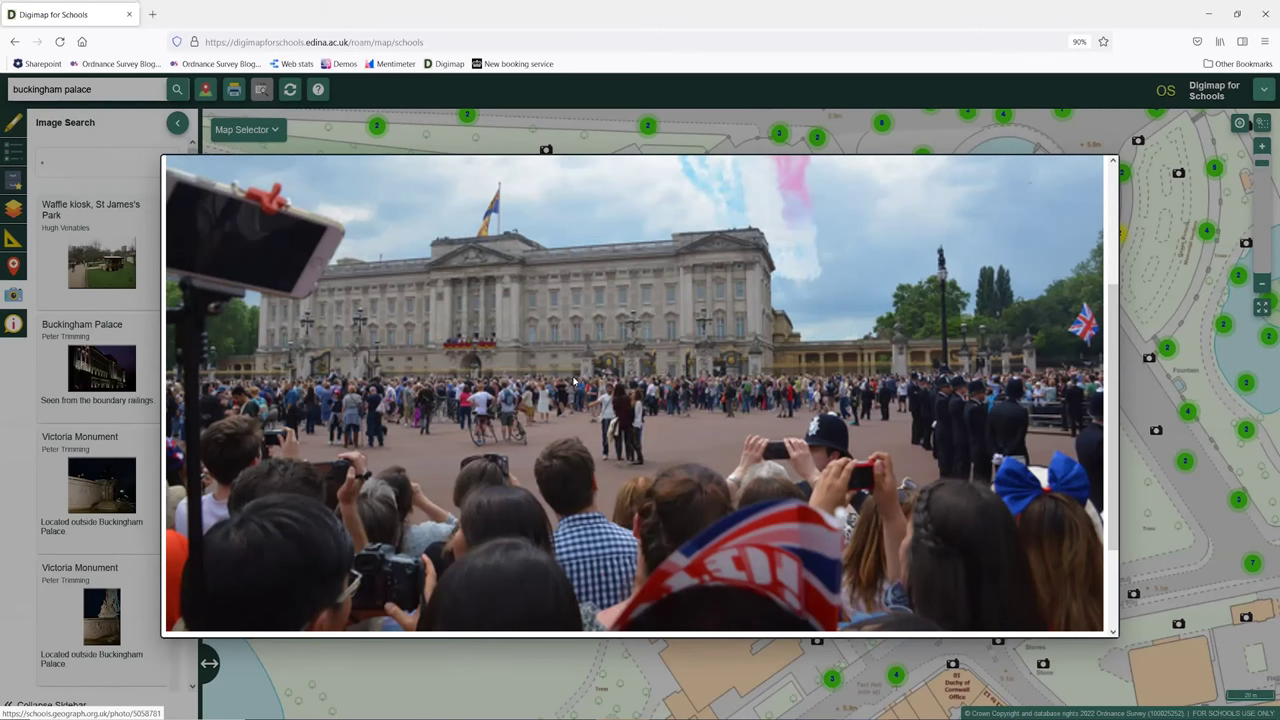
pyautogui.scroll(5, 575, 381)
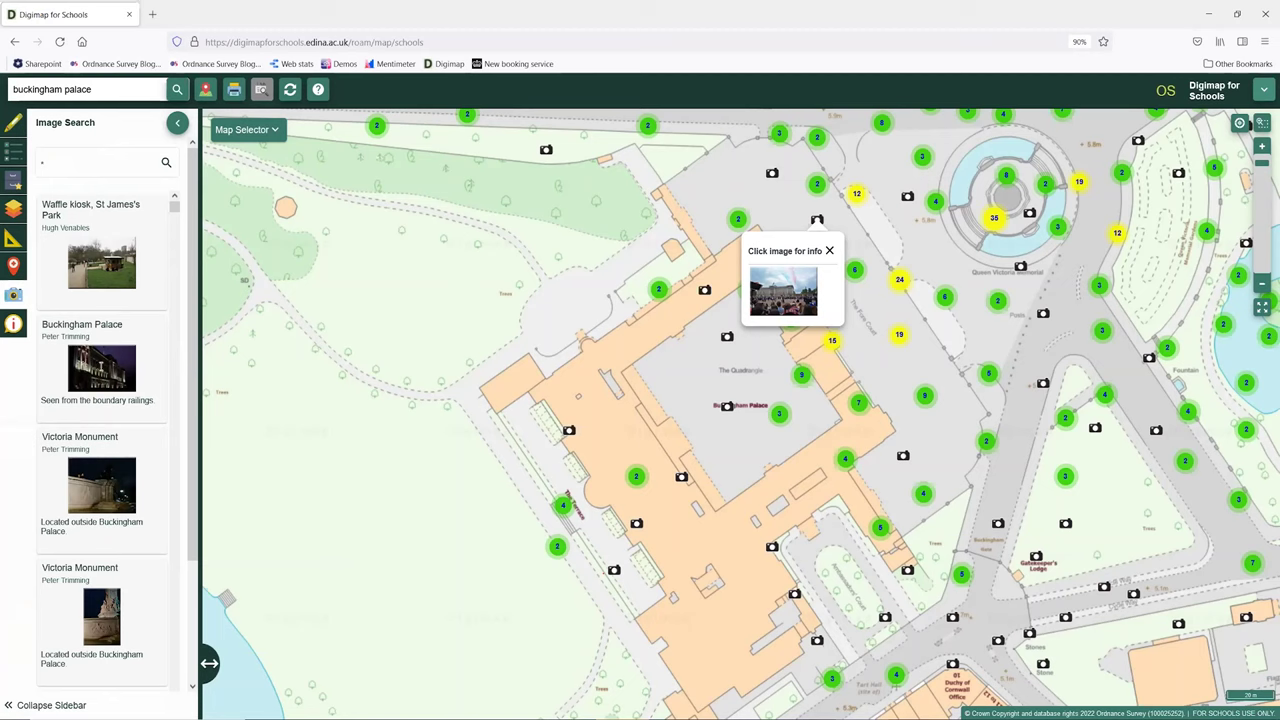
# Clear the Geograph image search so no photos are plotted, and return to the main list of map tools.
pyautogui.click(61, 164)
pyautogui.press('BackSpace')
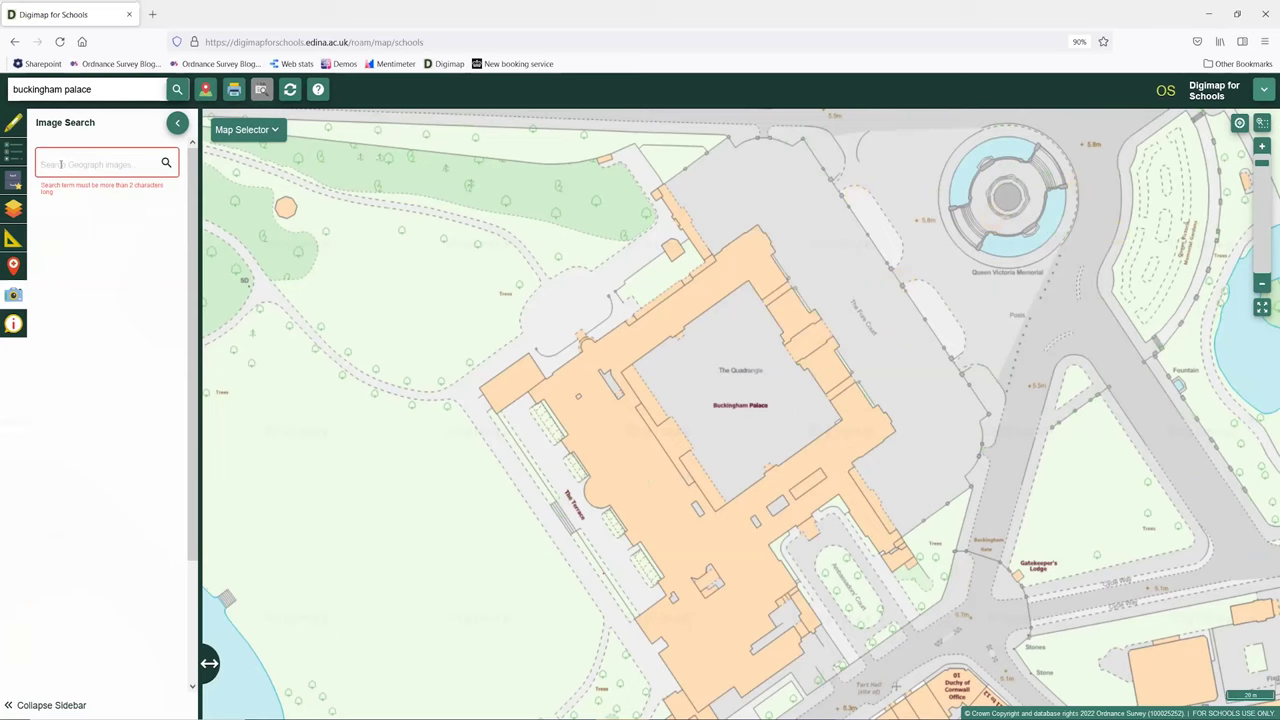
pyautogui.click(178, 124)
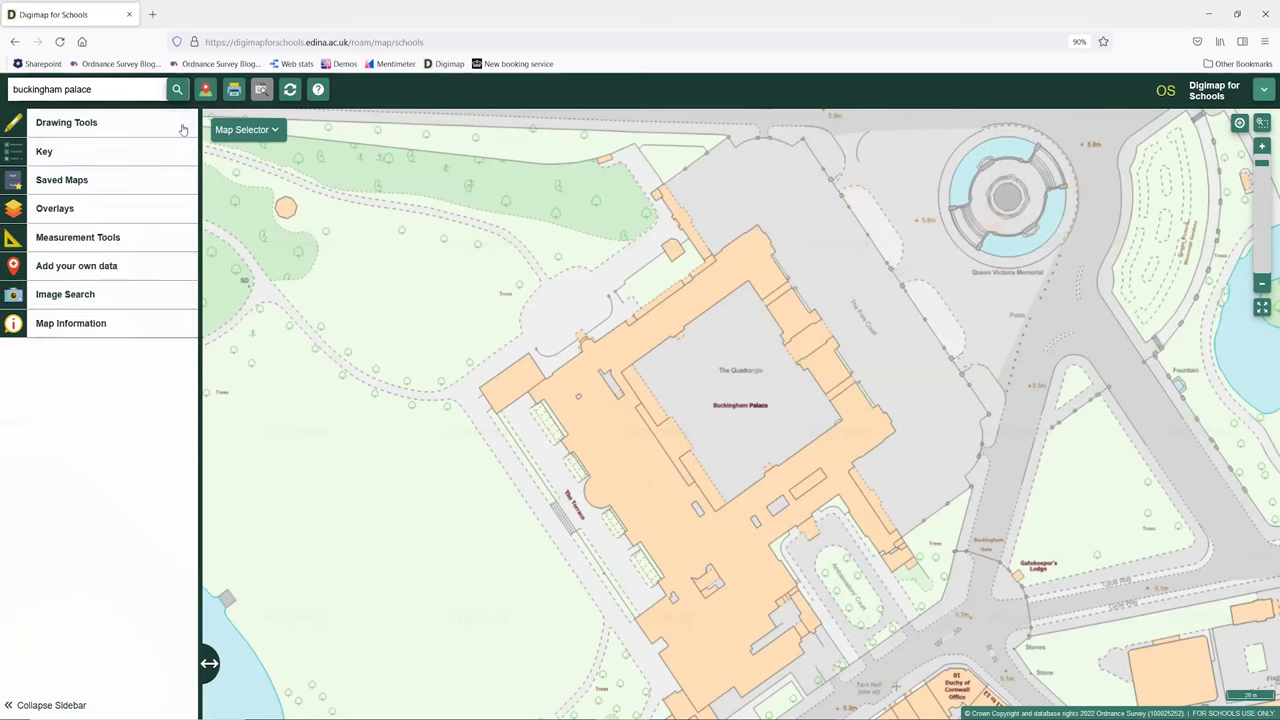
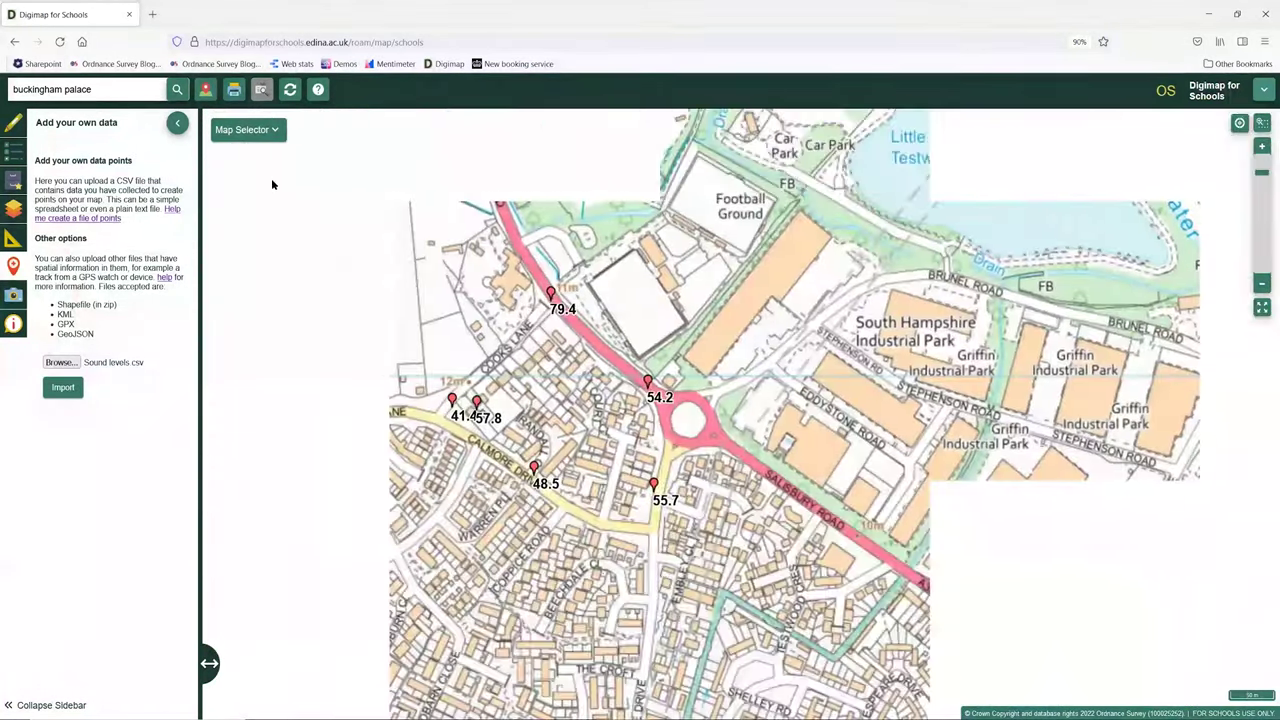
# Set Aerial as the comparison base map and fade fully from the Ordnance Survey map to aerial imagery beneath the sound level points.
pyautogui.click(275, 130)
pyautogui.click(221, 224)
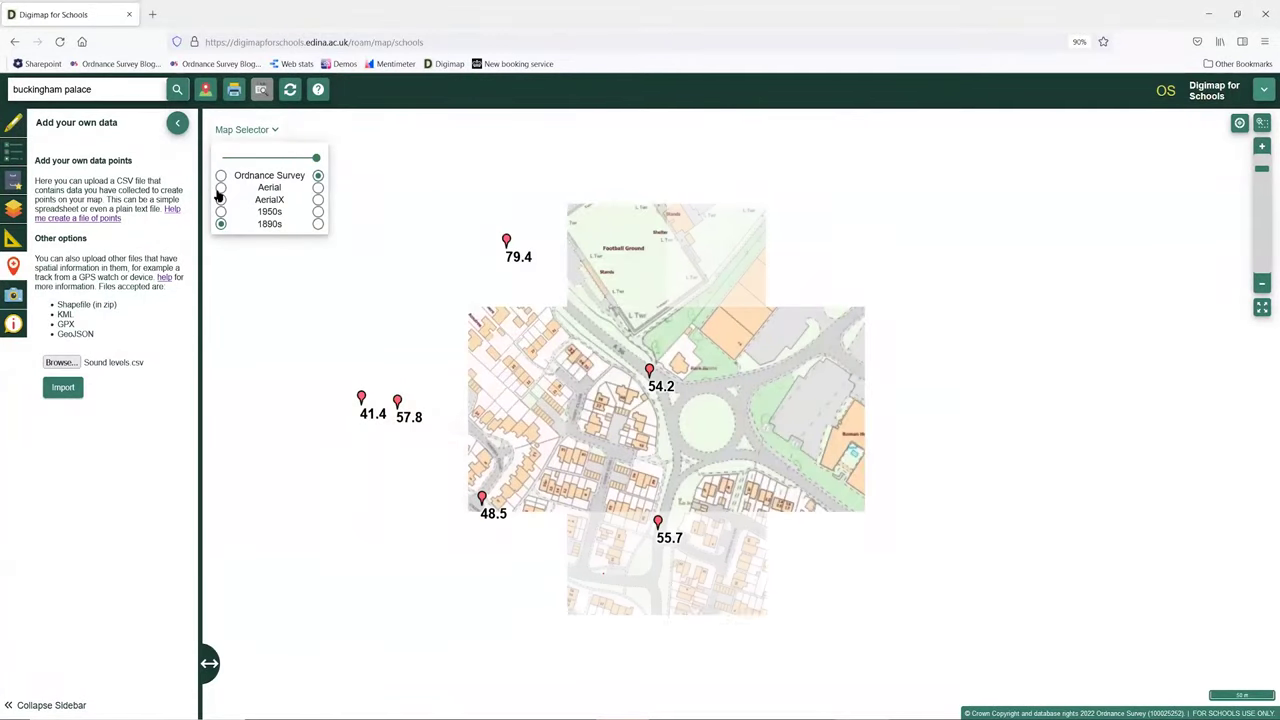
pyautogui.click(221, 187)
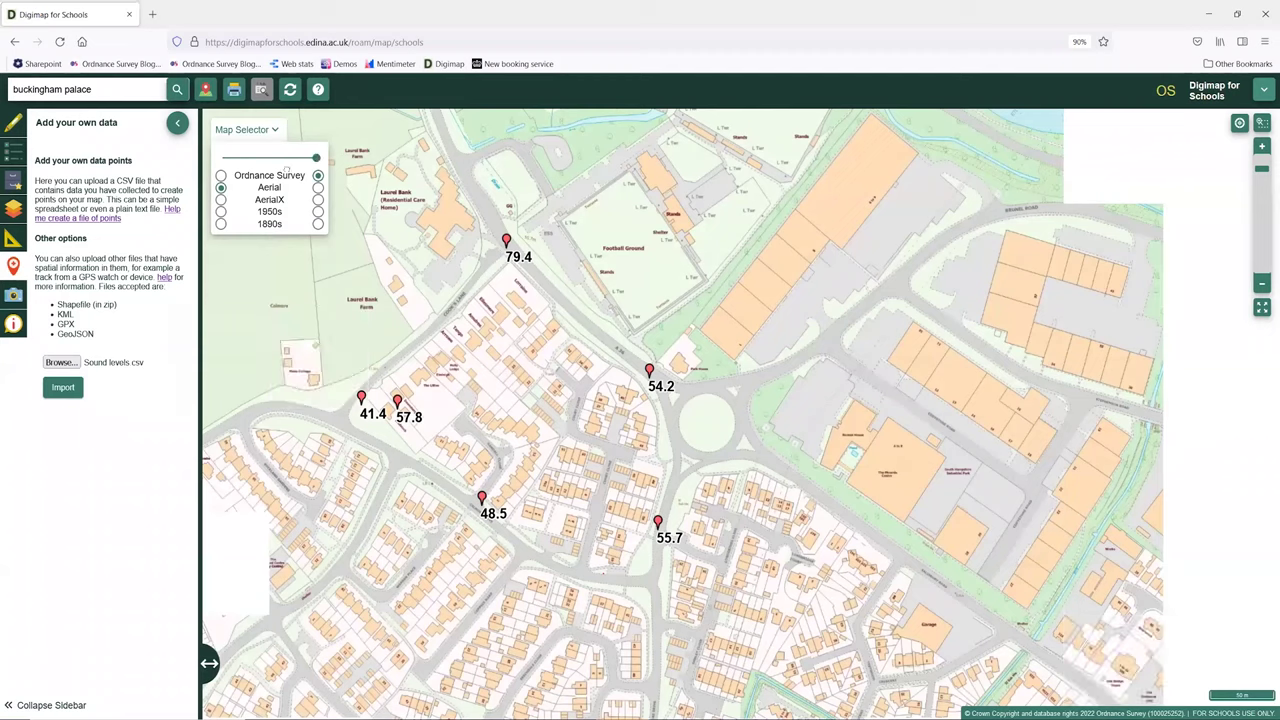
pyautogui.moveTo(316, 158); pyautogui.dragTo(222, 158)
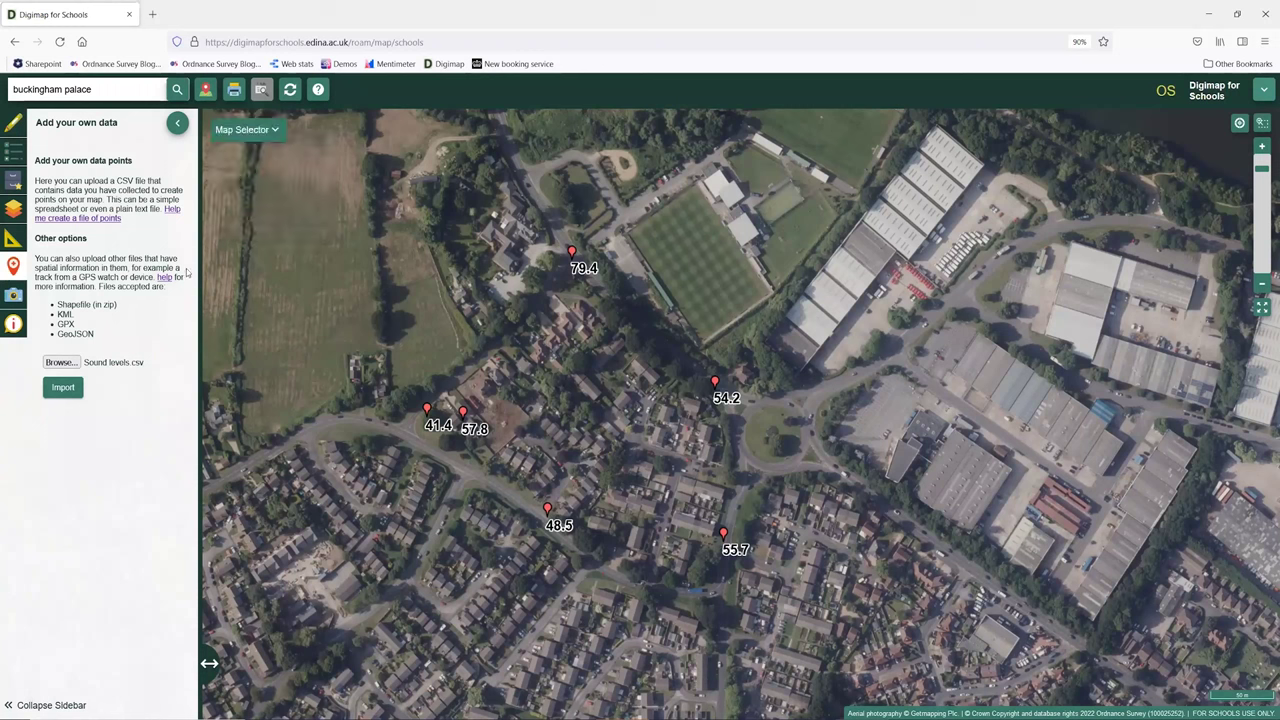
# Open the saved map Avon Beach CSV from the Secondary folder of Demo Maps, replacing the current drawings.
pyautogui.click(13, 182)
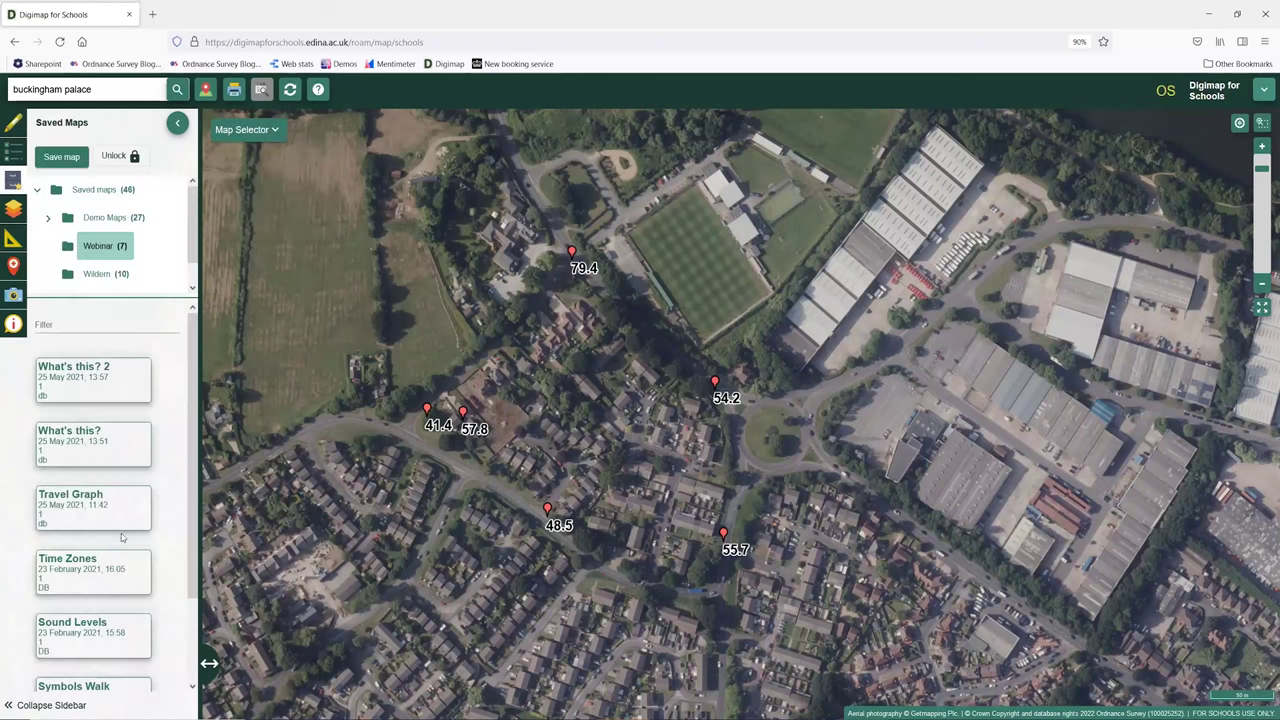
pyautogui.click(48, 217)
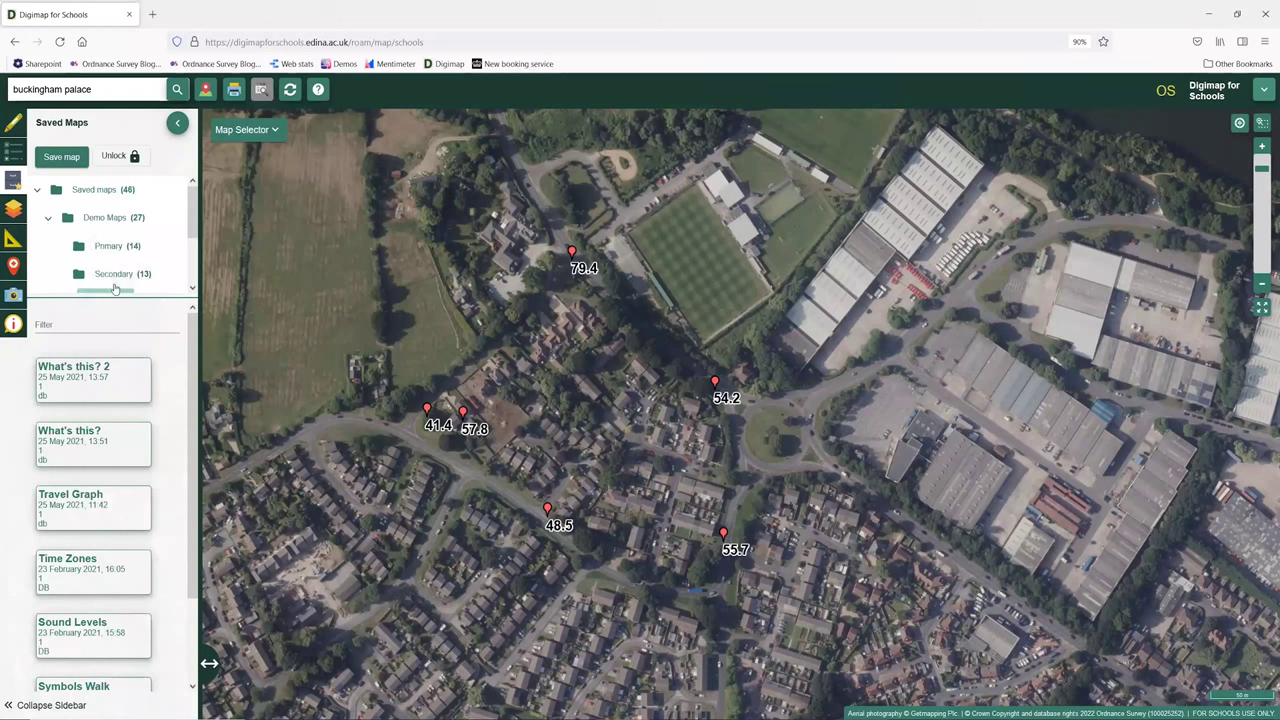
pyautogui.click(113, 273)
pyautogui.scroll(-5, 111, 606)
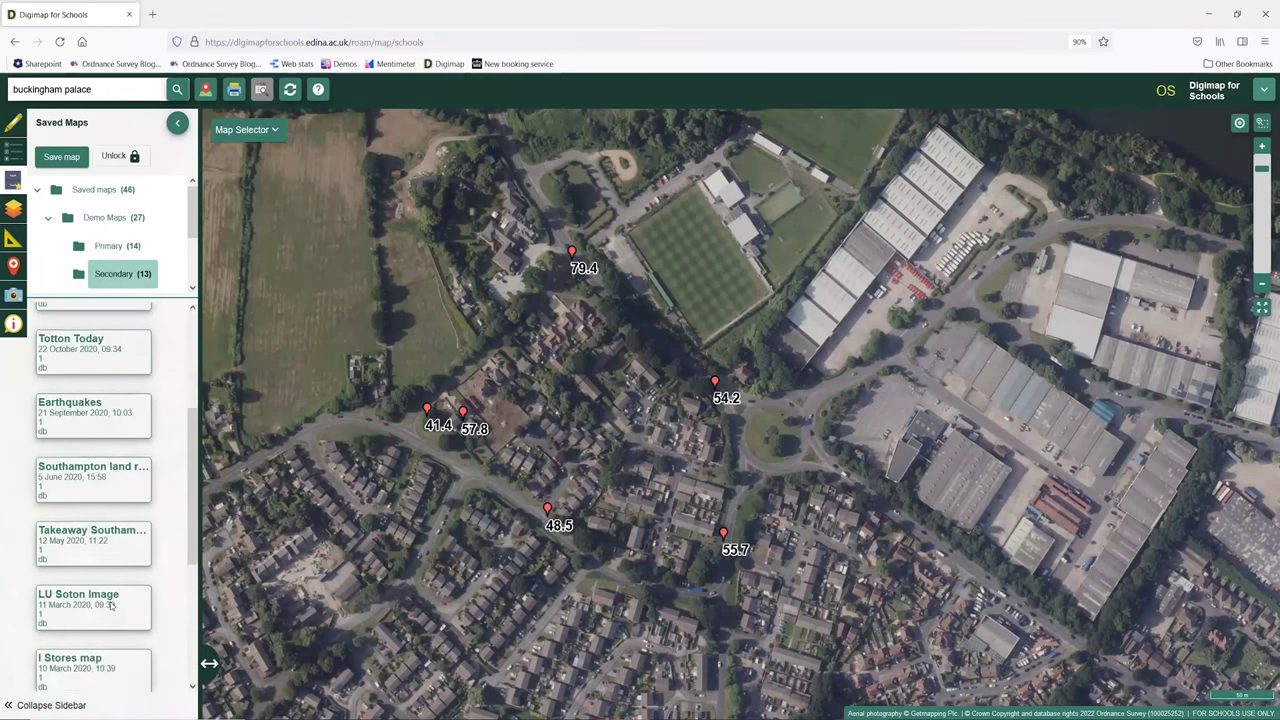
pyautogui.scroll(-2, 111, 606)
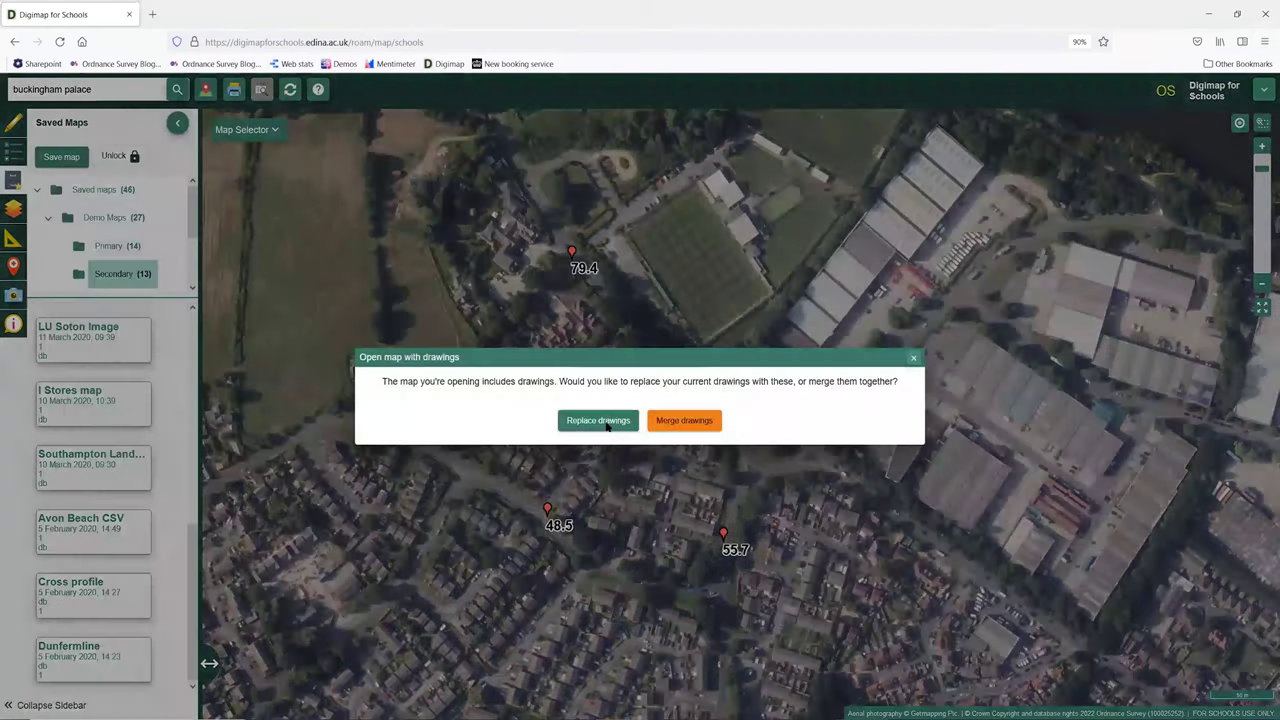
pyautogui.click(605, 420)
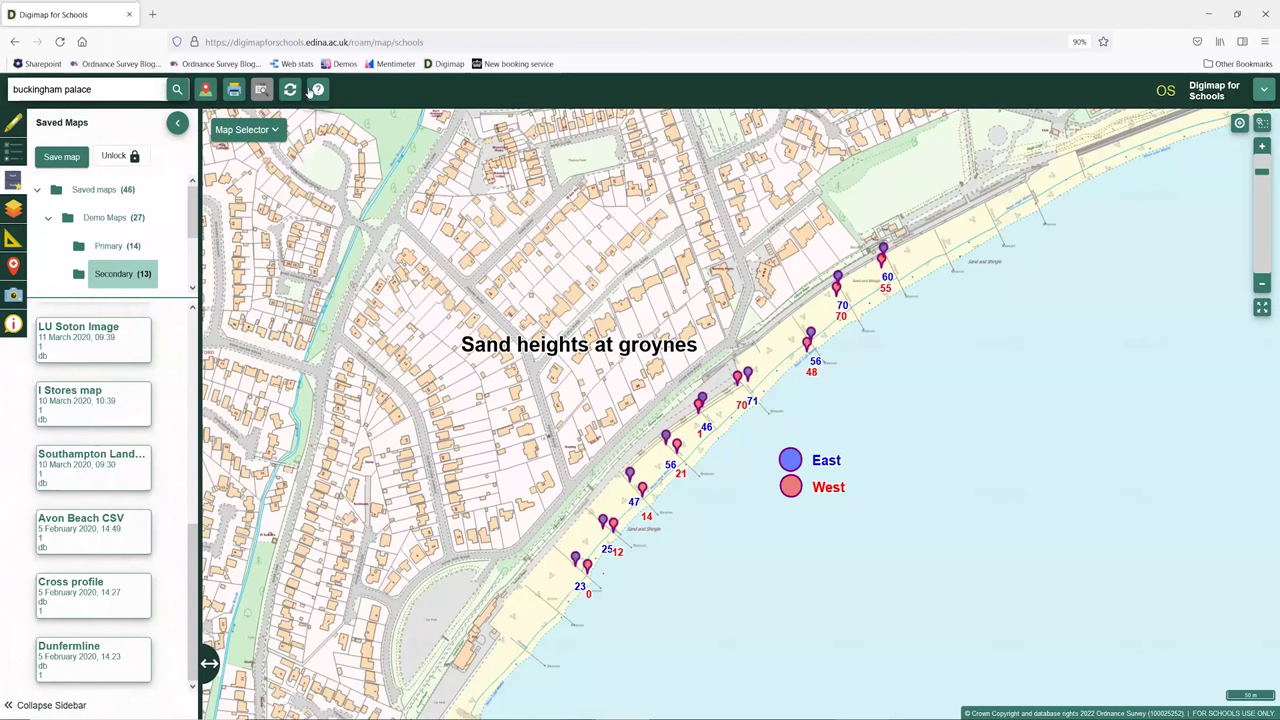
# Reset the map to clear the saved map and its drawings, and show the full world extent.
pyautogui.press('F5')
pyautogui.click(665, 425)
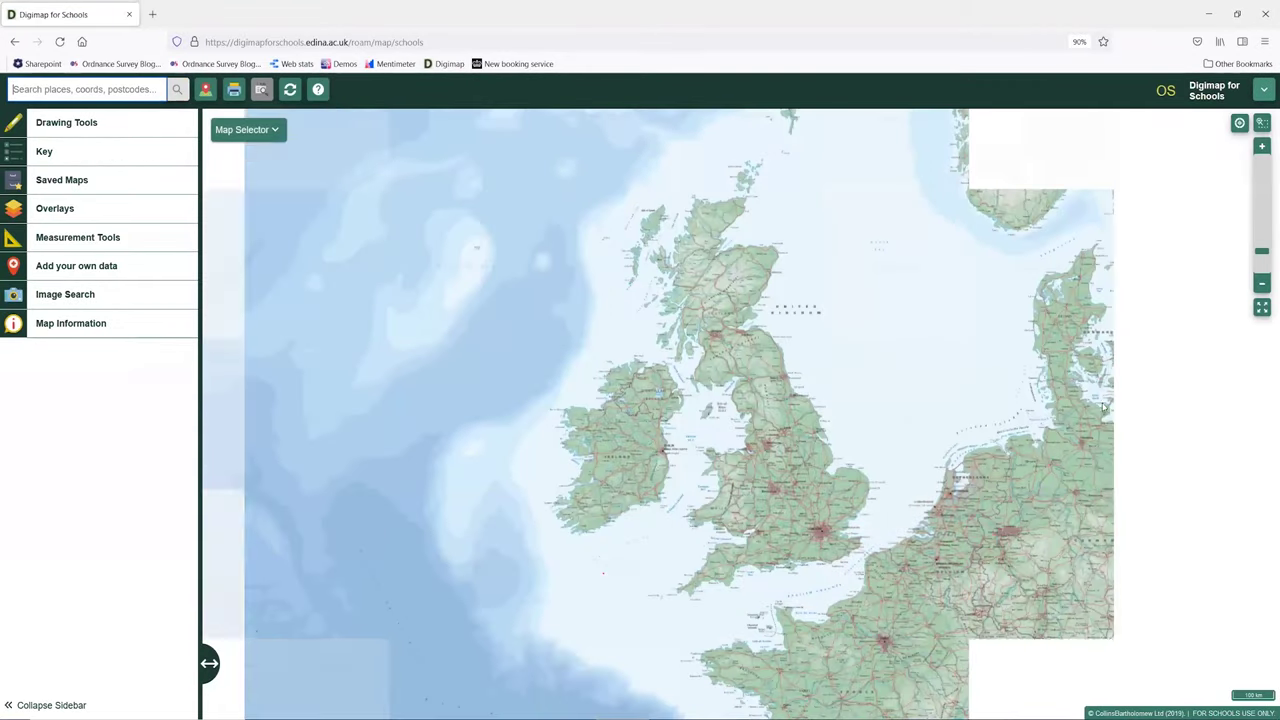
pyautogui.click(1262, 309)
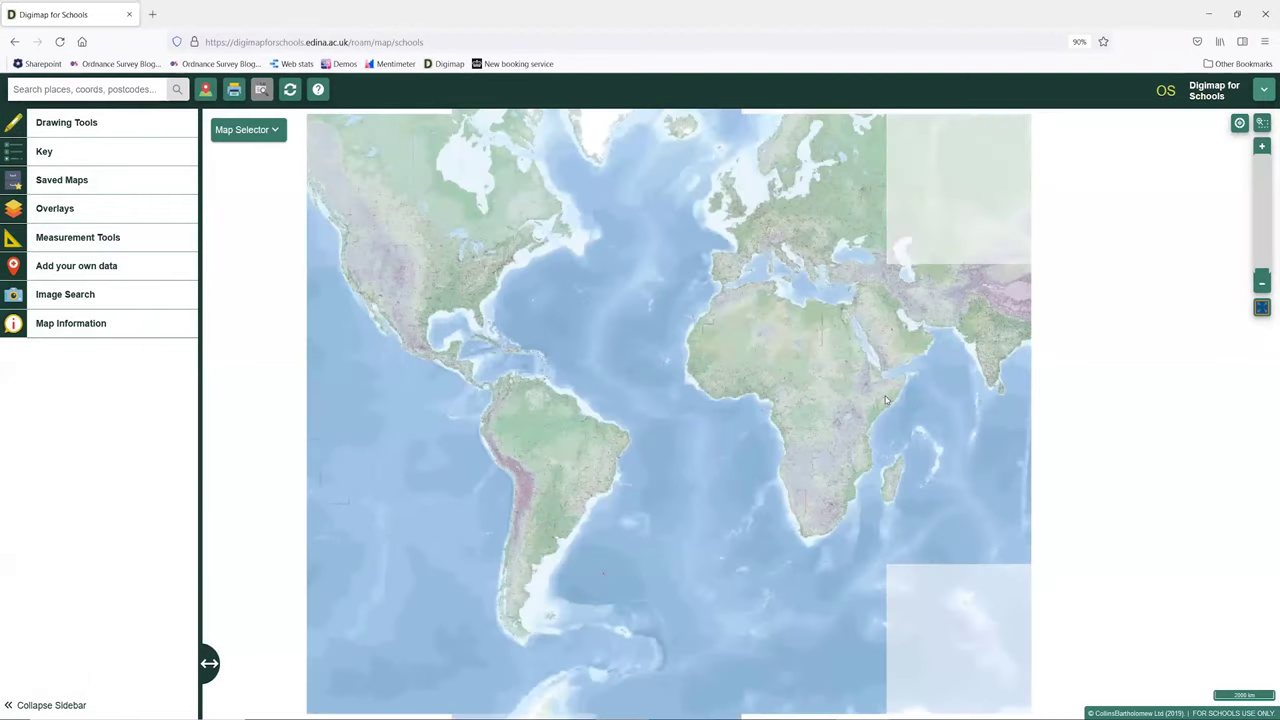
# Show the Volcanoes and Tectonic Plate Boundaries overlays from World Physical Geography on the world map.
pyautogui.click(14, 212)
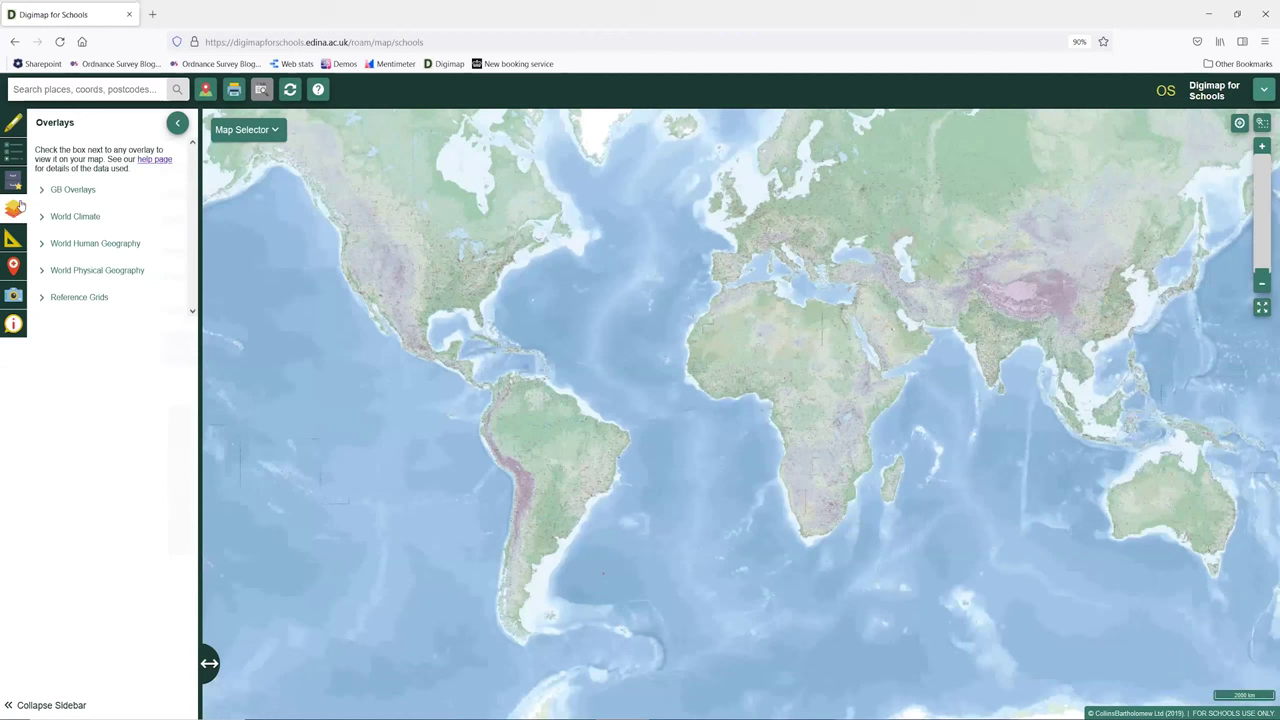
pyautogui.click(42, 275)
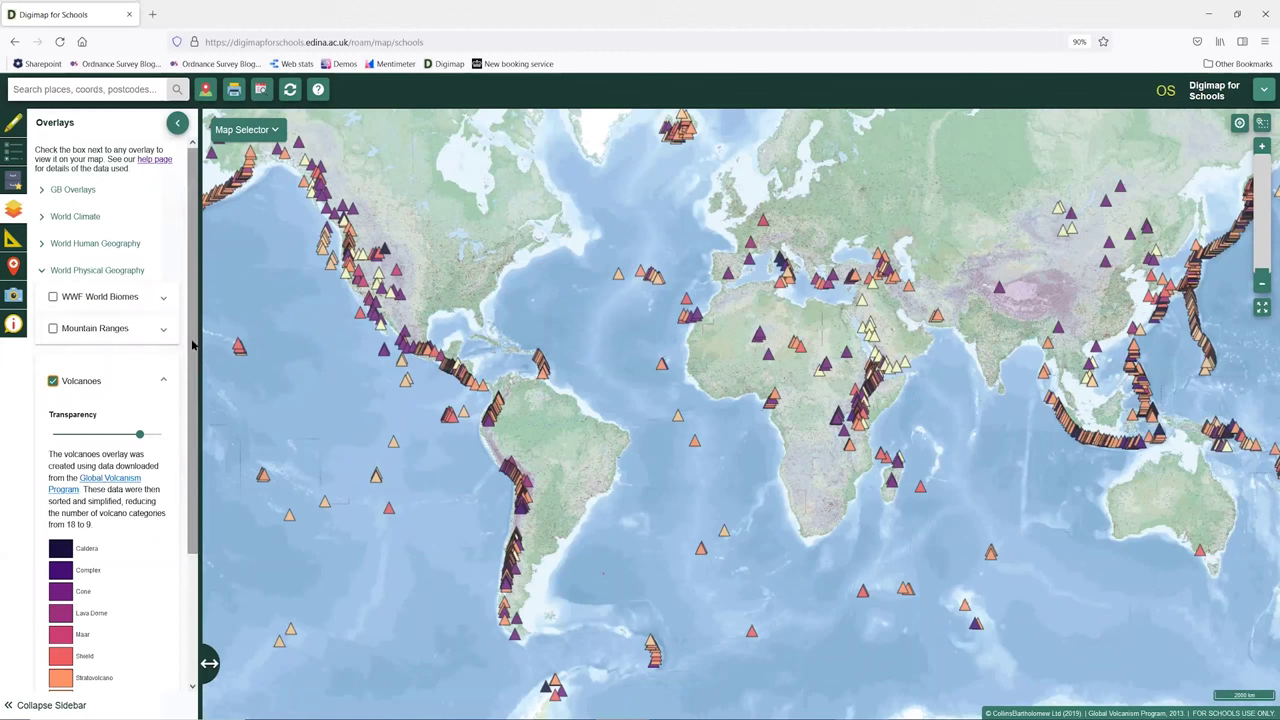
pyautogui.scroll(-2, 179, 443)
pyautogui.scroll(-1, 179, 443)
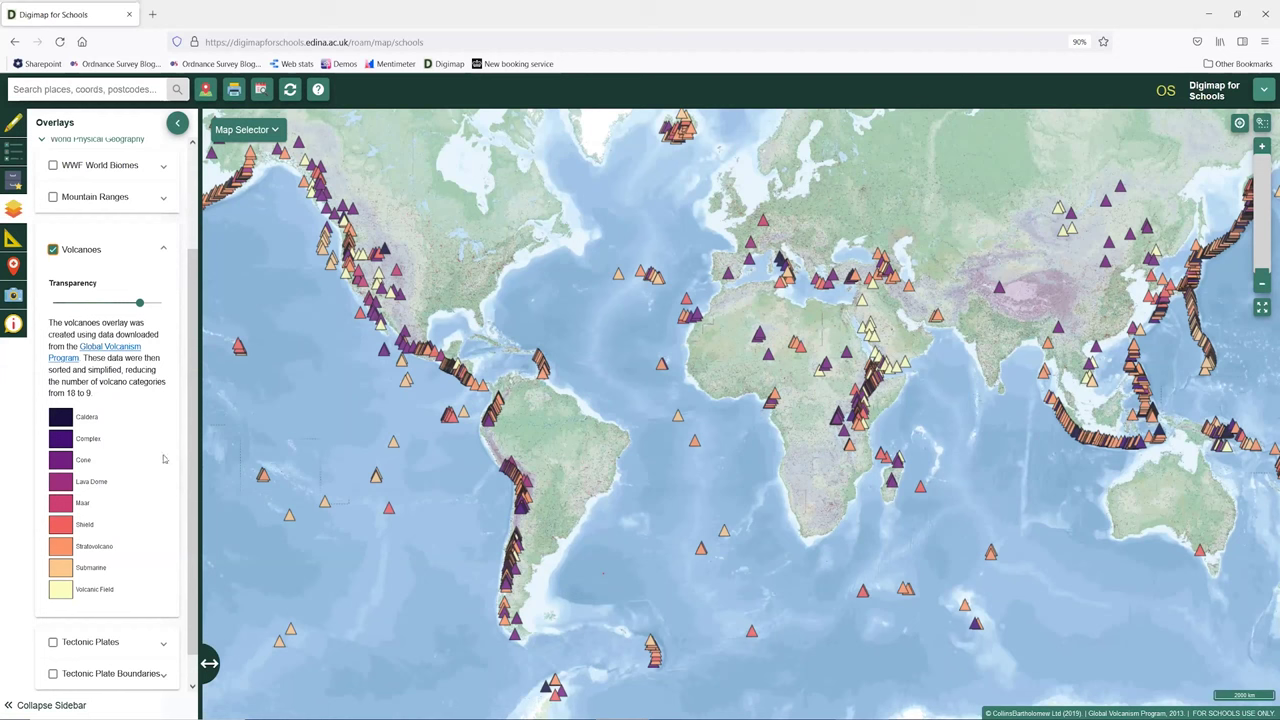
pyautogui.scroll(-1, 187, 482)
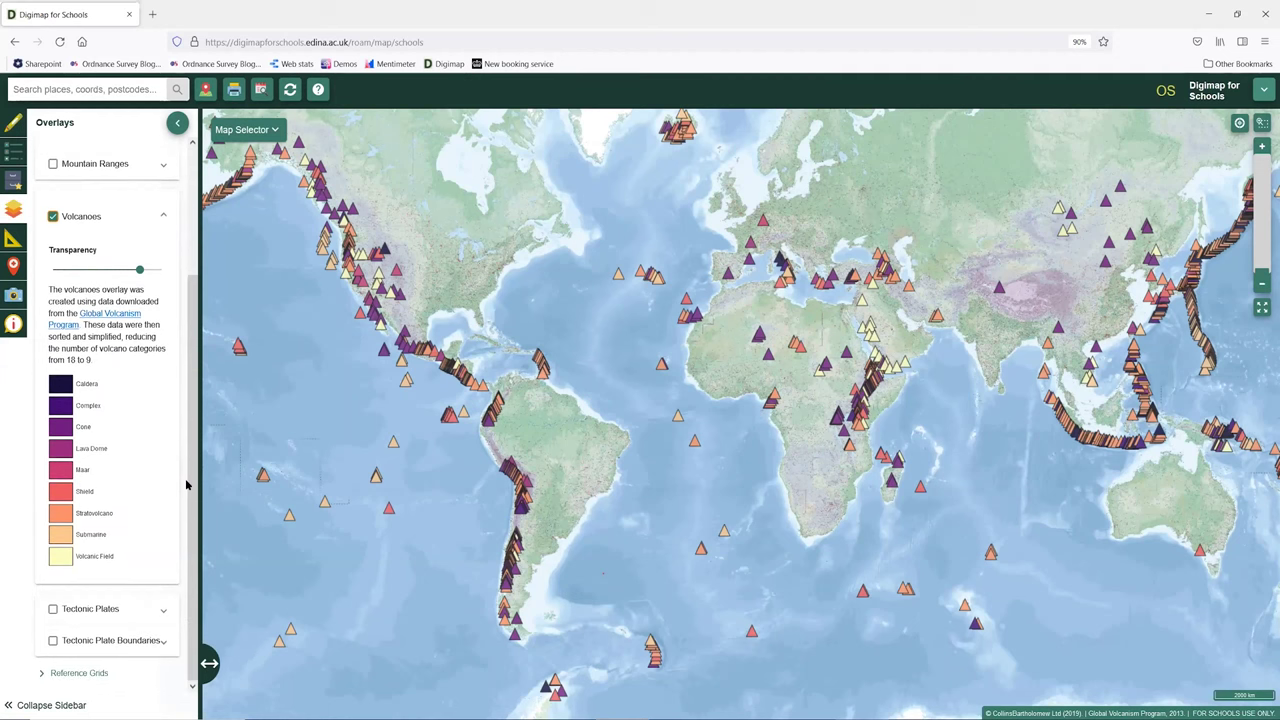
pyautogui.click(53, 641)
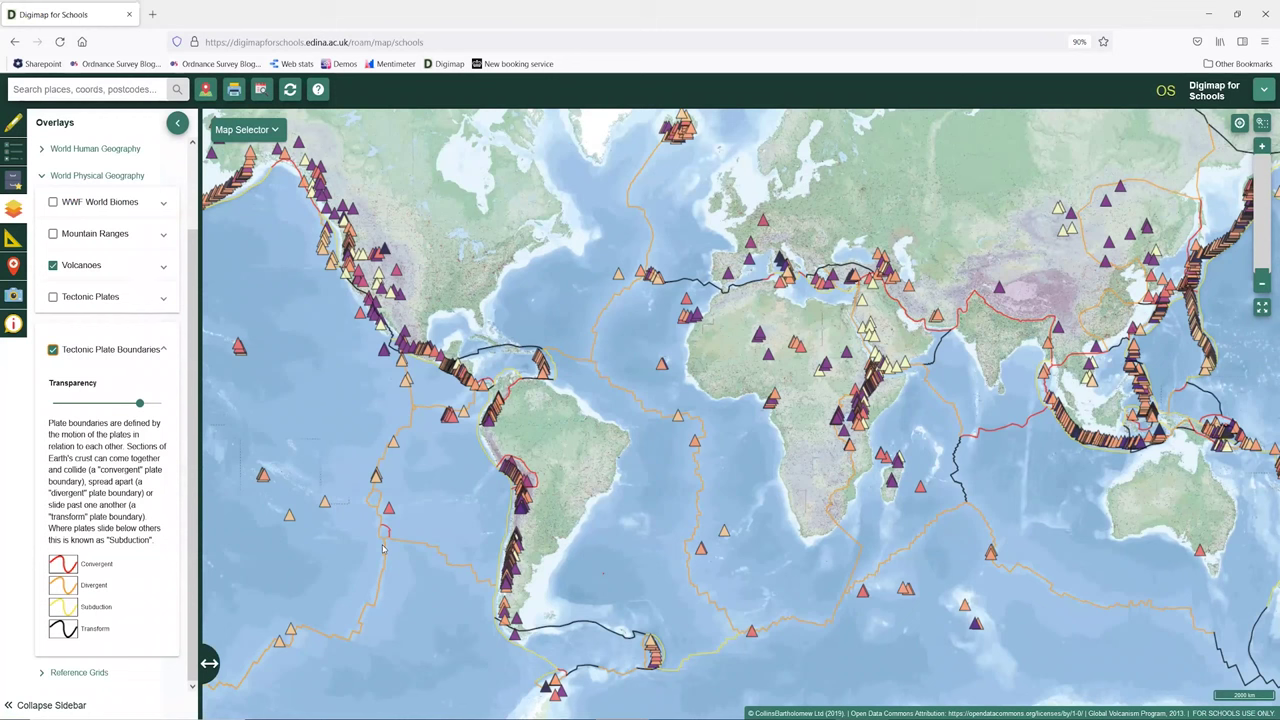
# Replace the Tectonic Plate Boundaries and Volcanoes overlays with the Mountain Ranges overlay.
pyautogui.click(53, 349)
pyautogui.click(53, 360)
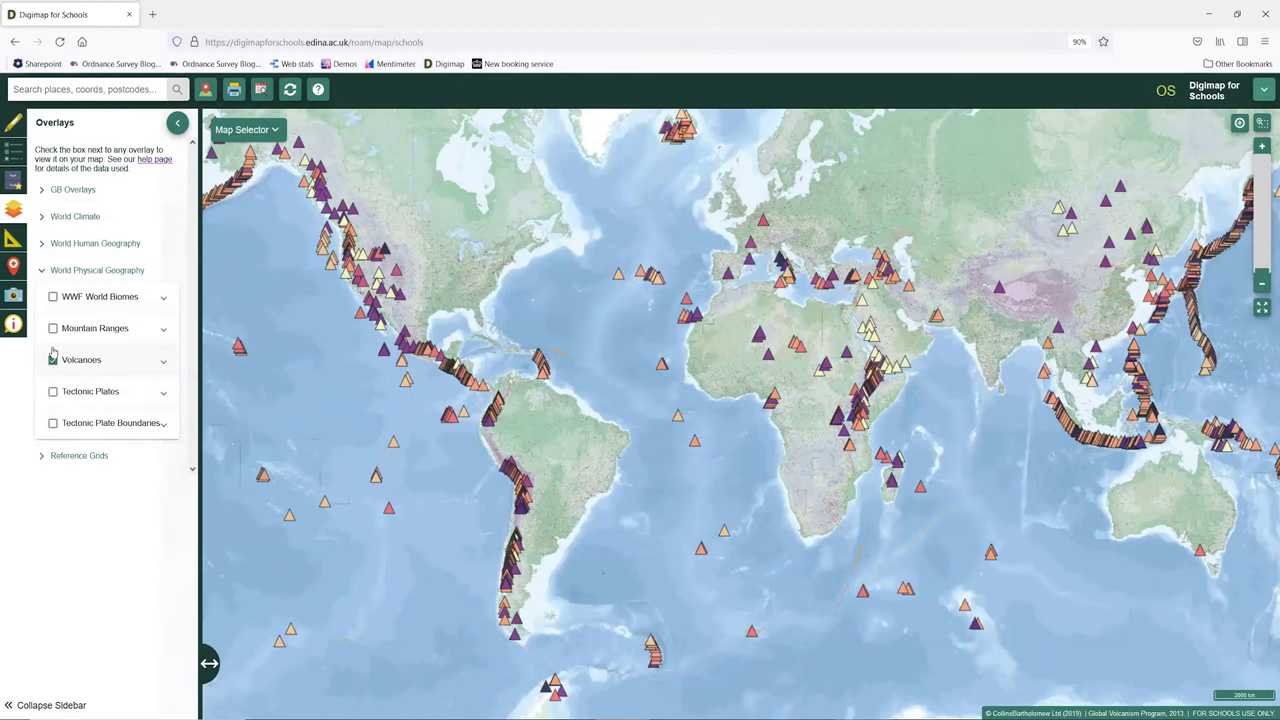
pyautogui.press('space')
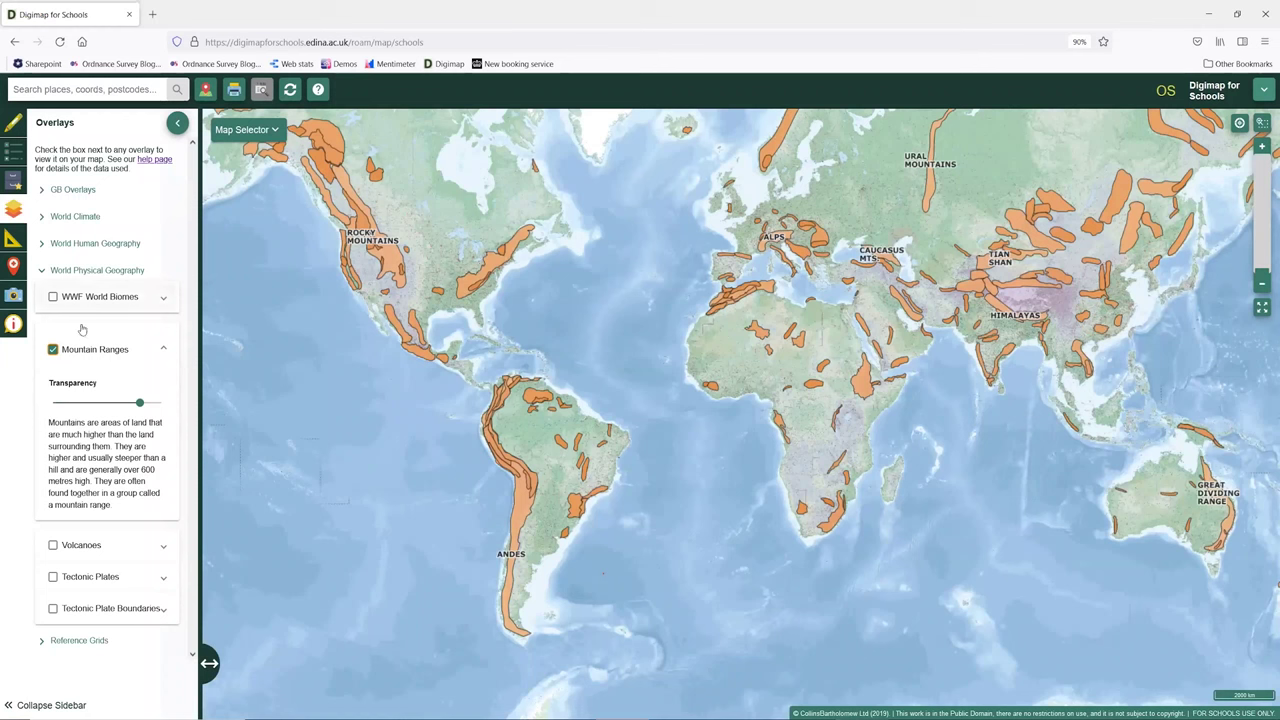
# Swap the Mountain Ranges overlay for WWF World Biomes and focus the map on Africa.
pyautogui.click(53, 351)
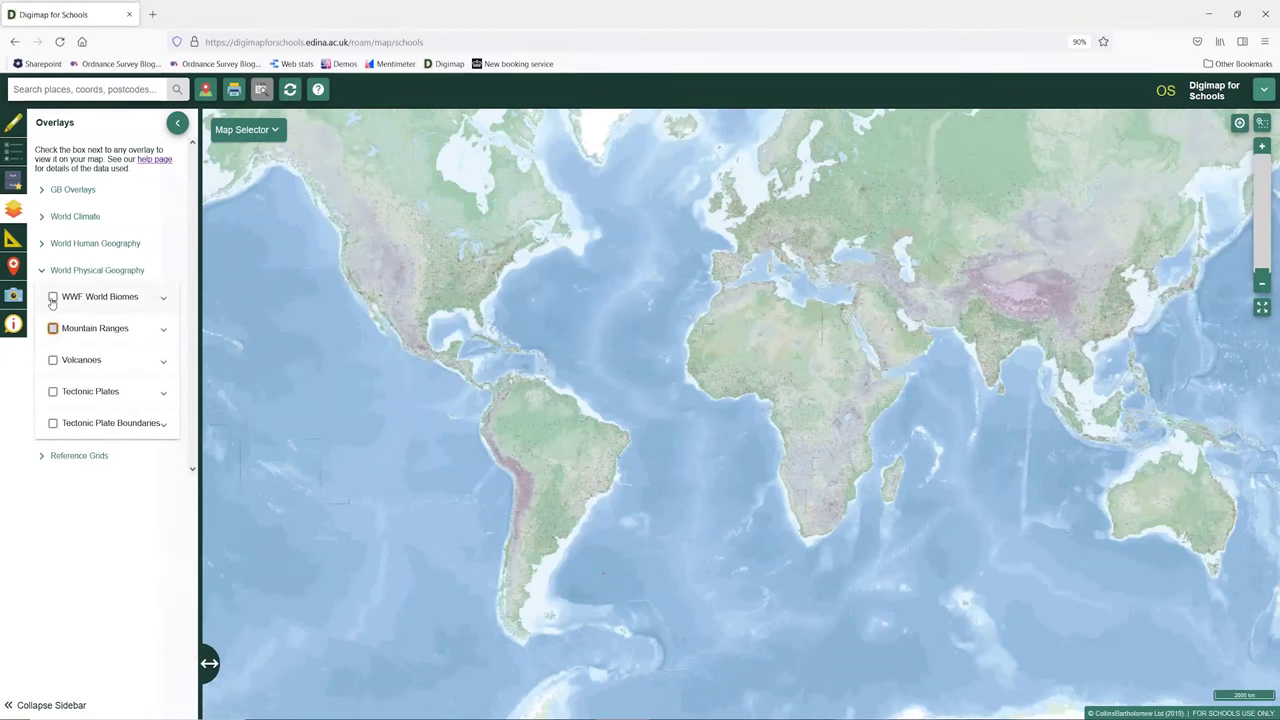
pyautogui.click(53, 297)
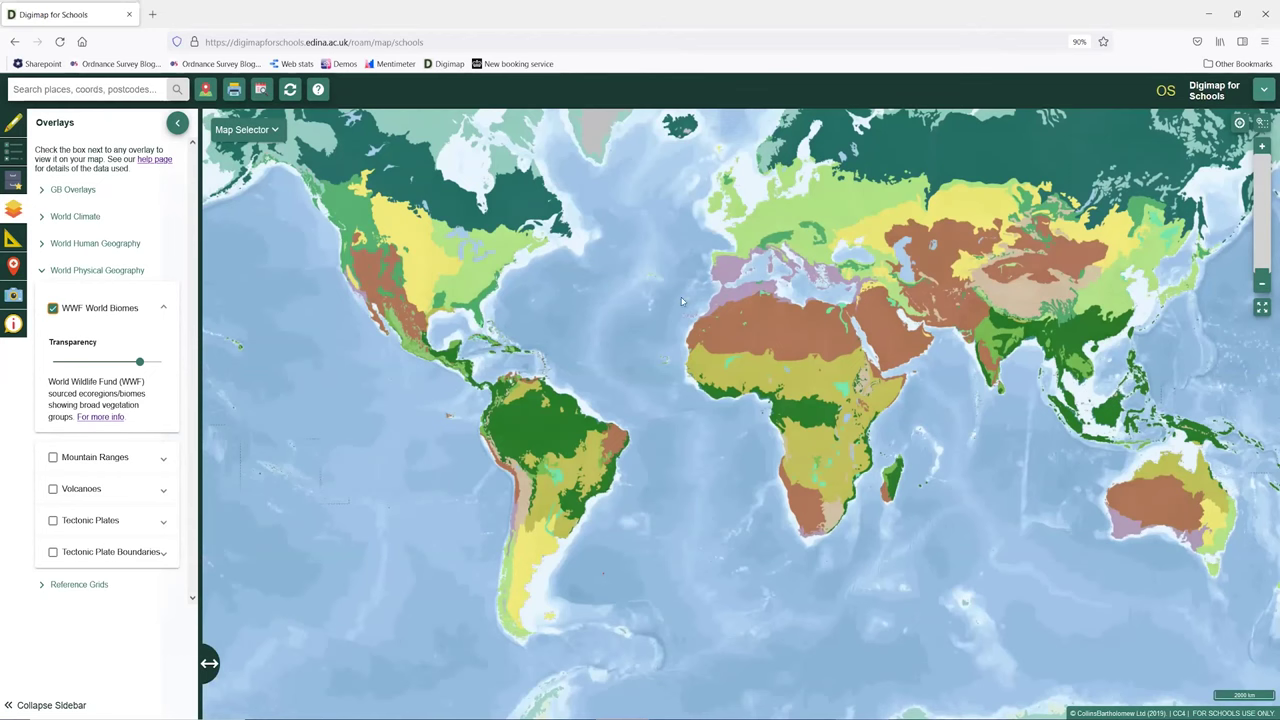
pyautogui.scroll(1, 744, 335)
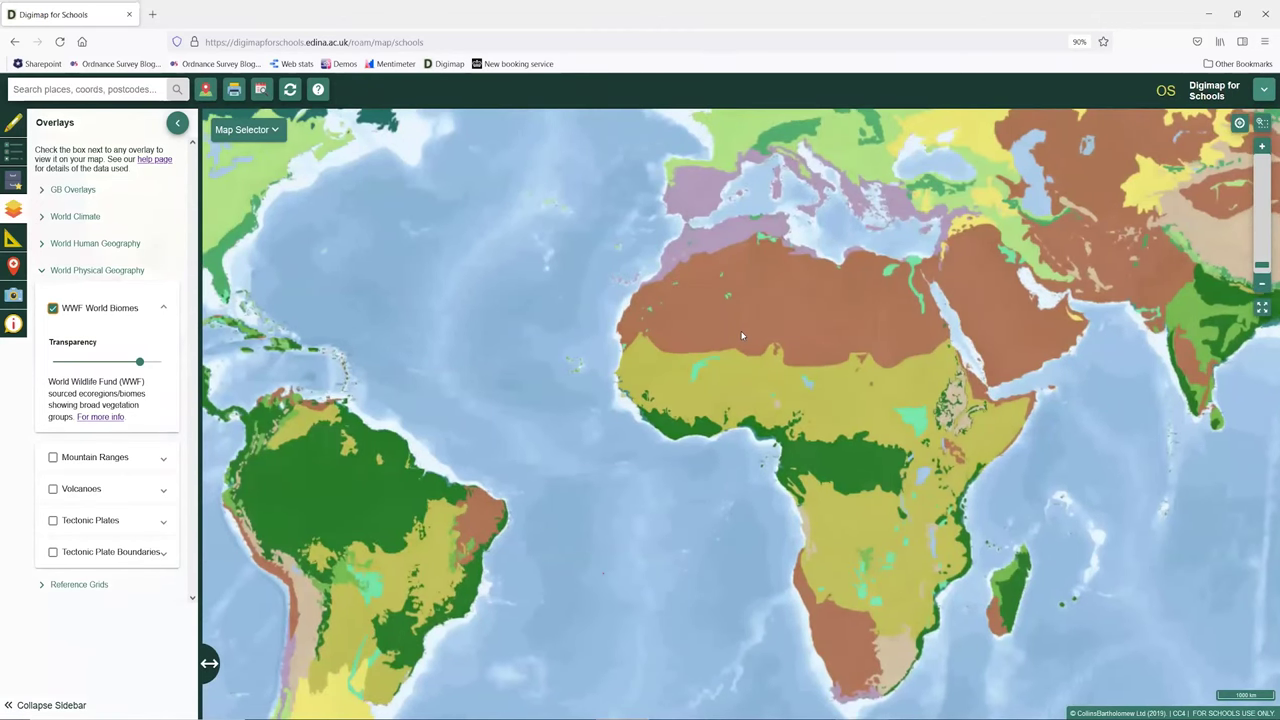
pyautogui.scroll(1, 742, 336)
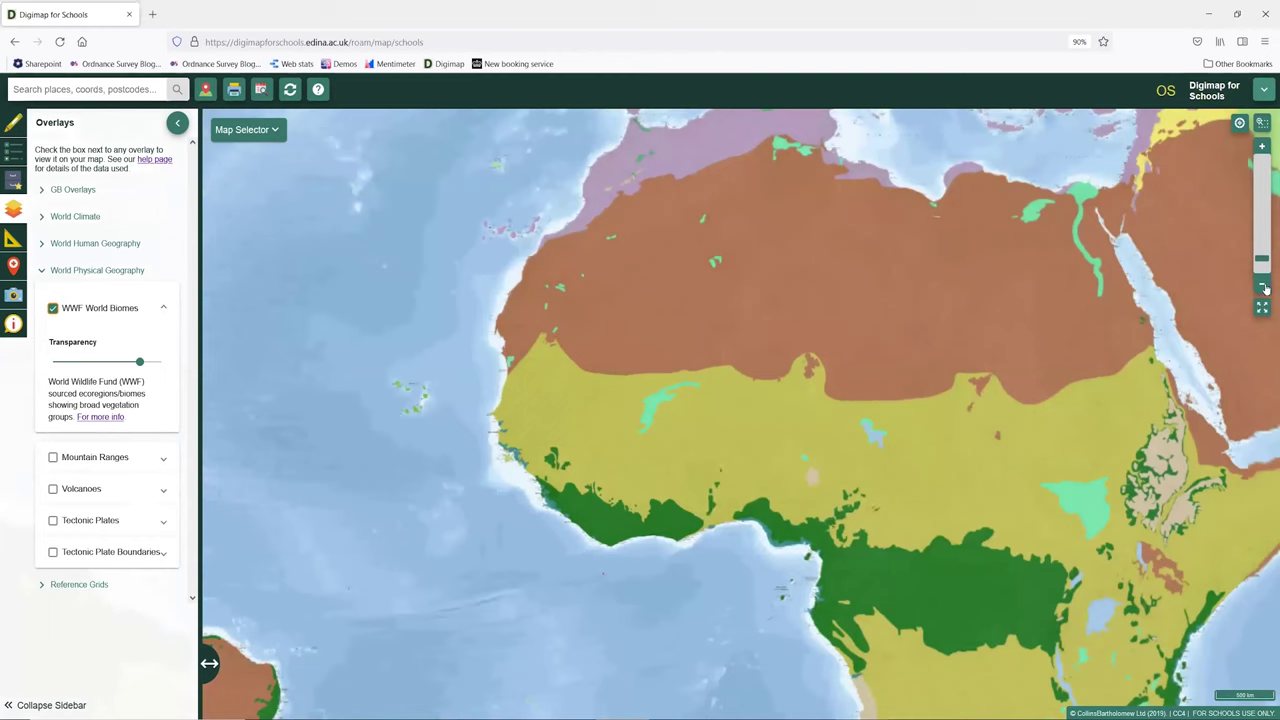
pyautogui.press('-')
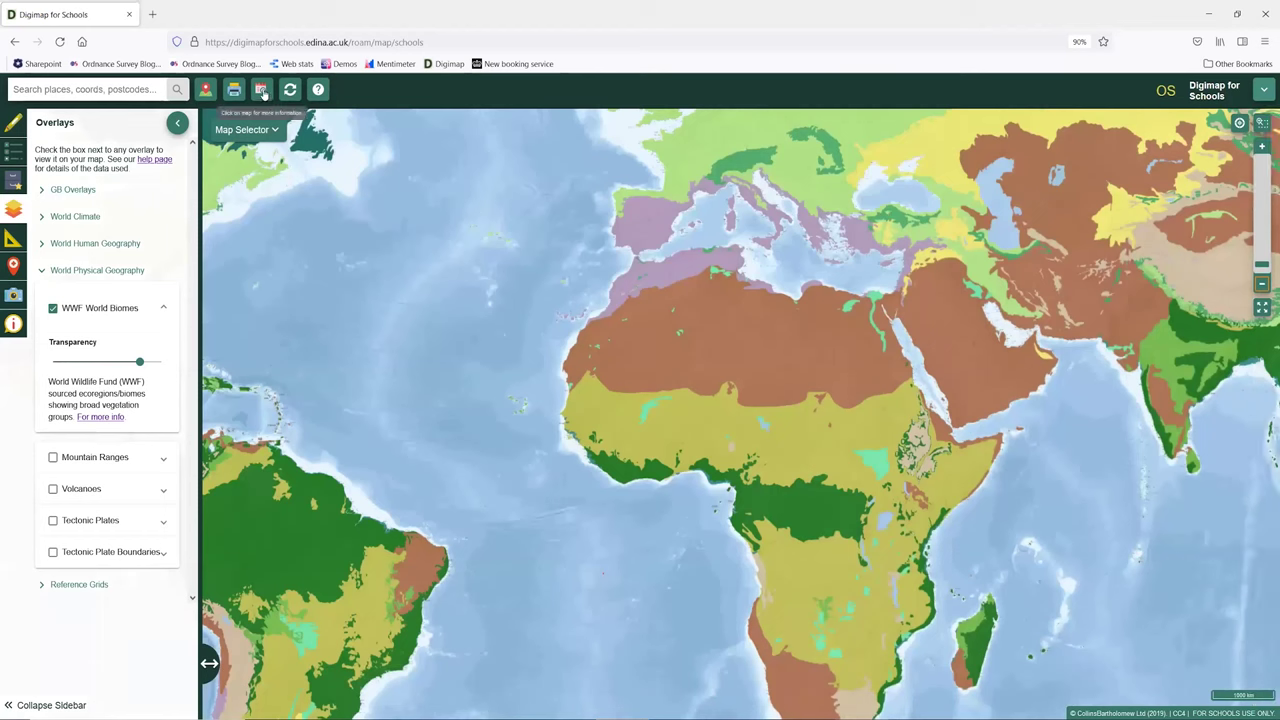
# Query the feature information for the biome covering the Sahara in North Africa, and close its details.
pyautogui.click(262, 91)
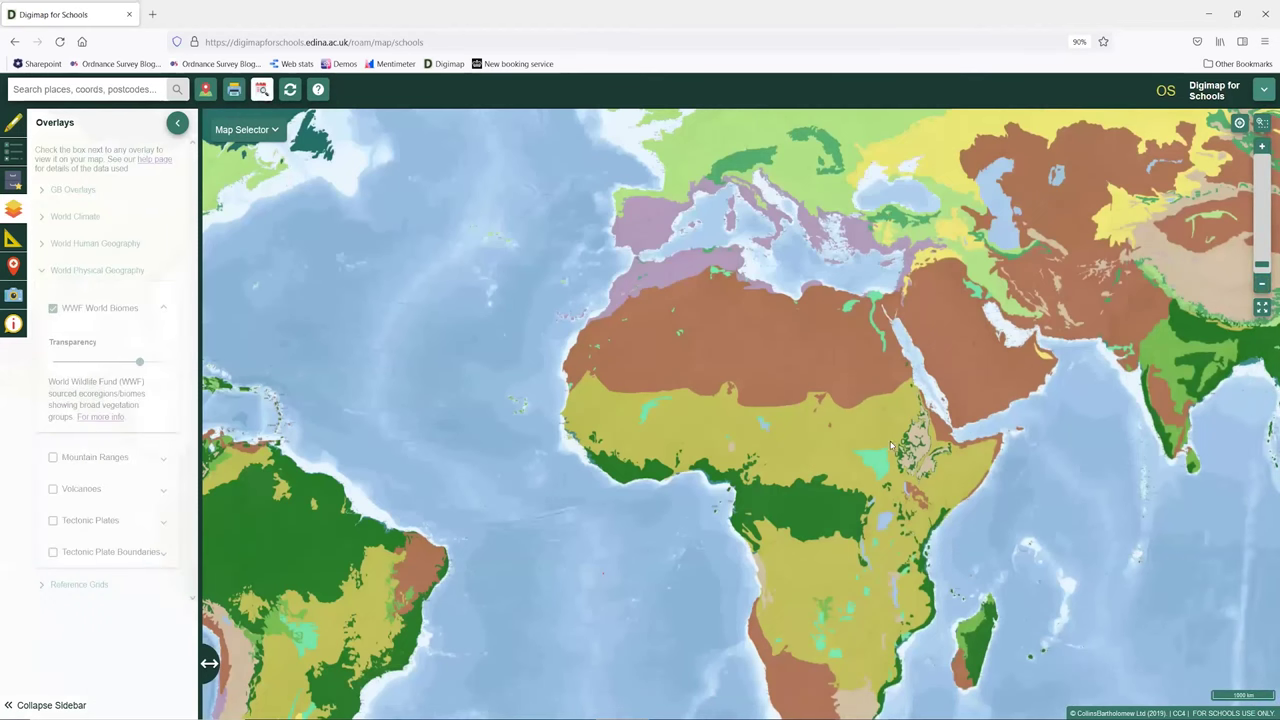
pyautogui.click(785, 358)
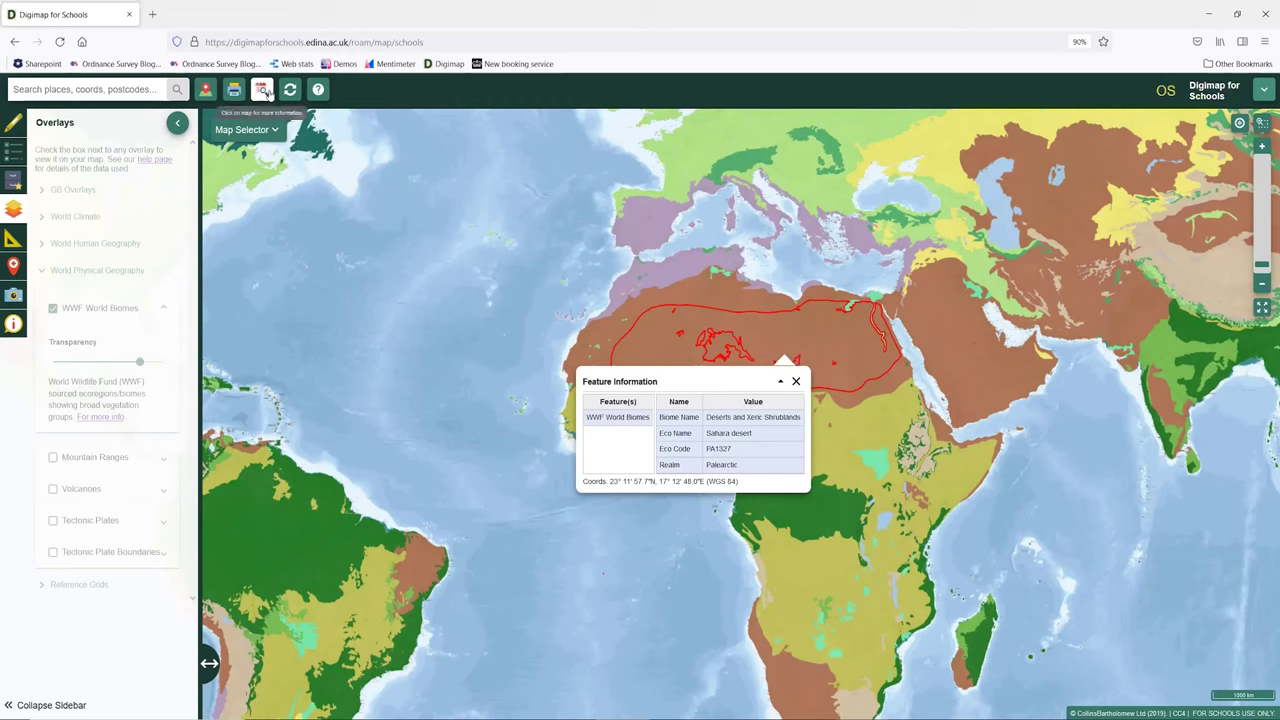
pyautogui.click(796, 381)
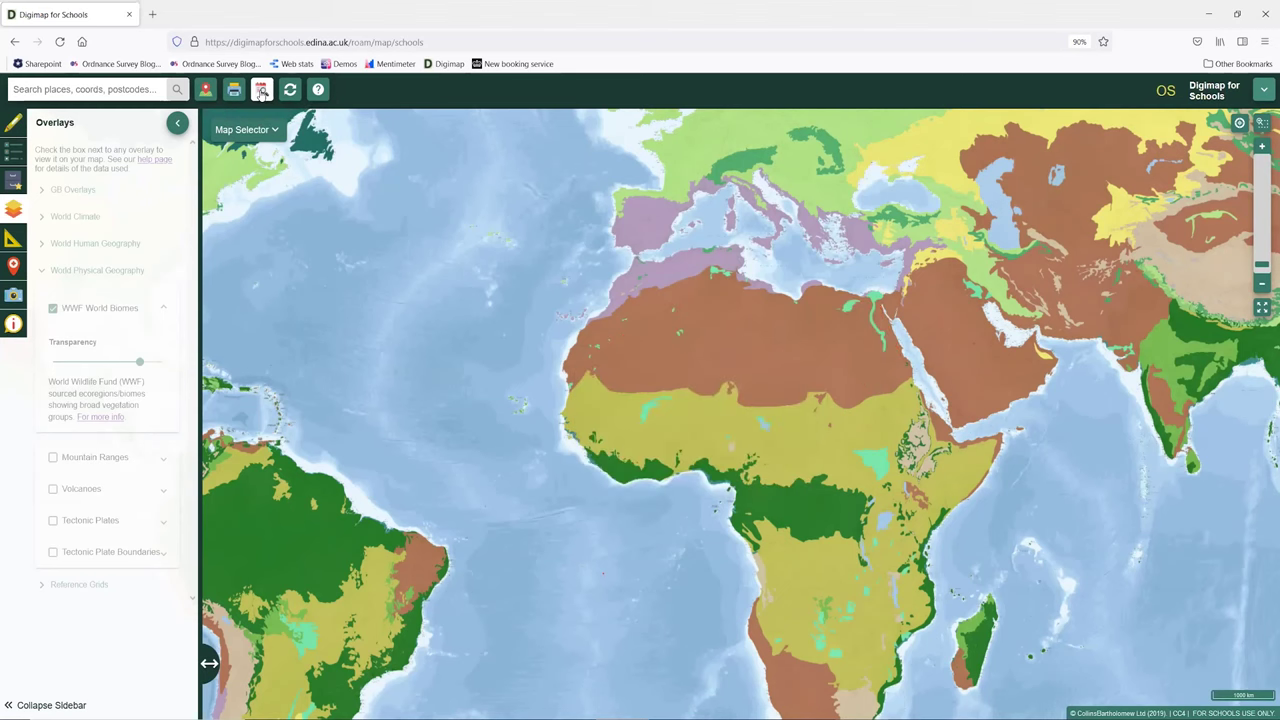
# Hide WWF World Biomes and show the Population Density overlay from World Human Geography, centring the map on Asia.
pyautogui.click(53, 309)
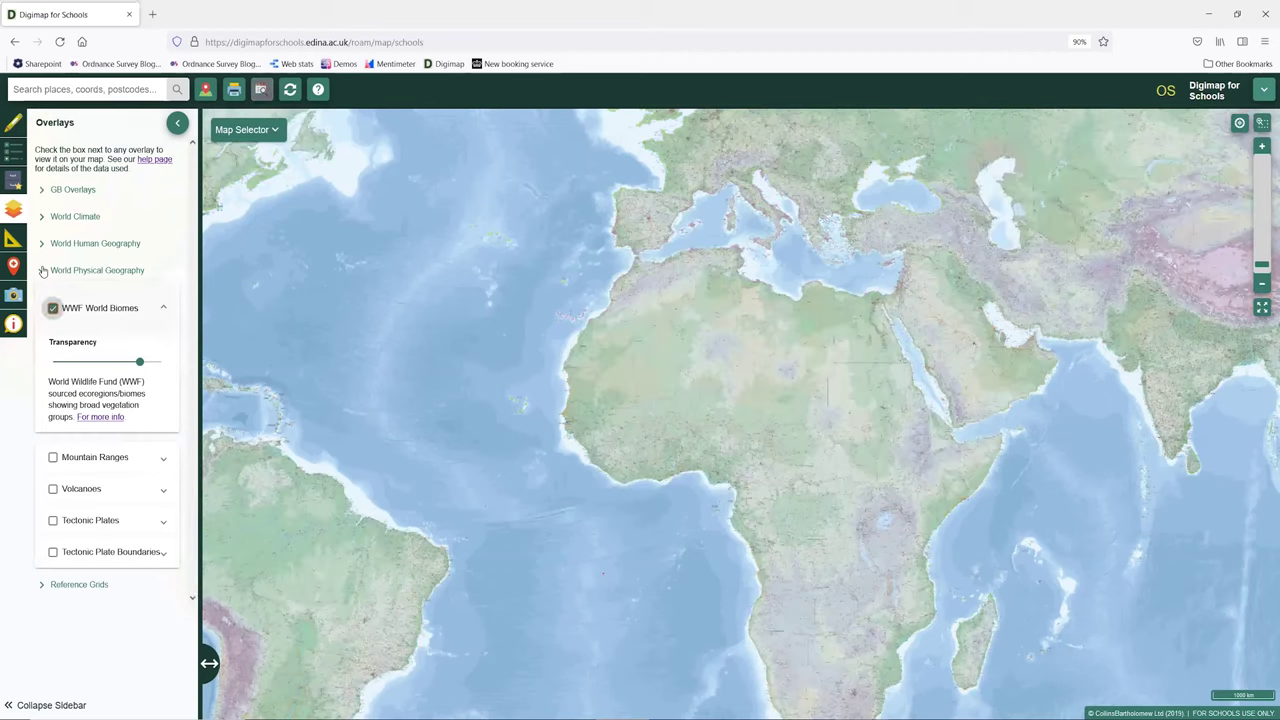
pyautogui.click(41, 270)
pyautogui.click(42, 244)
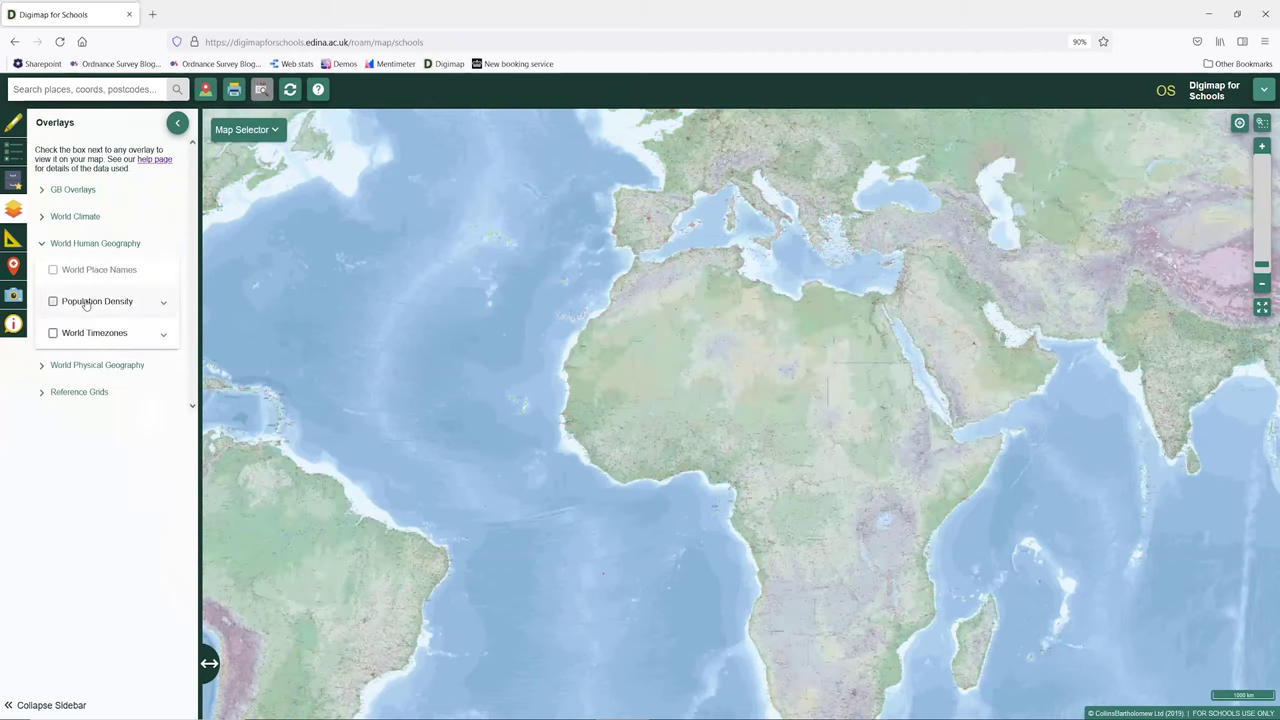
pyautogui.click(86, 301)
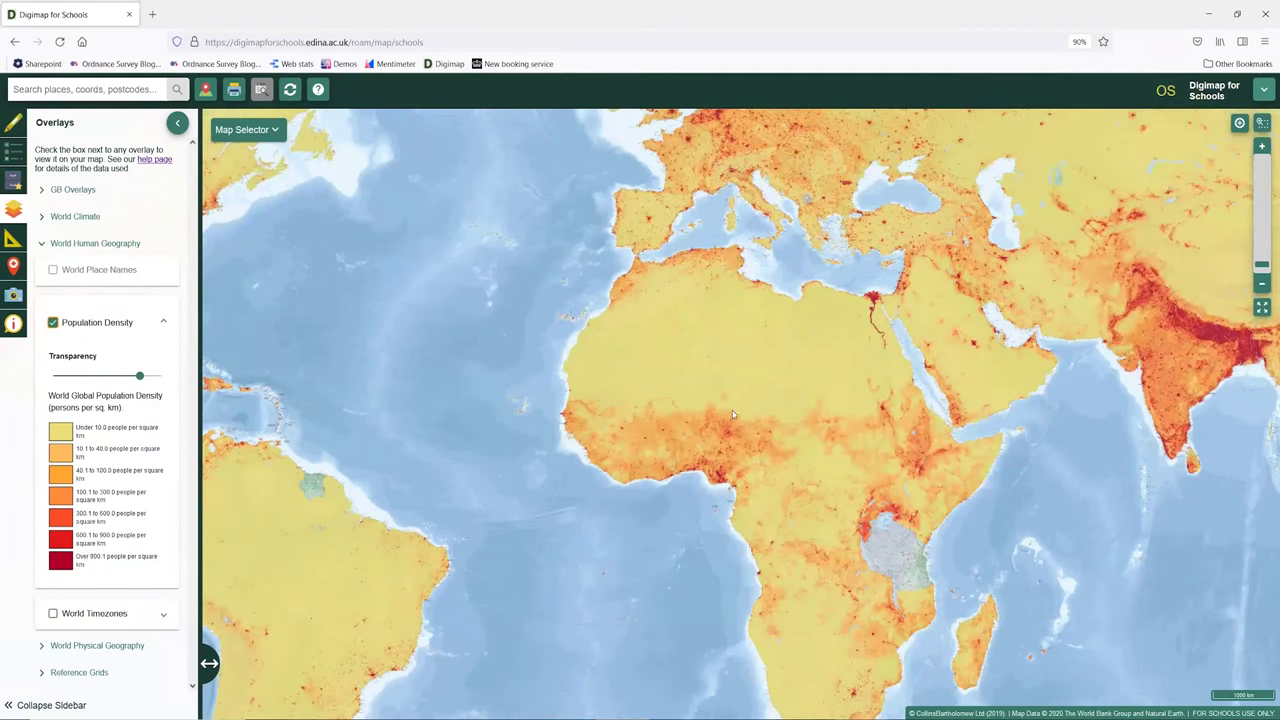
pyautogui.moveTo(788, 328); pyautogui.dragTo(436, 370)
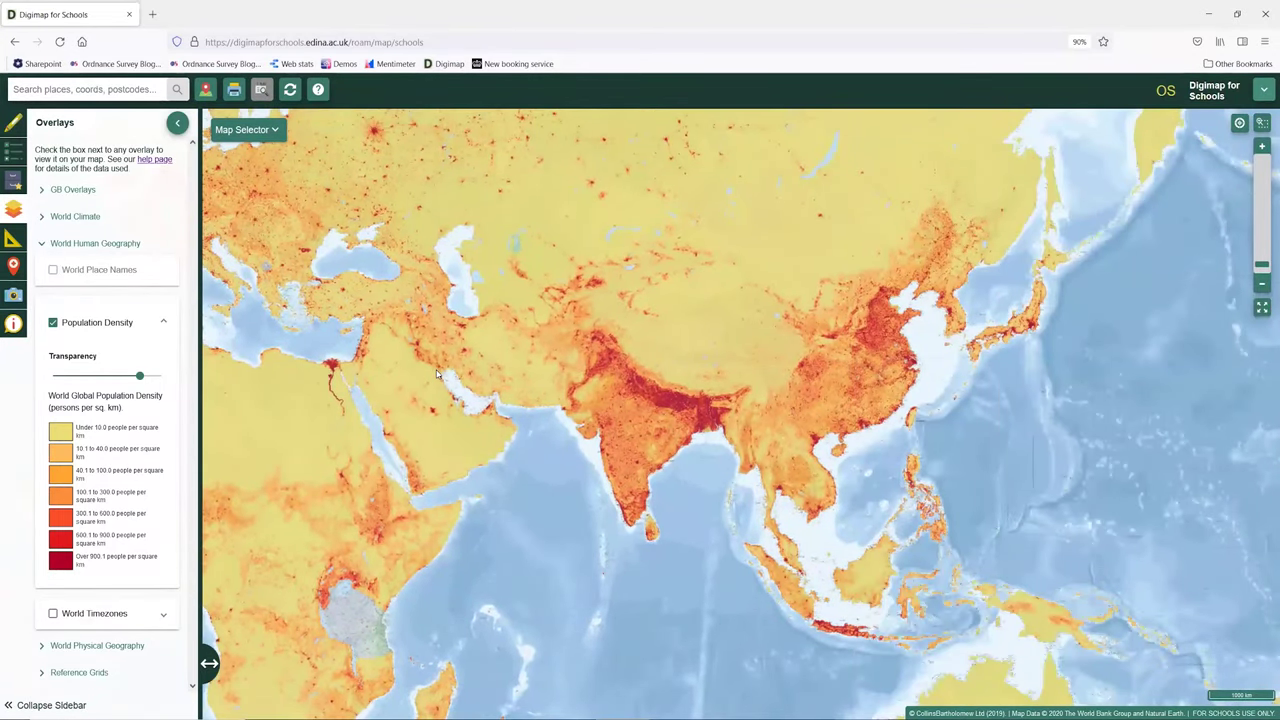
# Replace Population Density with the 1970-2000 Avg. Temperature overlay from World Climate, with the map at world scale.
pyautogui.click(53, 323)
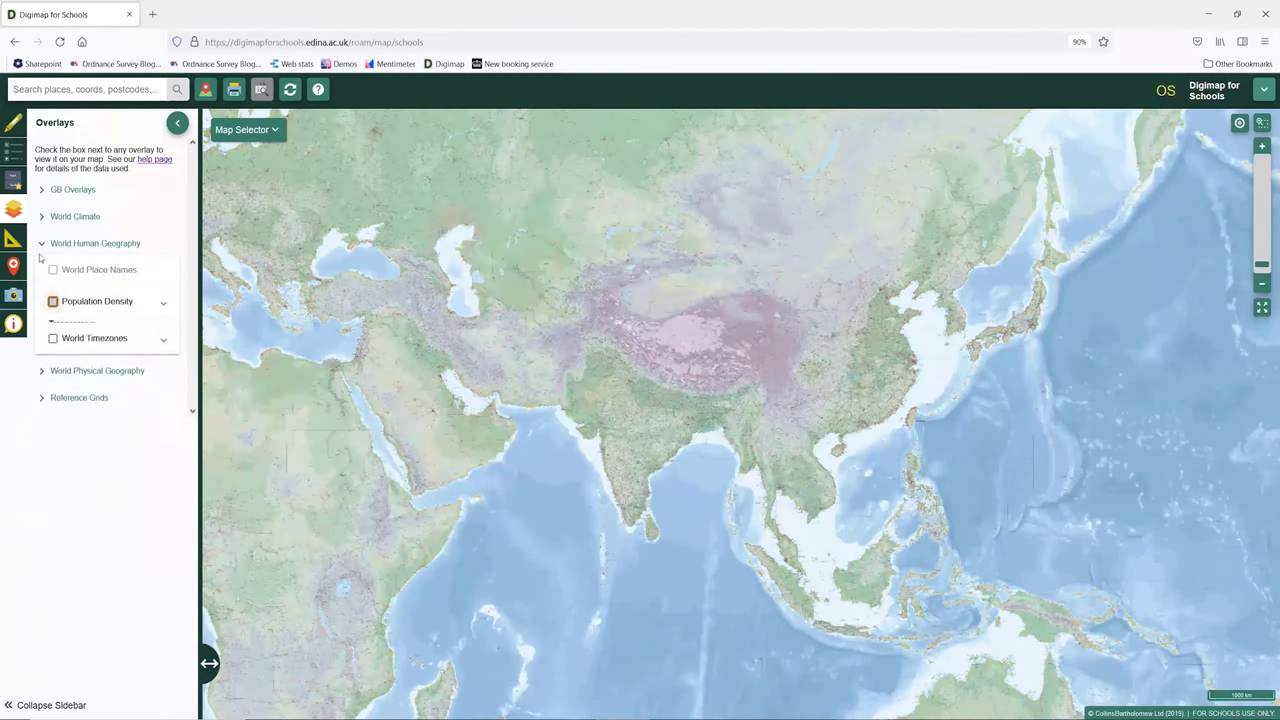
pyautogui.click(41, 243)
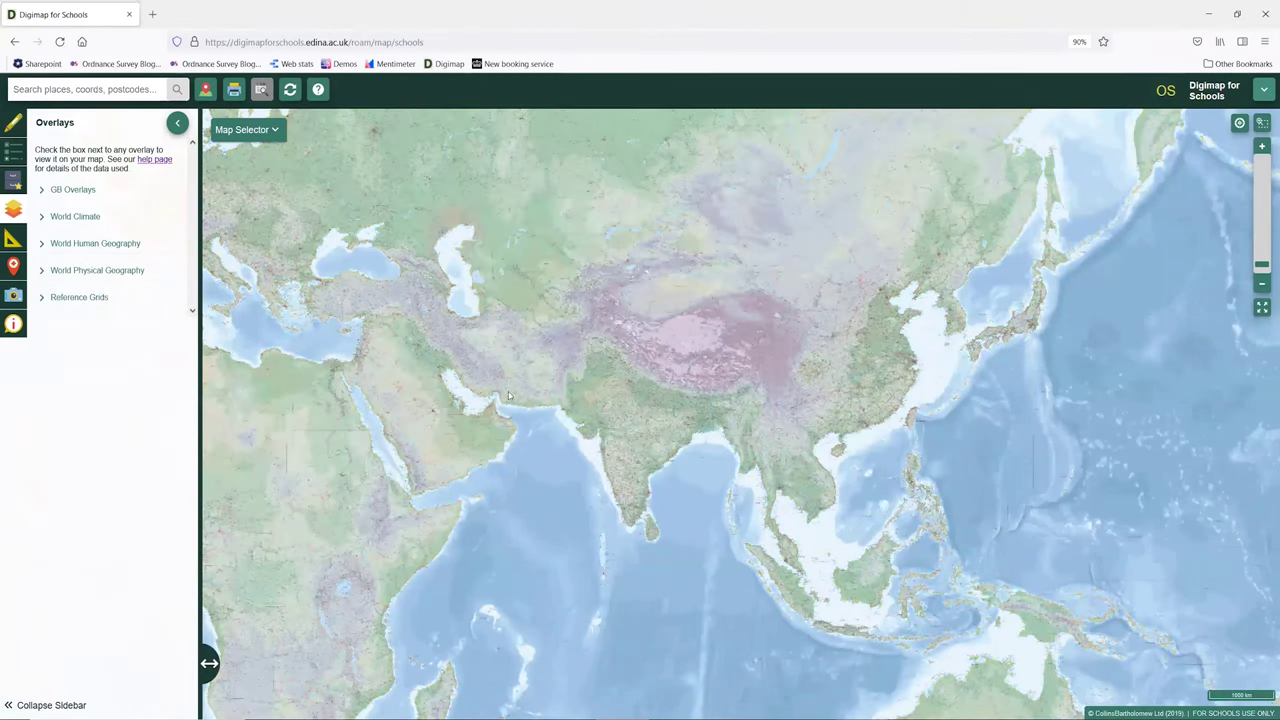
pyautogui.click(1262, 284)
pyautogui.click(1262, 284)
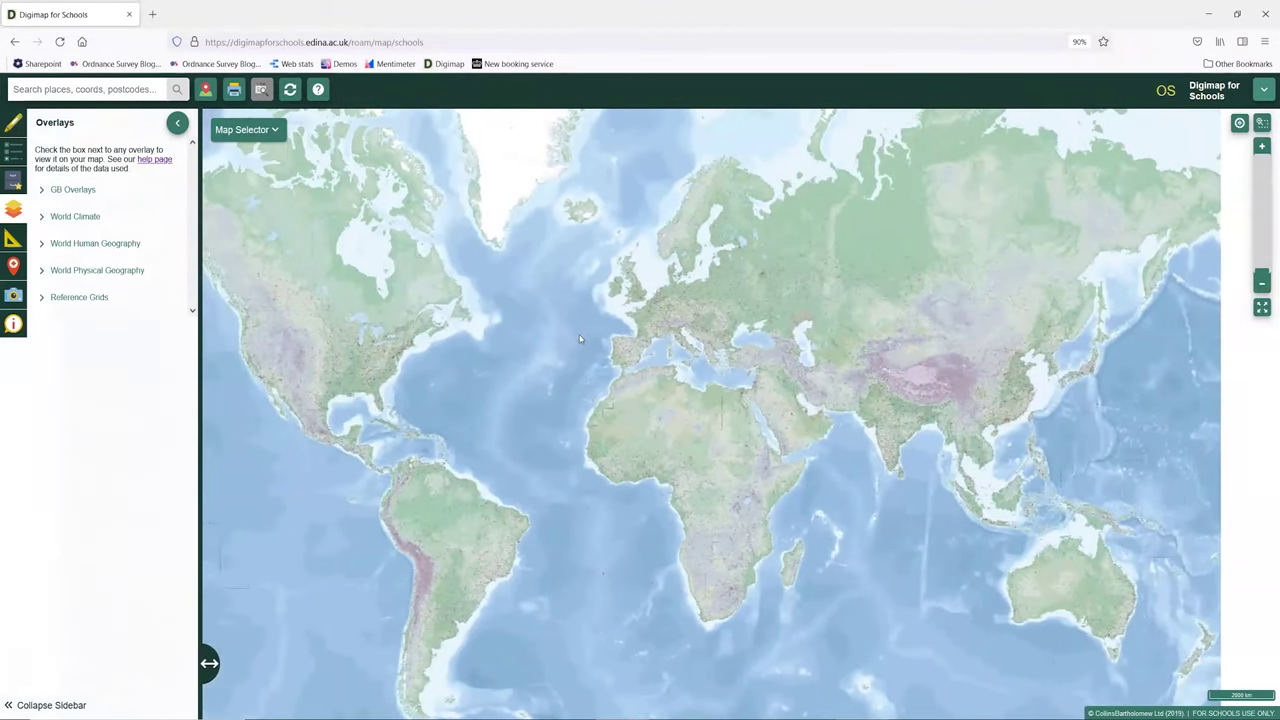
pyautogui.click(41, 218)
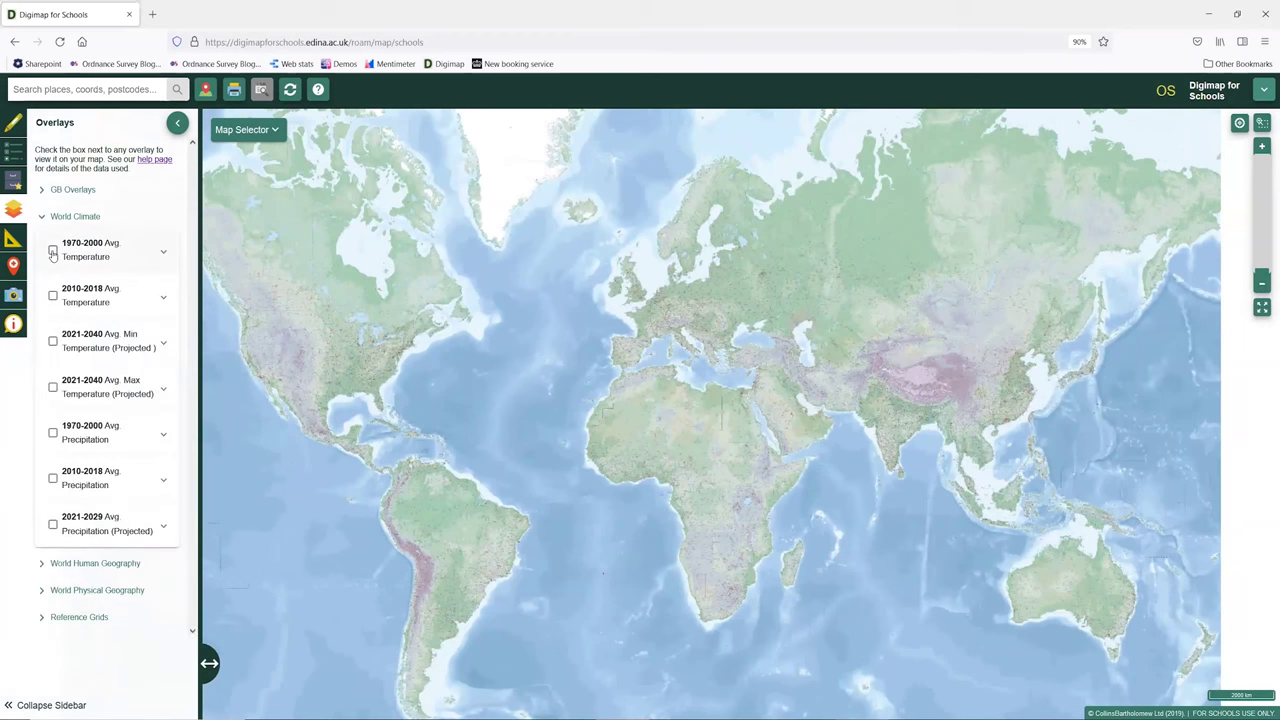
pyautogui.click(53, 252)
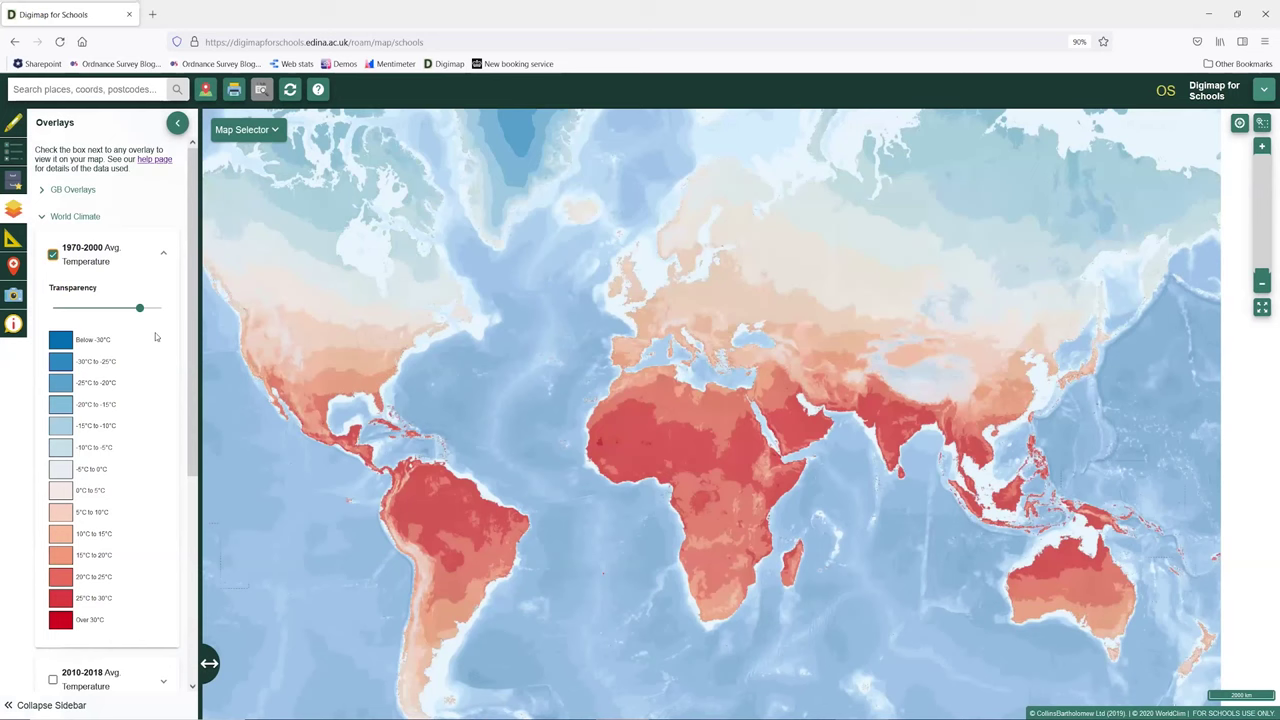
pyautogui.moveTo(192, 318); pyautogui.dragTo(150, 440)
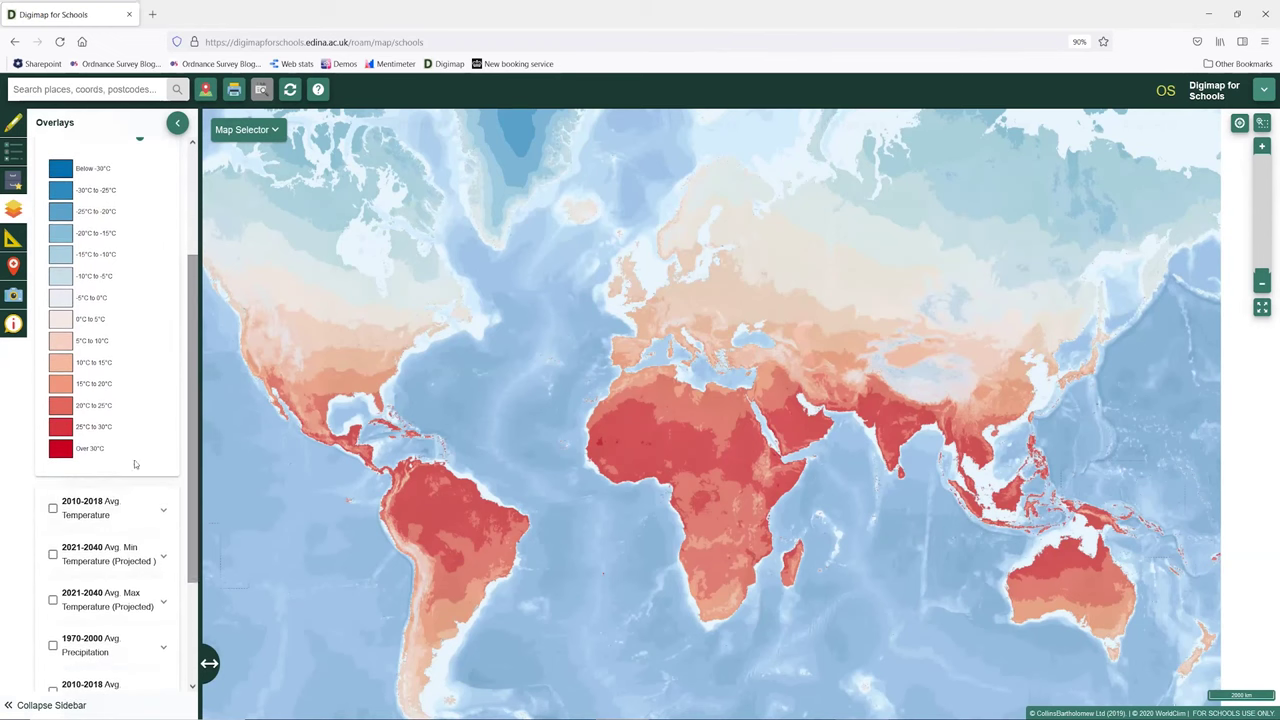
# Show the 2021-2040 Avg Max Temperature (Projected) overlay and fade it out completely with its Transparency setting.
pyautogui.click(55, 601)
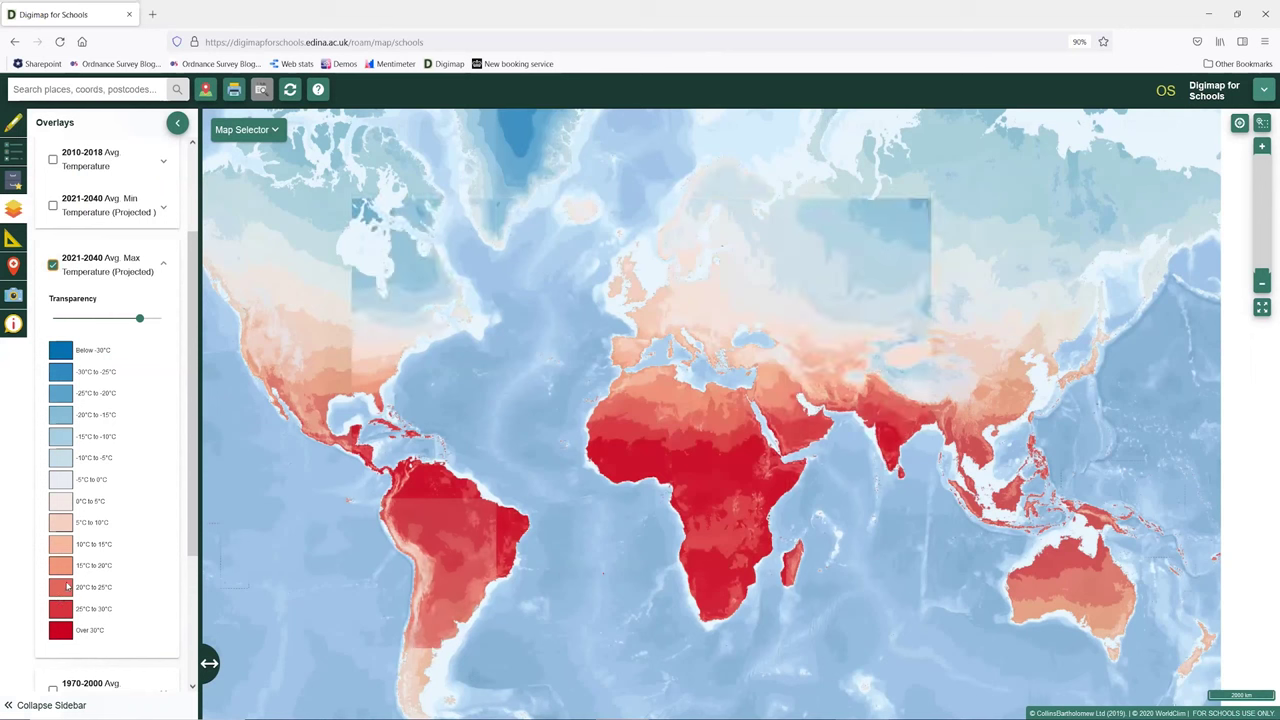
pyautogui.moveTo(136, 319); pyautogui.dragTo(31, 322)
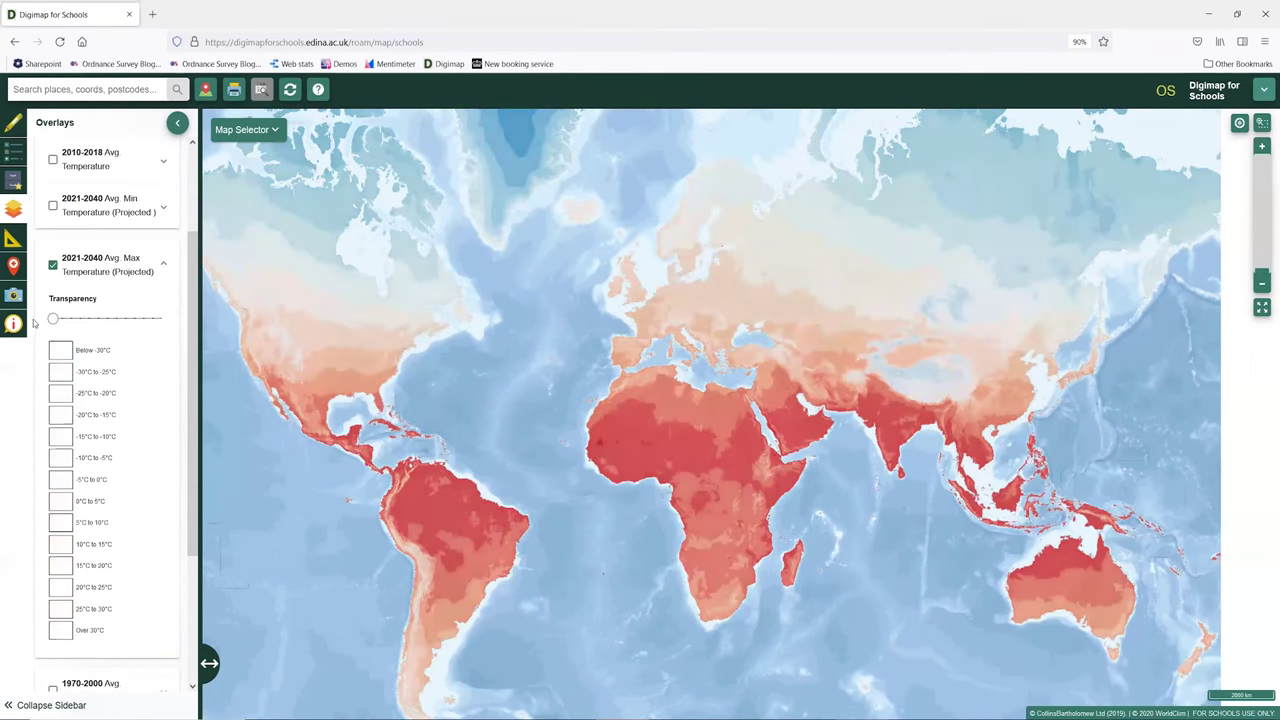
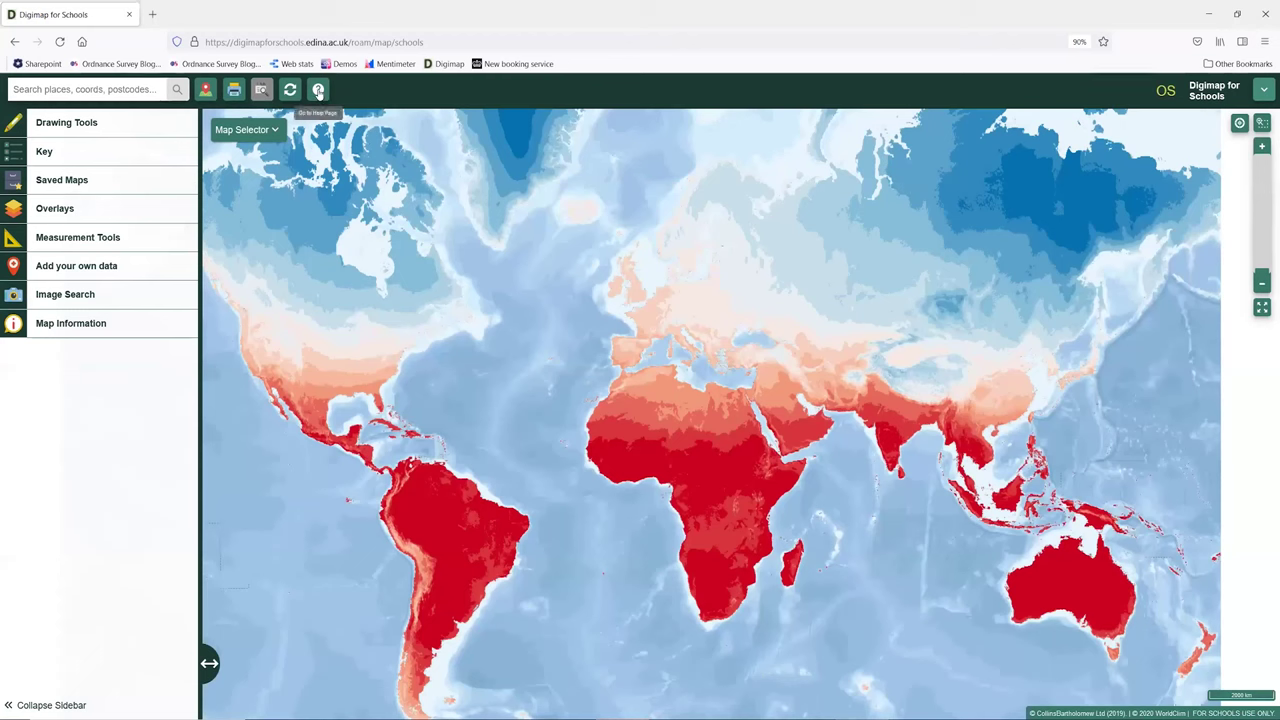
# Open the Digimap for Schools help guides and review the Key areas page and its list of topics.
pyautogui.click(318, 91)
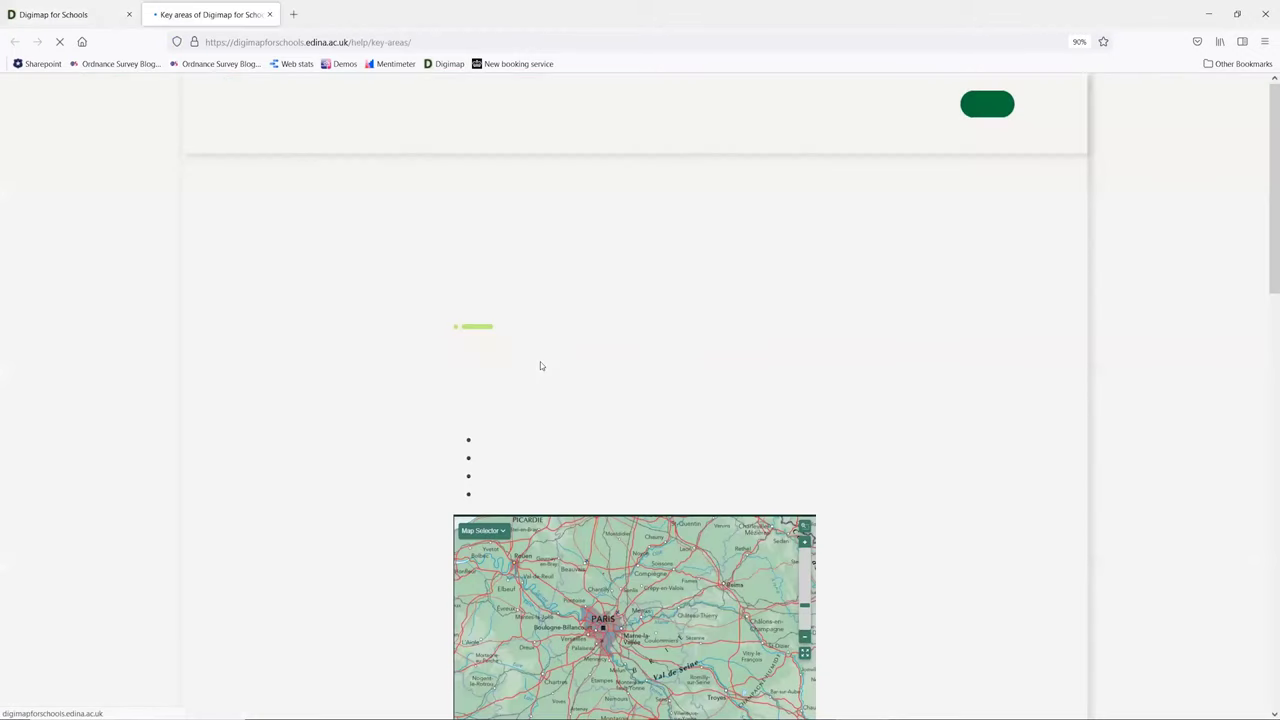
pyautogui.scroll(-2, 425, 372)
pyautogui.scroll(-5, 425, 372)
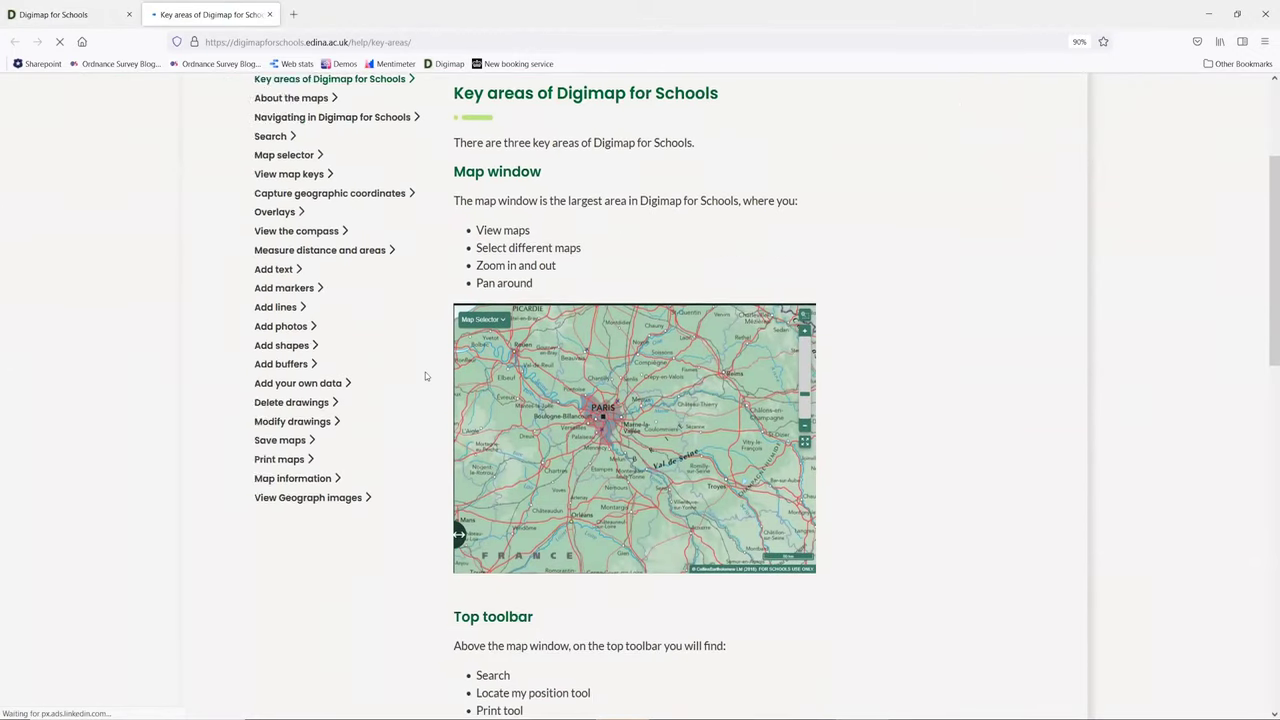
pyautogui.scroll(1, 422, 378)
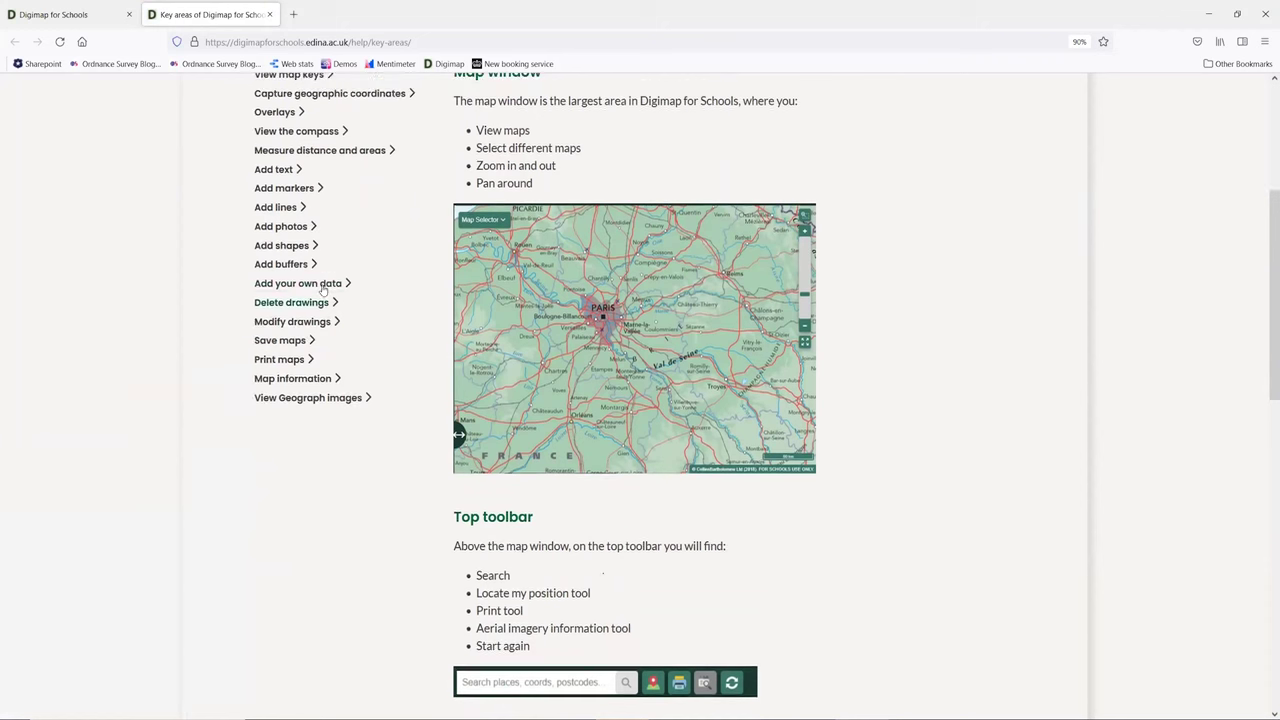
# Read the Add your own data guide, including file formats, CSV creation and data editing, and close the help page.
pyautogui.click(326, 288)
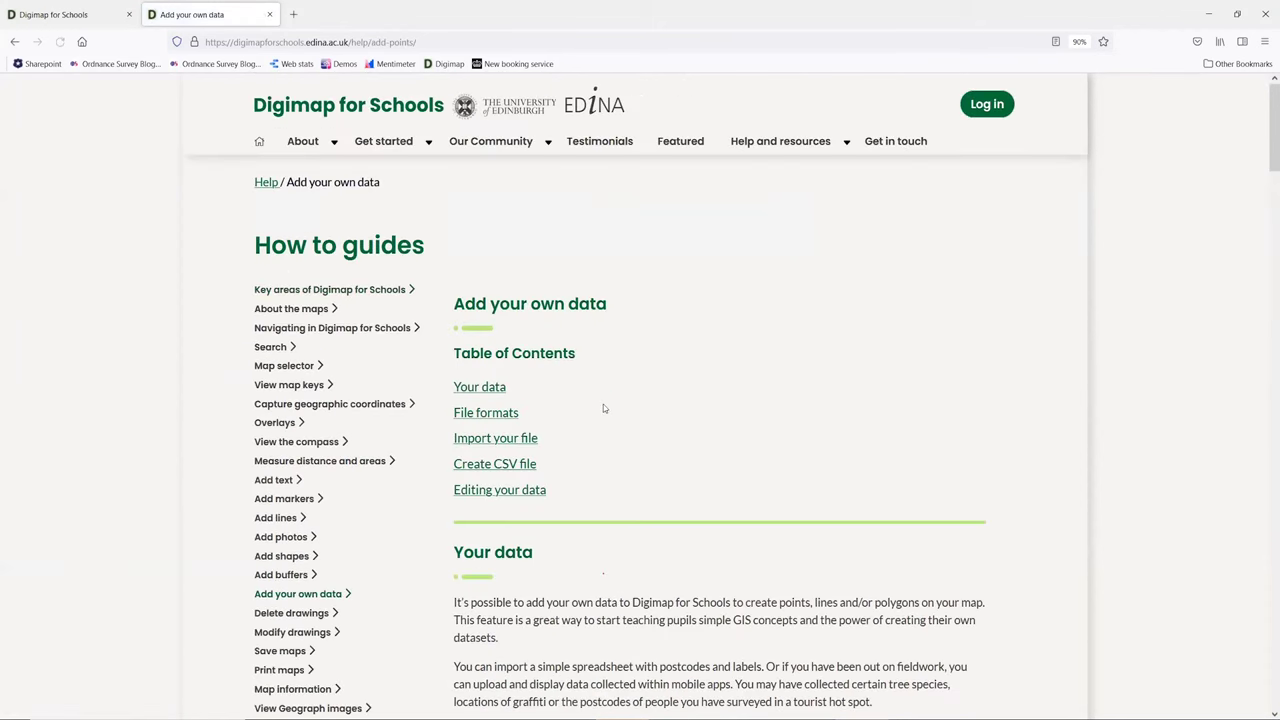
pyautogui.scroll(-6, 603, 404)
pyautogui.scroll(-10, 603, 405)
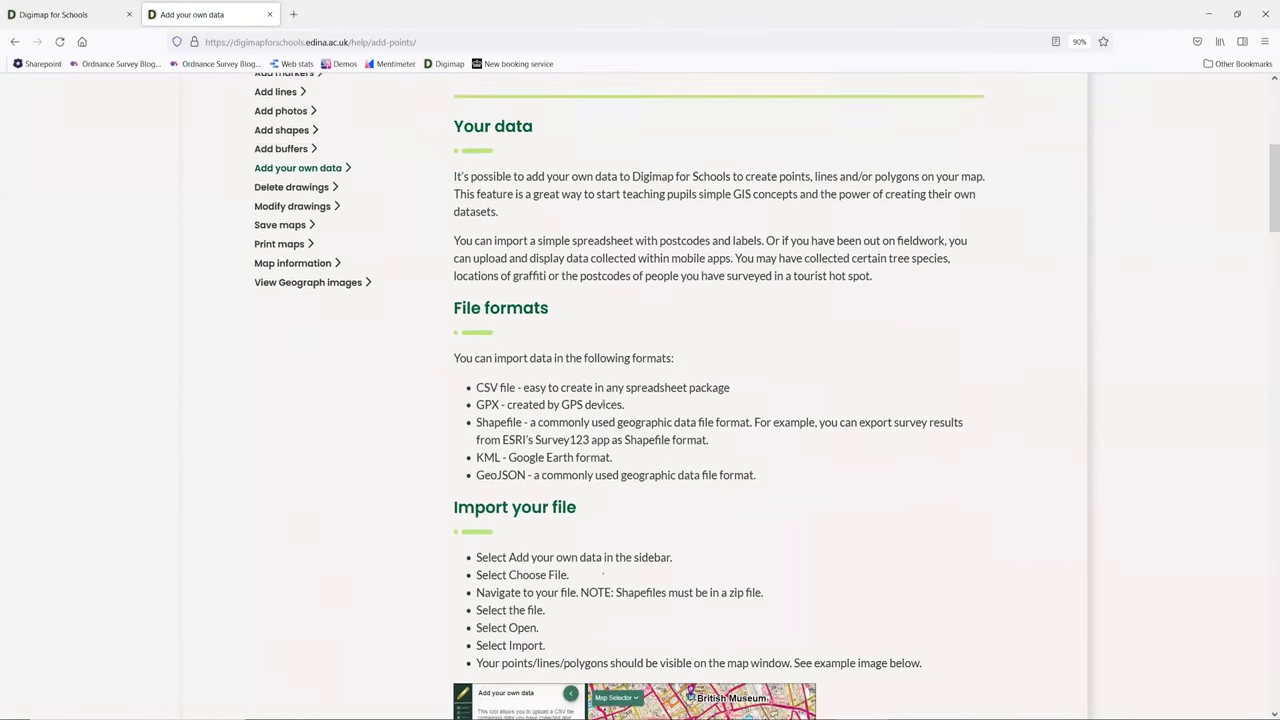
pyautogui.scroll(-8, 597, 402)
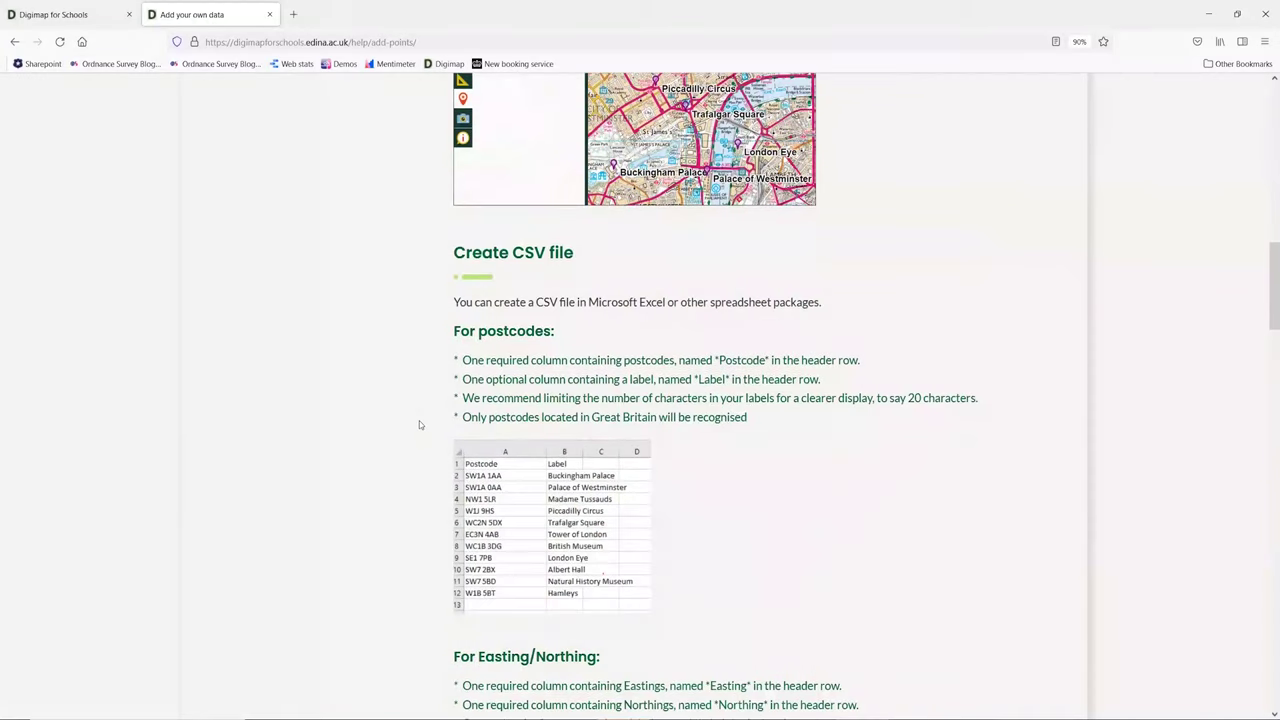
pyautogui.scroll(-3, 757, 428)
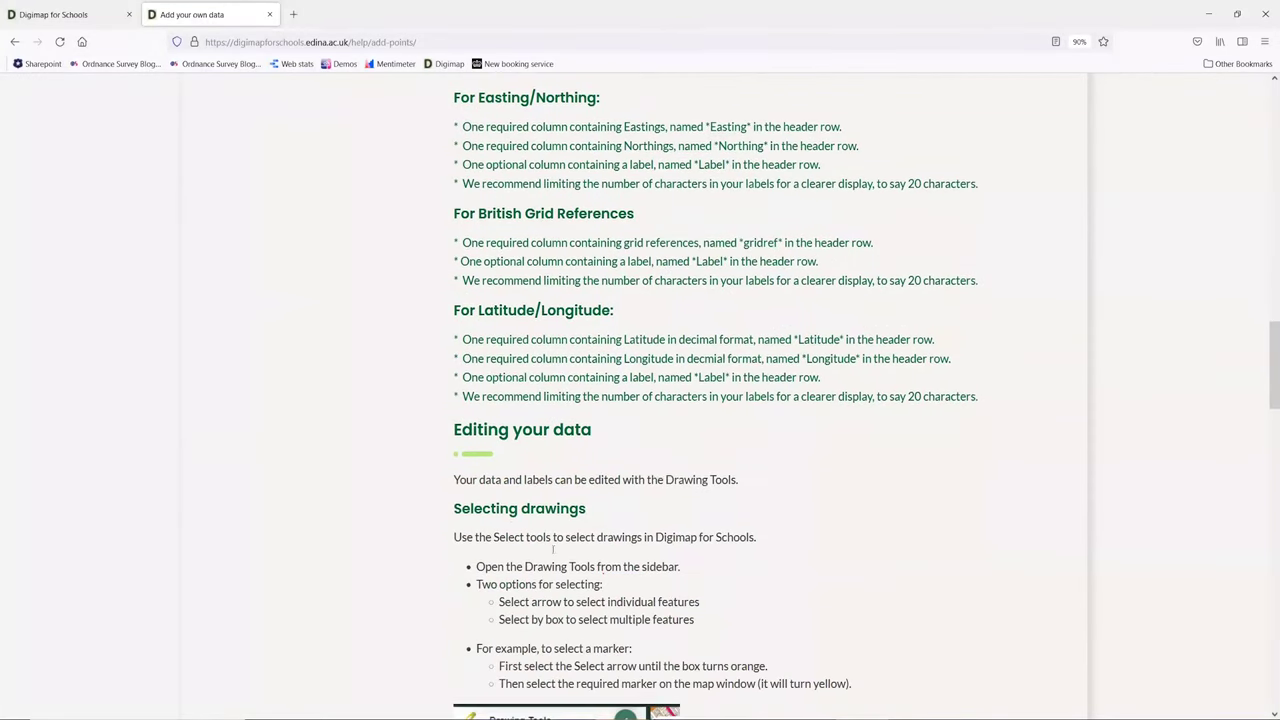
pyautogui.scroll(-3, 657, 476)
pyautogui.scroll(3, 657, 476)
pyautogui.scroll(20, 657, 476)
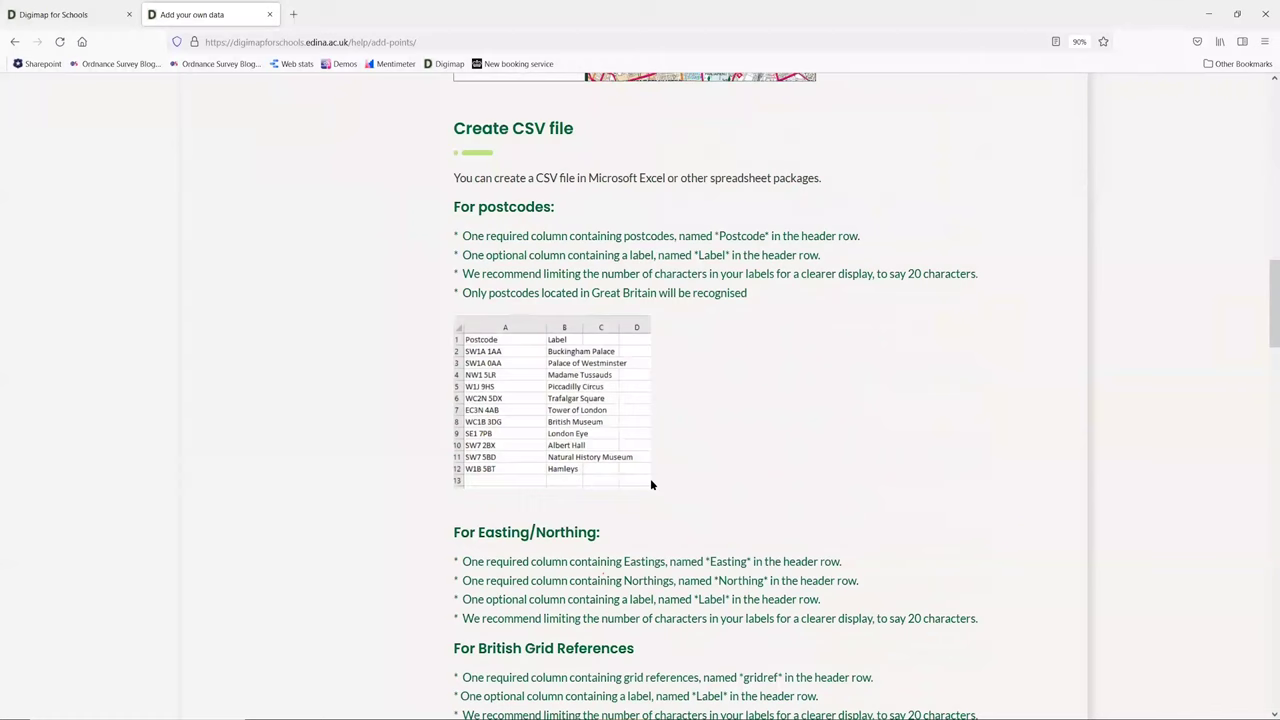
pyautogui.scroll(4, 323, 145)
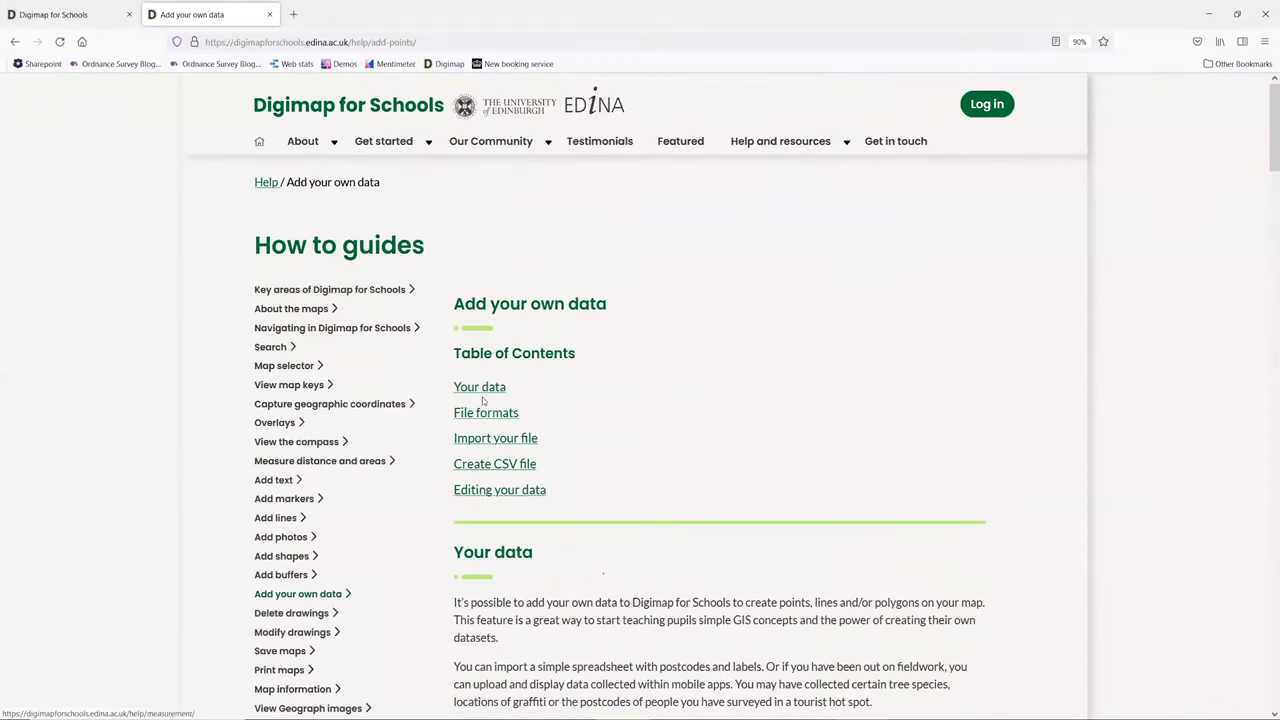
pyautogui.scroll(-2, 400, 366)
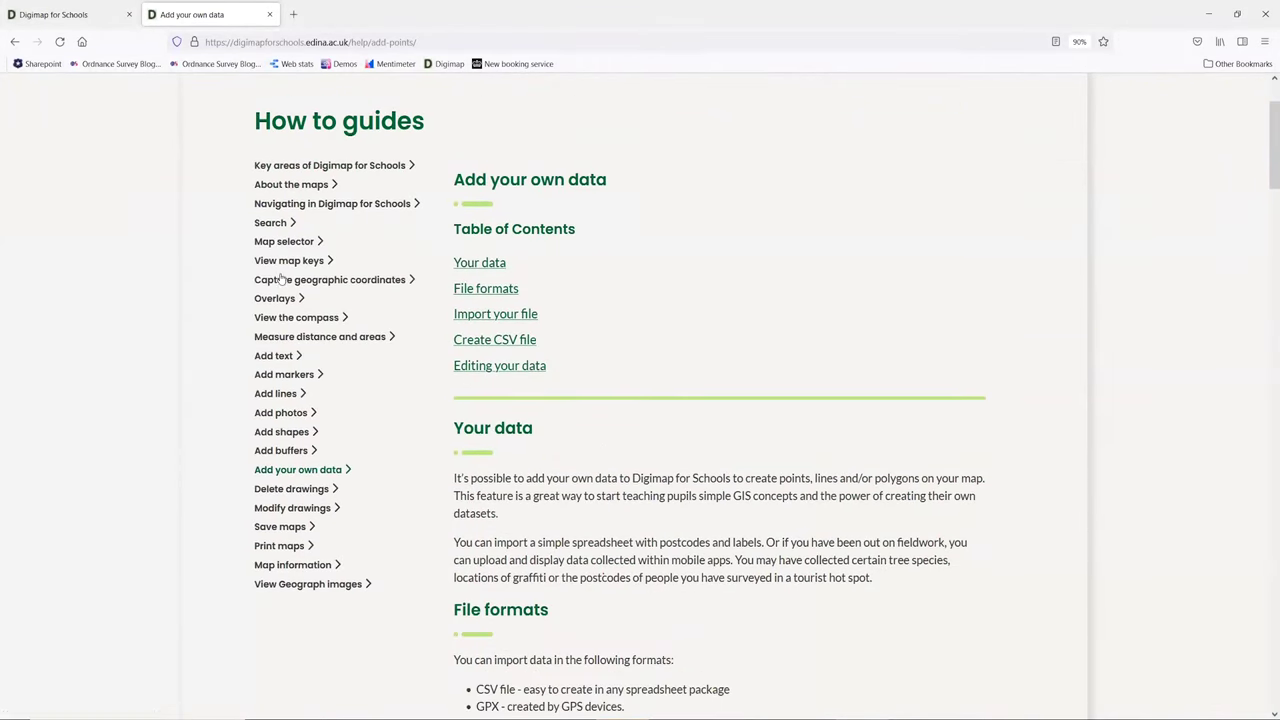
pyautogui.click(268, 18)
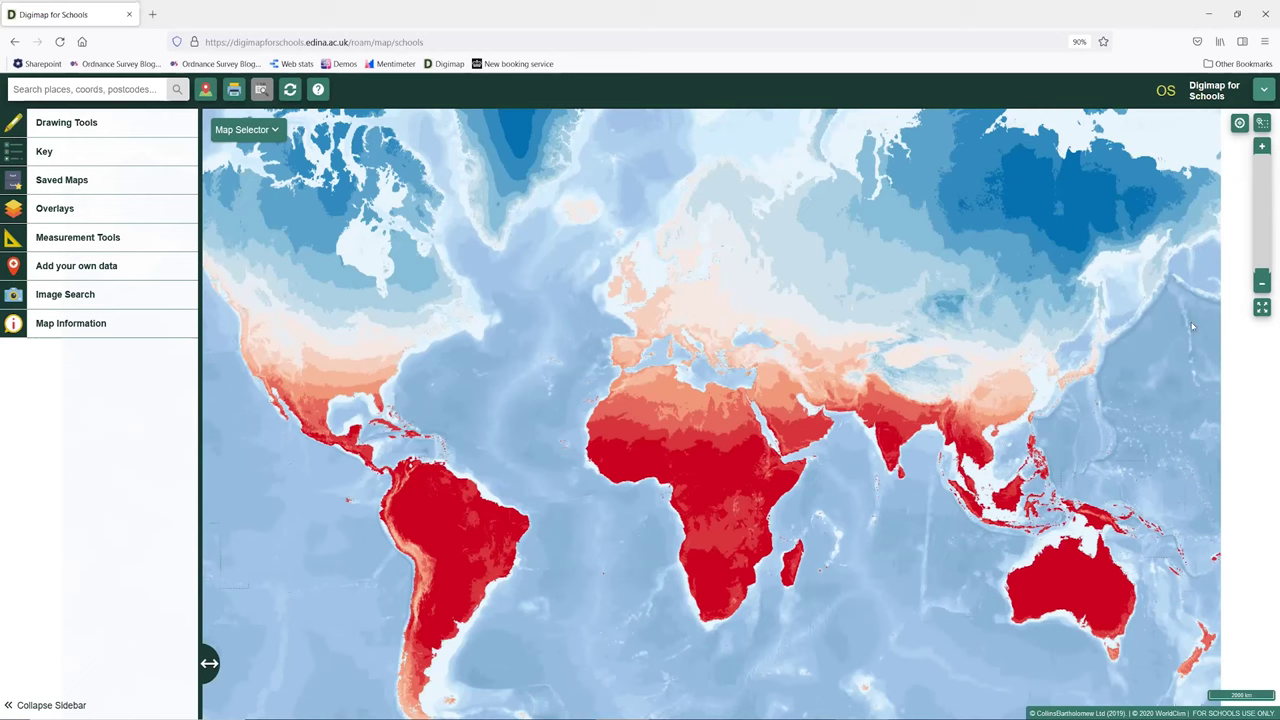
# Go to the Digimap for Schools home page and open its Learning Resources library.
pyautogui.click(1198, 96)
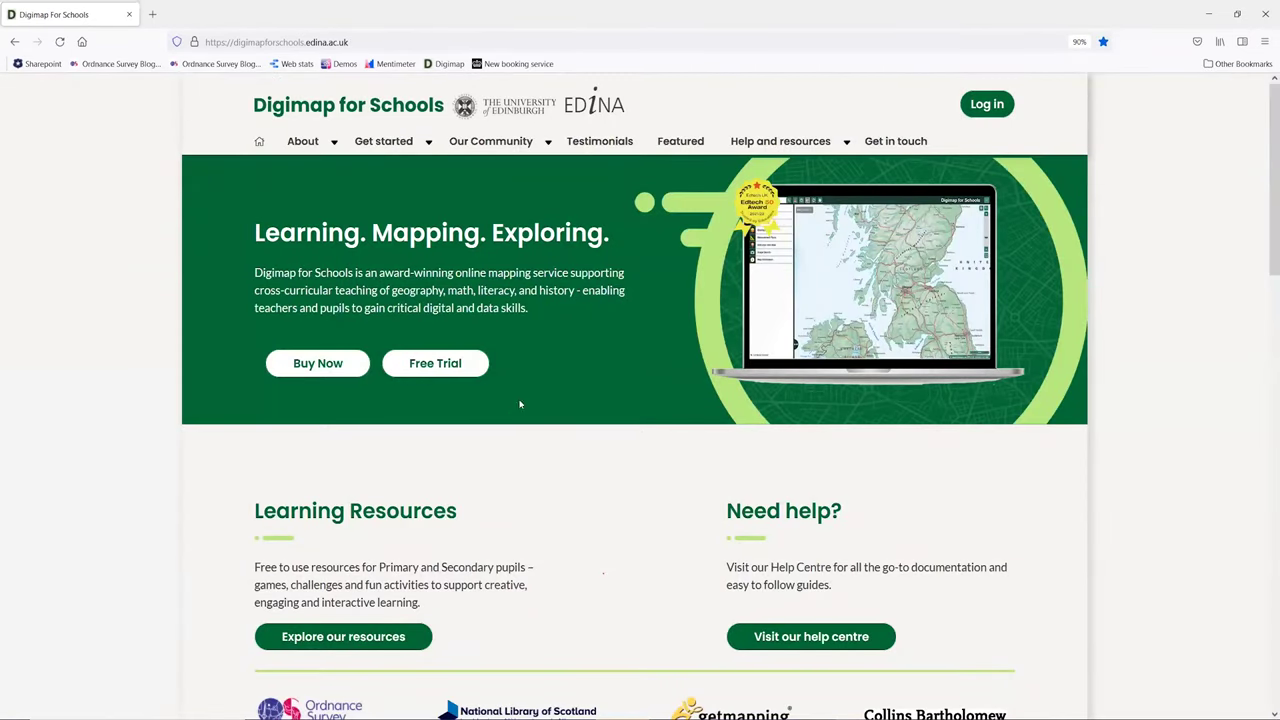
pyautogui.click(846, 148)
pyautogui.click(815, 200)
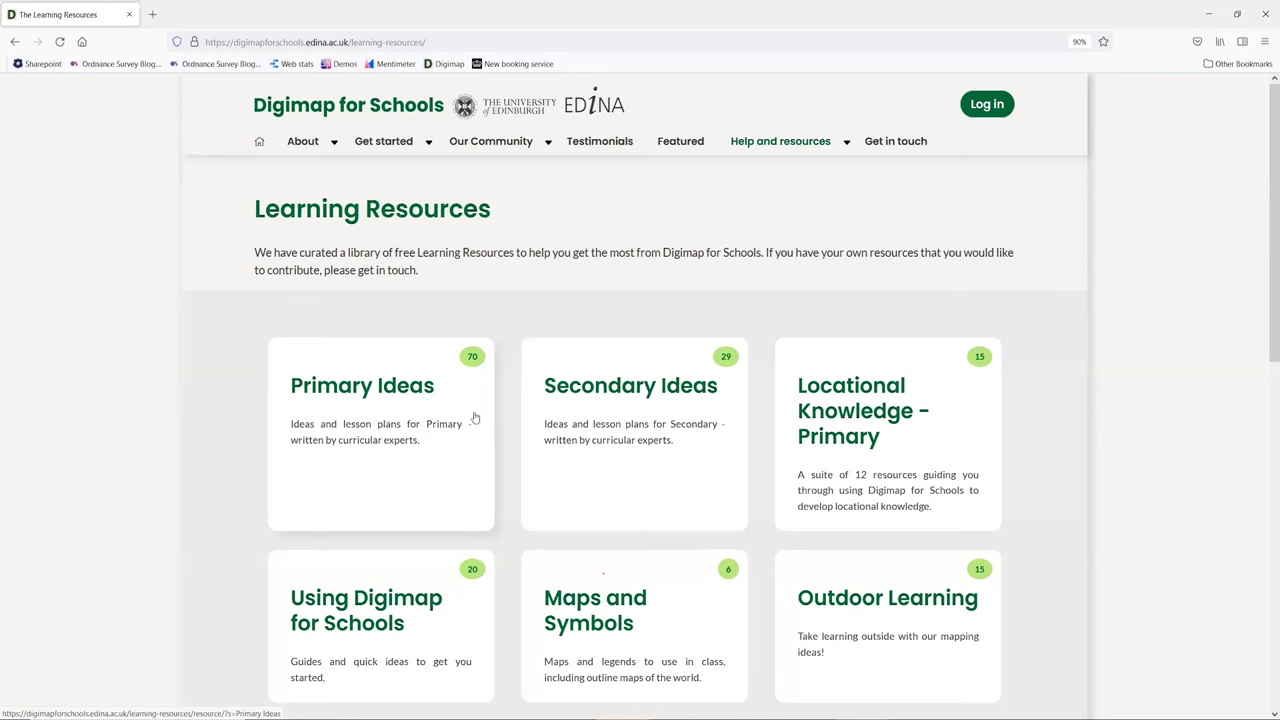
# Browse the Primary Ideas learning resources and return to the Digimap for Schools home page.
pyautogui.click(393, 399)
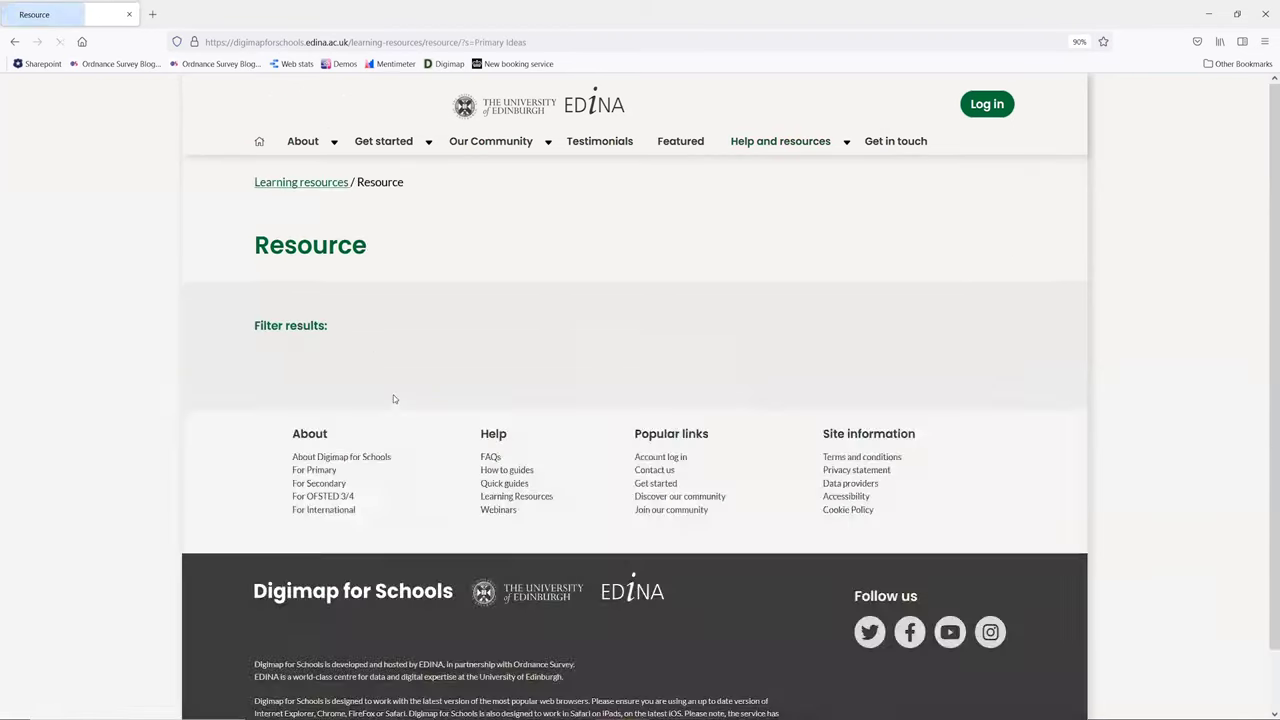
pyautogui.scroll(-5, 266, 484)
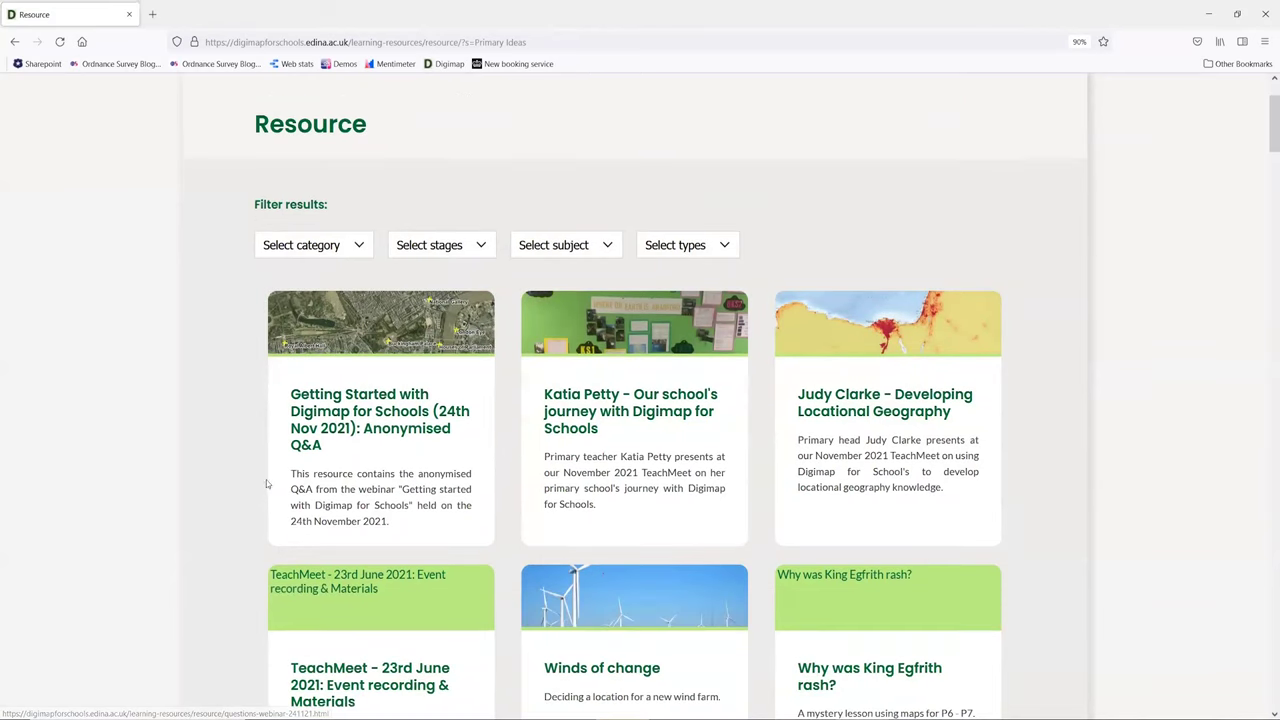
pyautogui.scroll(-7, 266, 484)
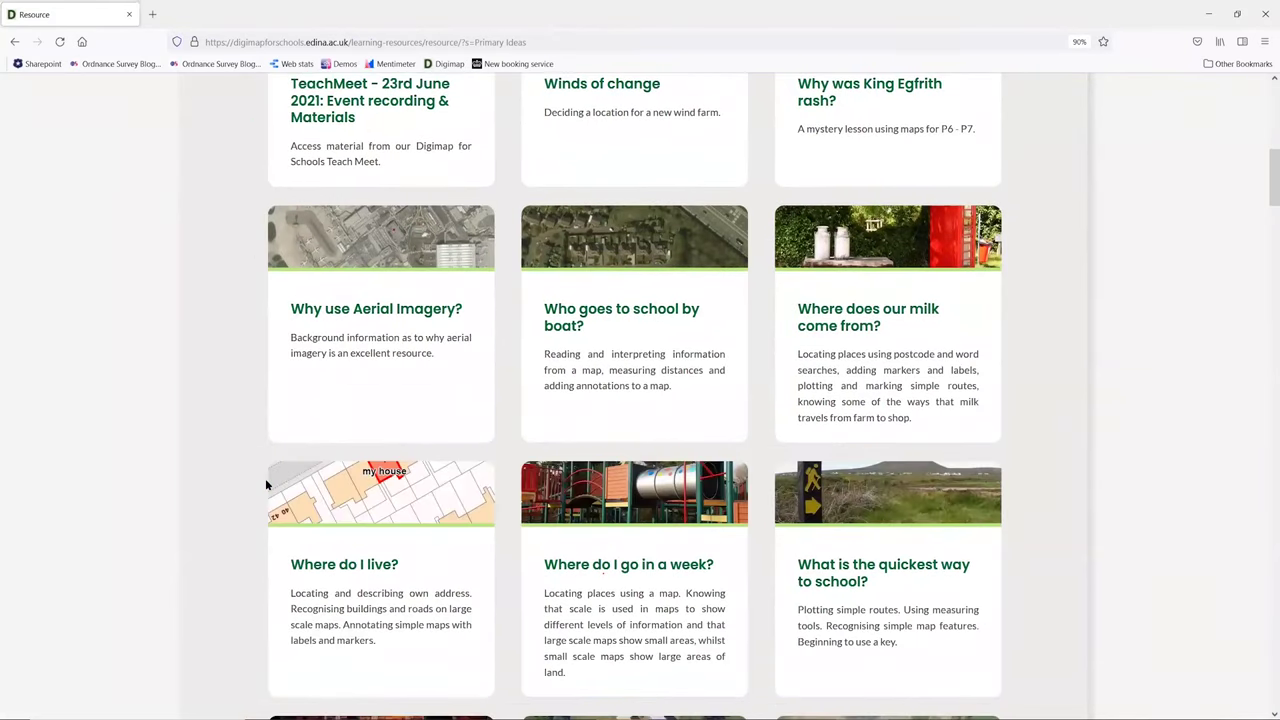
pyautogui.scroll(-4, 265, 478)
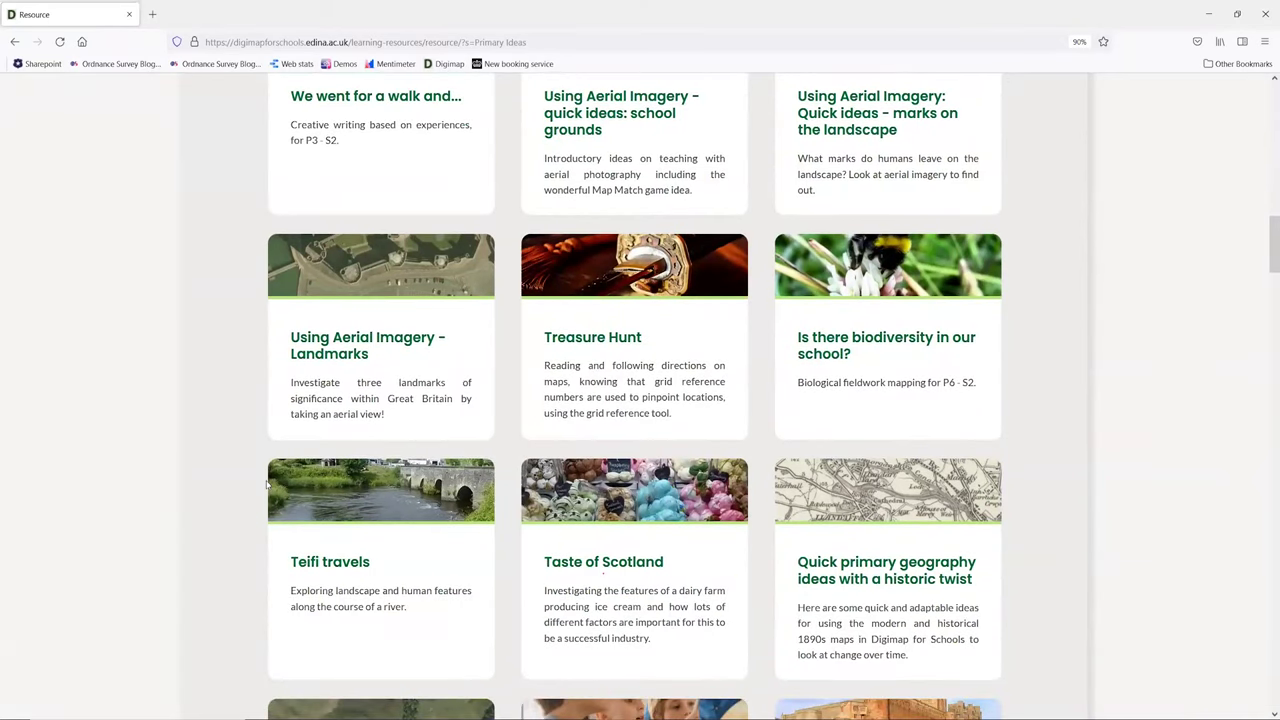
pyautogui.scroll(9, 266, 484)
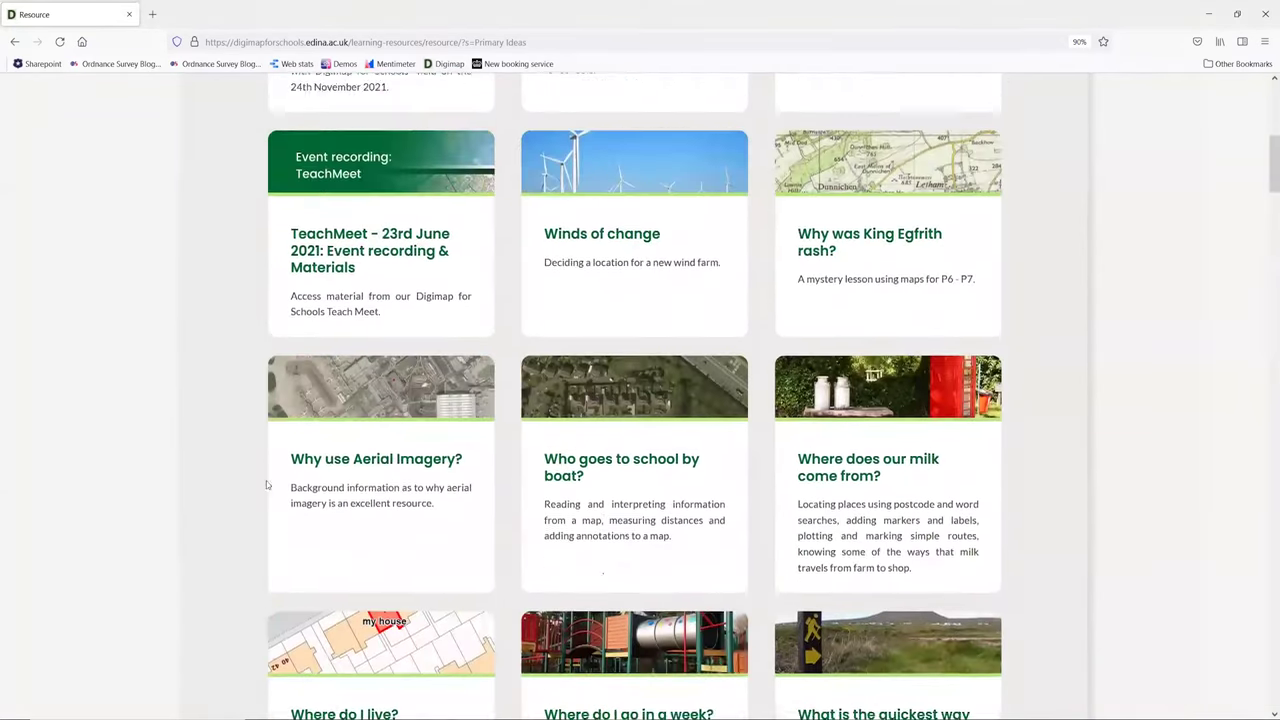
pyautogui.scroll(3, 298, 494)
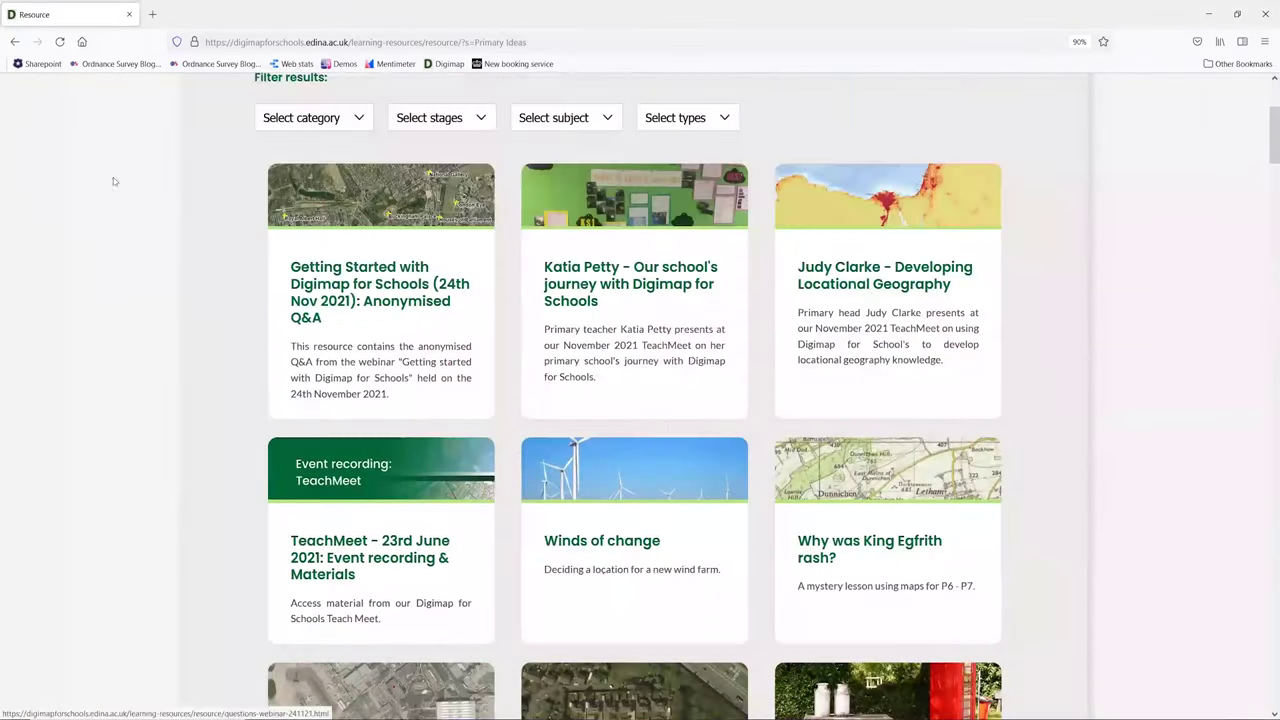
pyautogui.click(15, 44)
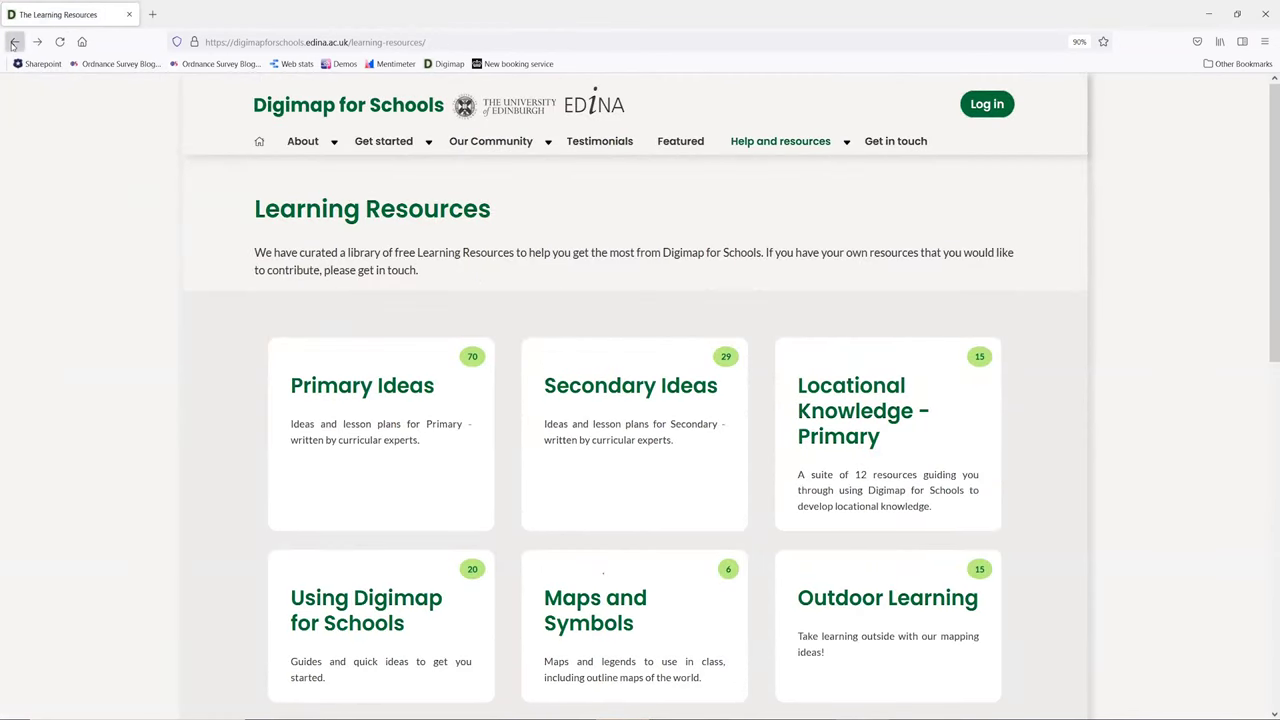
pyautogui.hotkey('alt', 'Left')
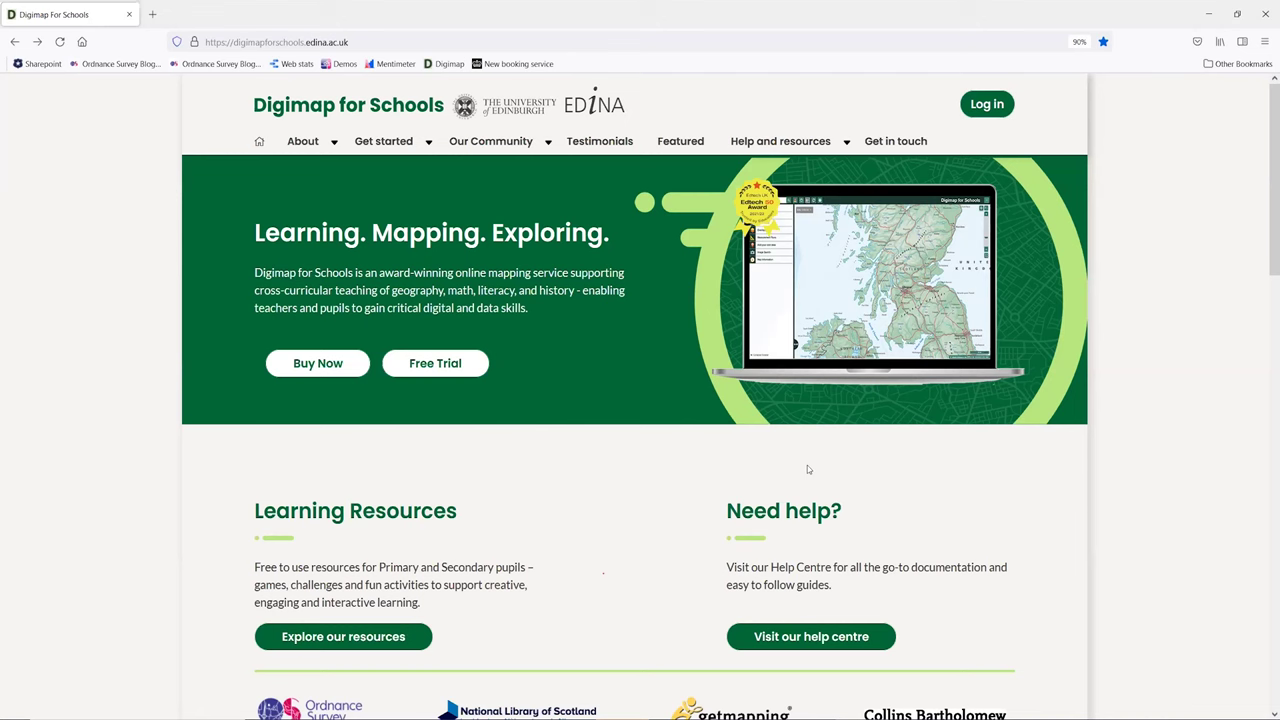
# Open the Digimap for Schools YouTube channel from the home page footer and show its uploaded videos.
pyautogui.scroll(-10, 1212, 388)
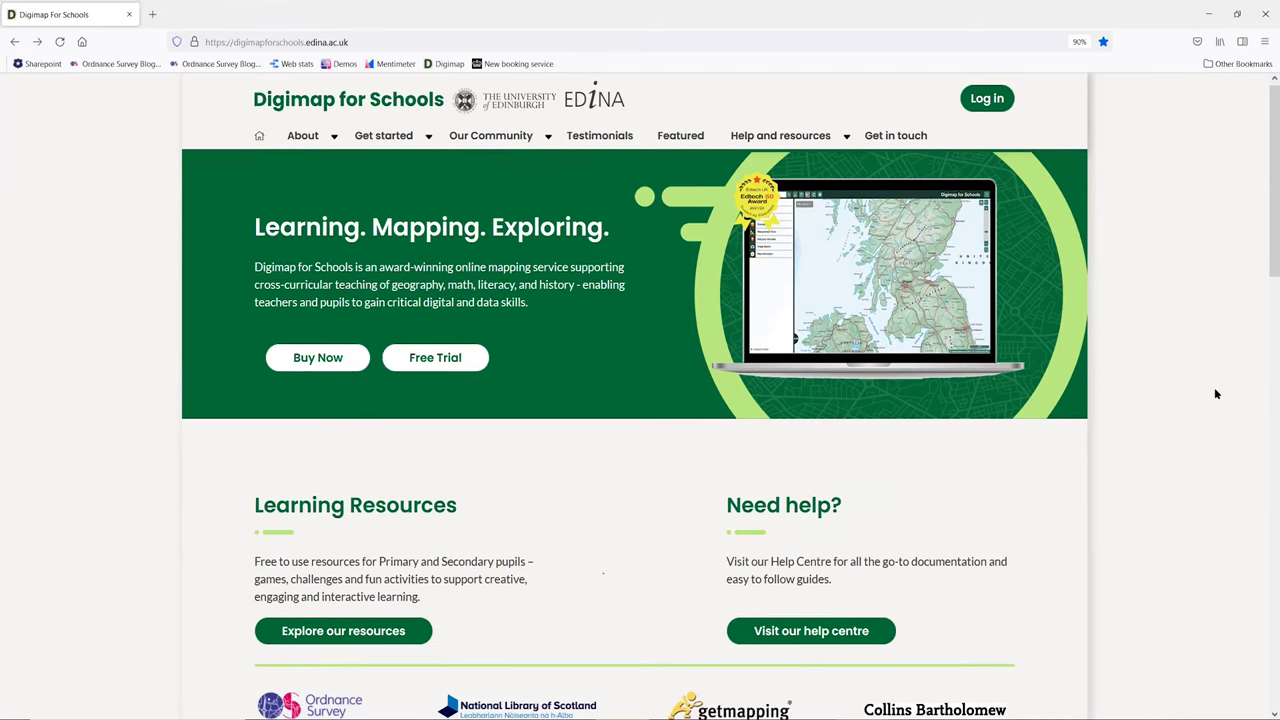
pyautogui.scroll(-4, 1206, 392)
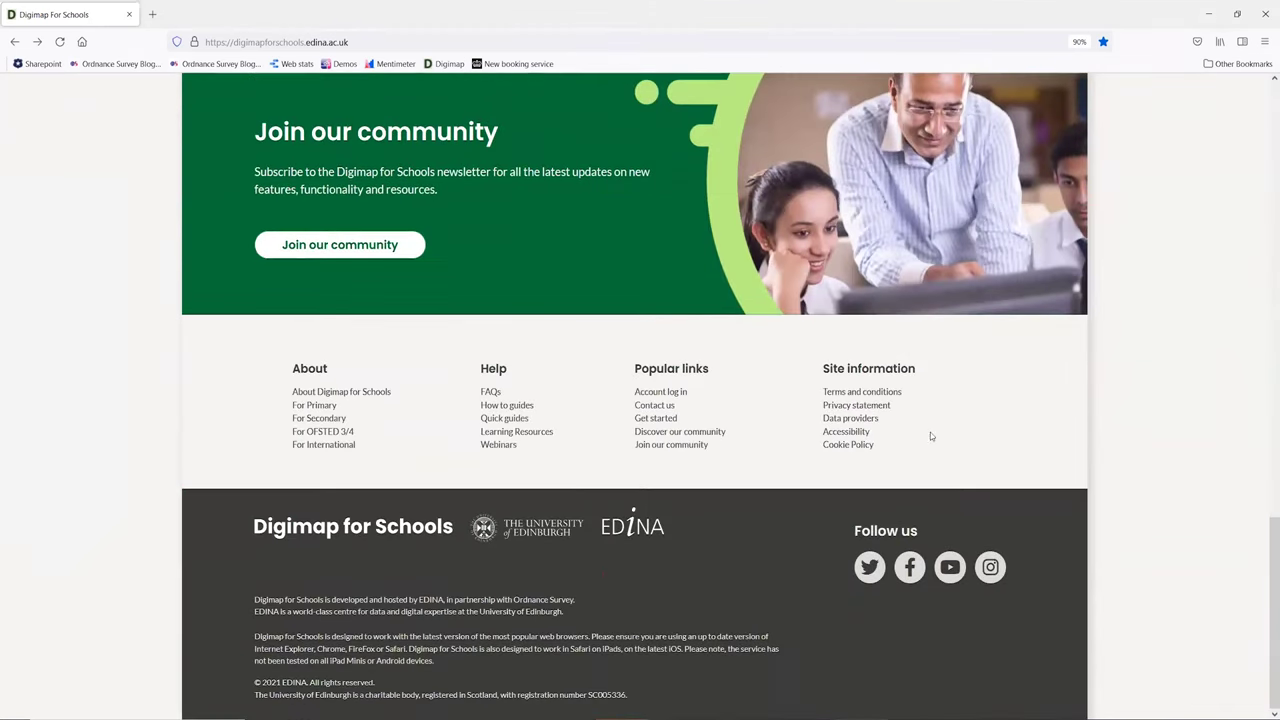
pyautogui.click(949, 567)
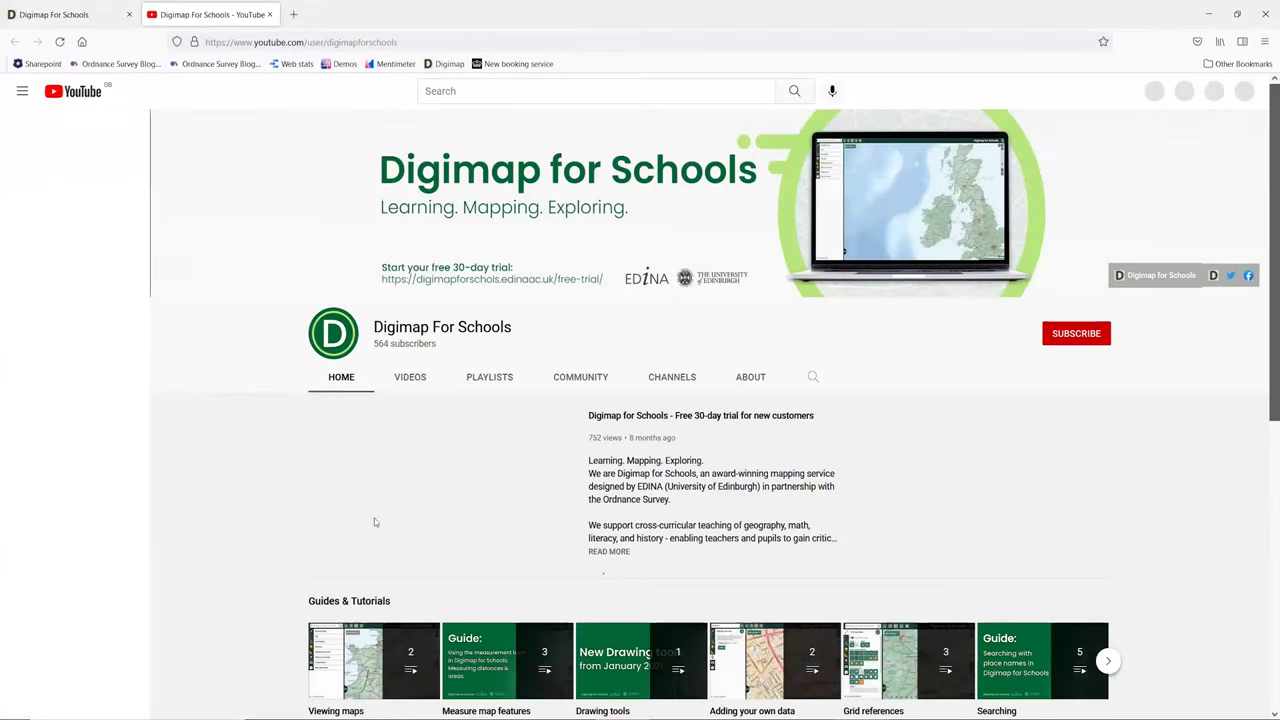
pyautogui.click(416, 381)
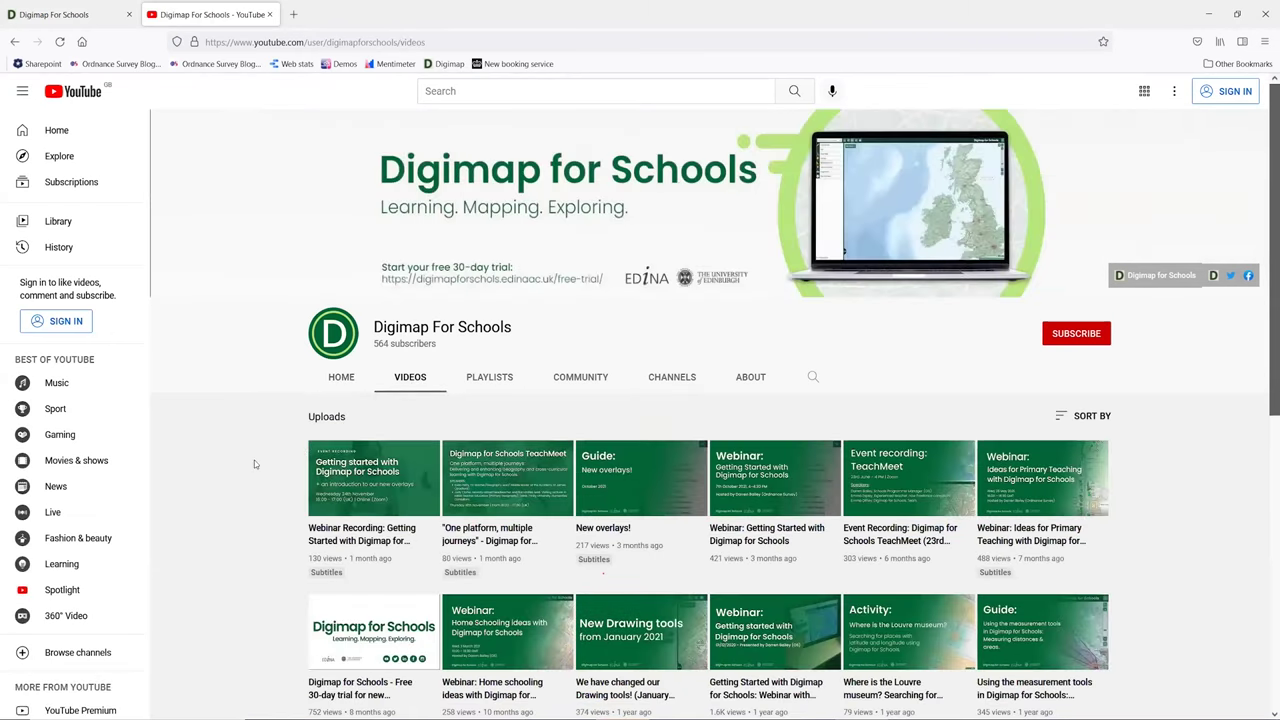
# Look through the channel's uploaded guides and webinars, and close YouTube to return to the home page.
pyautogui.scroll(-1, 254, 460)
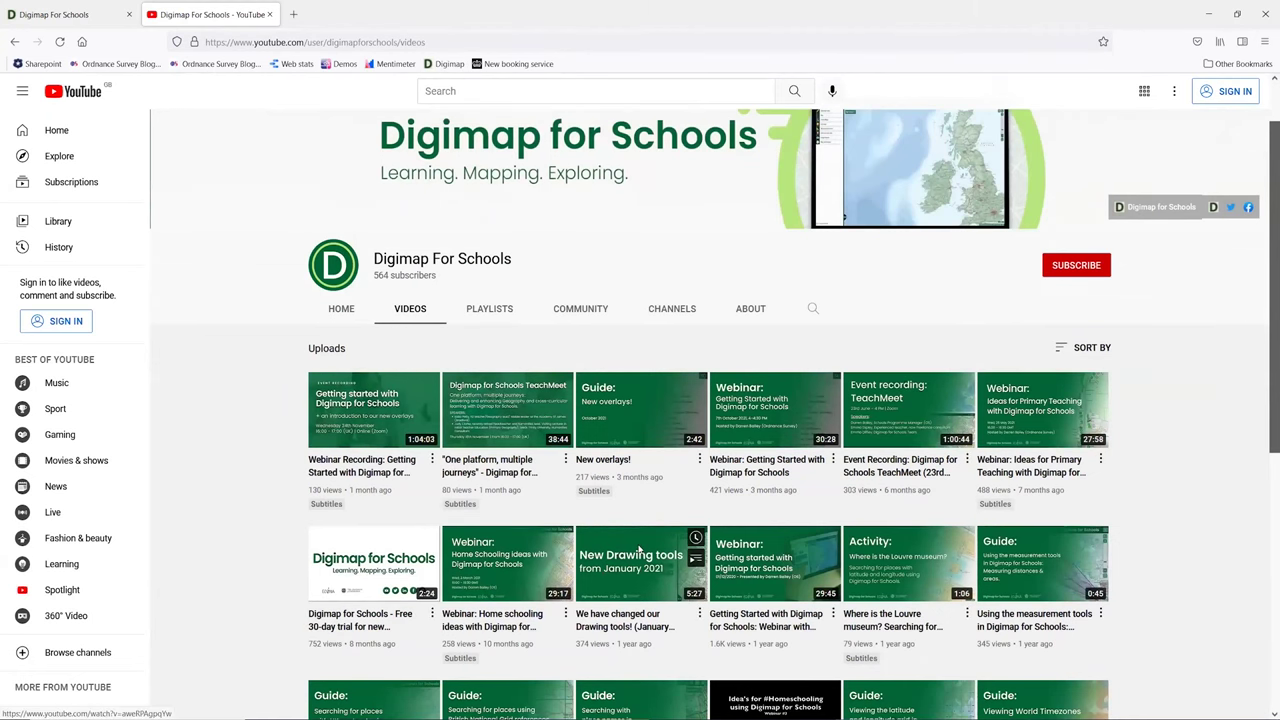
pyautogui.scroll(-2, 638, 549)
pyautogui.scroll(-2, 638, 549)
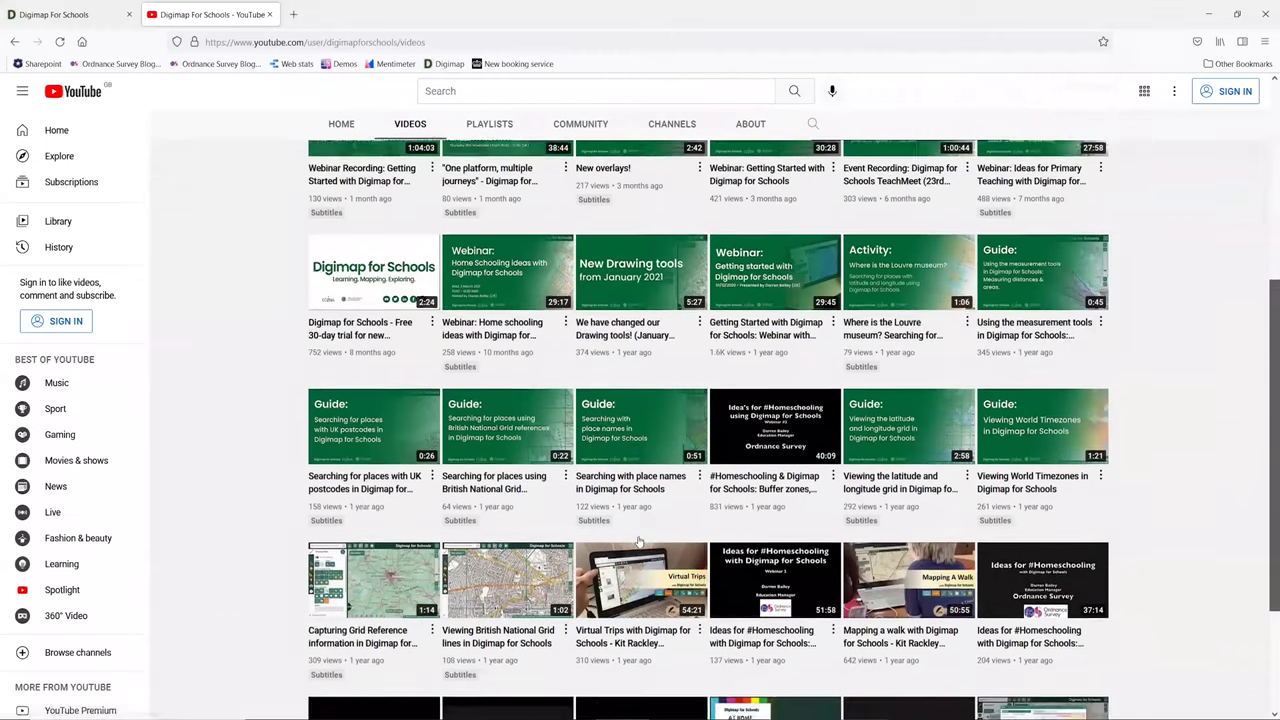
pyautogui.scroll(-3, 636, 544)
pyautogui.scroll(-2, 520, 328)
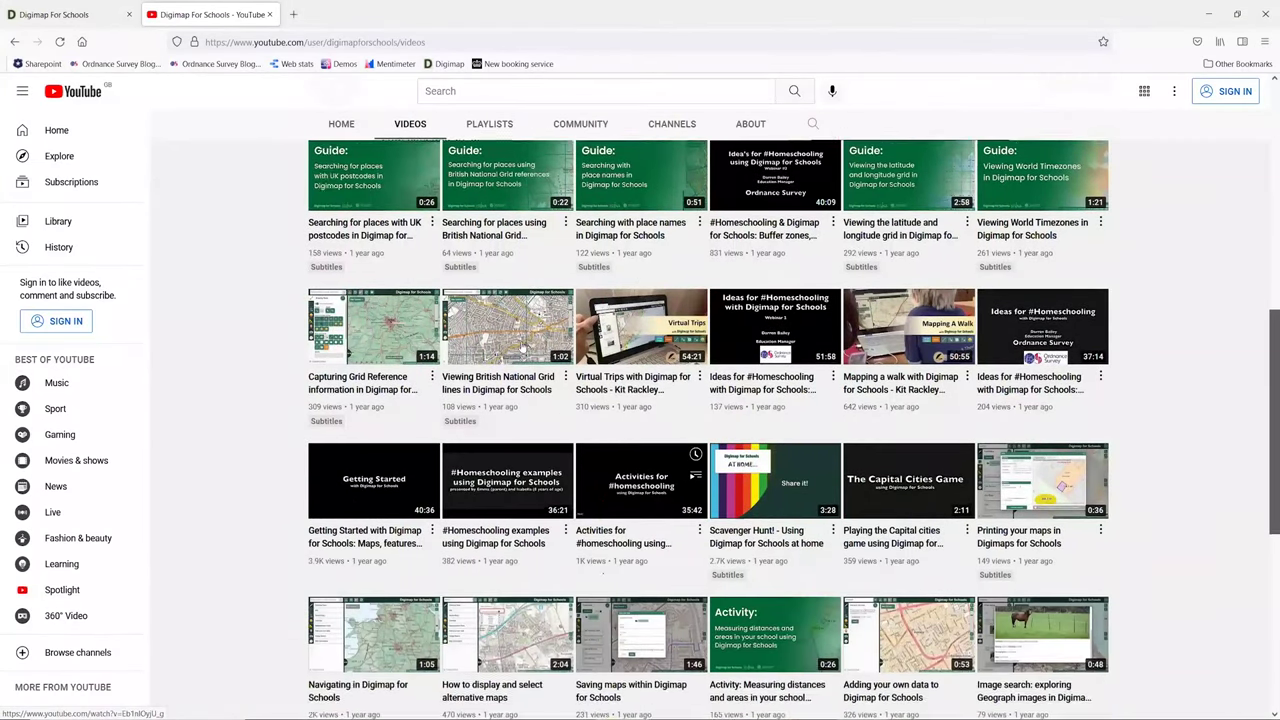
pyautogui.scroll(-2, 534, 435)
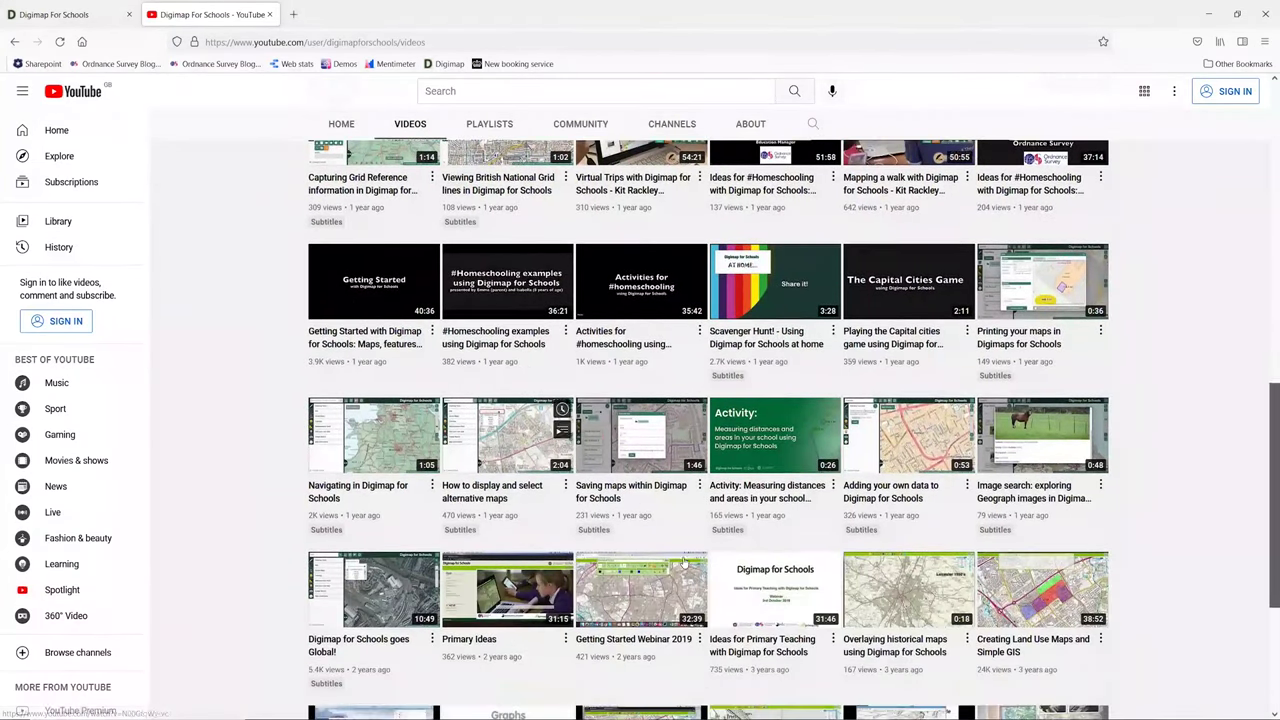
pyautogui.scroll(-4, 845, 563)
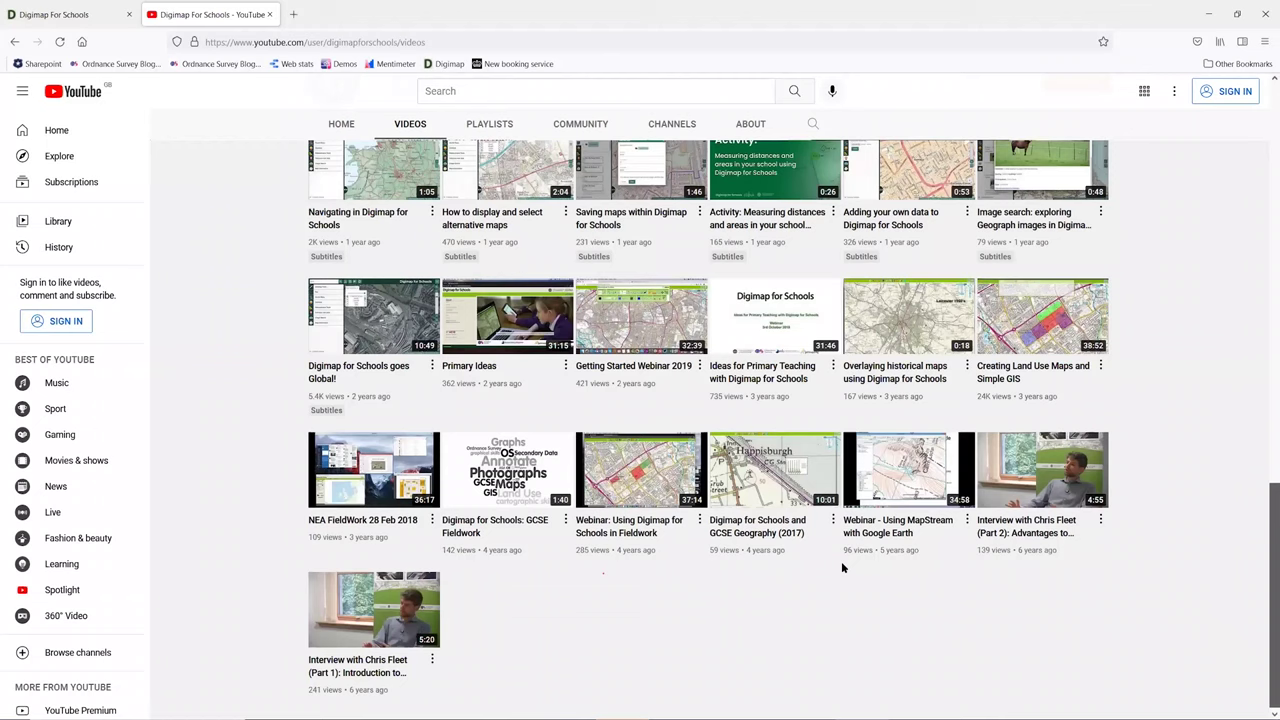
pyautogui.scroll(5, 841, 561)
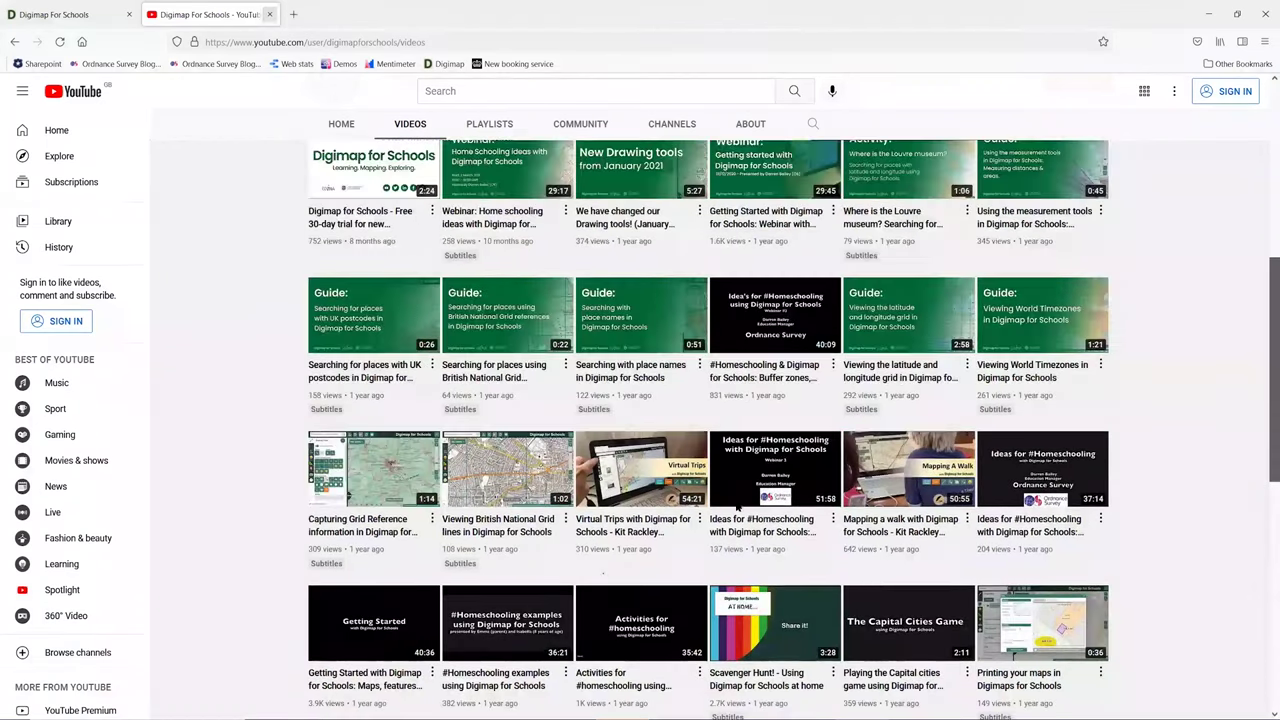
pyautogui.click(269, 14)
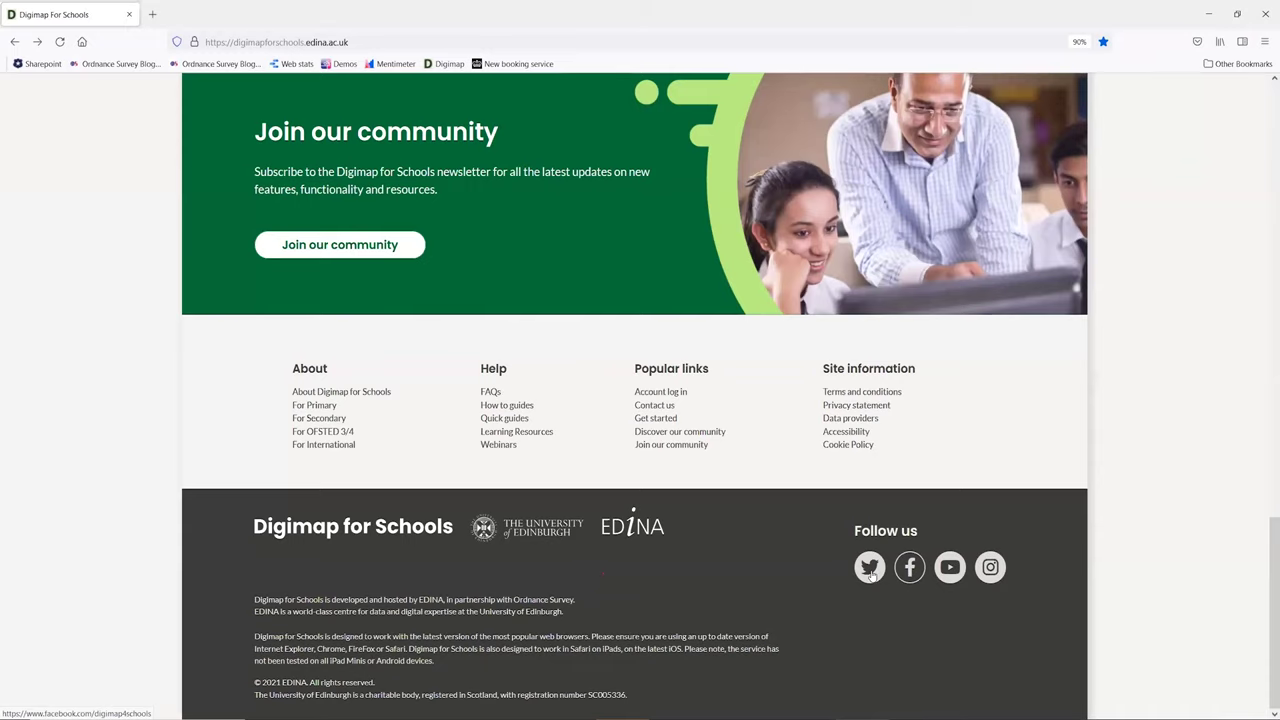
# Open the Digimap for Schools Twitter page from the home page footer and look through its recent tweets.
pyautogui.click(869, 569)
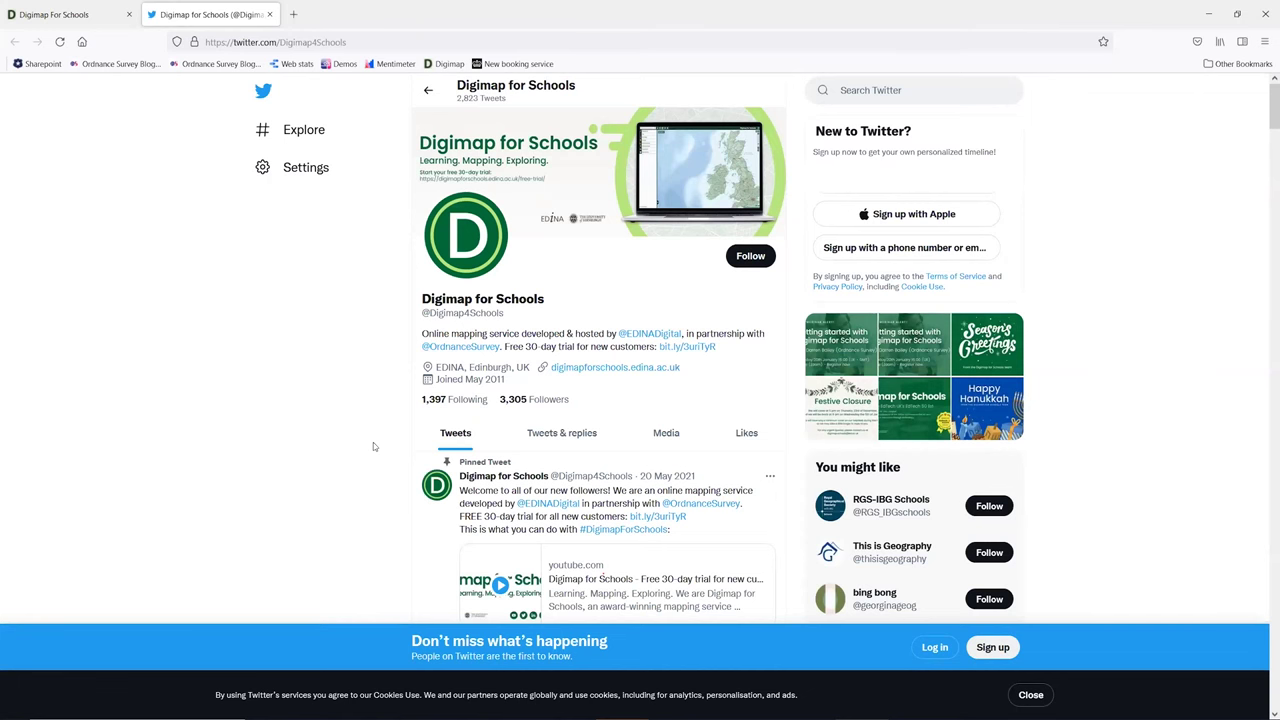
pyautogui.scroll(-3, 373, 446)
pyautogui.scroll(-8, 373, 446)
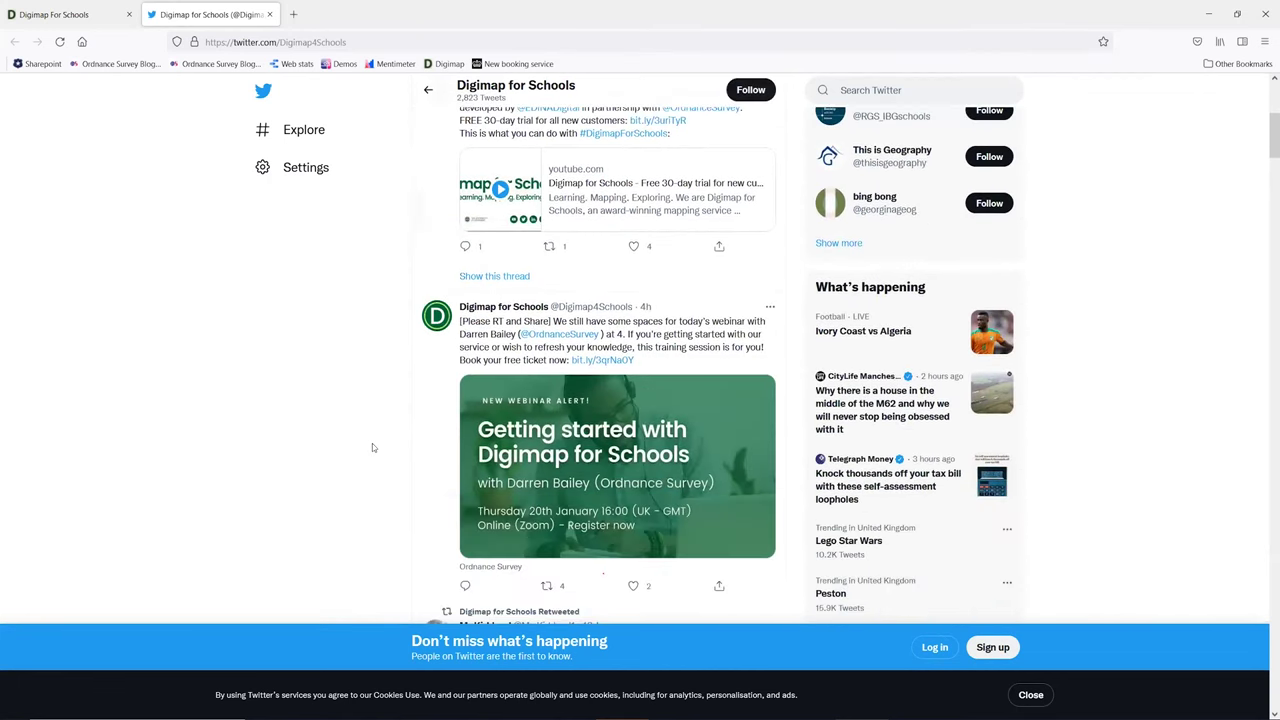
pyautogui.scroll(-2, 372, 447)
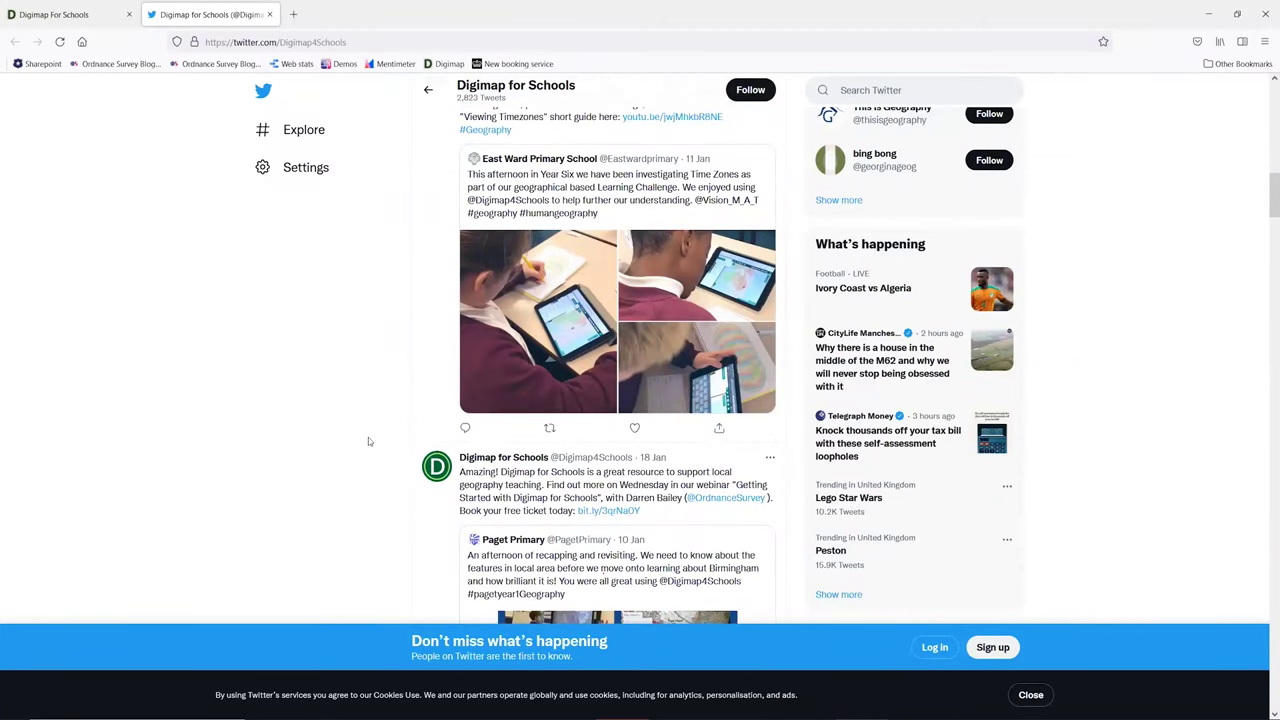
pyautogui.scroll(-3, 368, 442)
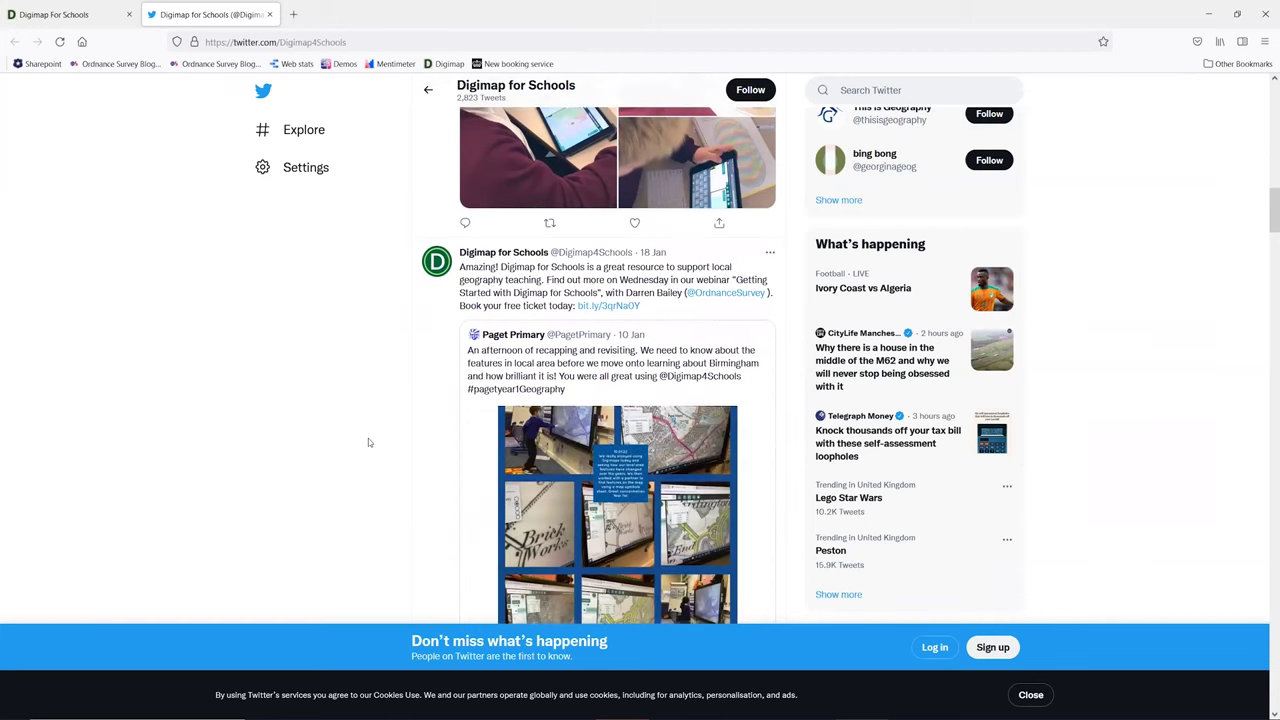
pyautogui.scroll(-3, 368, 438)
pyautogui.scroll(-4, 368, 439)
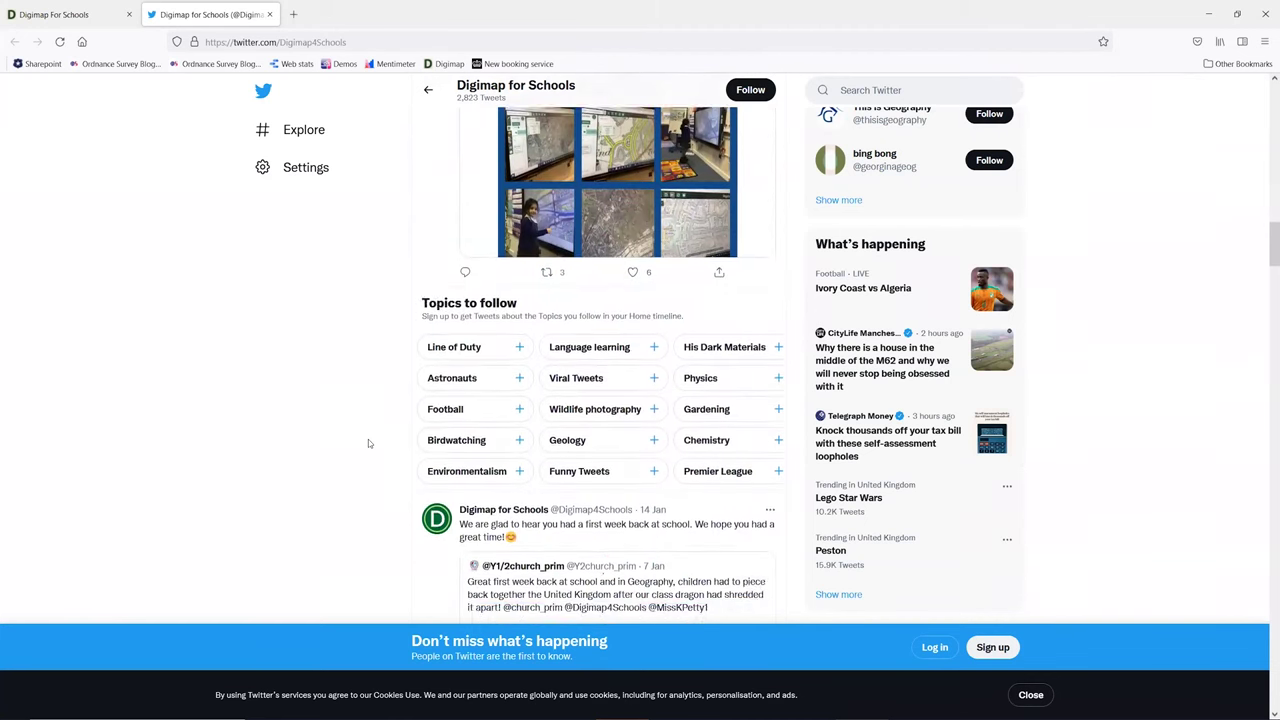
pyautogui.scroll(-9, 368, 443)
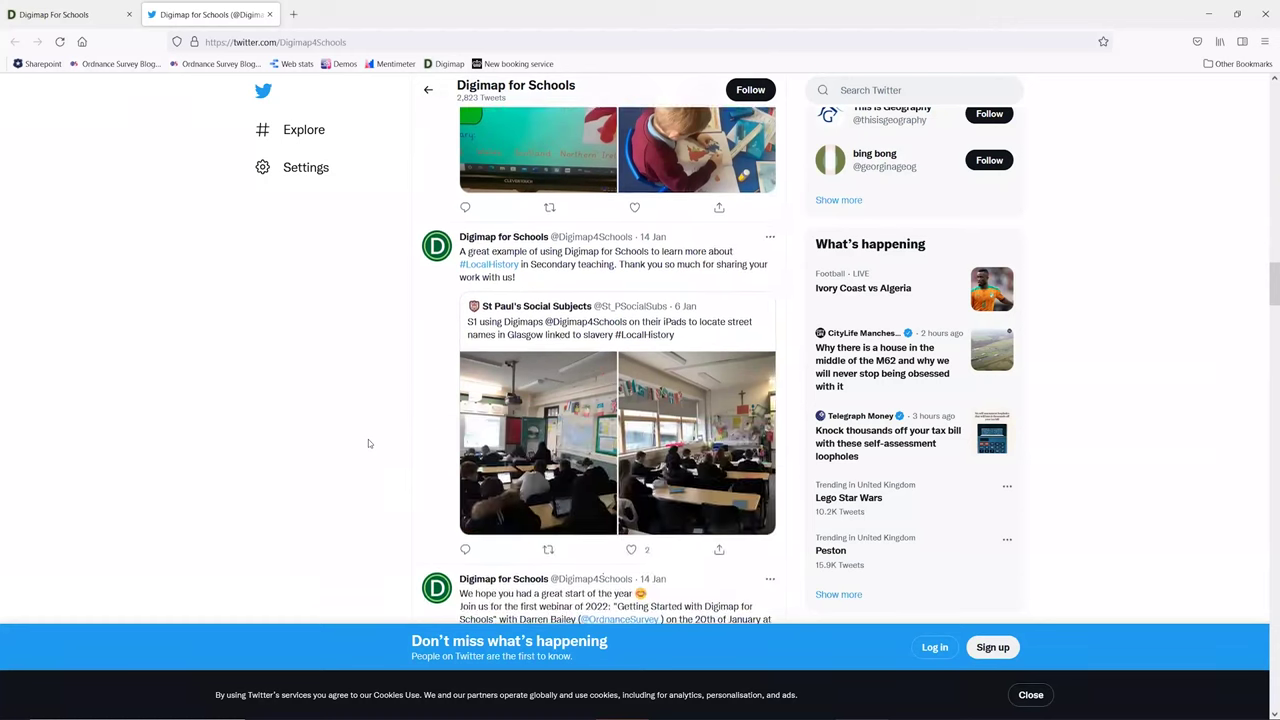
pyautogui.scroll(-12, 368, 440)
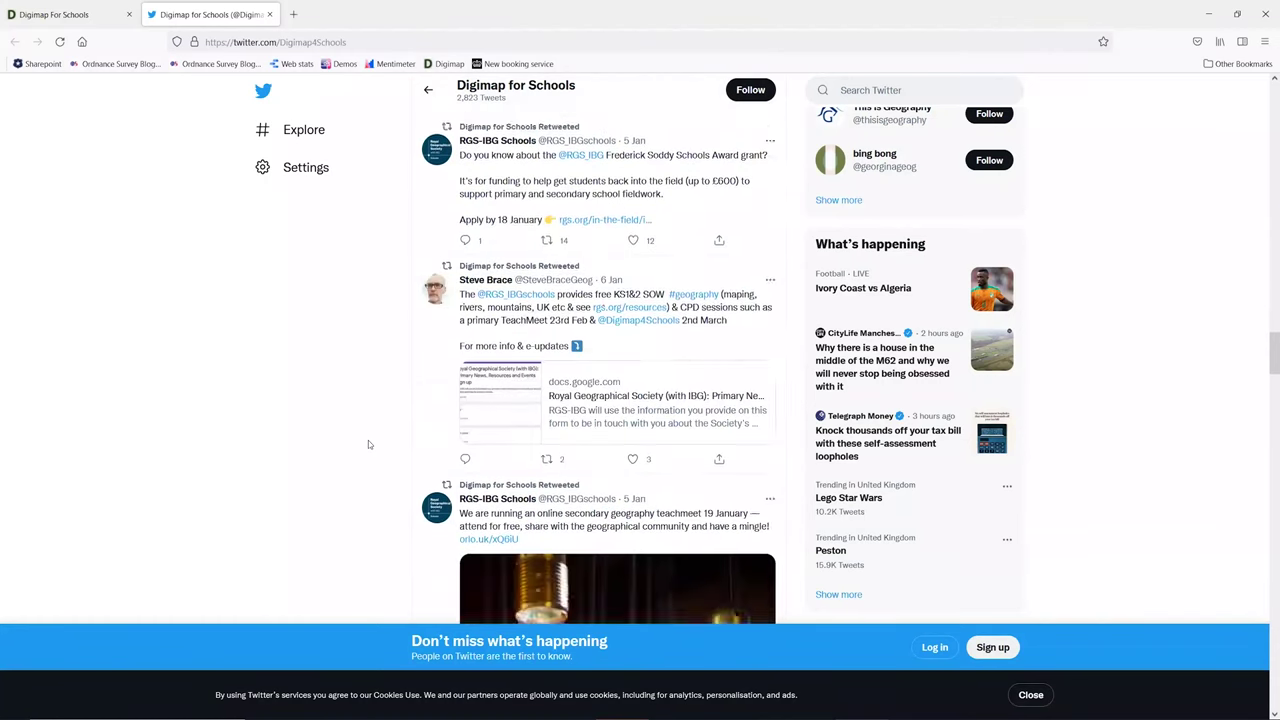
pyautogui.scroll(-16, 368, 444)
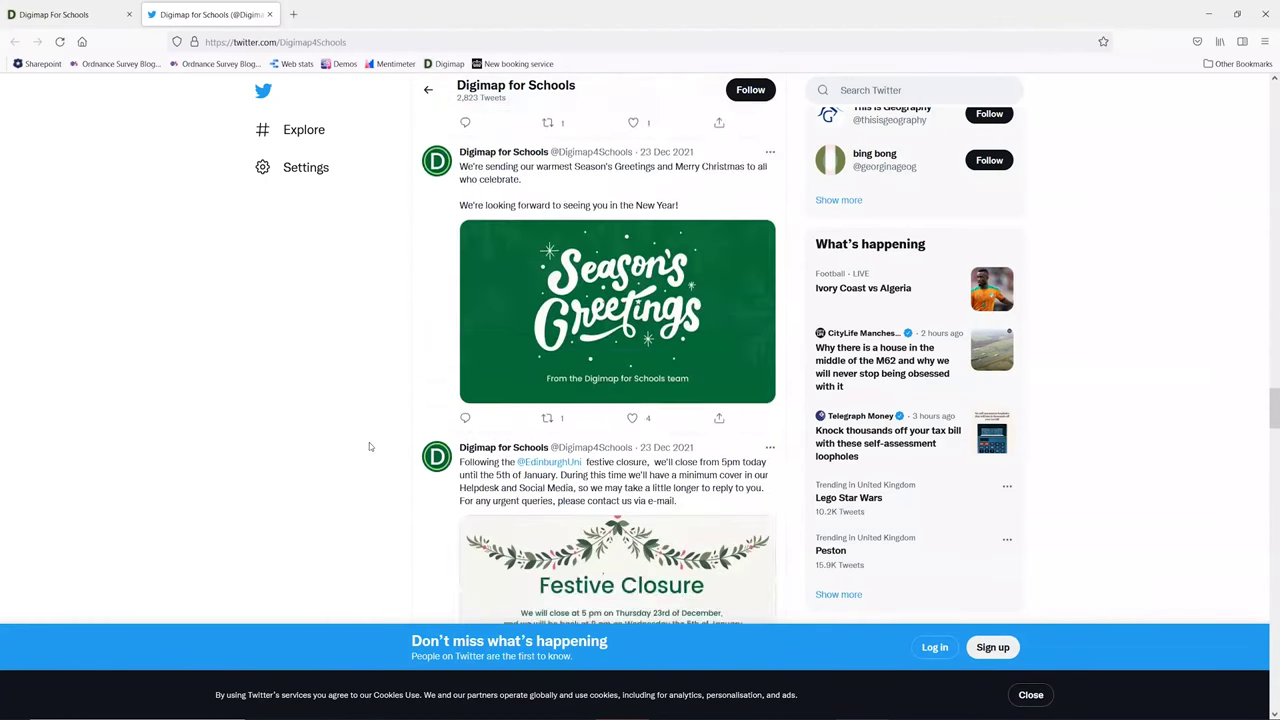
# Look through the December 2021 tweets and close Twitter to return to the Digimap for Schools home page.
pyautogui.scroll(-8, 369, 447)
pyautogui.scroll(2, 369, 447)
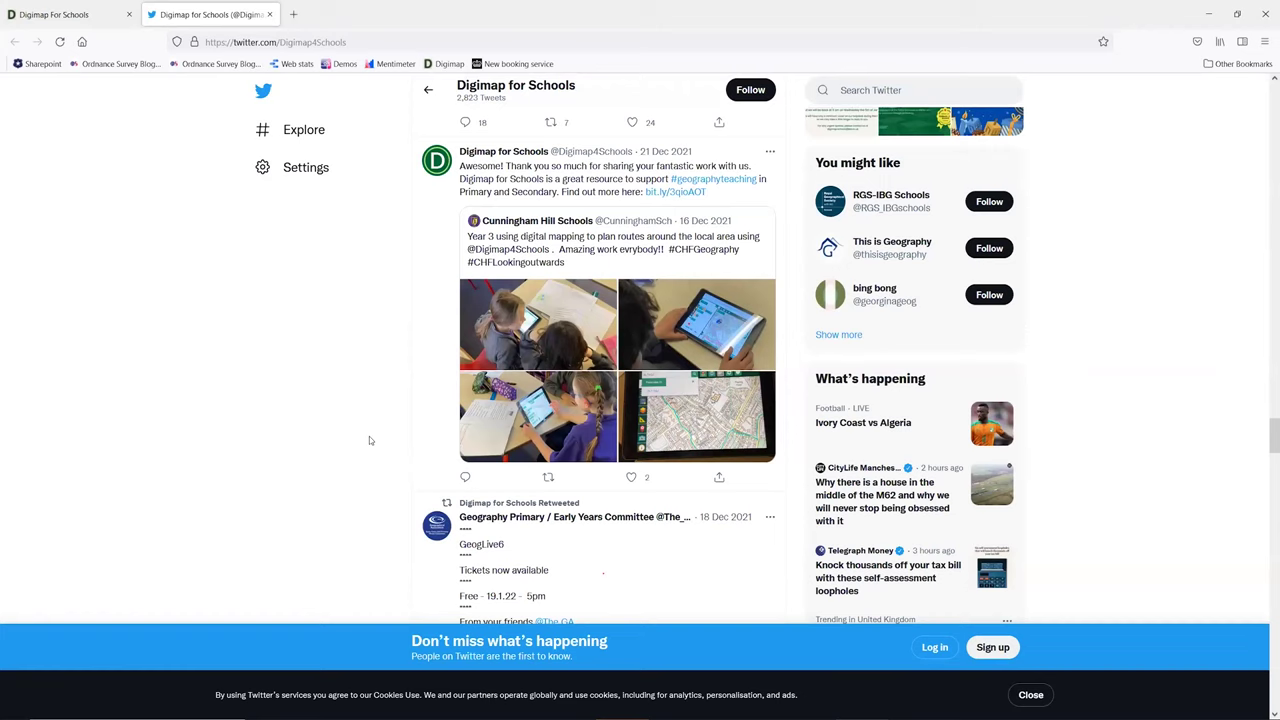
pyautogui.scroll(-3, 364, 438)
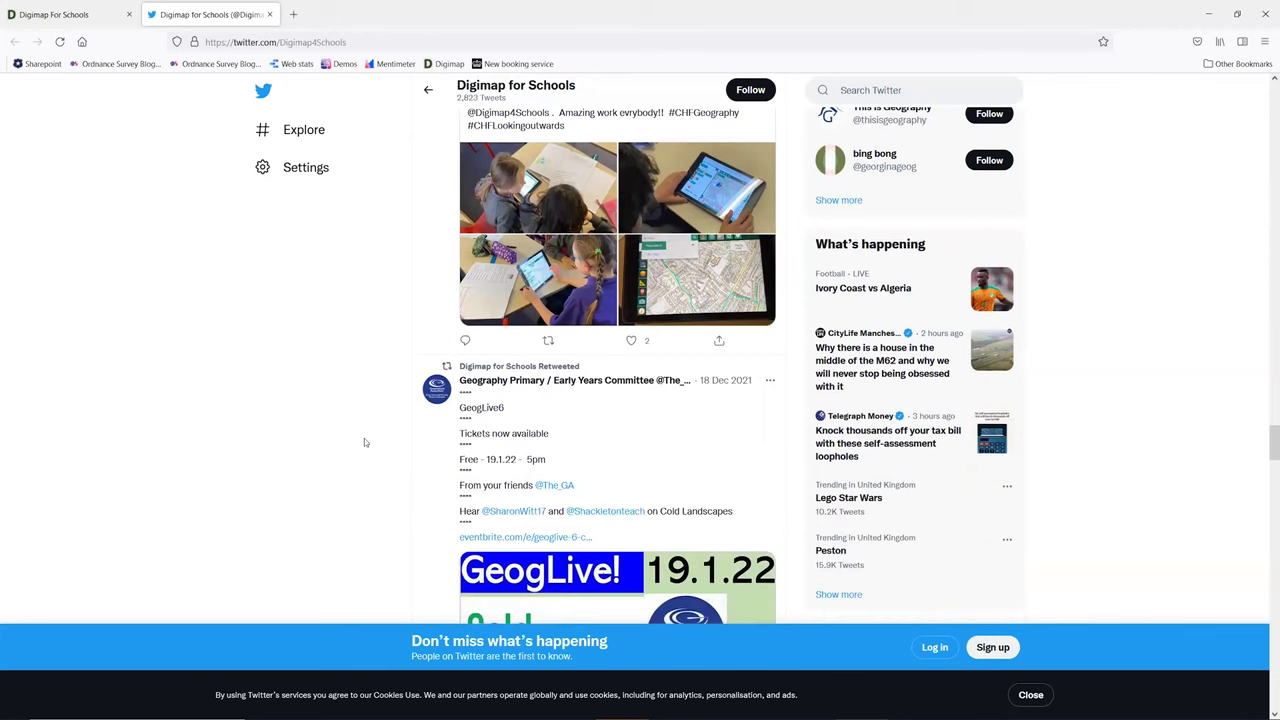
pyautogui.scroll(2, 364, 438)
pyautogui.scroll(-15, 364, 438)
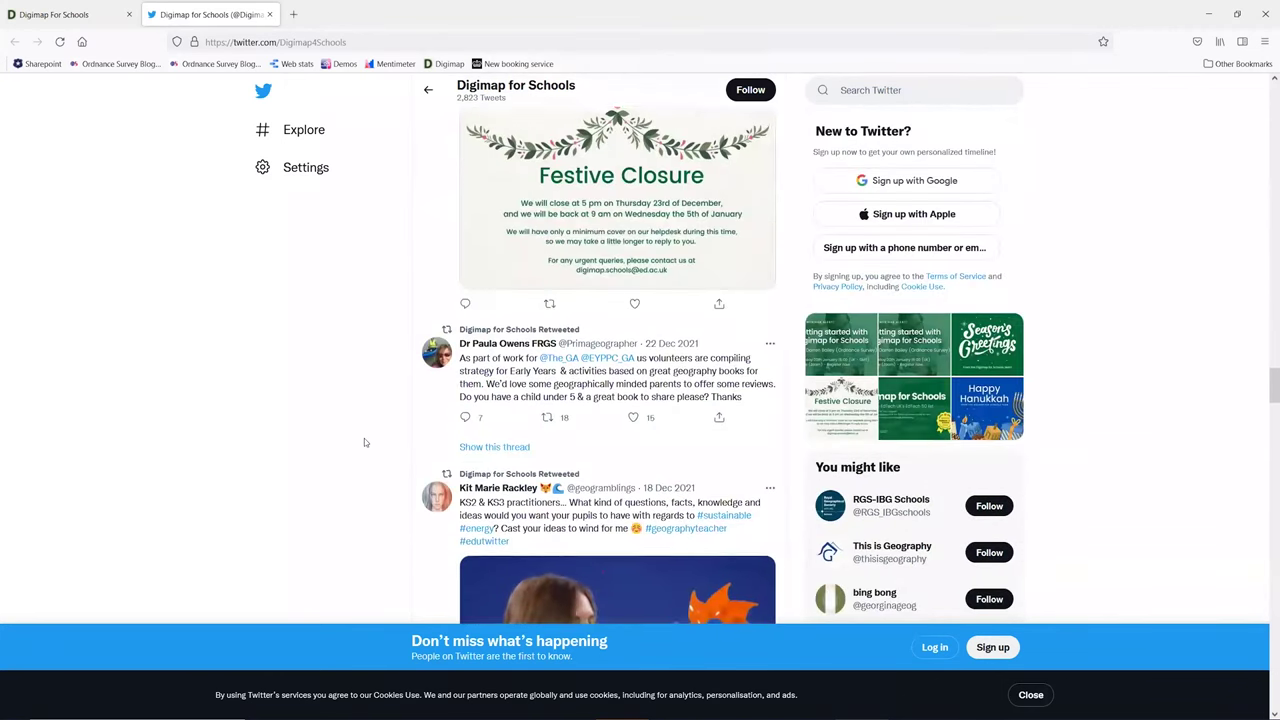
pyautogui.click(269, 14)
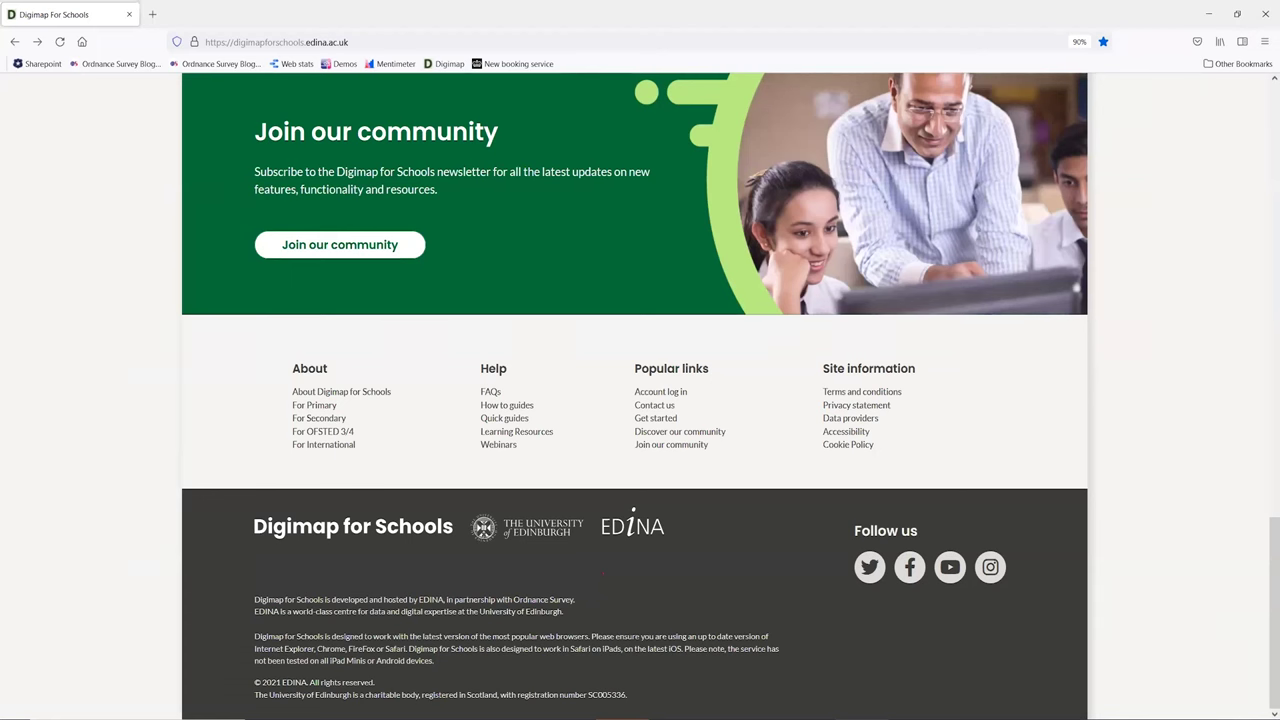
# Go back into the Digimap for Schools map service from the home page and show the map at its maximum extent.
pyautogui.scroll(9, 766, 172)
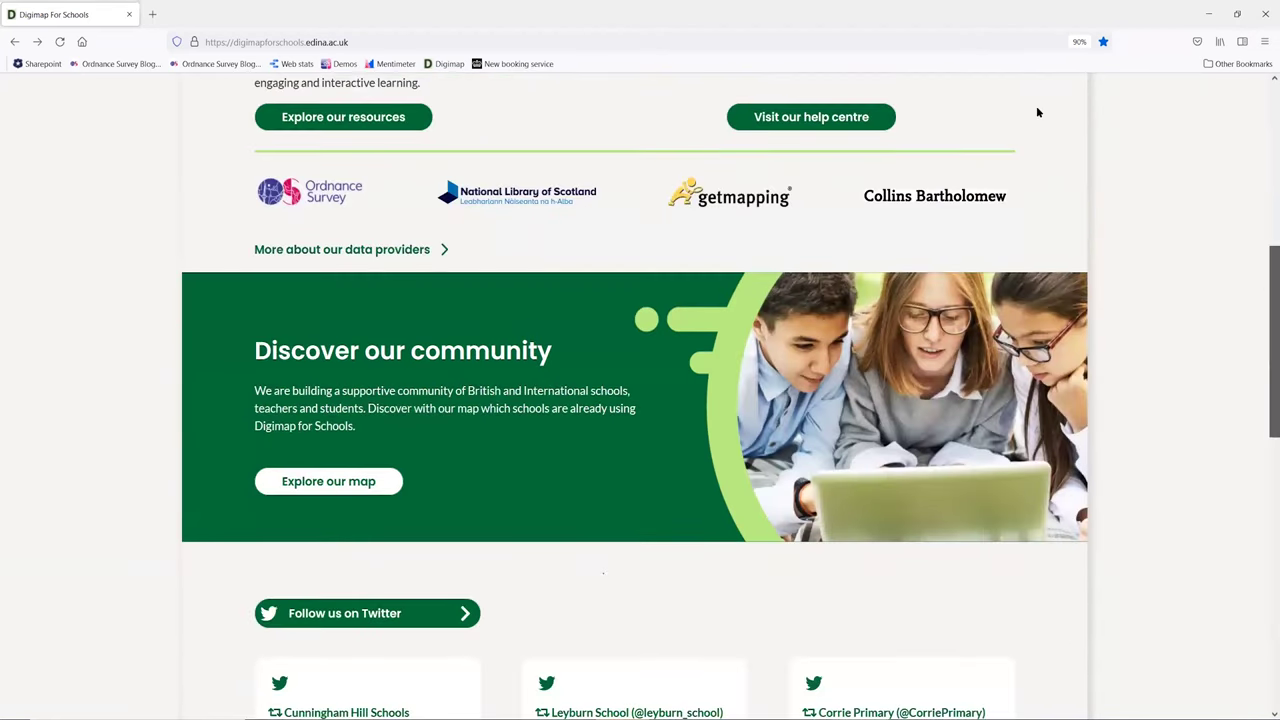
pyautogui.press('Home')
pyautogui.click(838, 300)
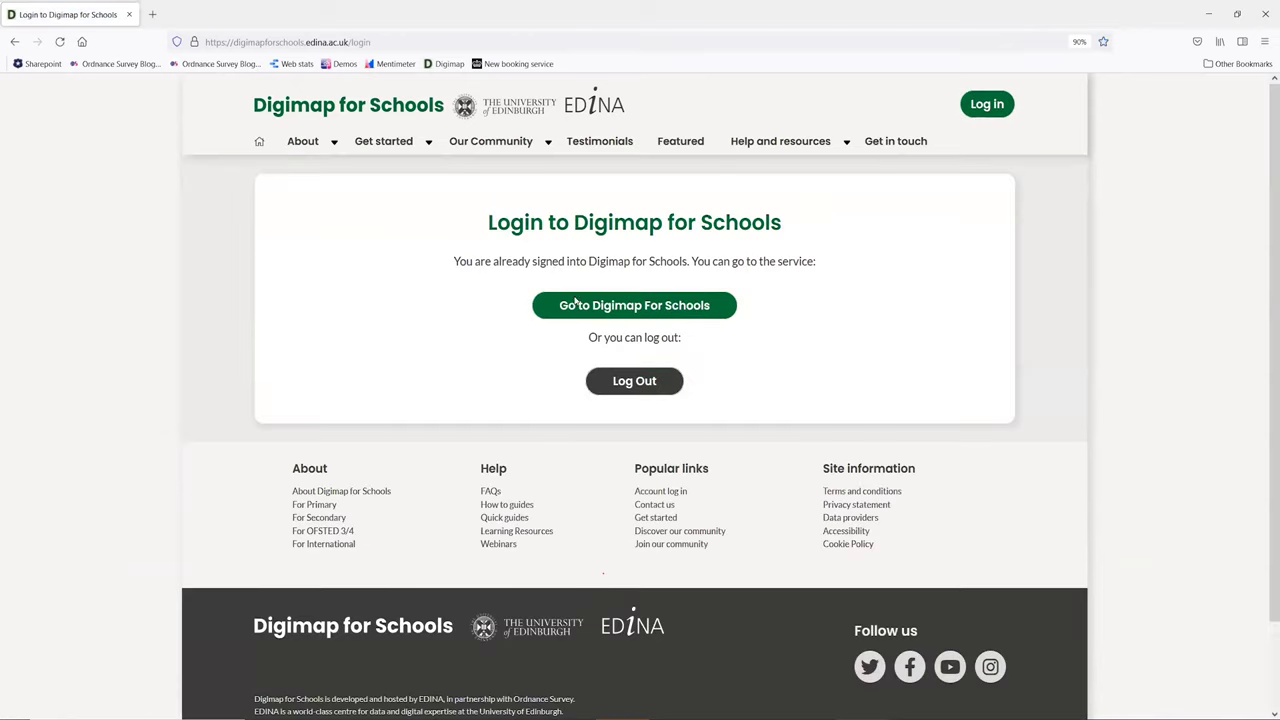
pyautogui.click(620, 306)
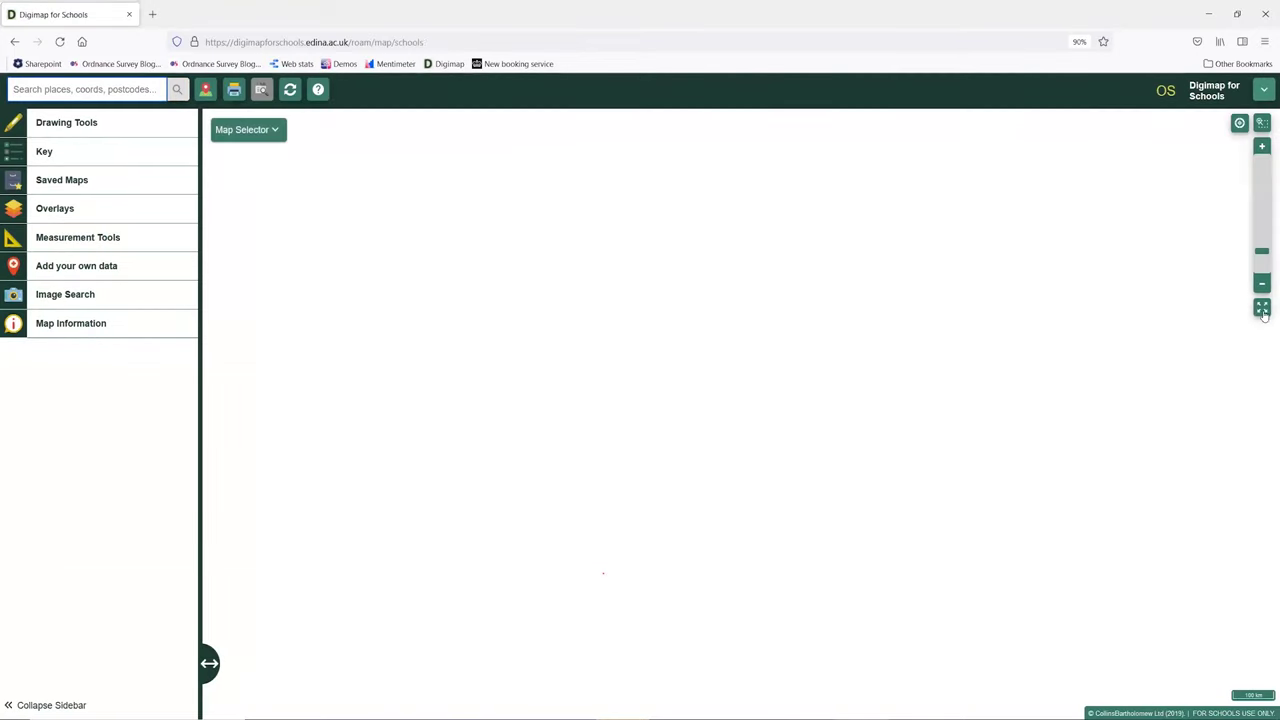
pyautogui.click(1261, 309)
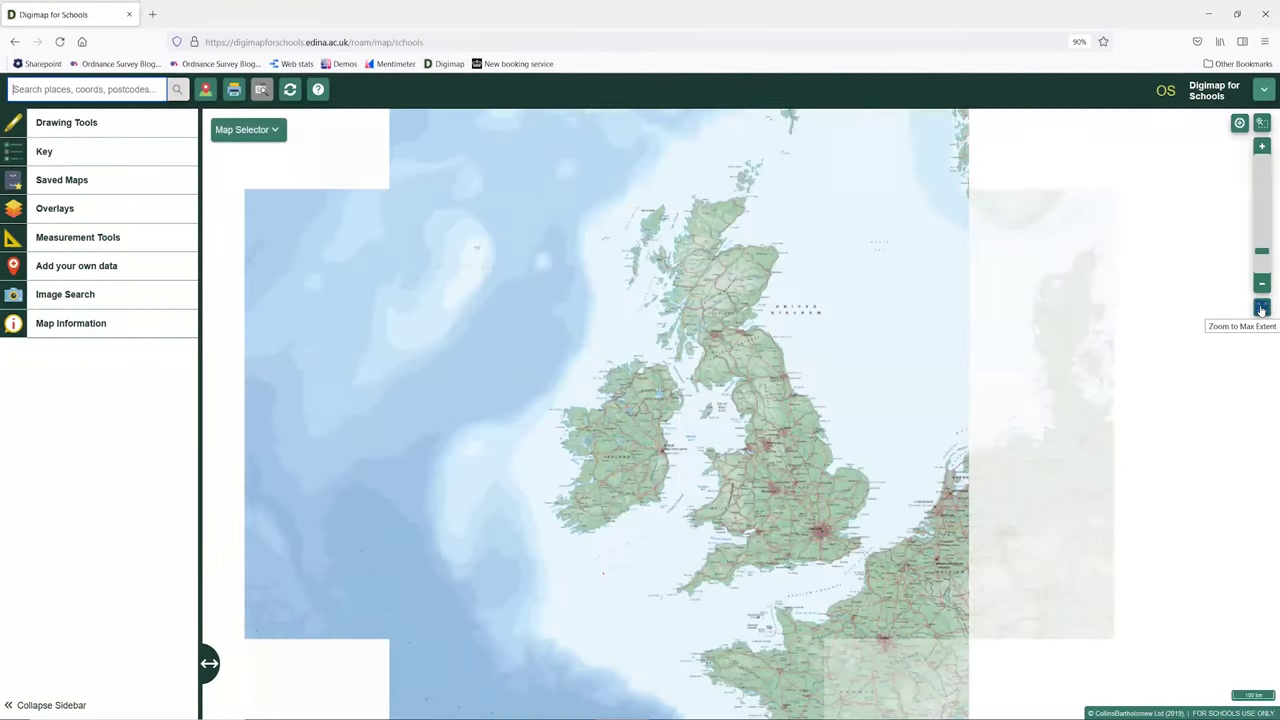
pyautogui.click(1261, 309)
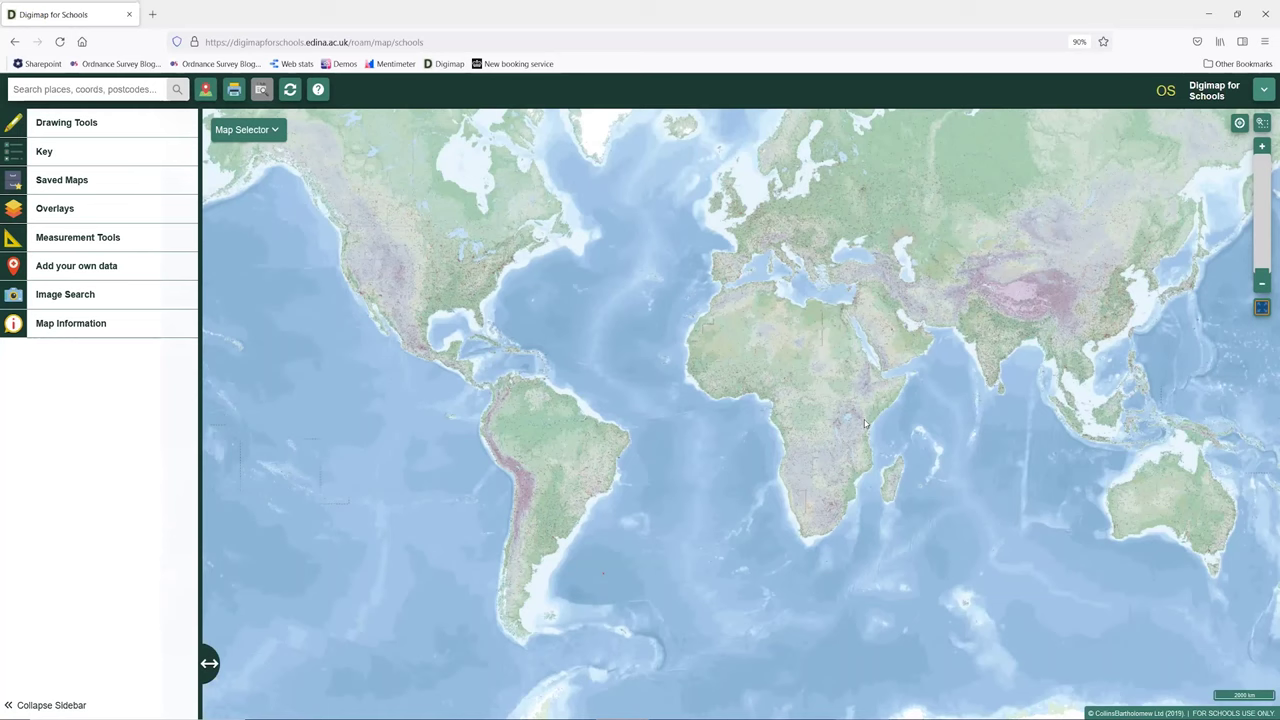
# Return to the home page and open the Using Digimap for Schools category of the Learning Resources library.
pyautogui.click(1220, 100)
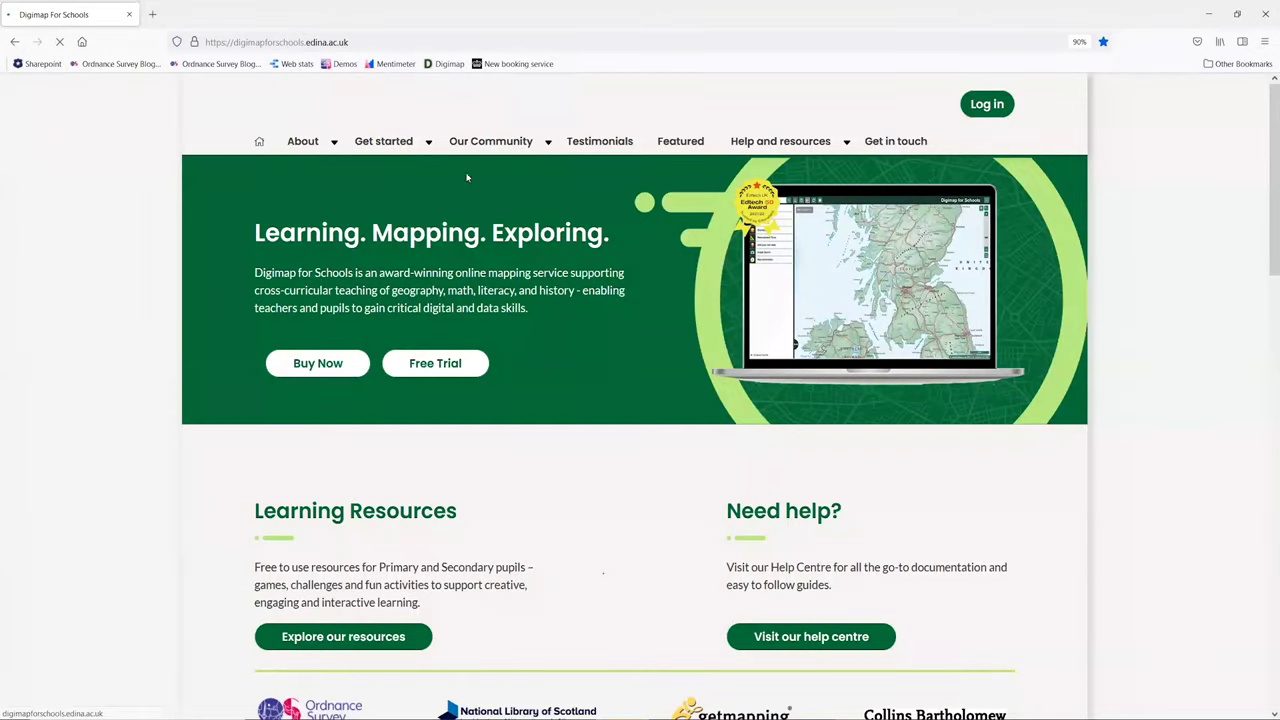
pyautogui.moveTo(846, 141)
pyautogui.click(797, 201)
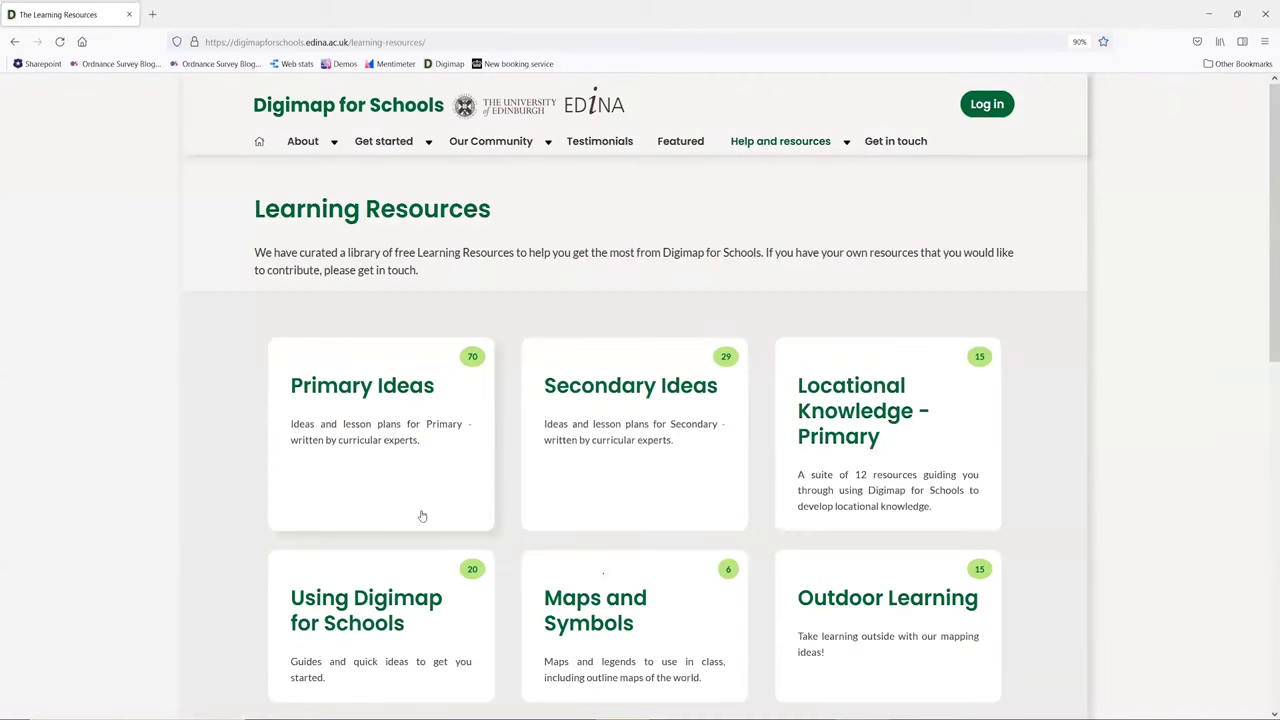
pyautogui.scroll(-2, 423, 517)
pyautogui.click(380, 497)
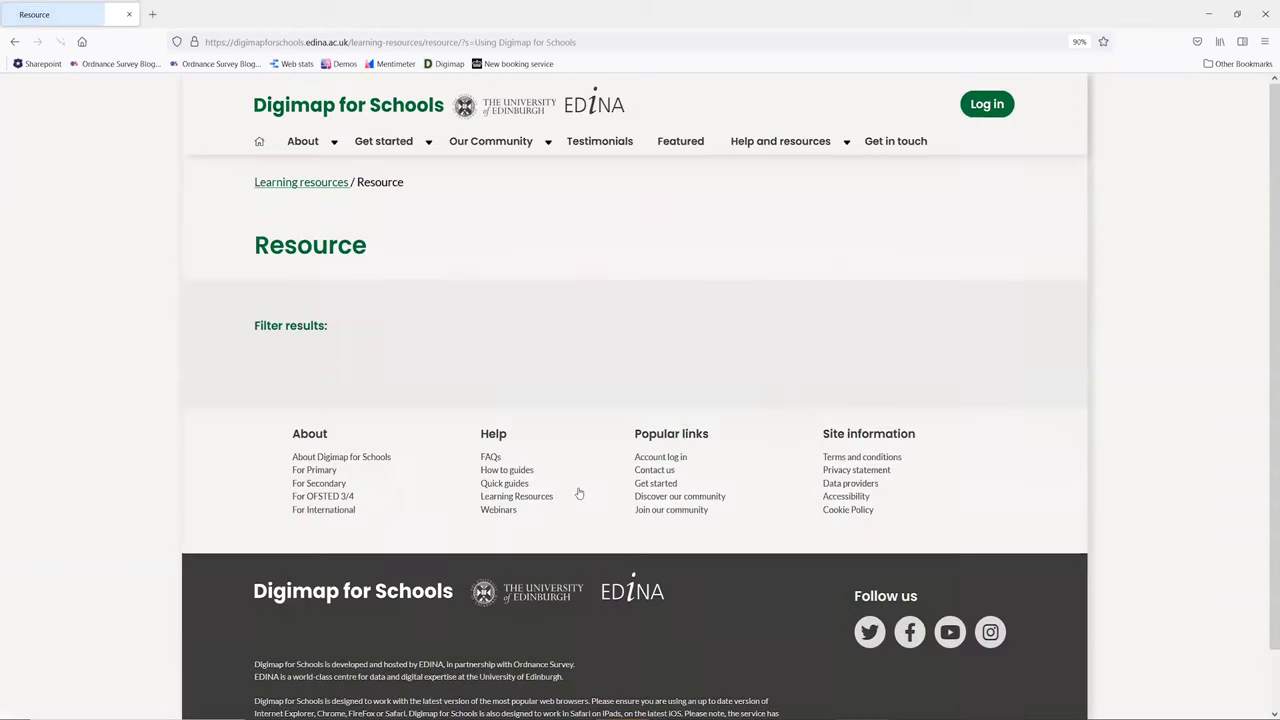
# Look through the resource cards listed in the Using Digimap for Schools category.
pyautogui.scroll(-3, 586, 487)
pyautogui.scroll(-3, 590, 486)
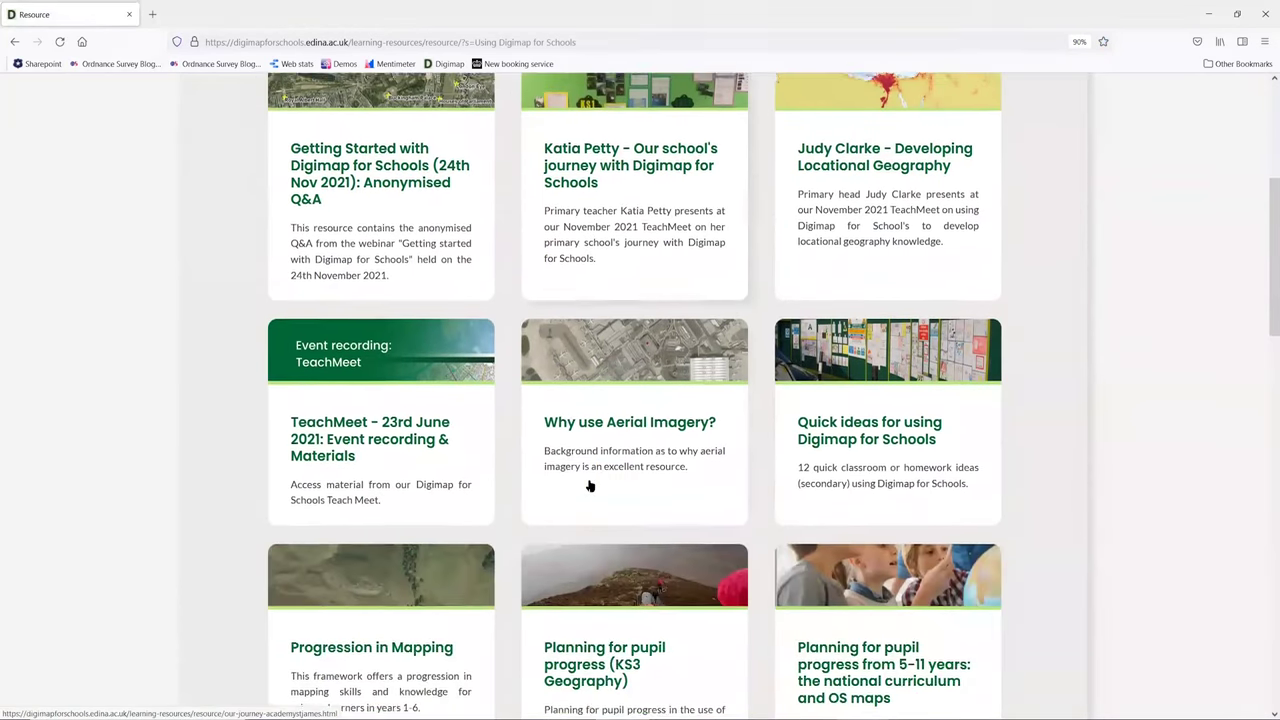
pyautogui.scroll(1, 590, 486)
pyautogui.scroll(-3, 590, 486)
pyautogui.scroll(-2, 590, 486)
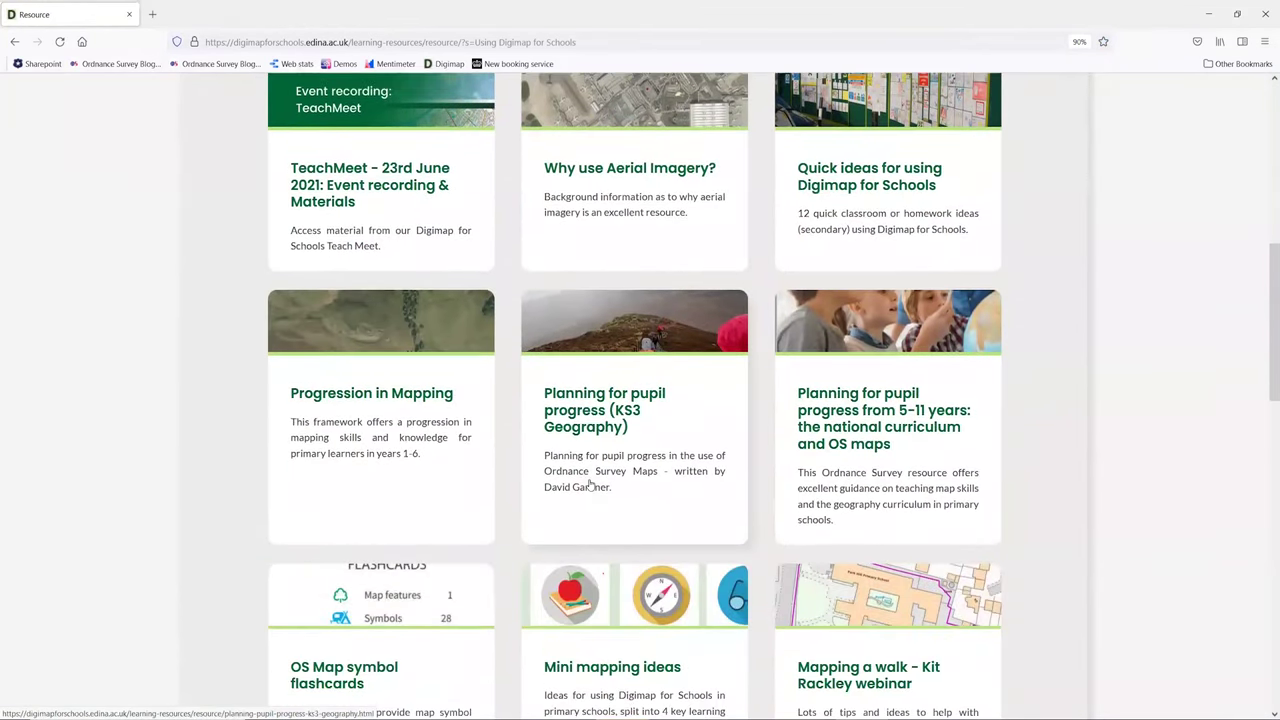
pyautogui.scroll(-2, 590, 486)
pyautogui.scroll(5, 588, 482)
pyautogui.scroll(1, 588, 481)
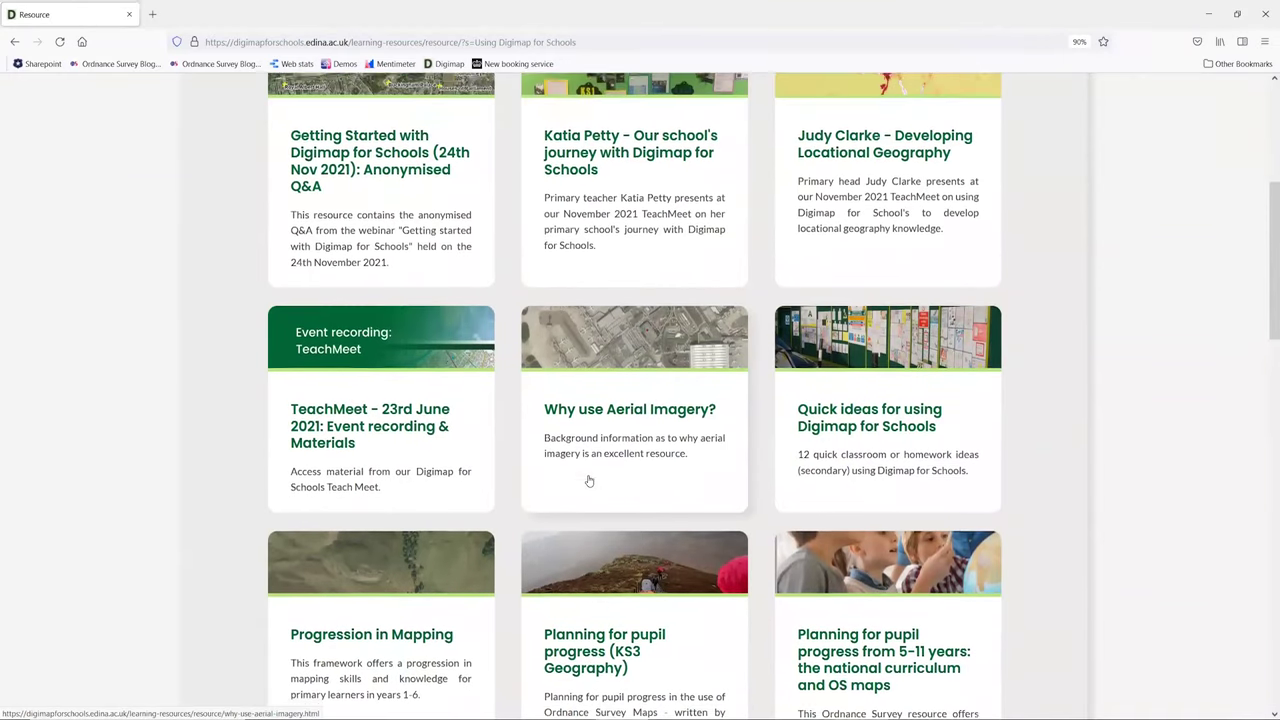
pyautogui.scroll(-2, 588, 480)
pyautogui.scroll(-10, 588, 480)
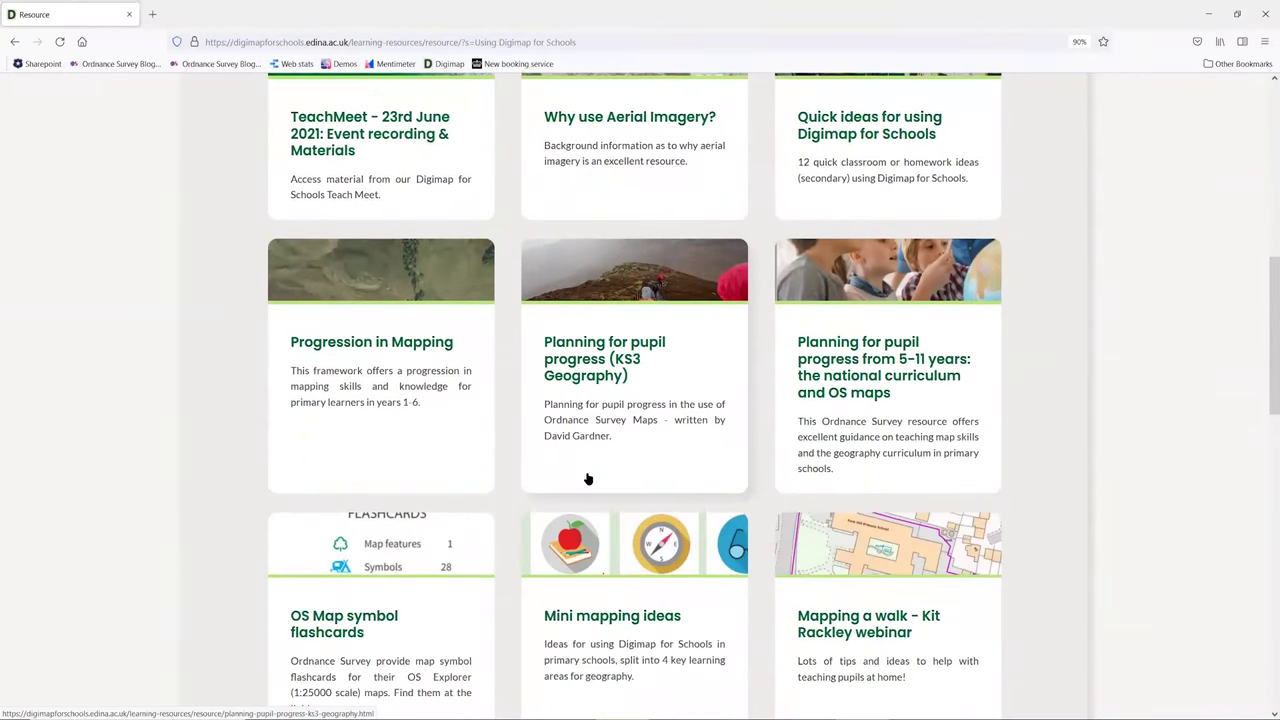
pyautogui.scroll(-2, 587, 478)
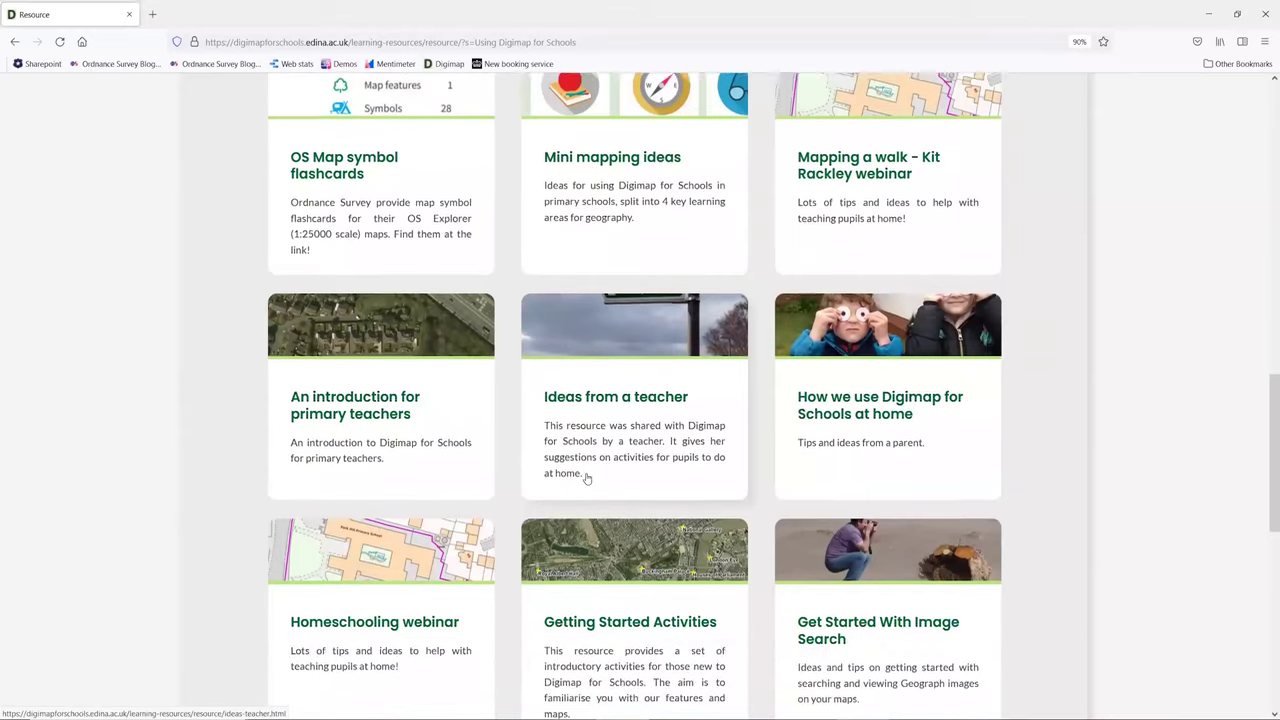
# Find and open the resource "Planning for pupil progress from 5-11 years: the national curriculum and OS maps".
pyautogui.scroll(2, 587, 478)
pyautogui.scroll(-5, 587, 478)
pyautogui.scroll(12, 587, 478)
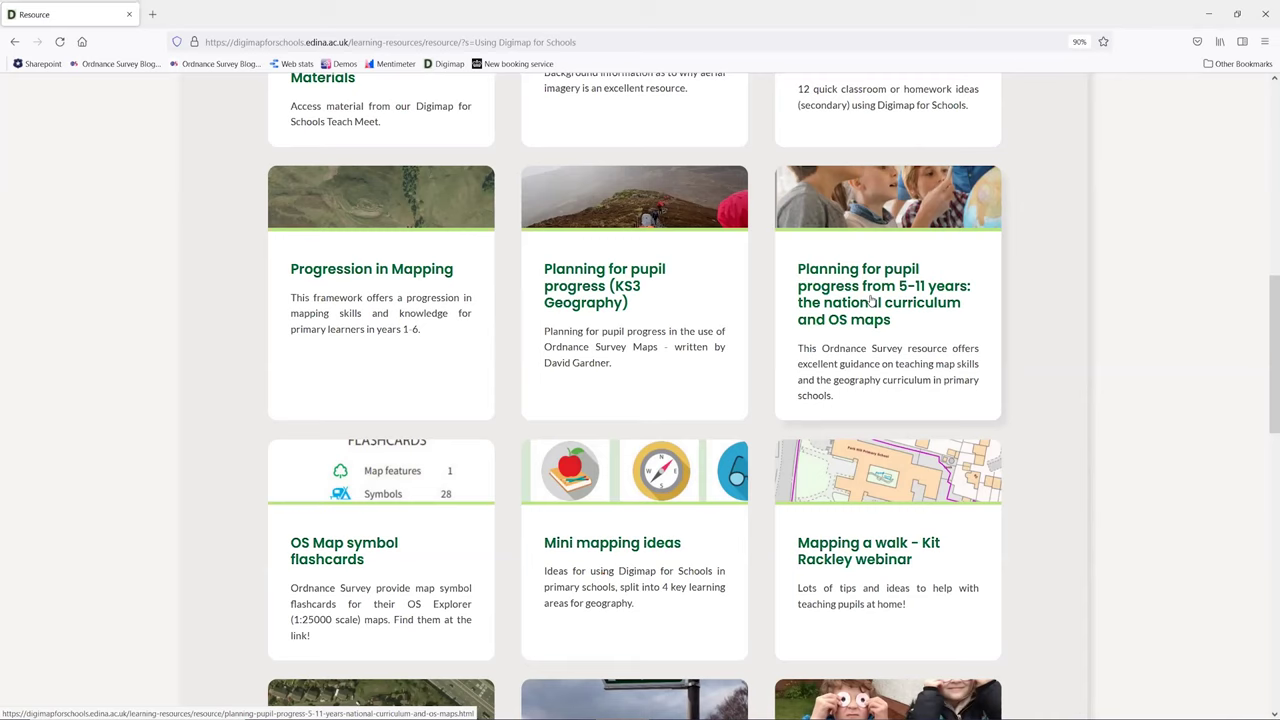
pyautogui.click(870, 300)
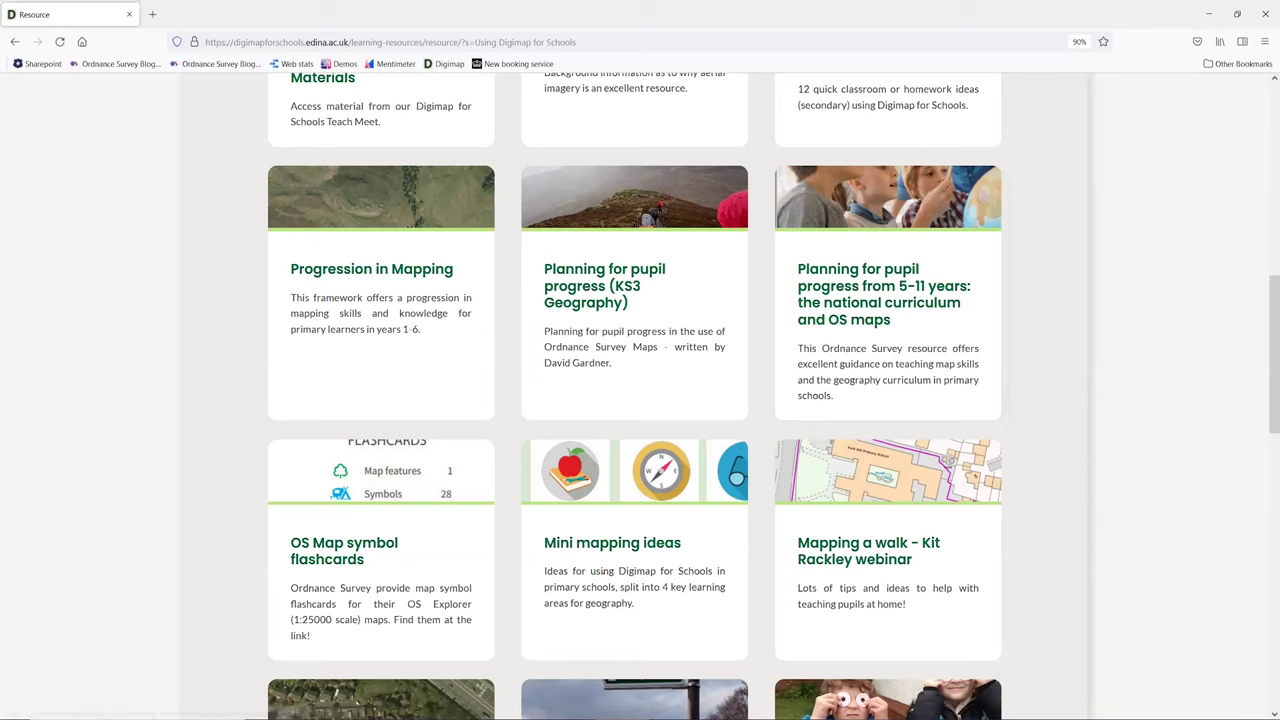